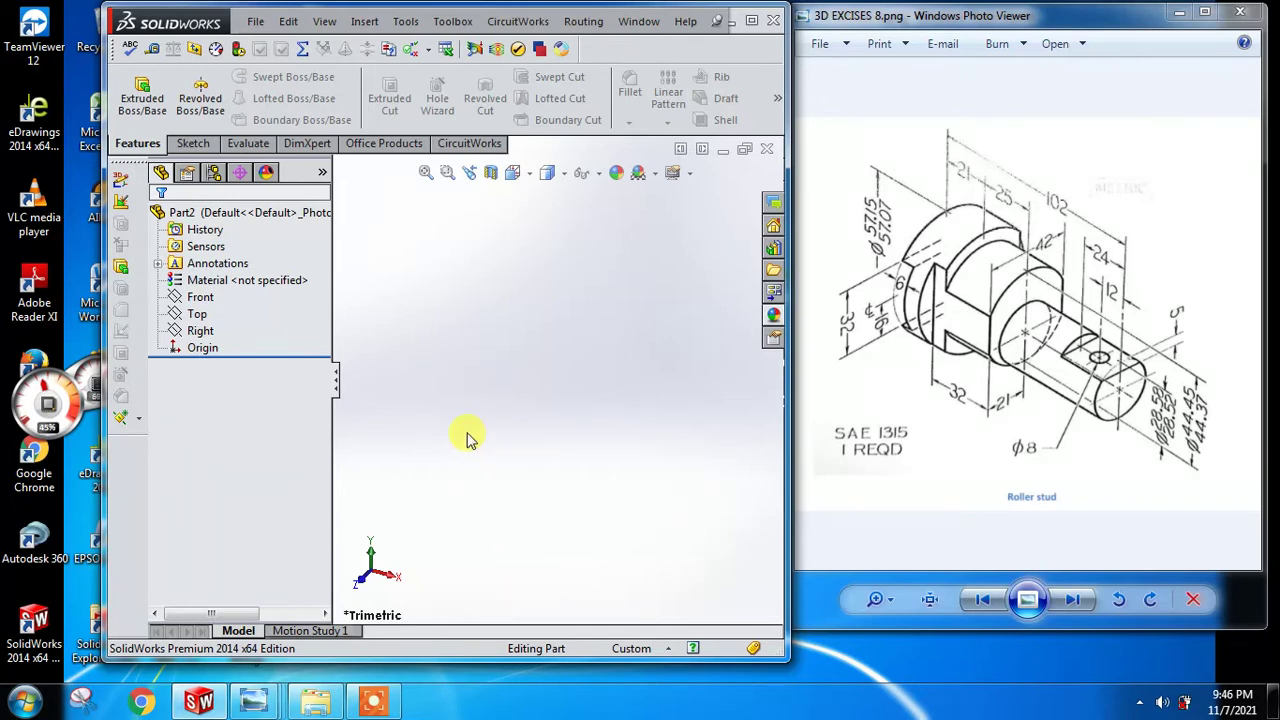
Step: Pick Front Plane in the design tree of the blank Part2 and clear the stray selection
click(236, 283)
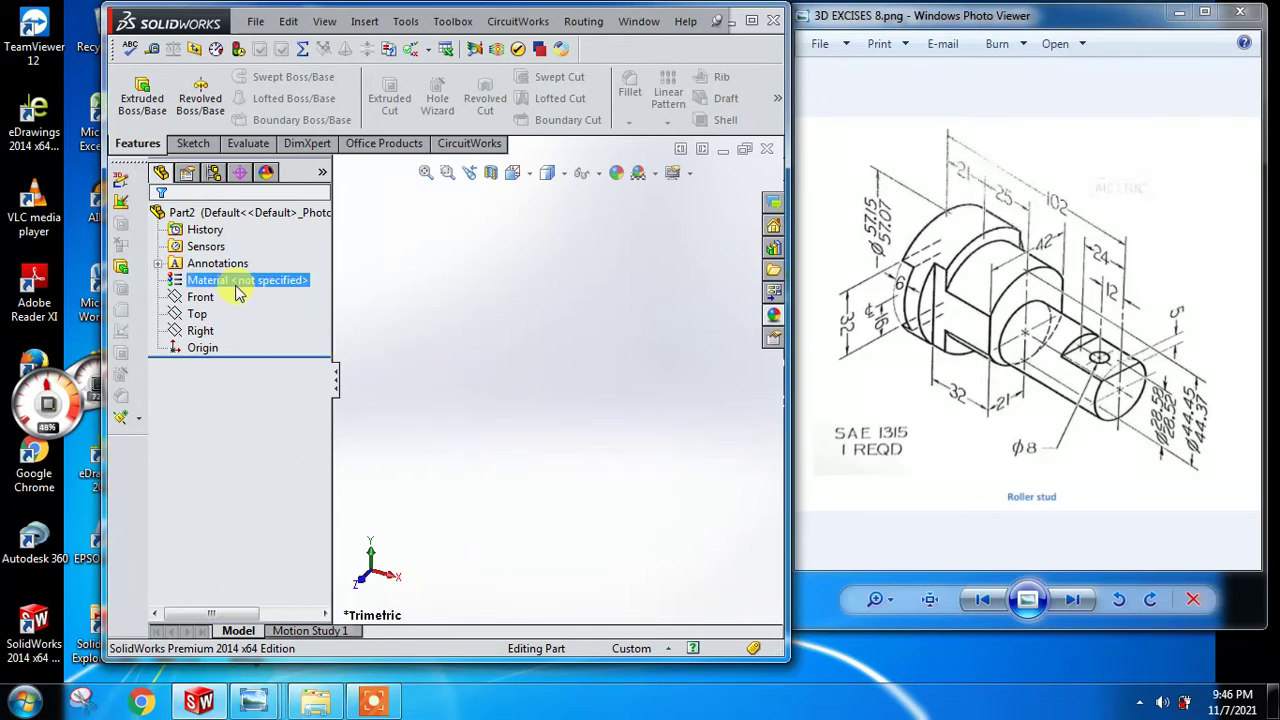
click(313, 312)
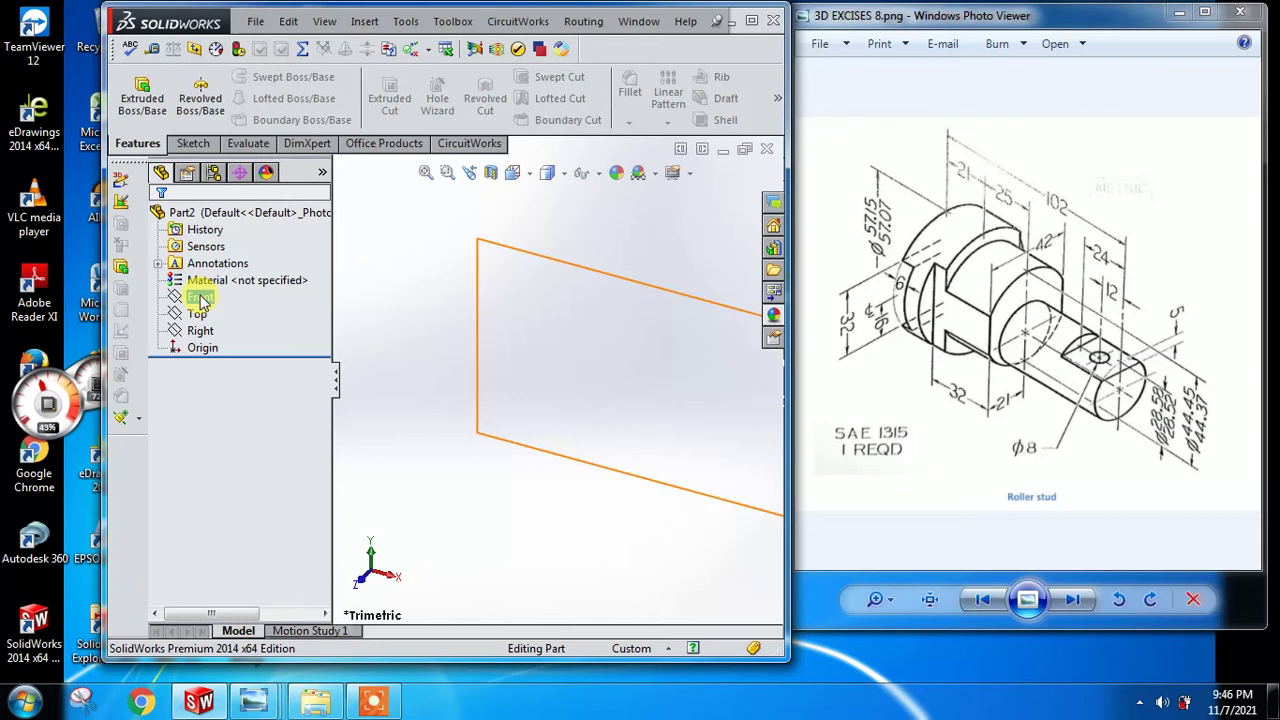
Step: Start a Front-plane sketch and draw a horizontal centreline through the origin
click(201, 298)
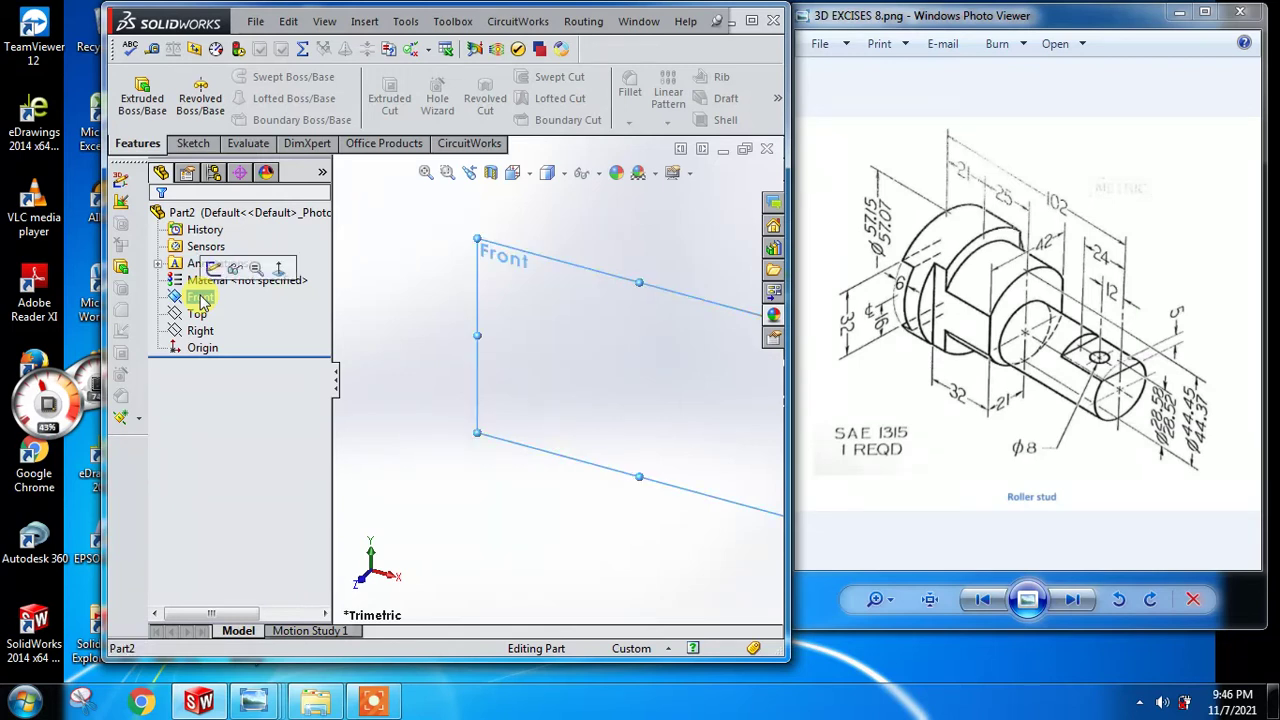
click(211, 270)
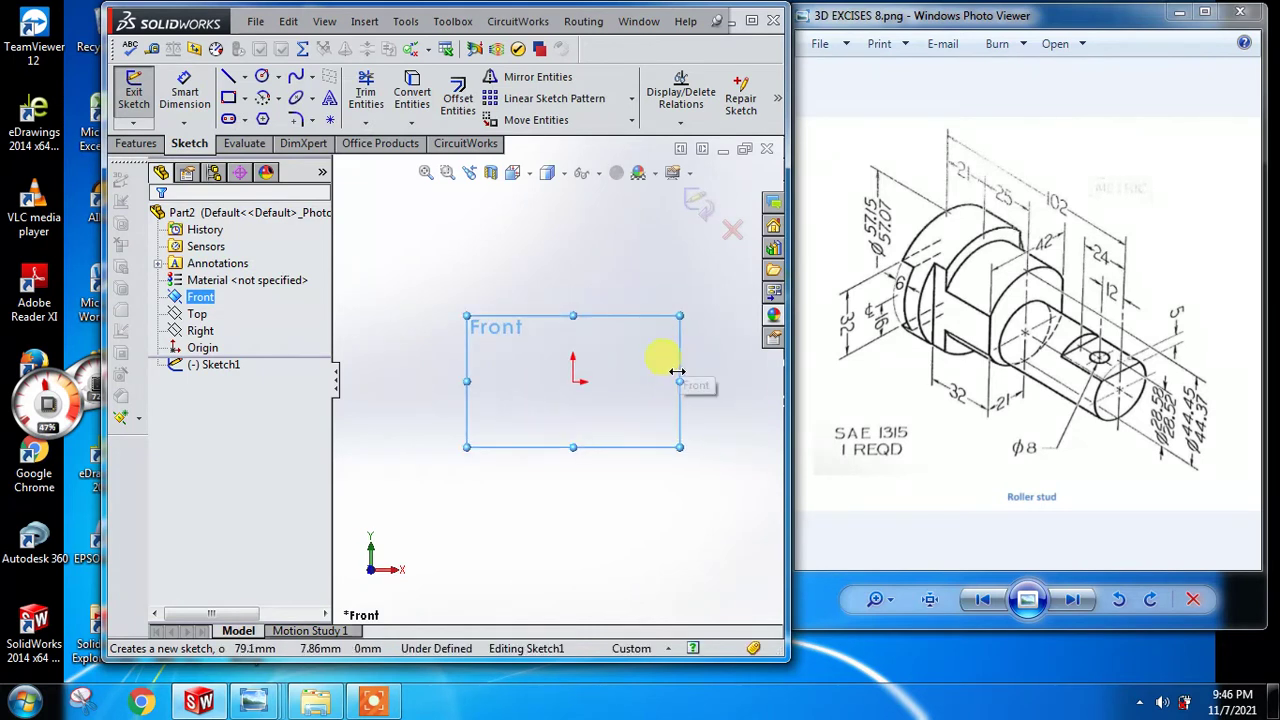
click(244, 77)
click(243, 118)
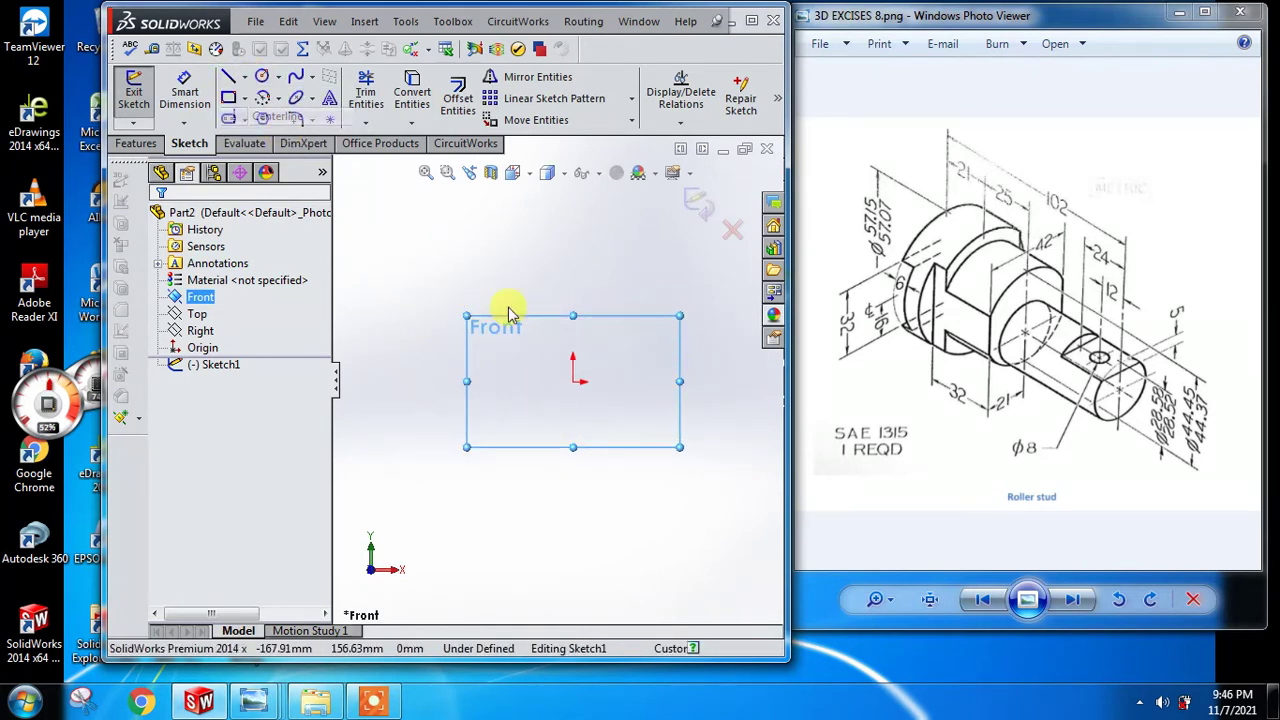
click(481, 381)
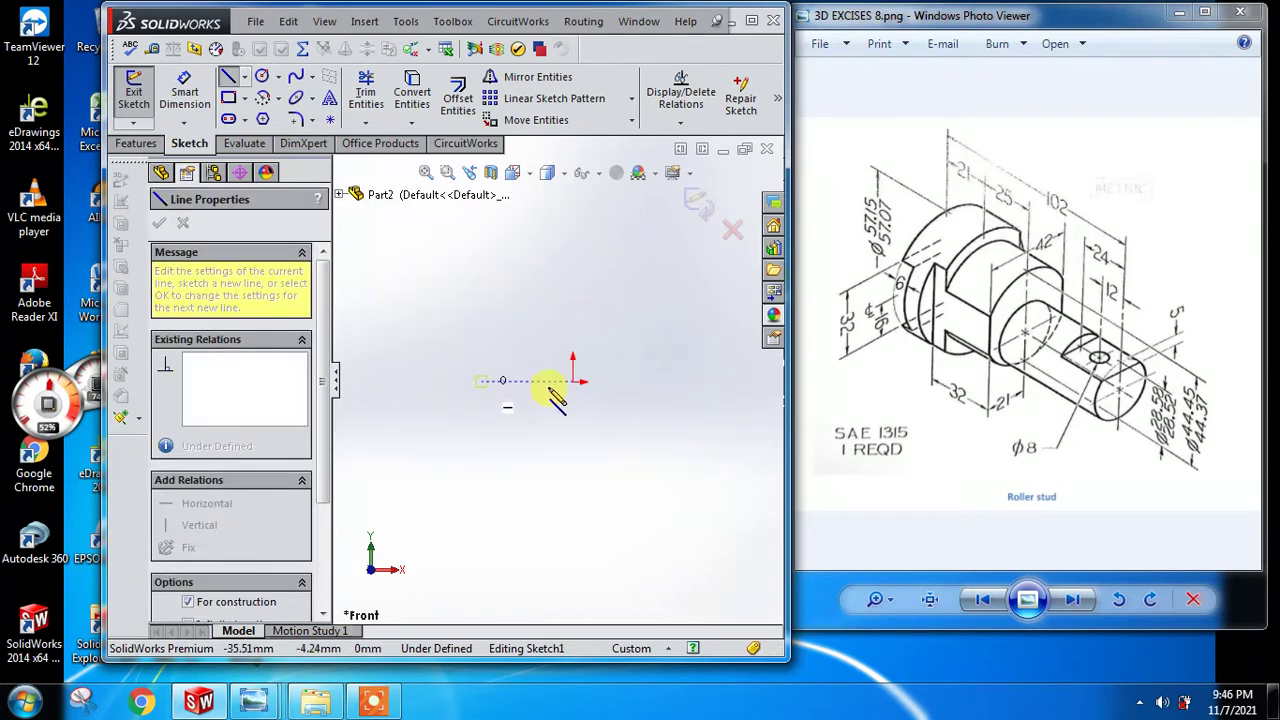
click(676, 382)
key(Escape)
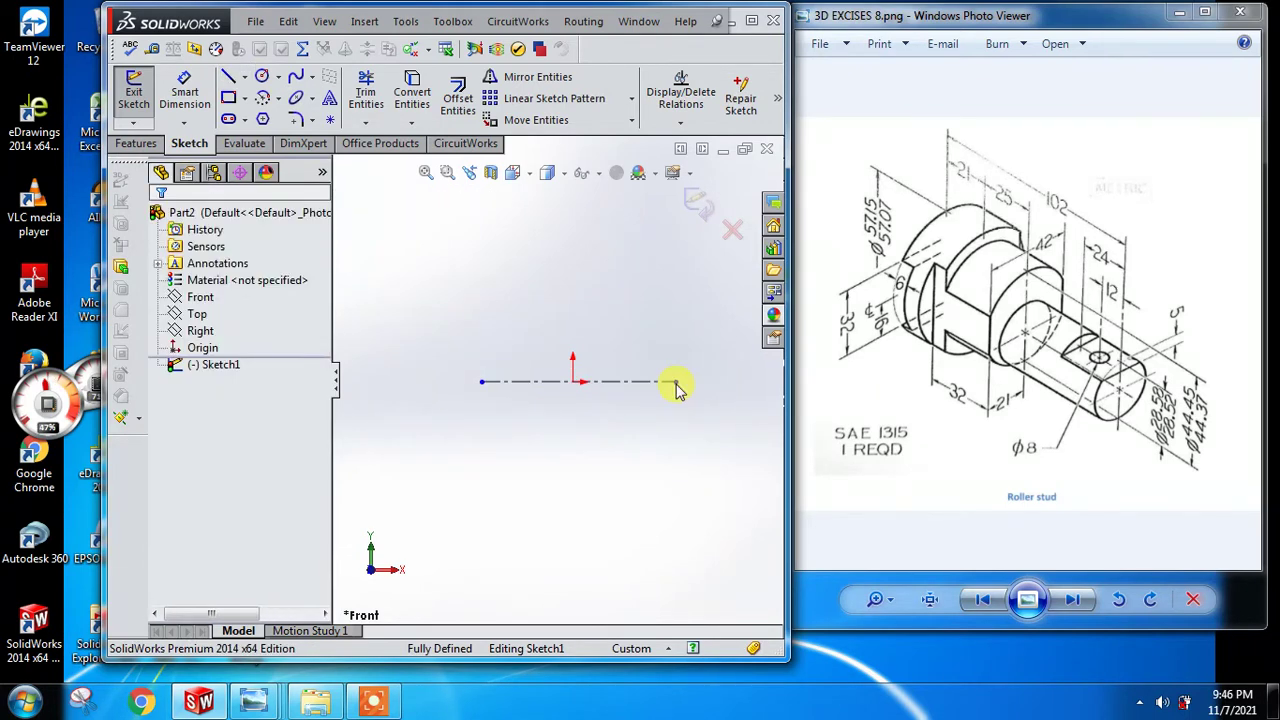
Step: Dimension the centreline's left end 51 (102/2) from the origin and its length 102
click(185, 95)
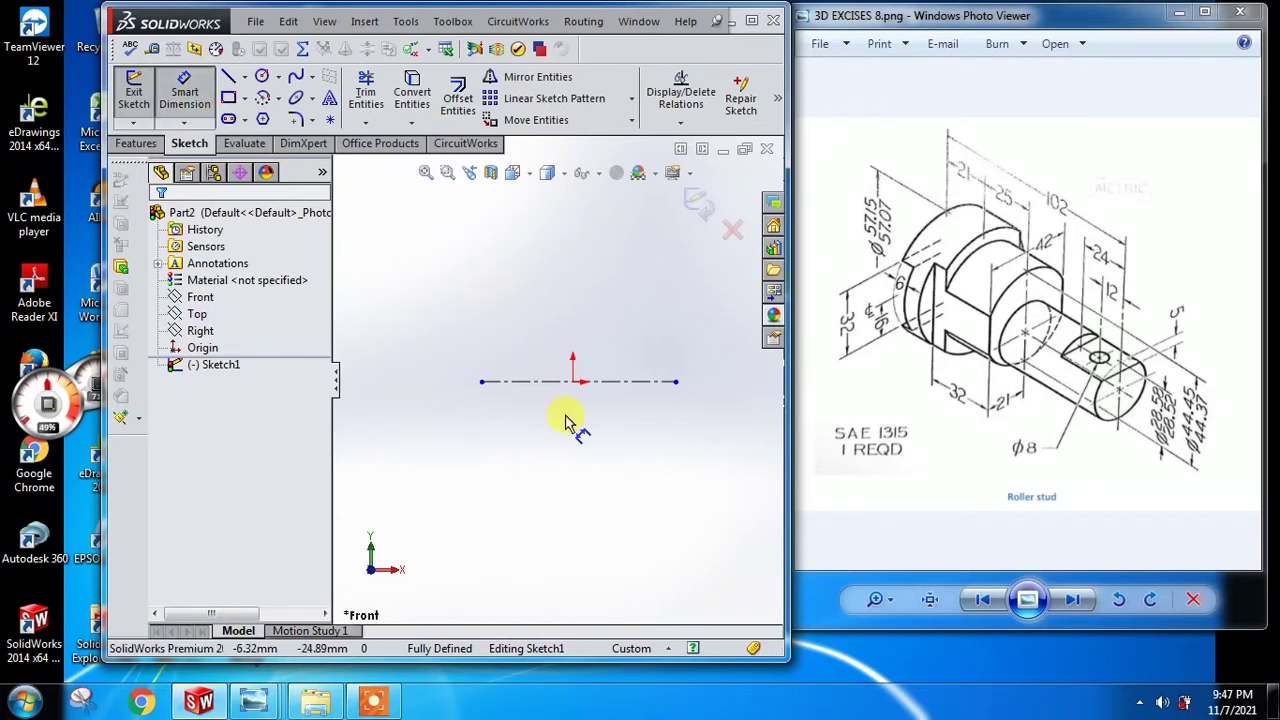
click(573, 381)
click(482, 381)
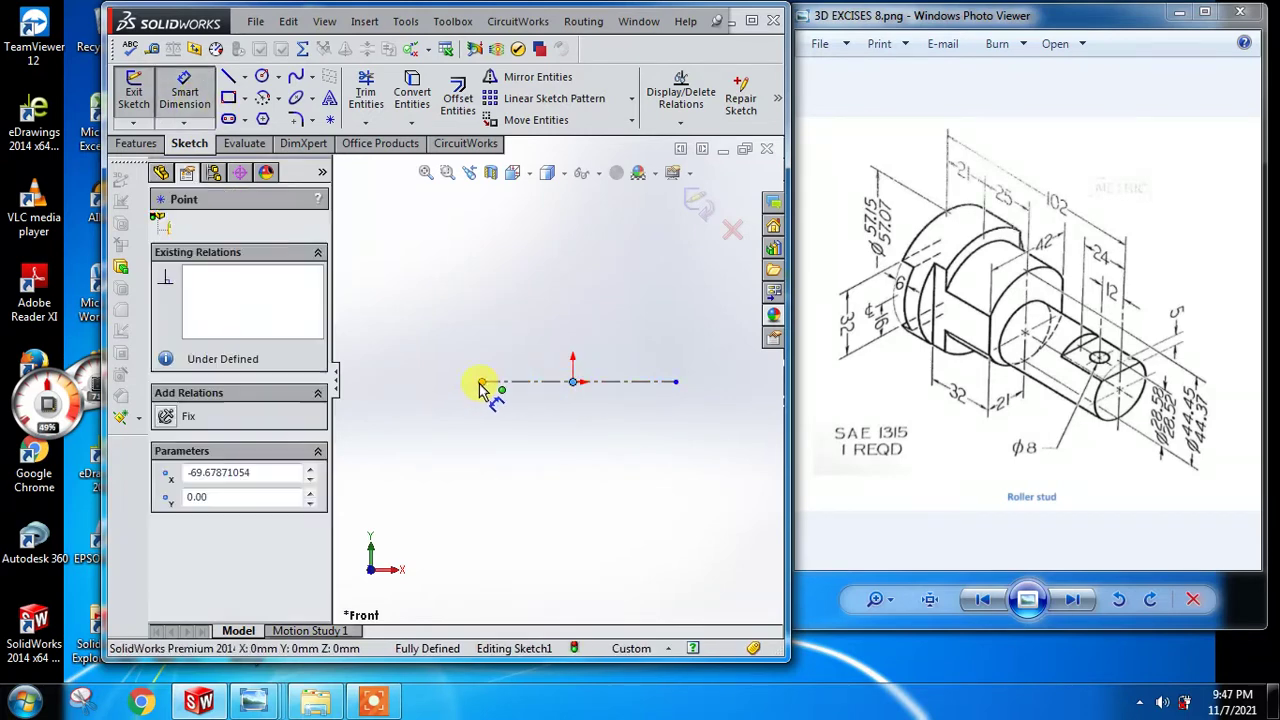
click(533, 460)
text(10)
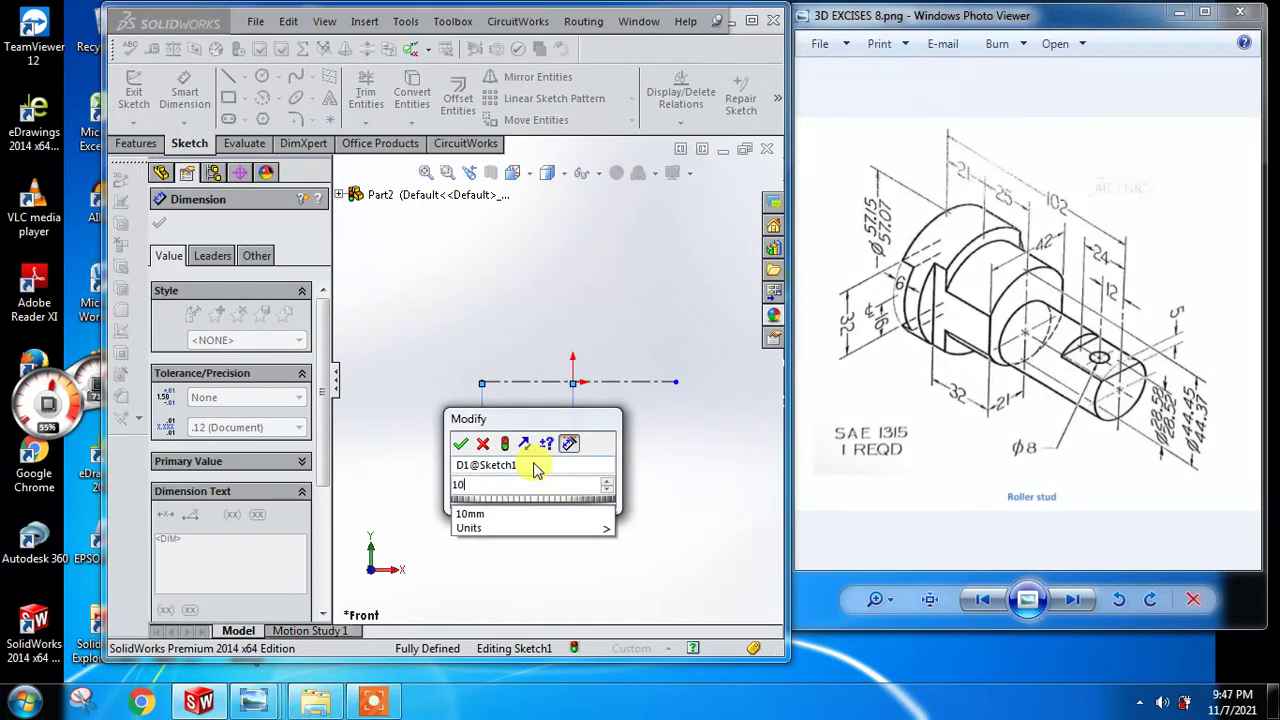
text(2/2)
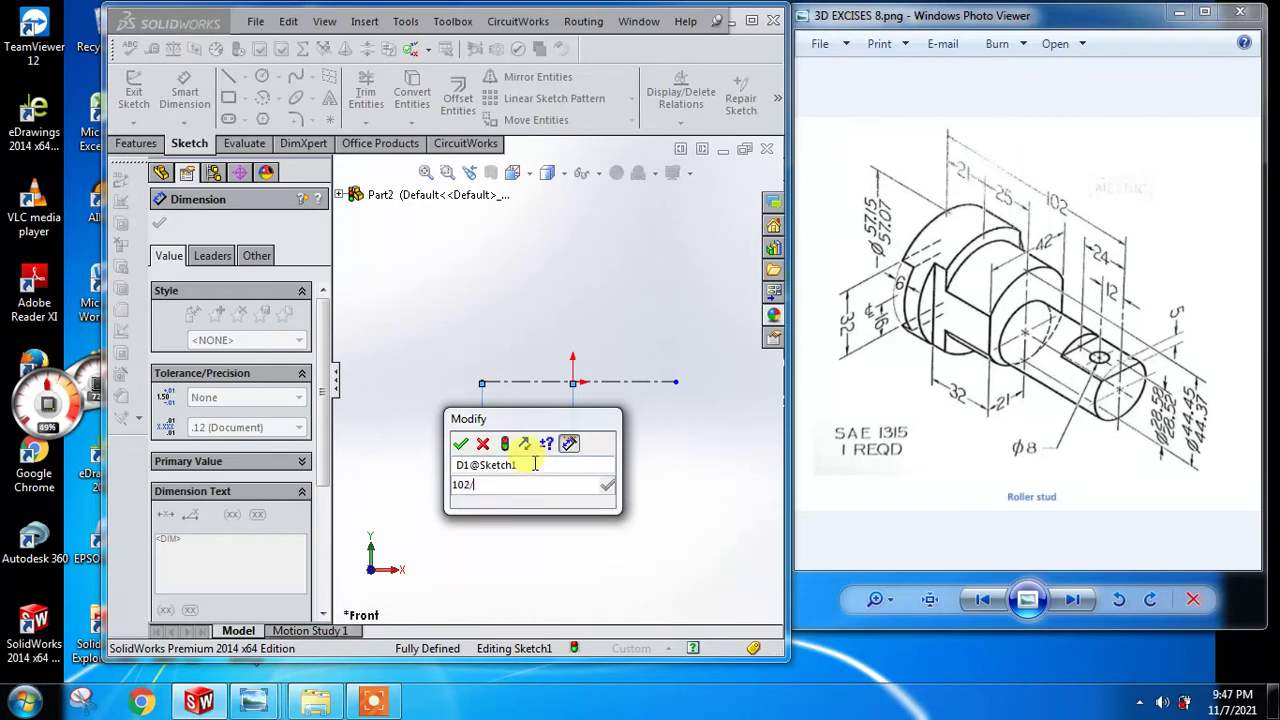
key(Return)
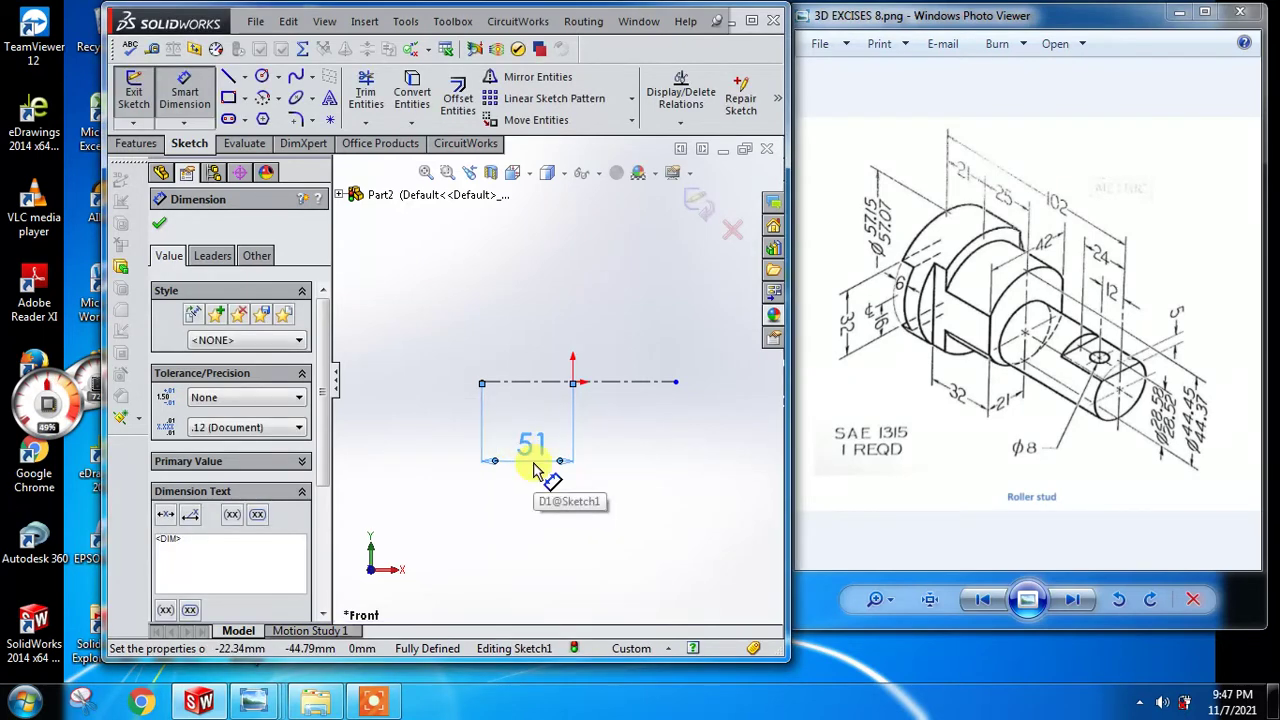
click(640, 382)
click(612, 296)
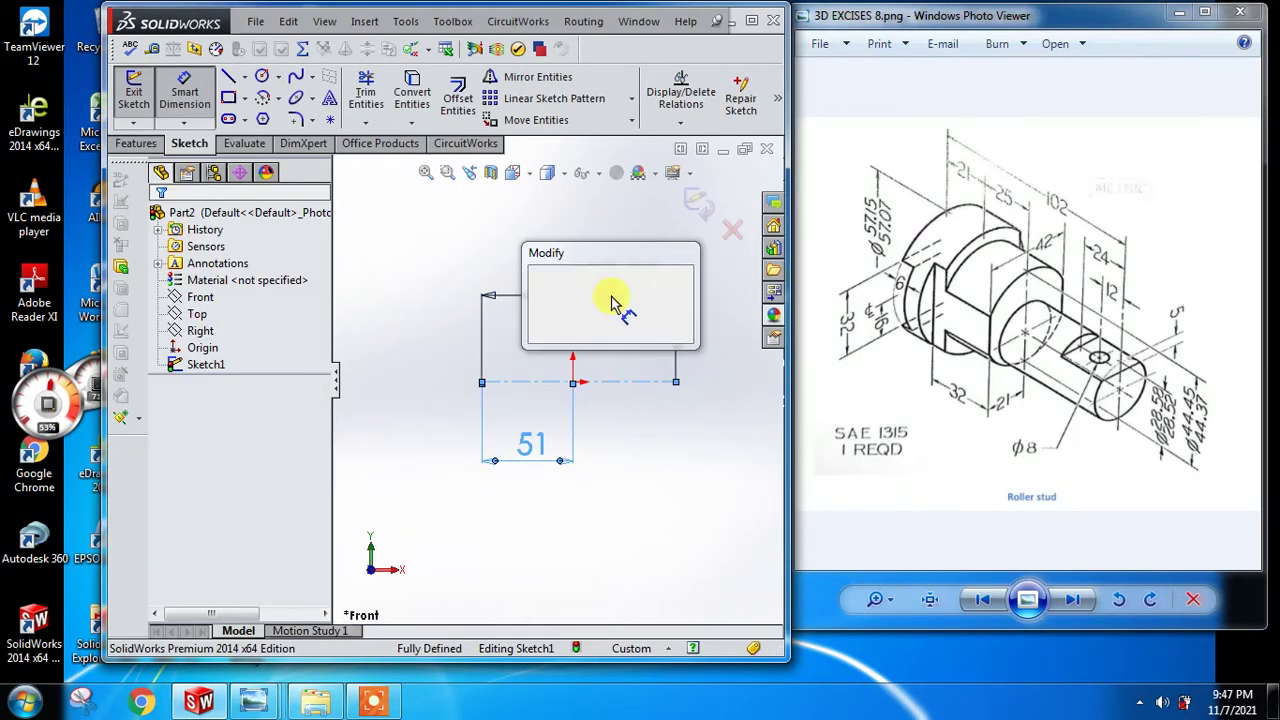
text(102)
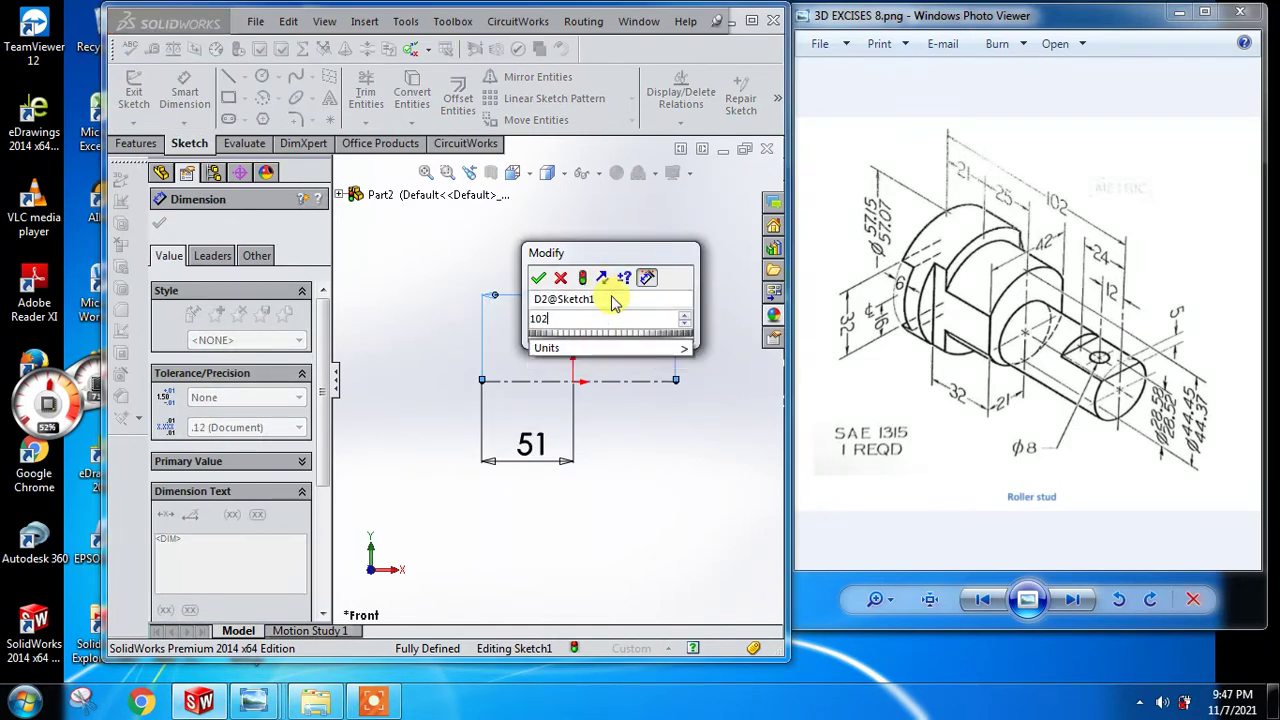
key(Return)
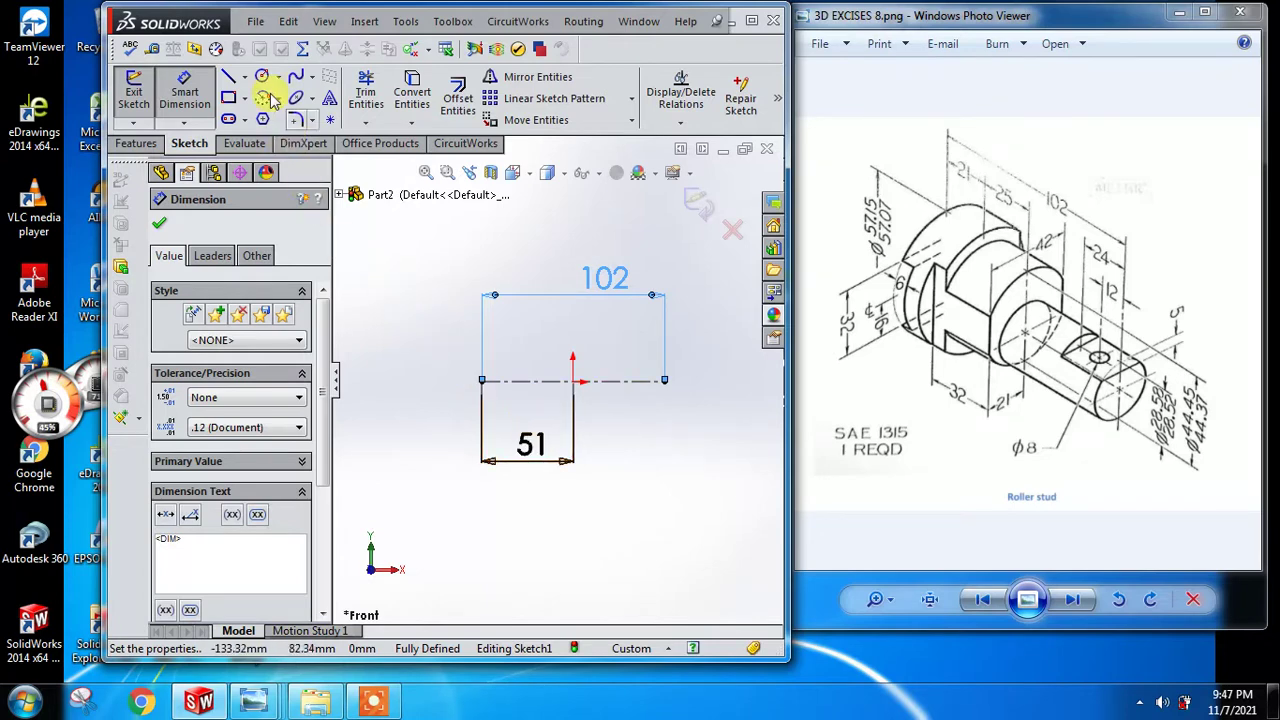
Step: Draw a vertical line up from the centreline's right end and dimension it 28.58/2 (14.29)
click(228, 76)
scroll(613, 378, down, 2)
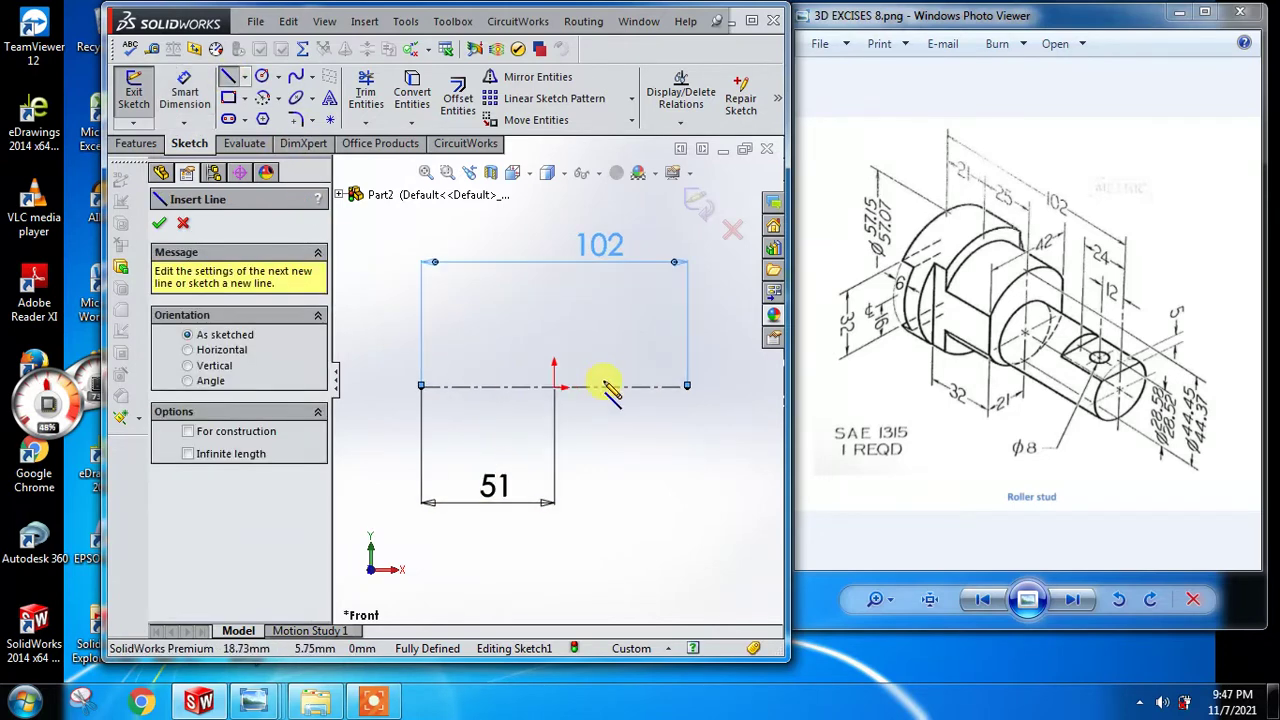
click(687, 386)
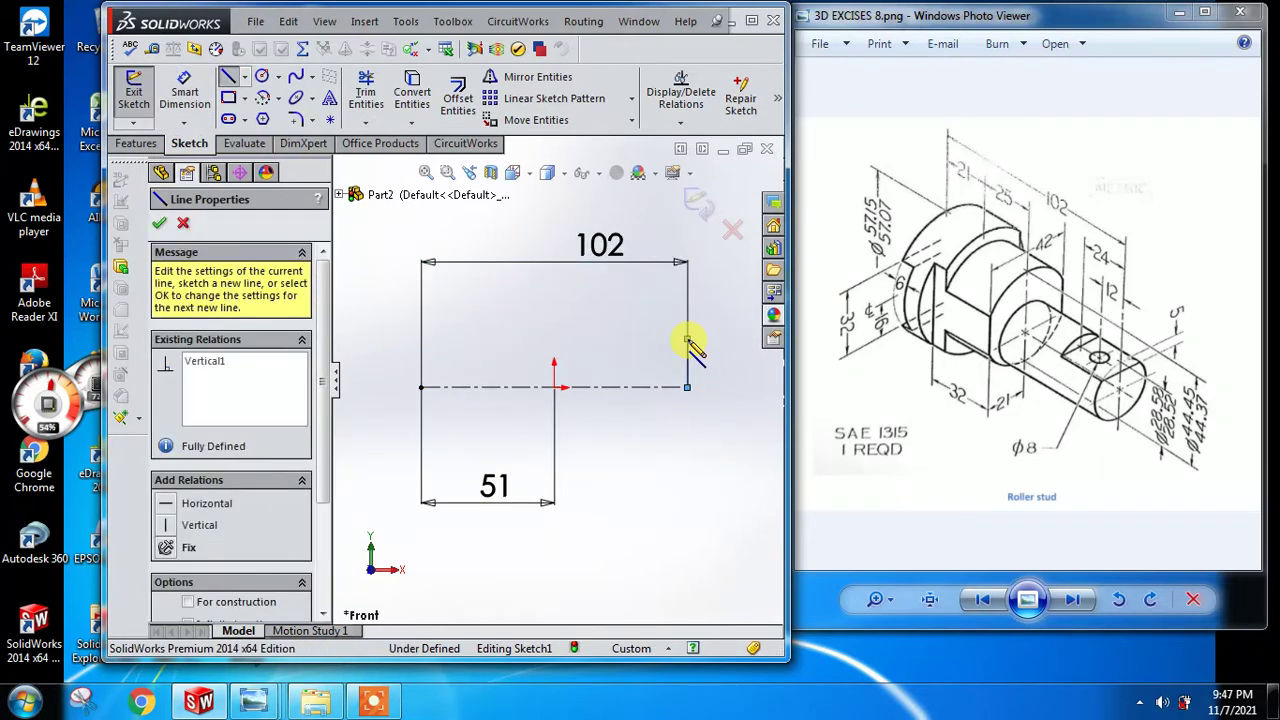
key(Escape)
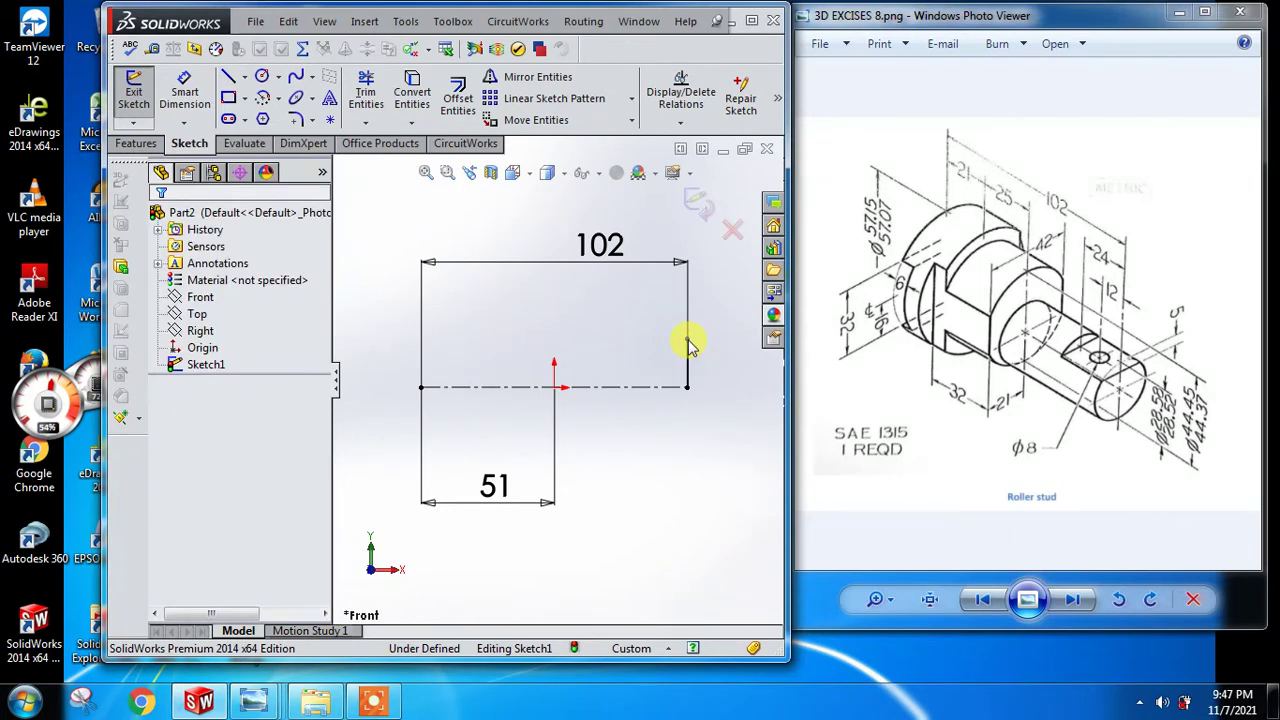
click(184, 90)
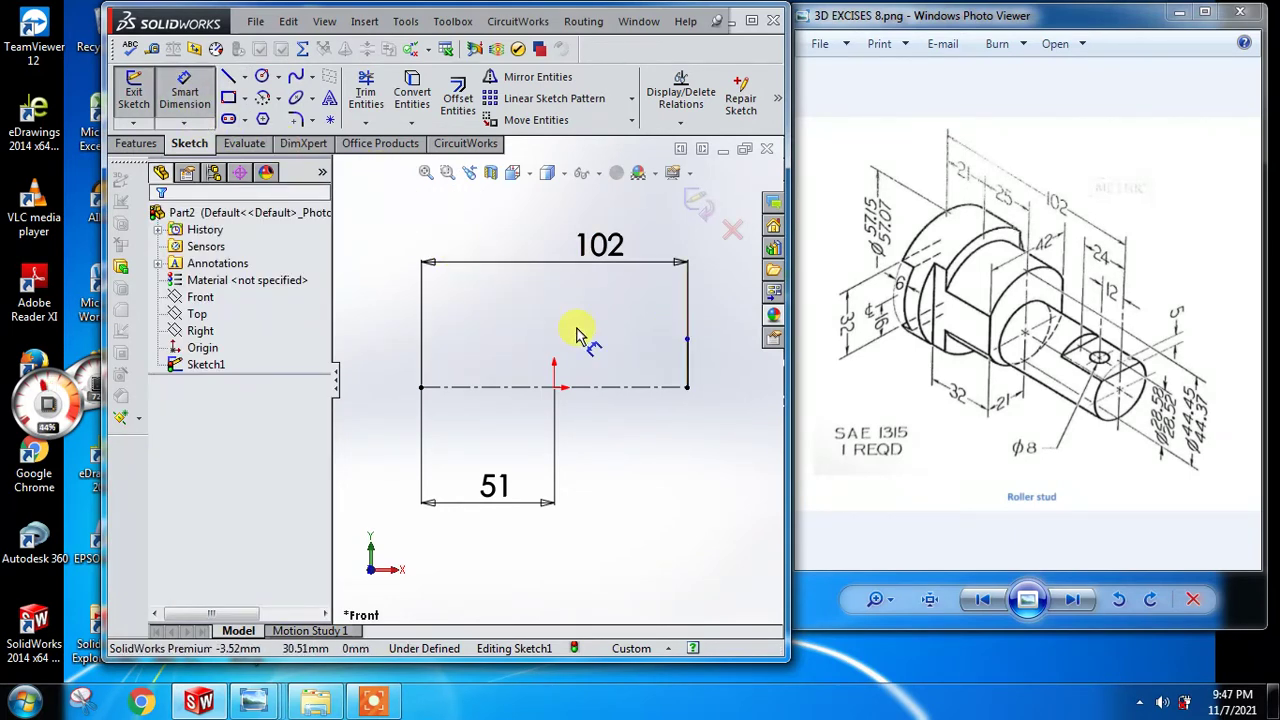
click(687, 360)
click(728, 370)
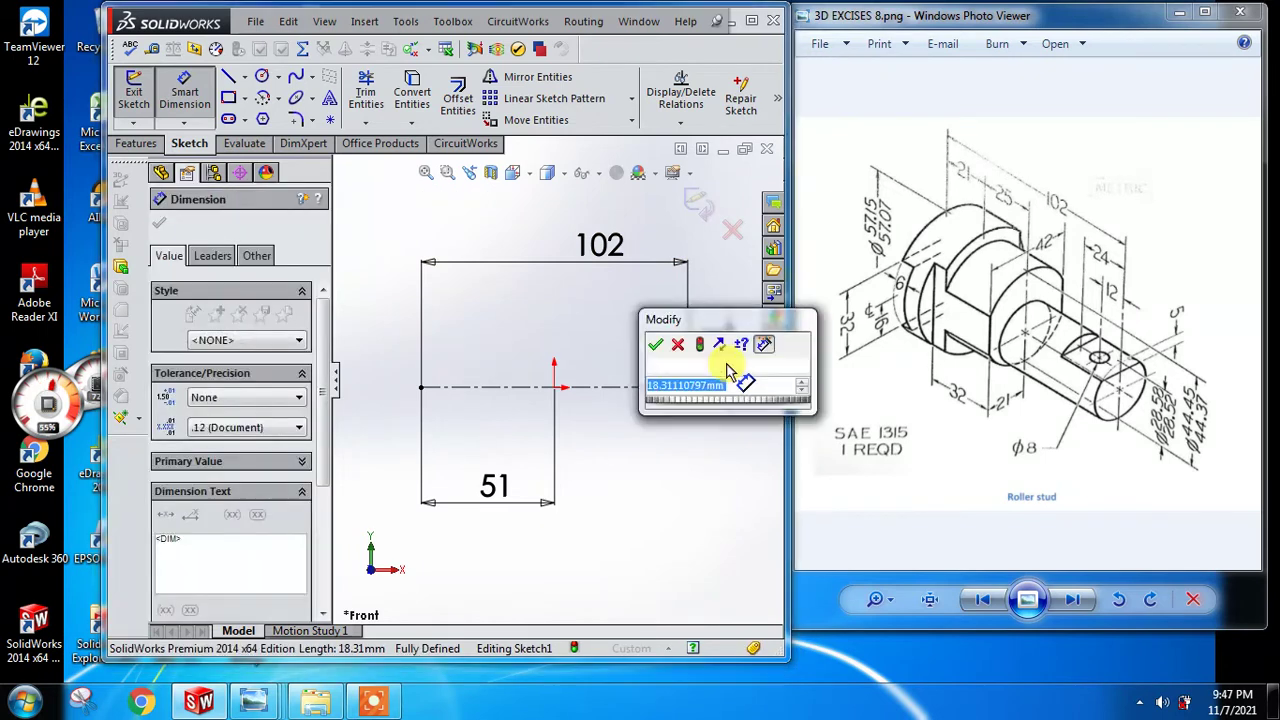
text(28)
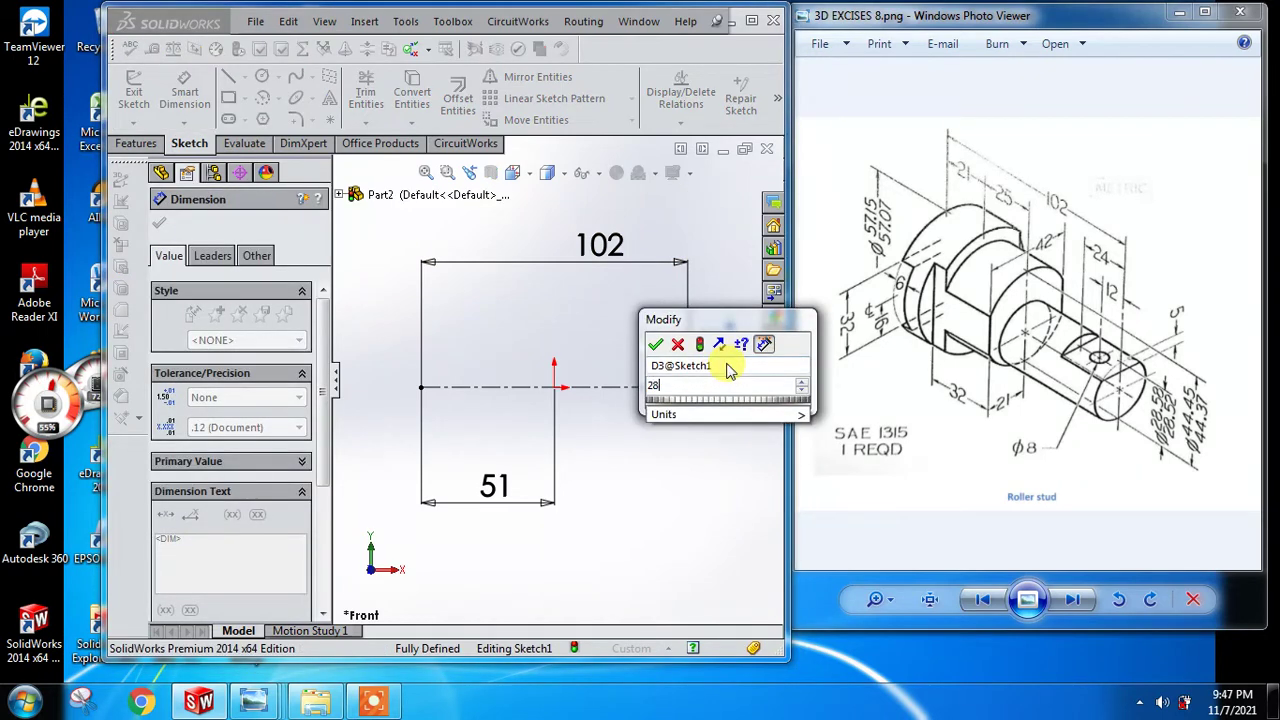
text(.58/)
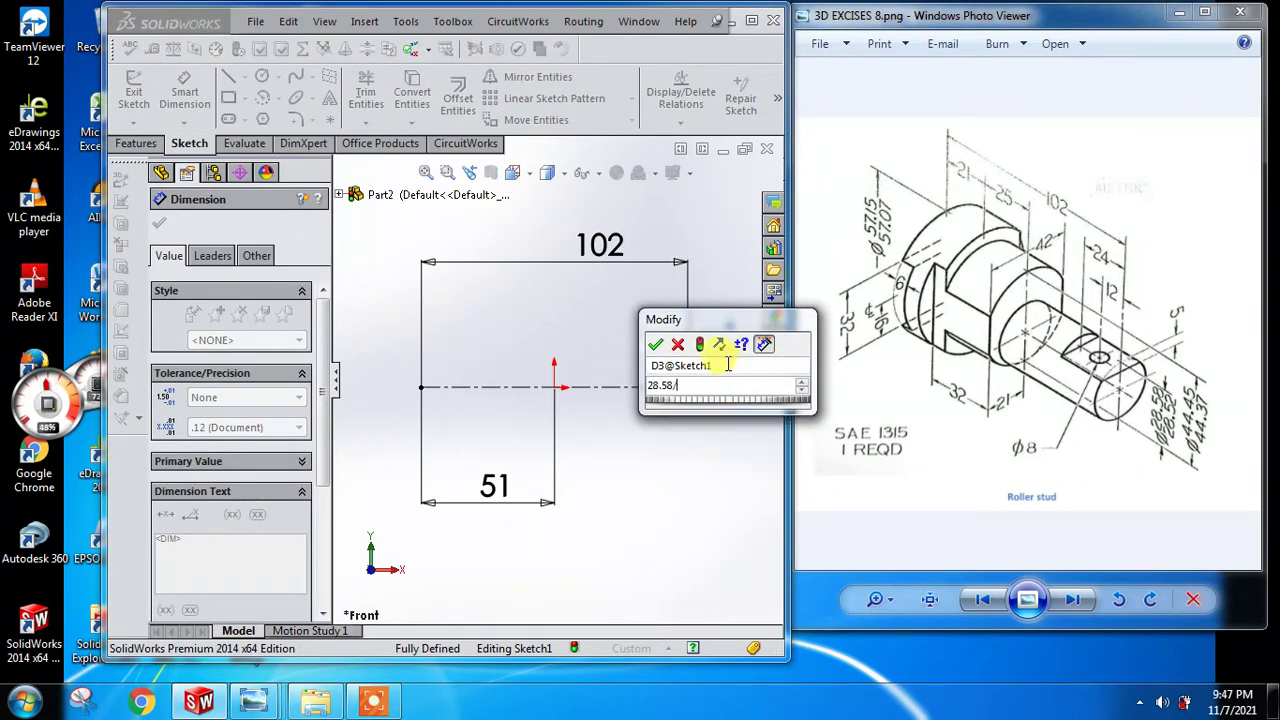
text(2)
key(Return)
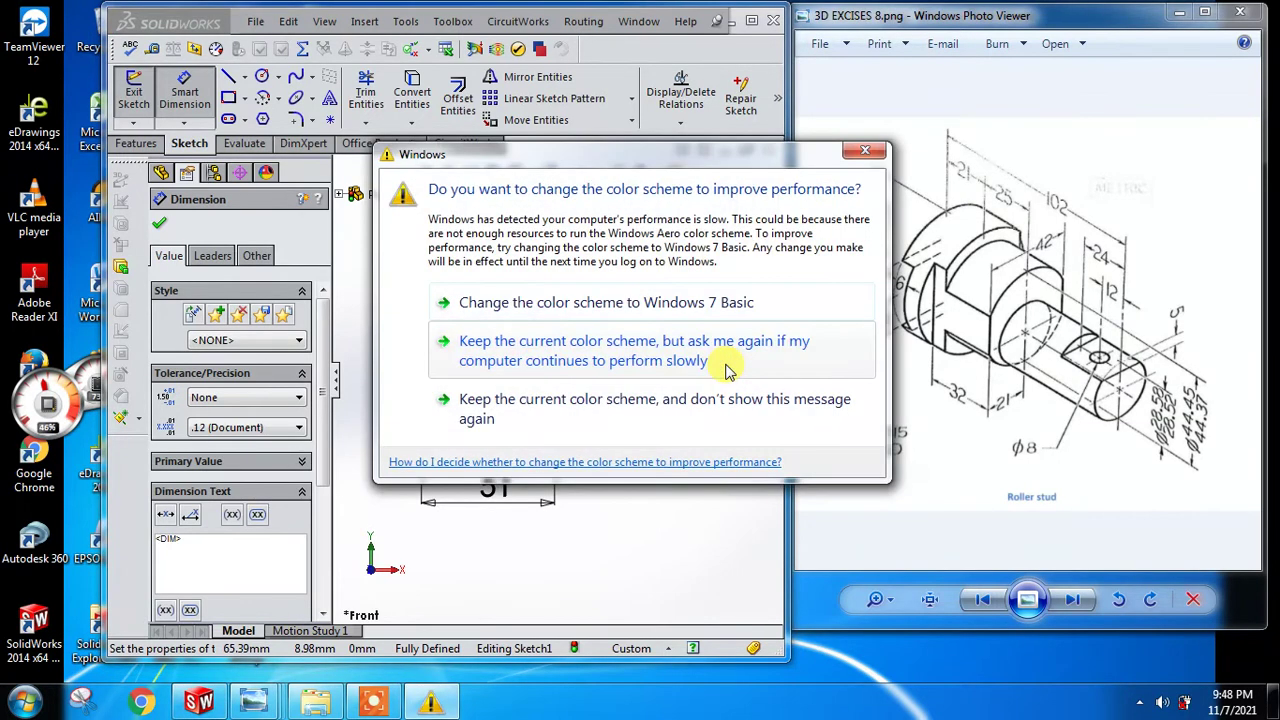
Step: Accept the Windows prompt to change the color scheme to Windows 7 Basic
click(716, 306)
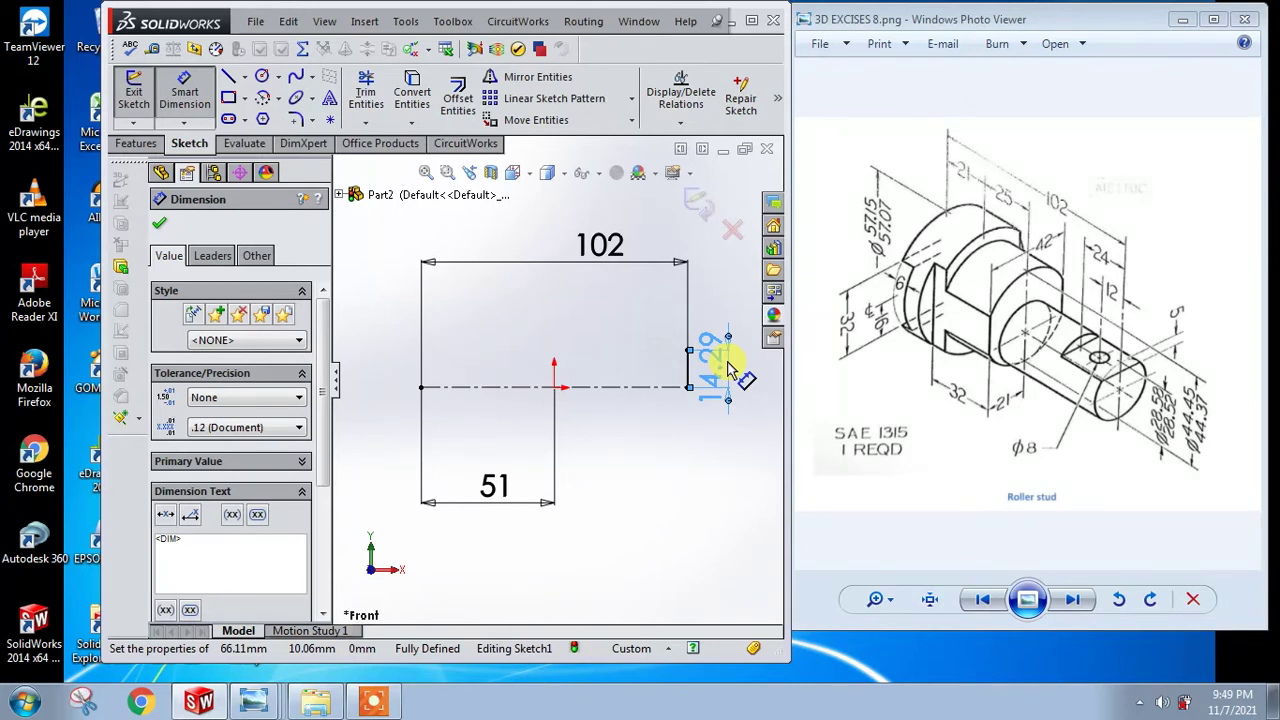
Step: Draw a horizontal line left from the vertical line's top and dimension it 36
click(730, 370)
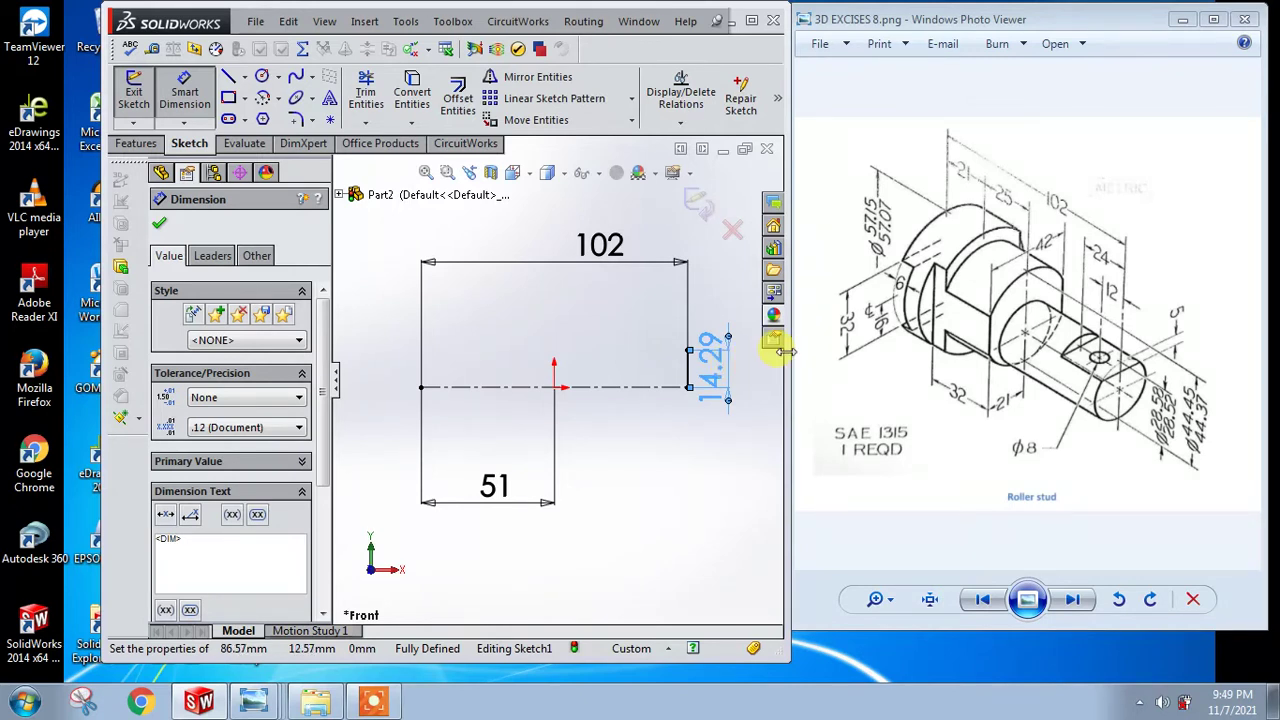
click(228, 77)
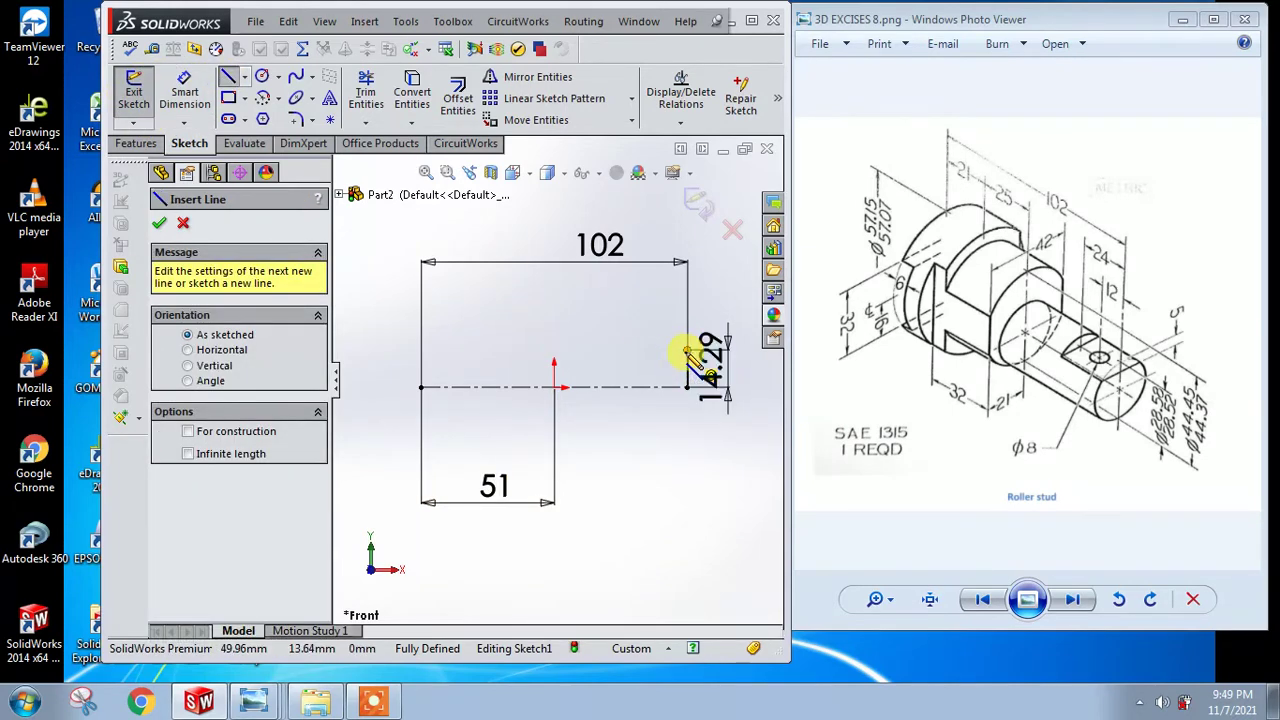
click(686, 351)
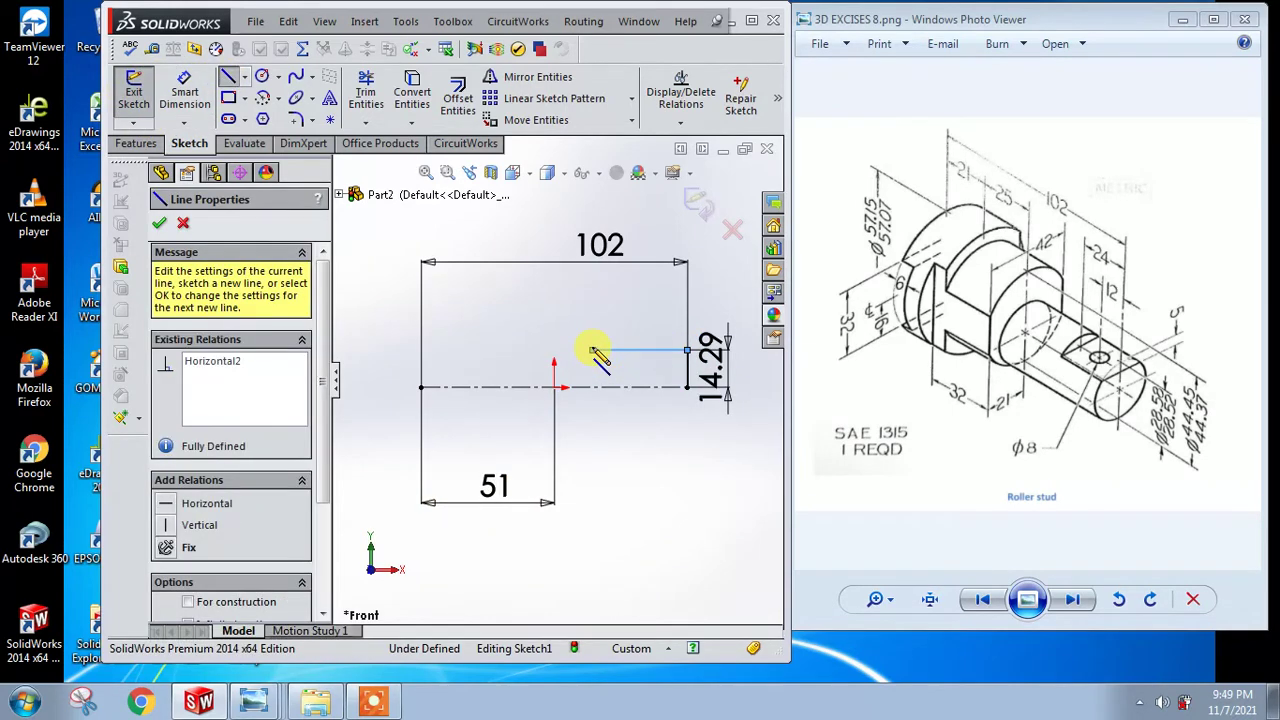
click(593, 351)
key(Escape)
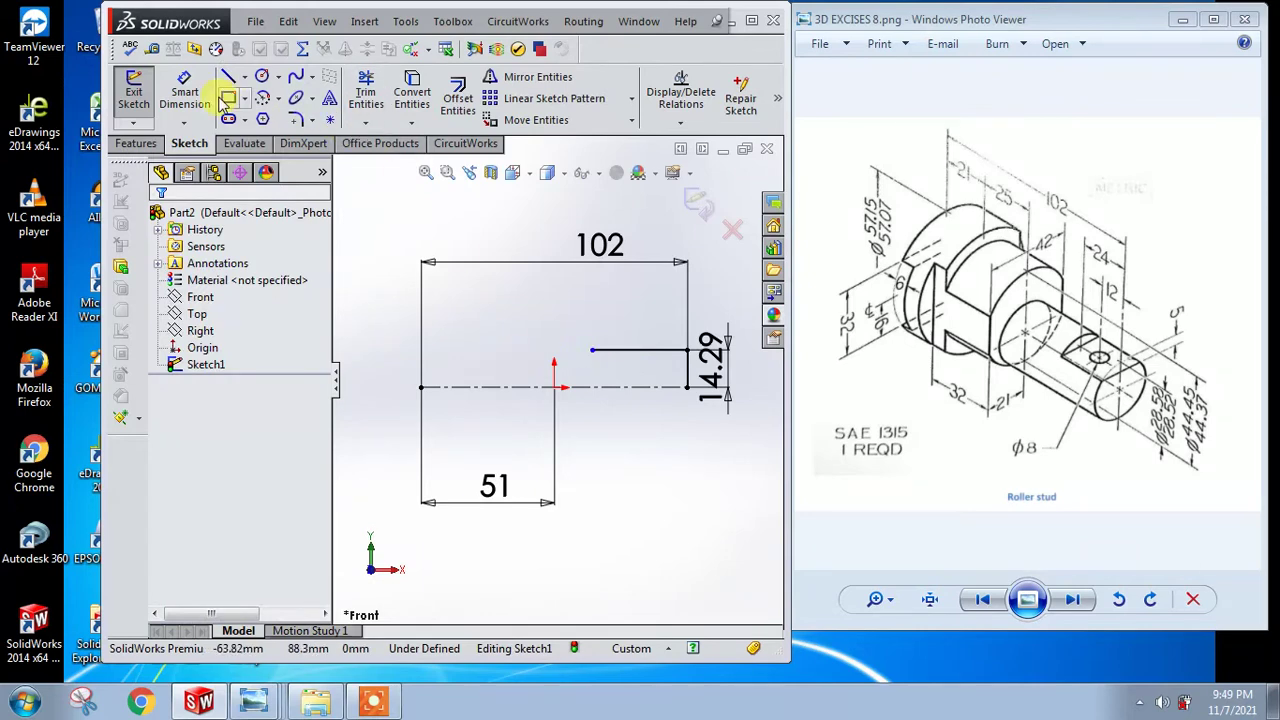
click(185, 90)
click(648, 351)
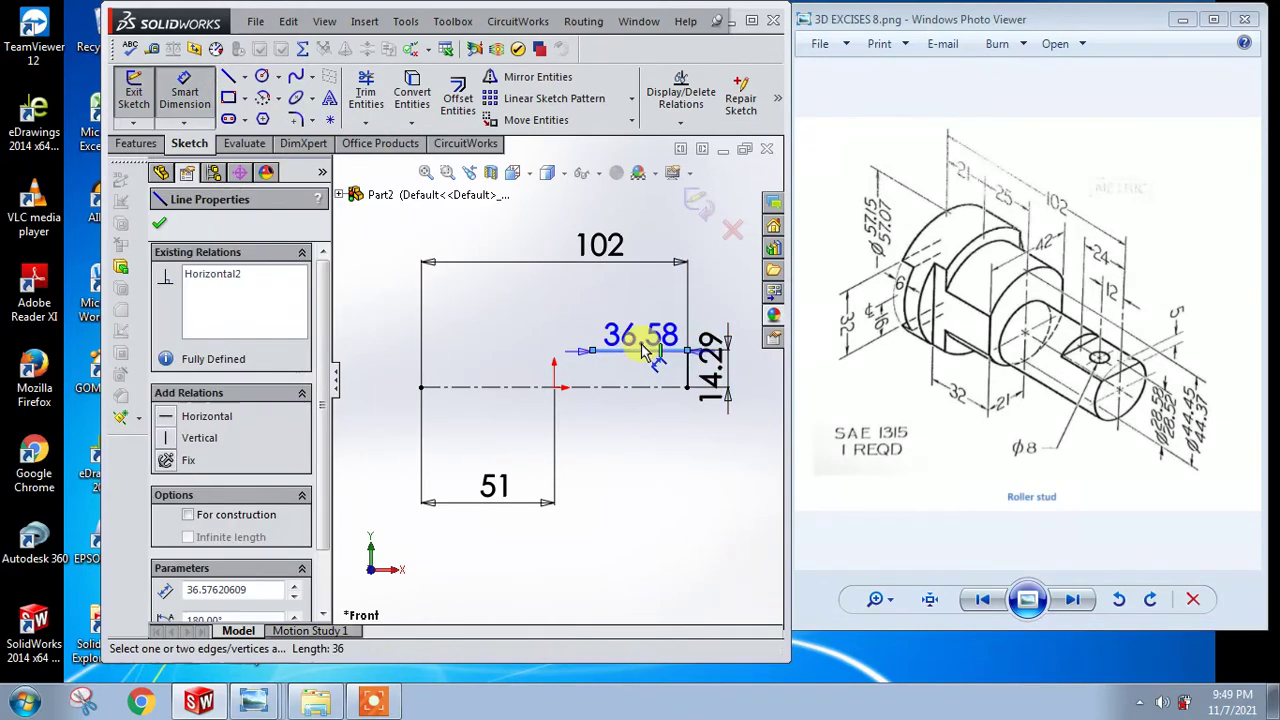
click(641, 337)
text(3)
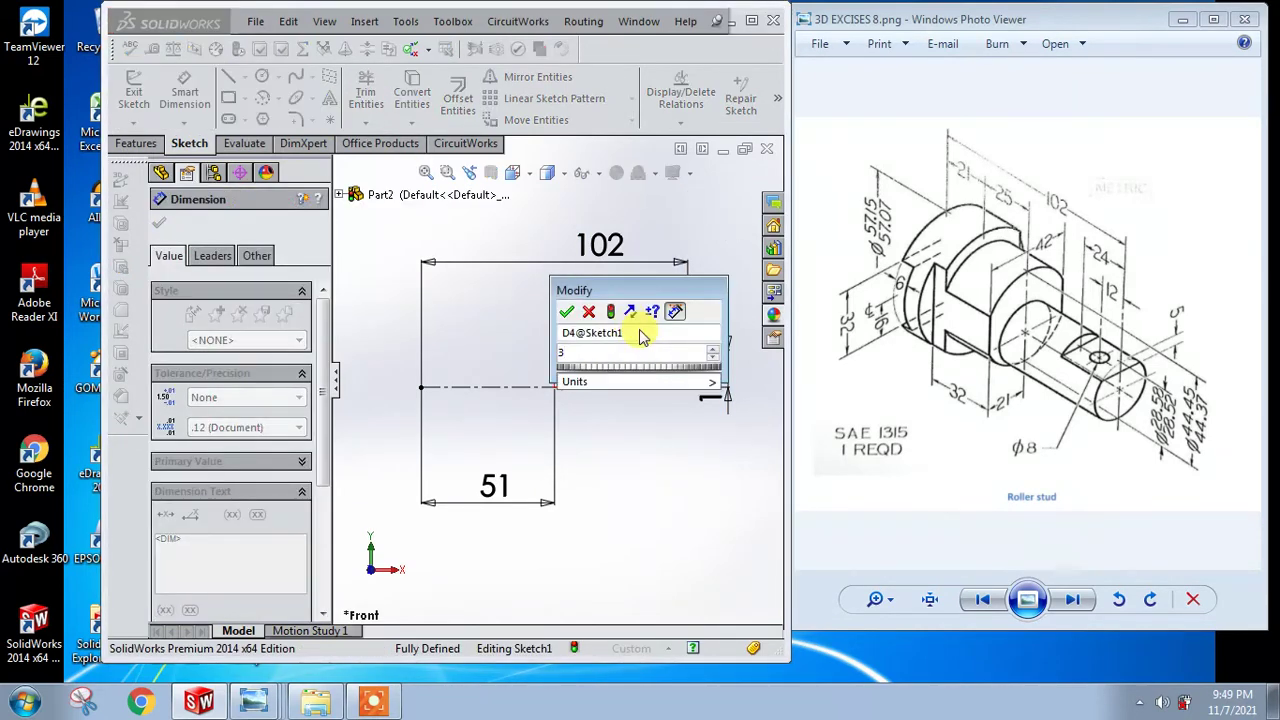
text(6)
key(Return)
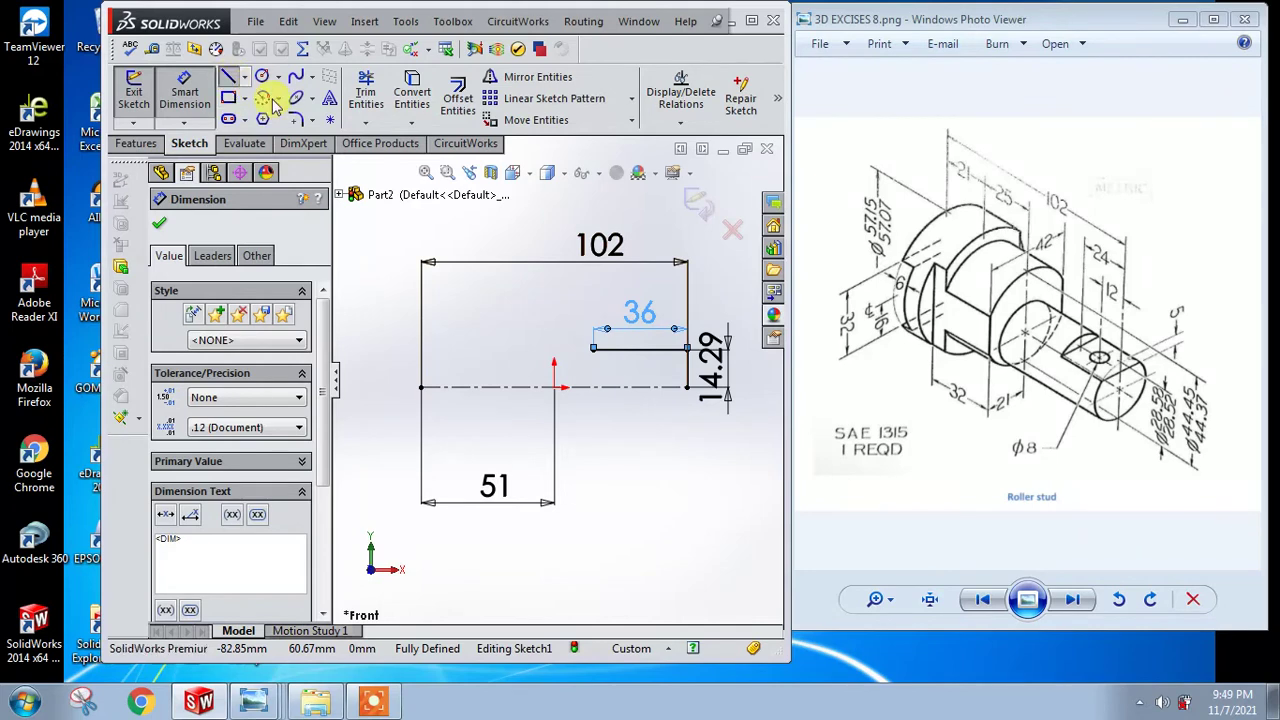
Step: Draw a short vertical rise at the step corner; try then discard a 44.45/2 centreline dimension
click(228, 78)
click(593, 348)
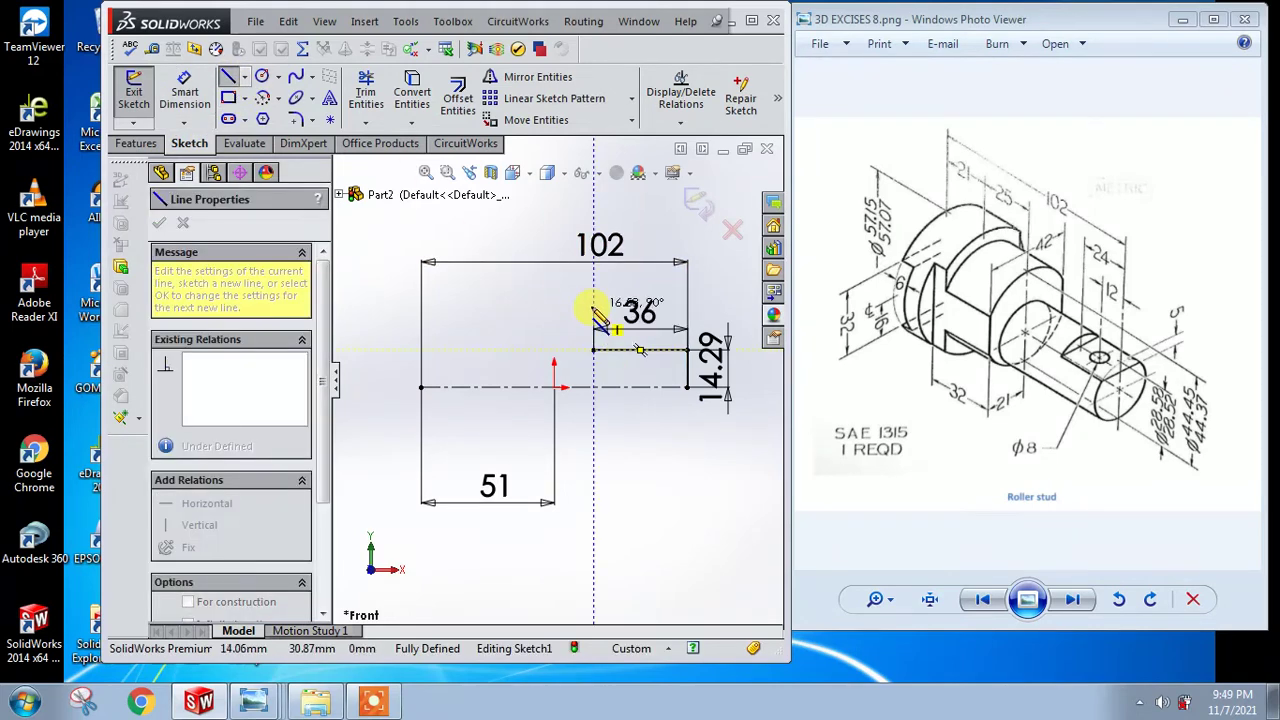
click(593, 306)
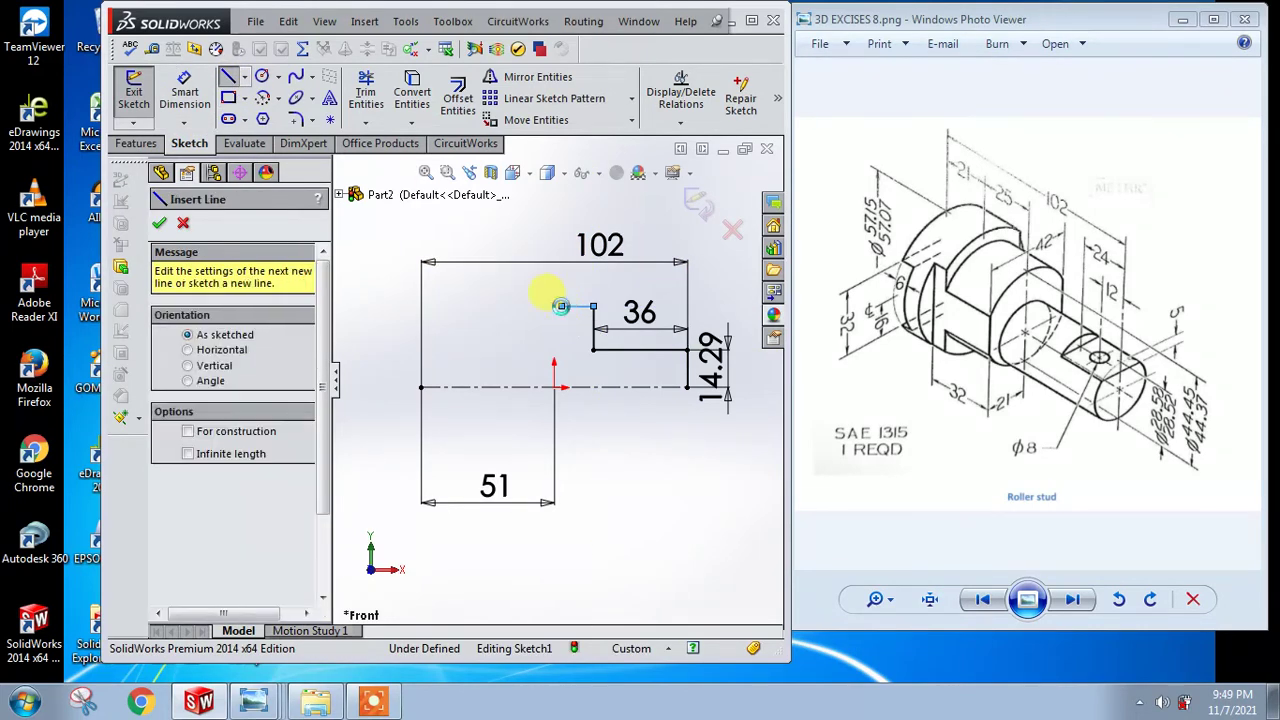
key(Escape)
click(184, 90)
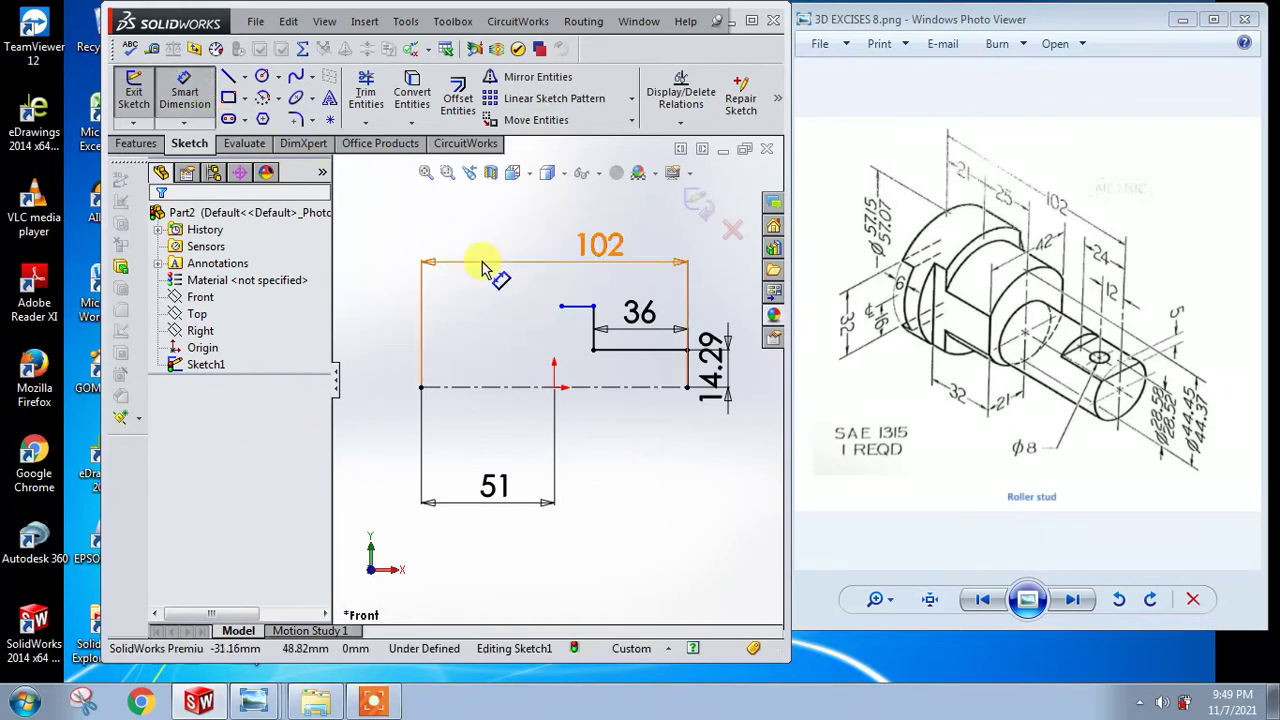
click(580, 306)
click(590, 388)
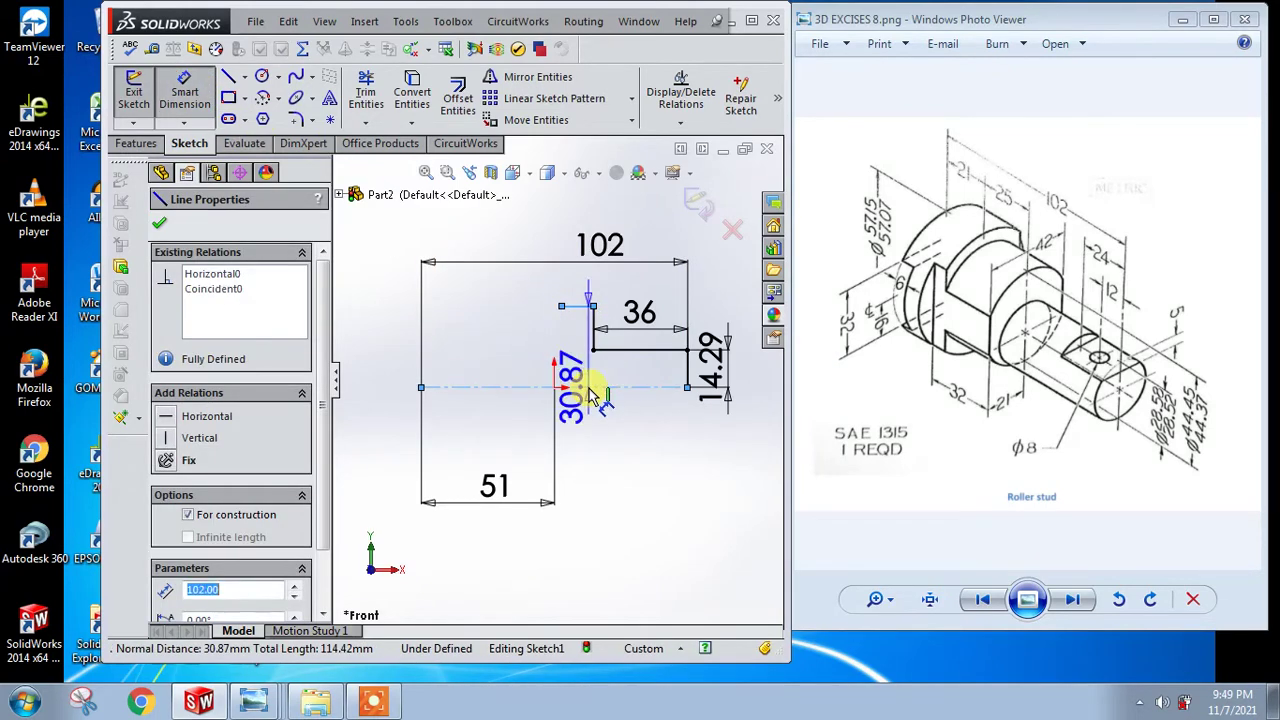
click(622, 442)
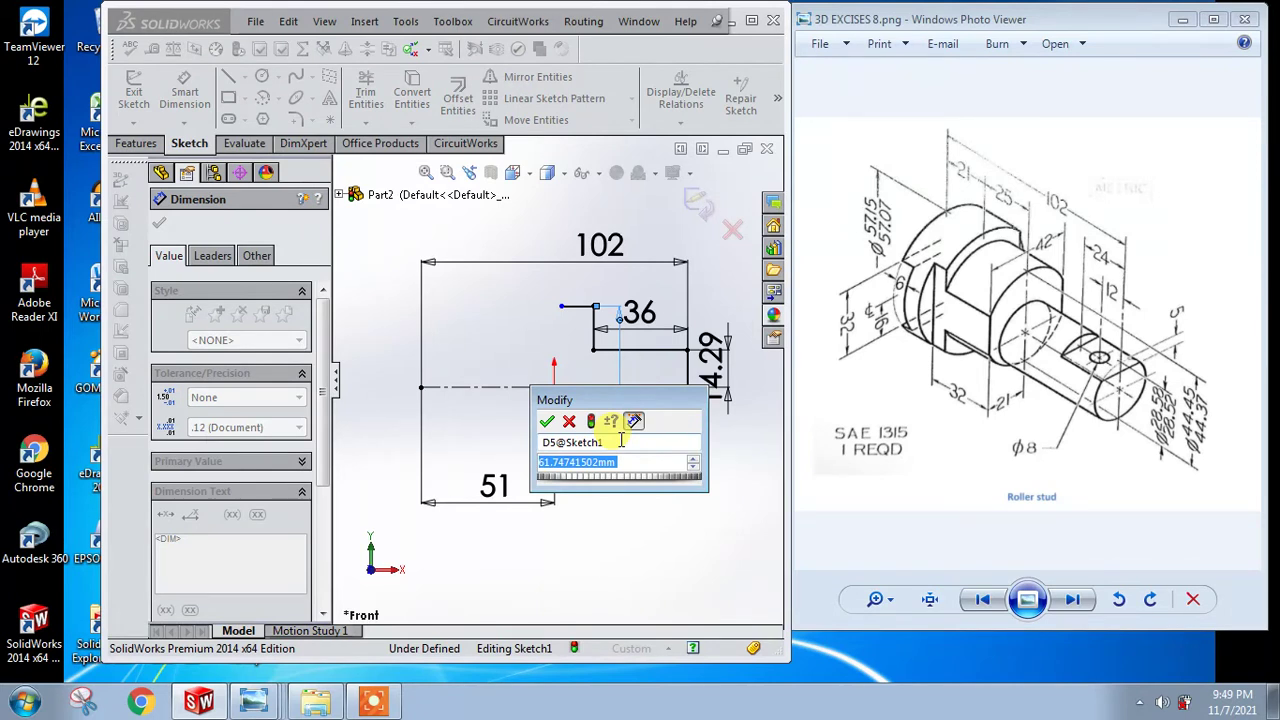
text(44)
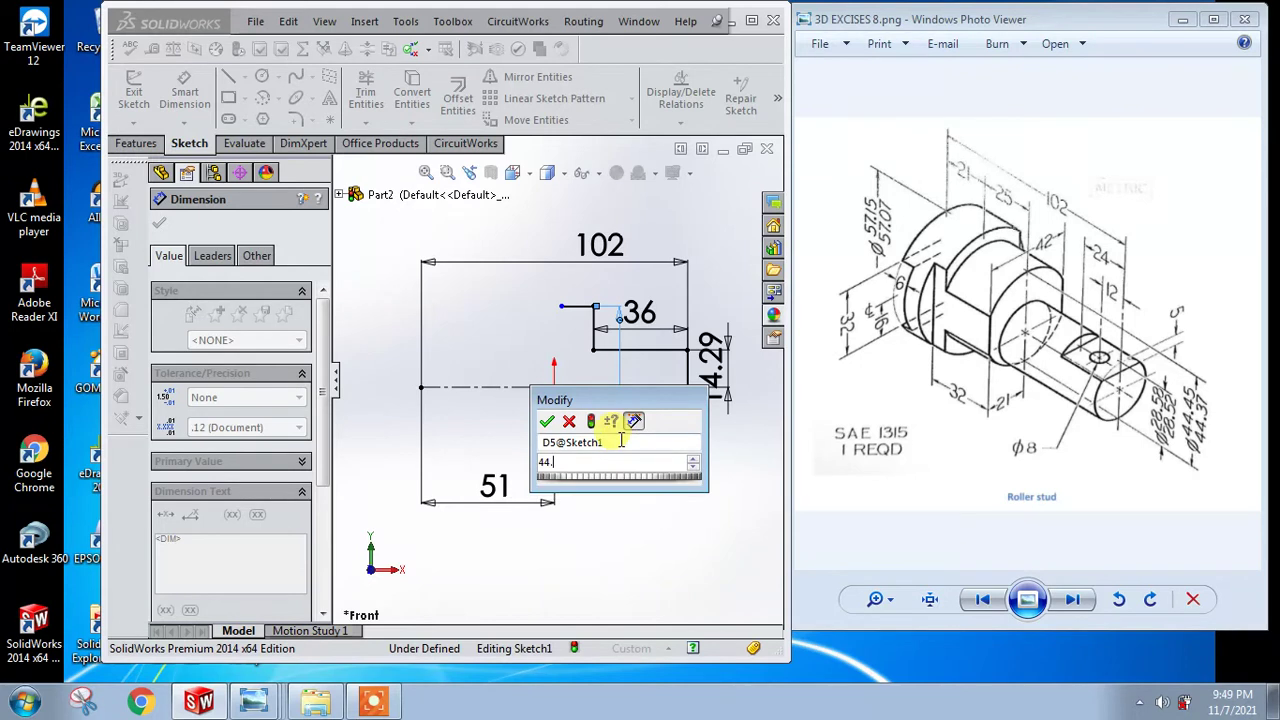
text(.45/2)
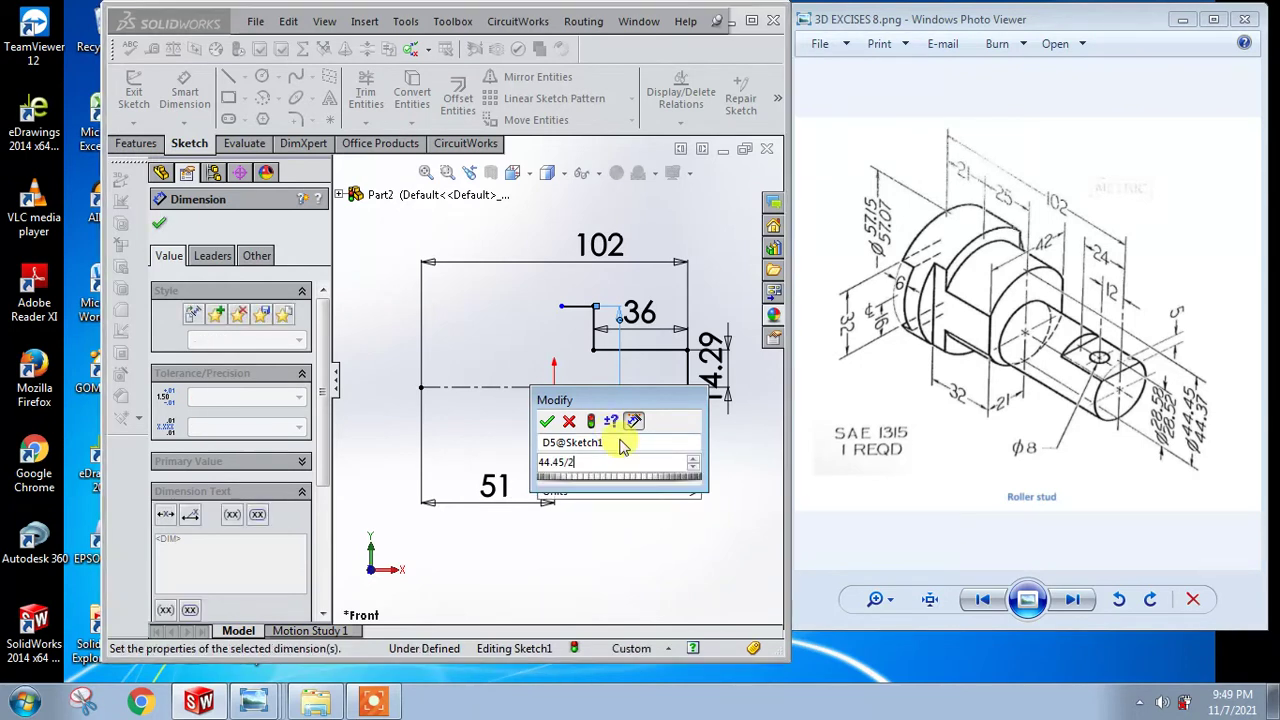
key(Return)
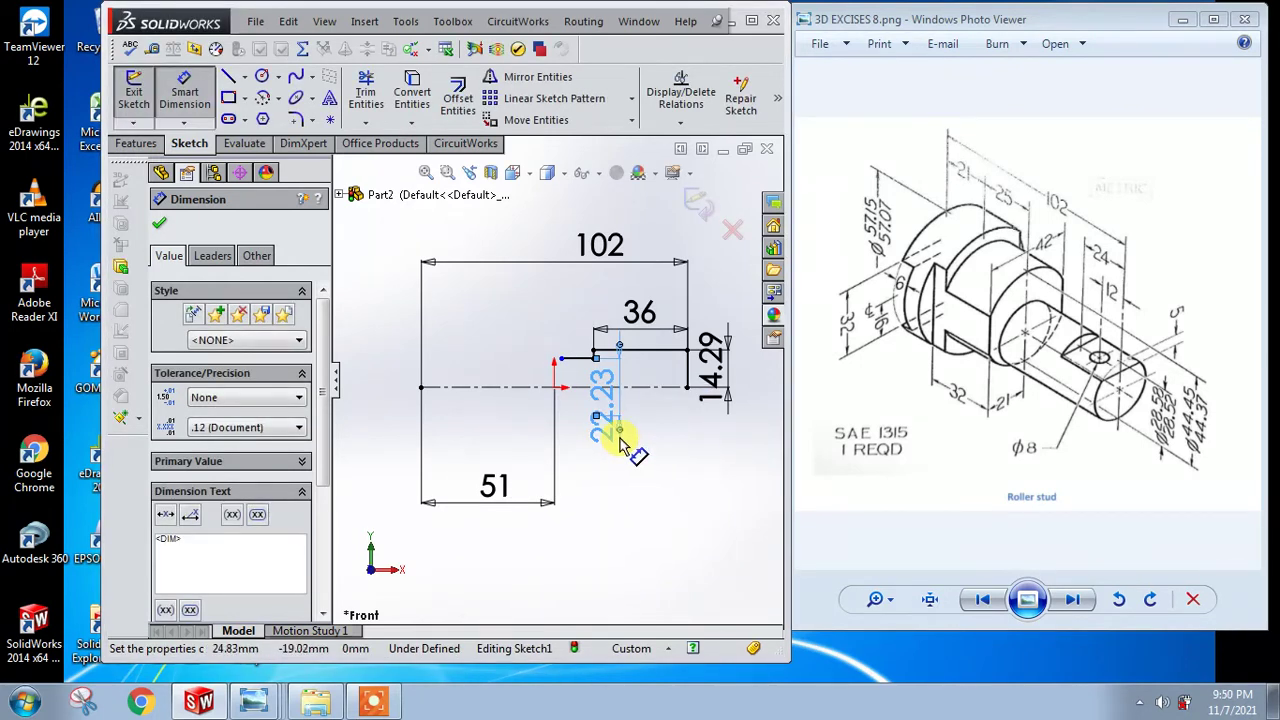
scroll(615, 428, down, 2)
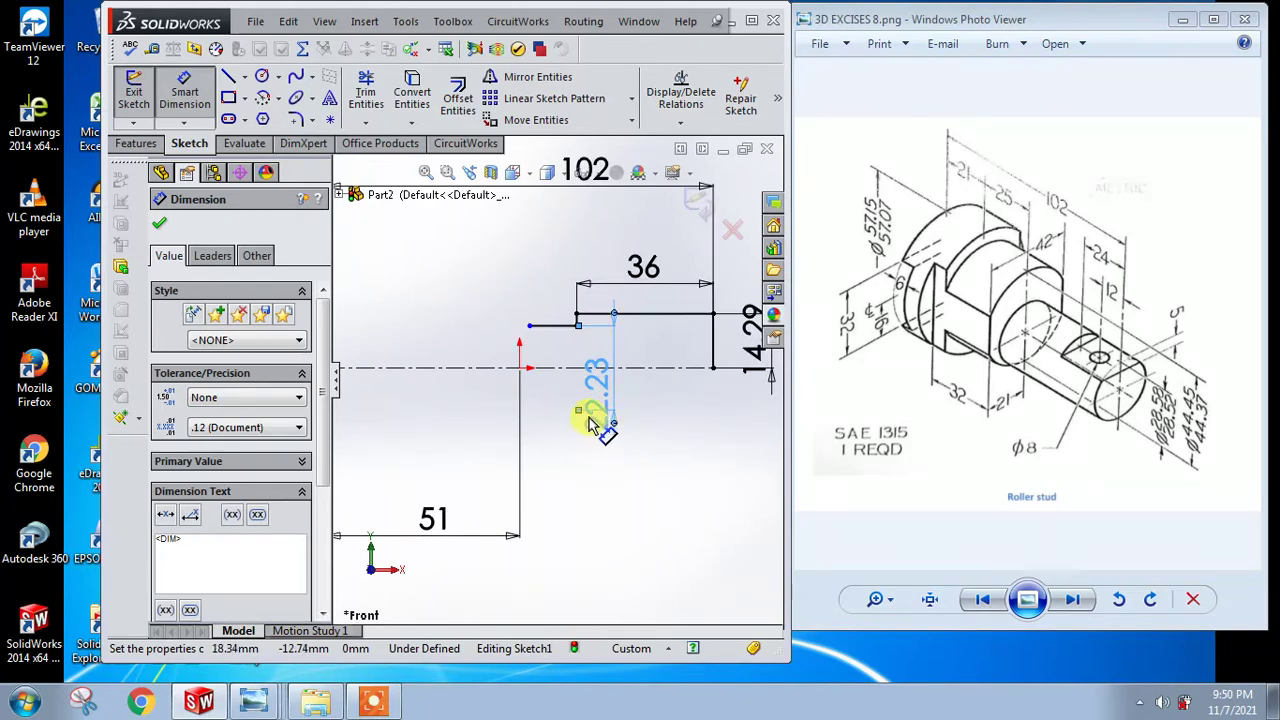
key(Escape)
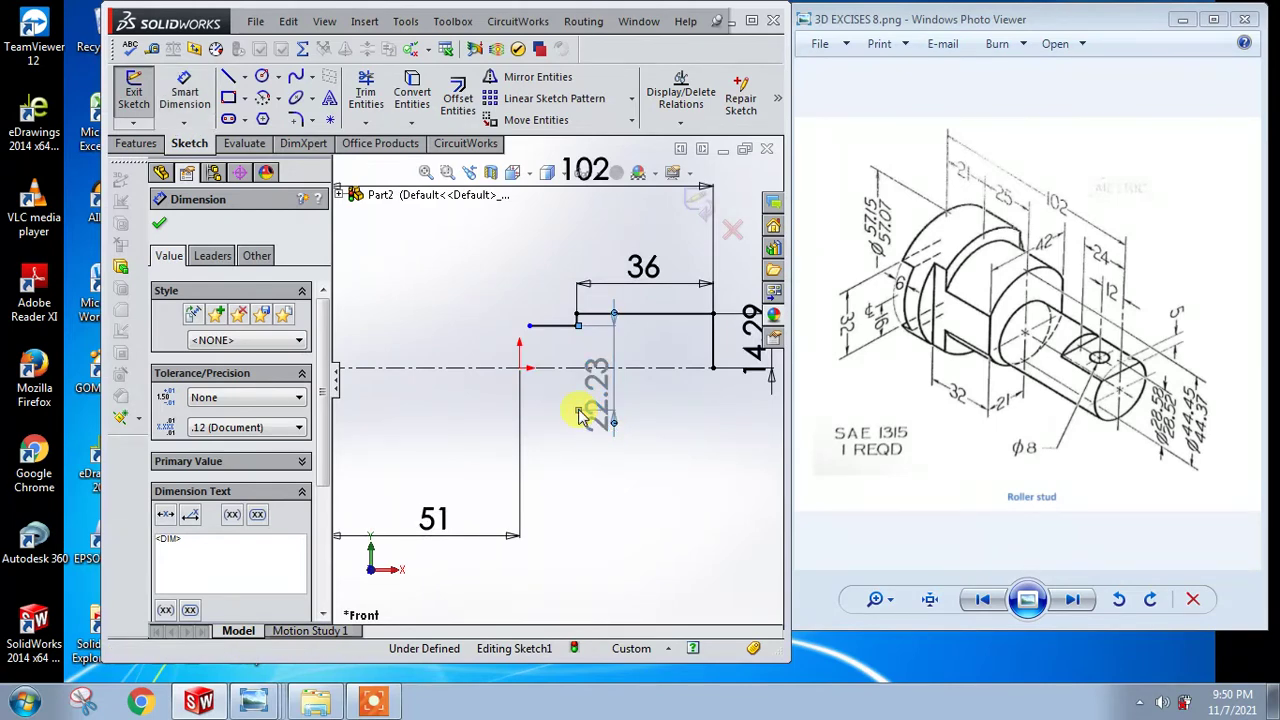
key(Escape)
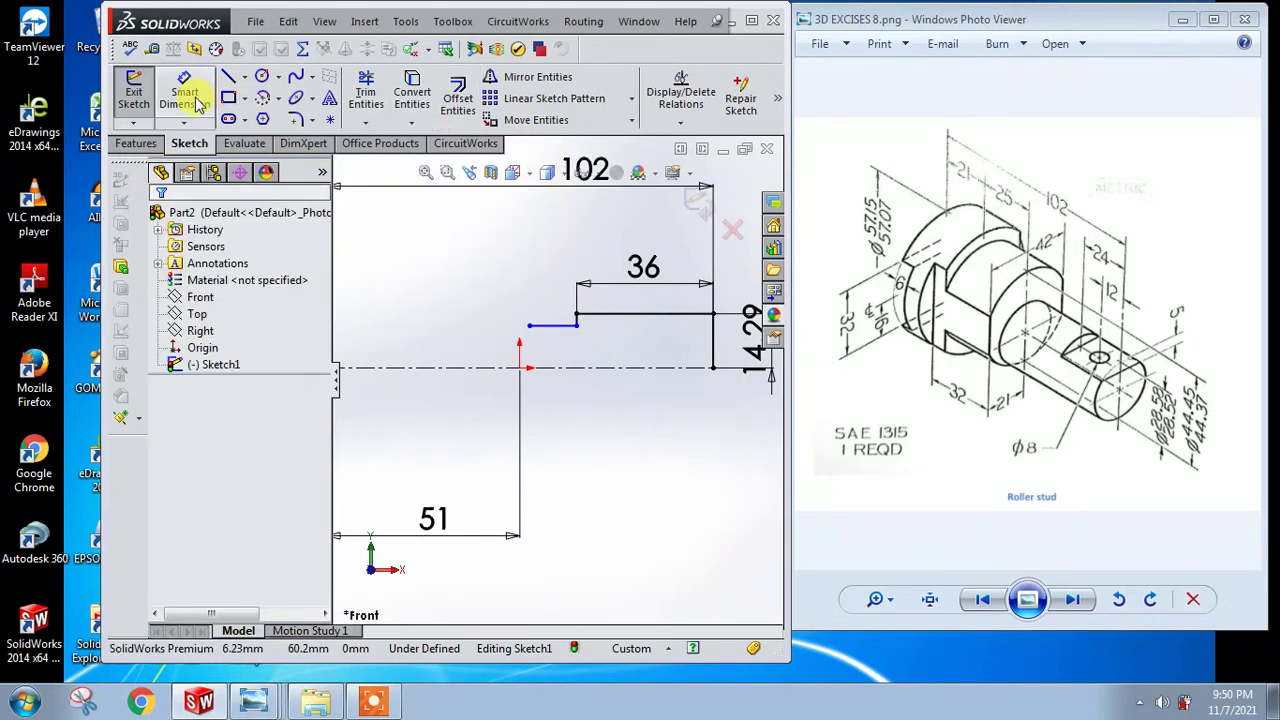
Step: Dimension the step line 22.23 (44.45/2) above the centreline
click(184, 92)
click(555, 333)
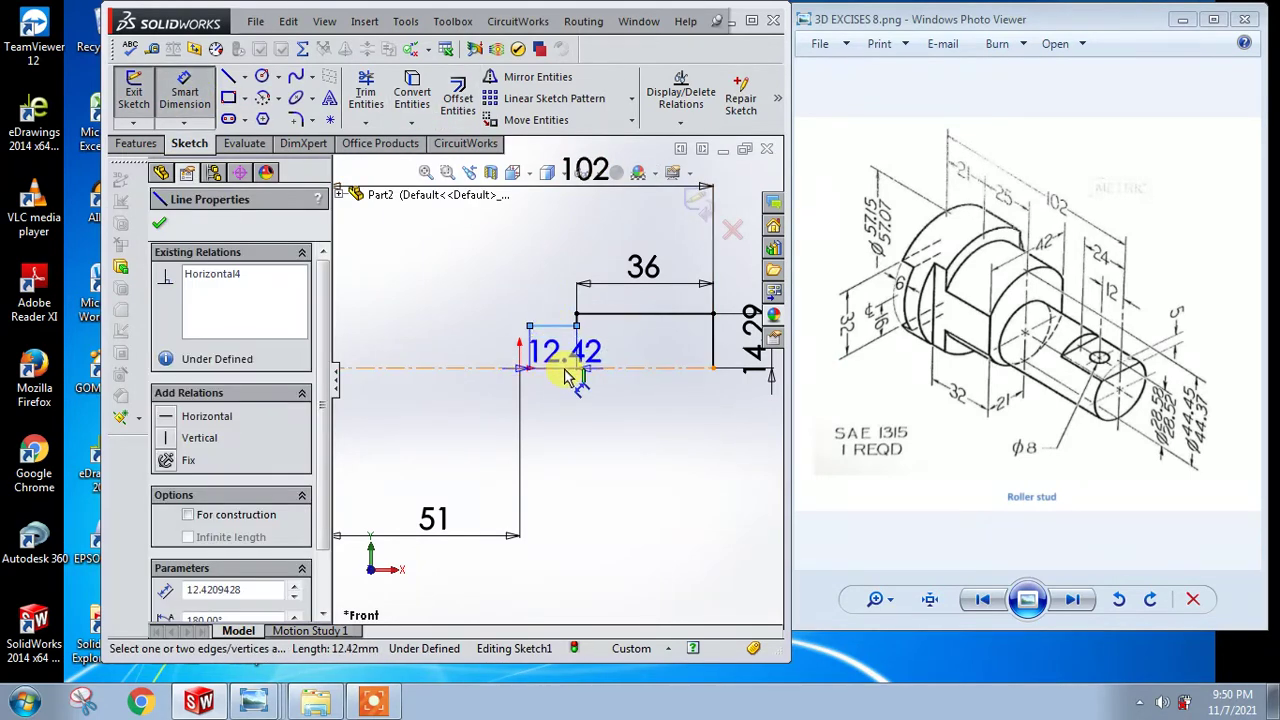
click(478, 335)
text(45)
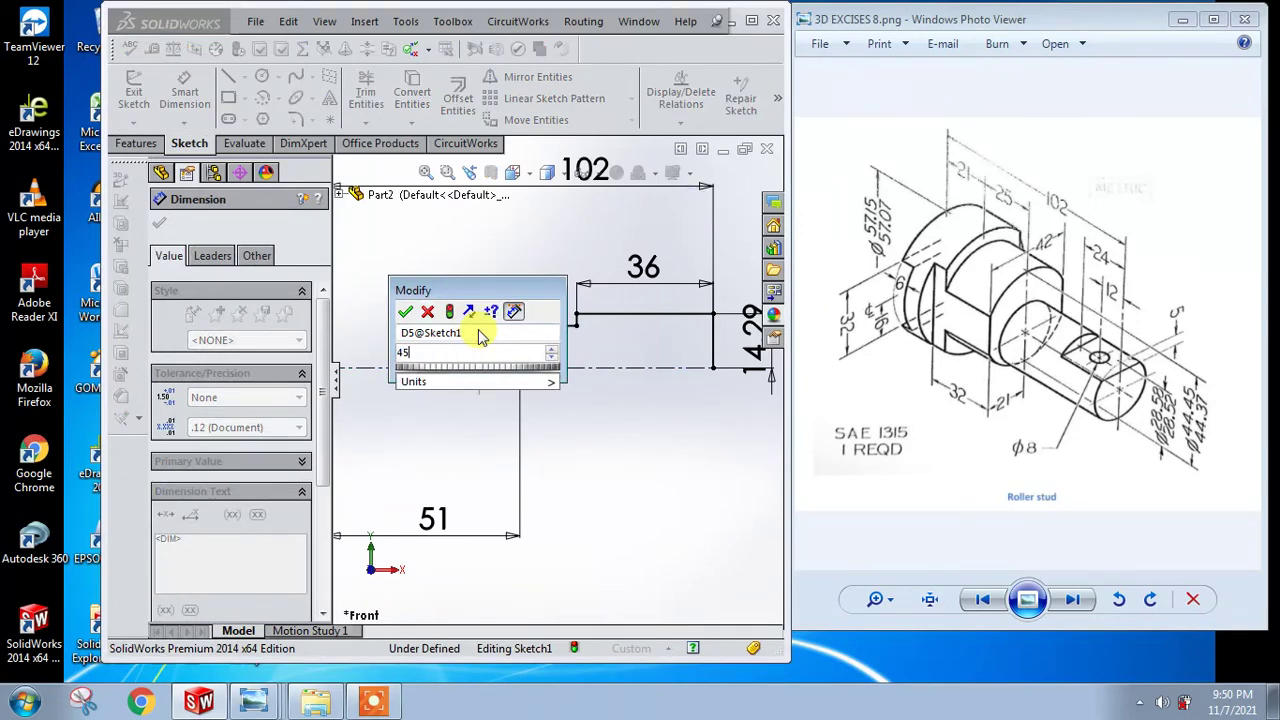
key(BackSpace)
text(44.)
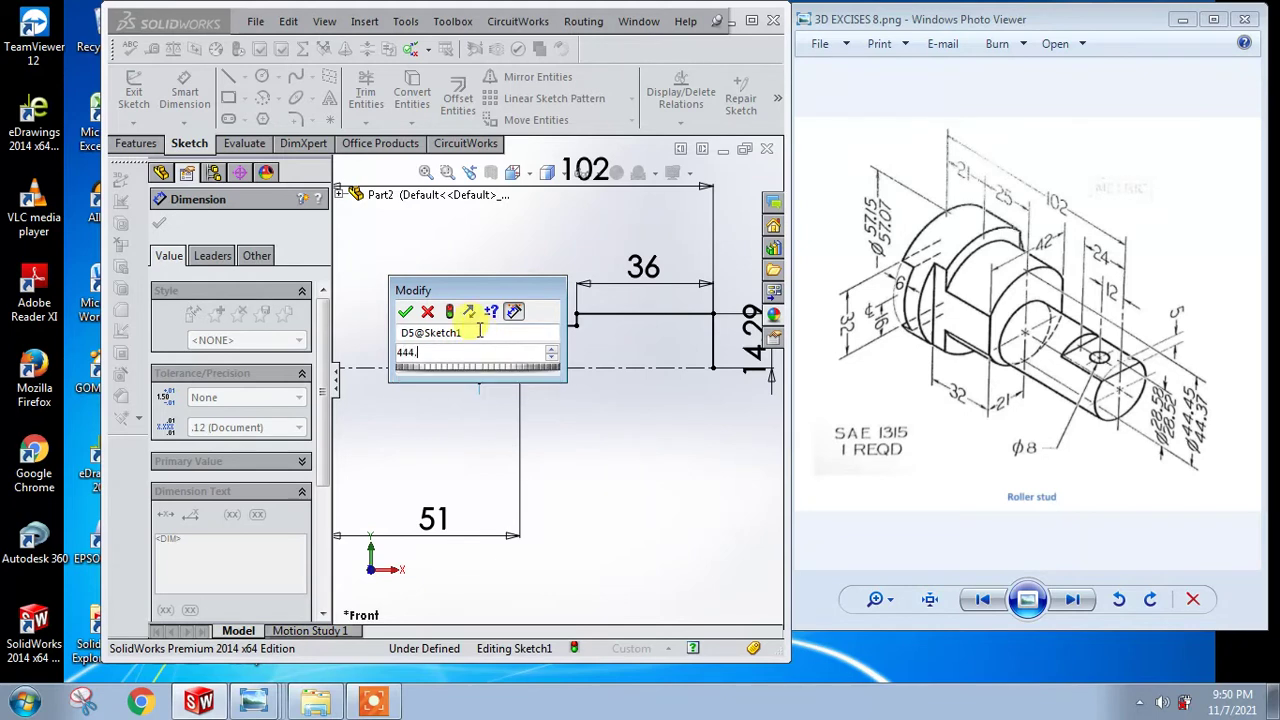
text(45)
key(BackSpace)
key(BackSpace)
key(BackSpace)
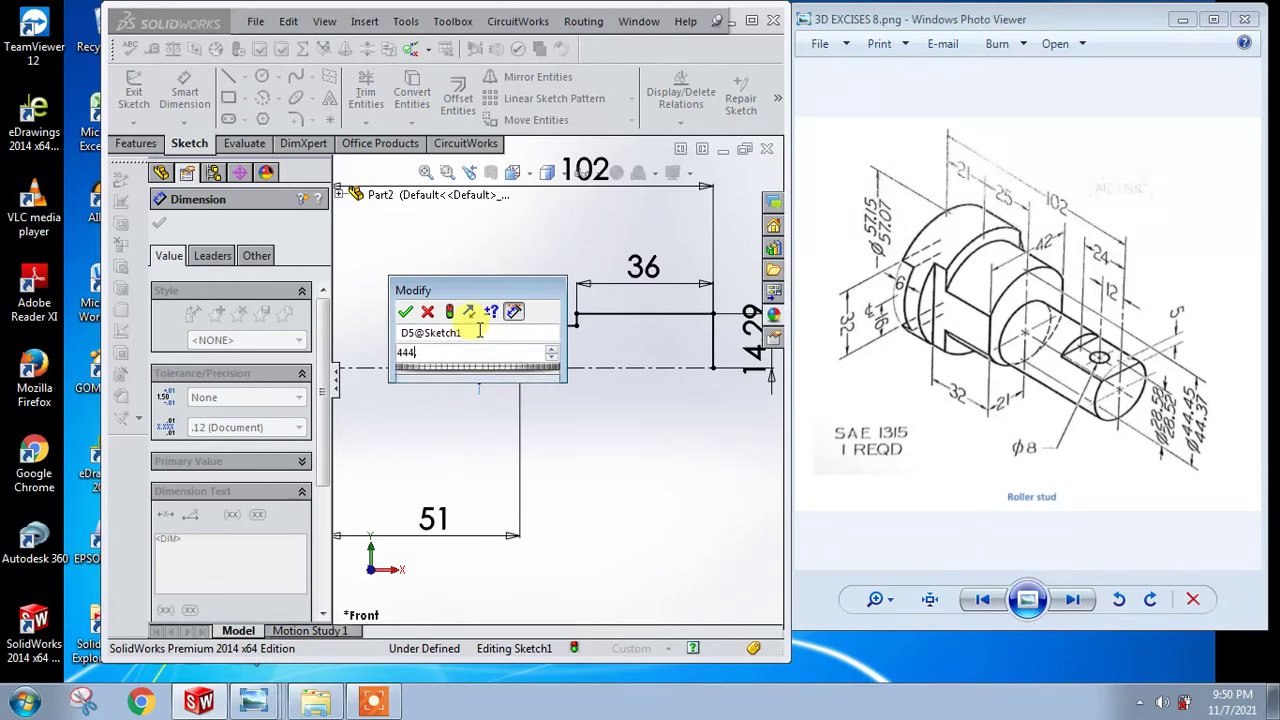
key(BackSpace)
text(.45)
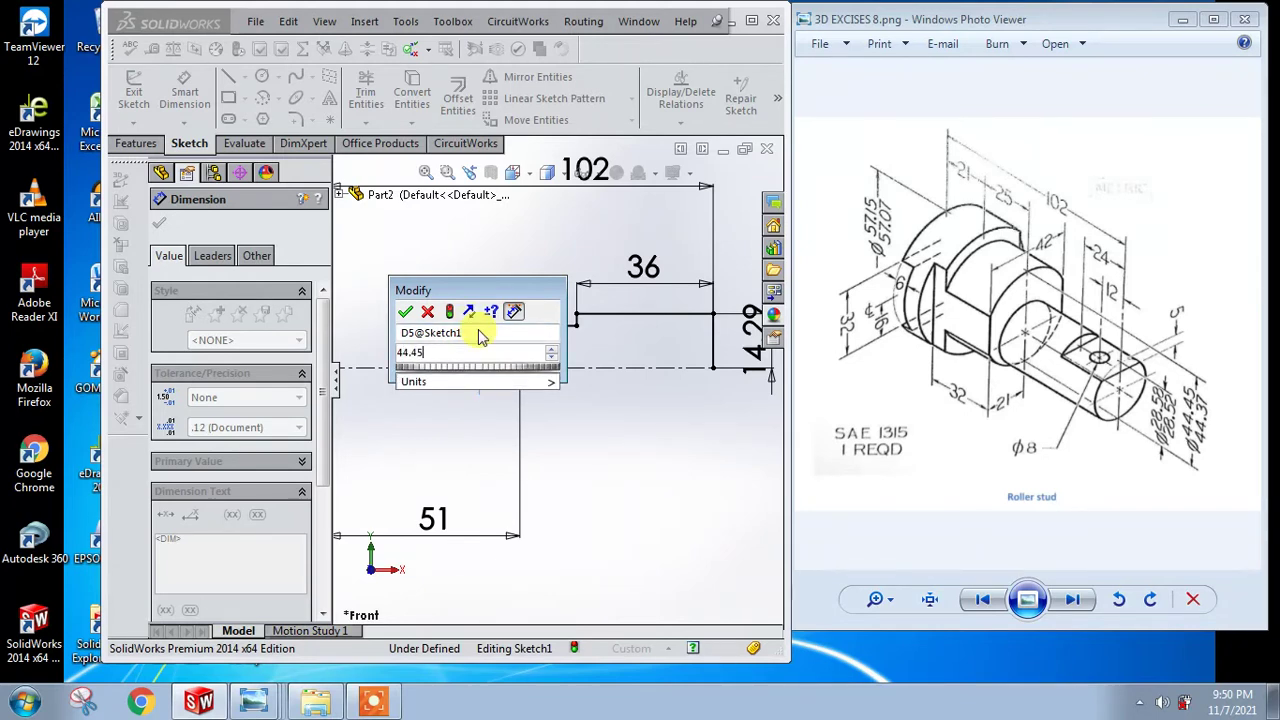
text(/)
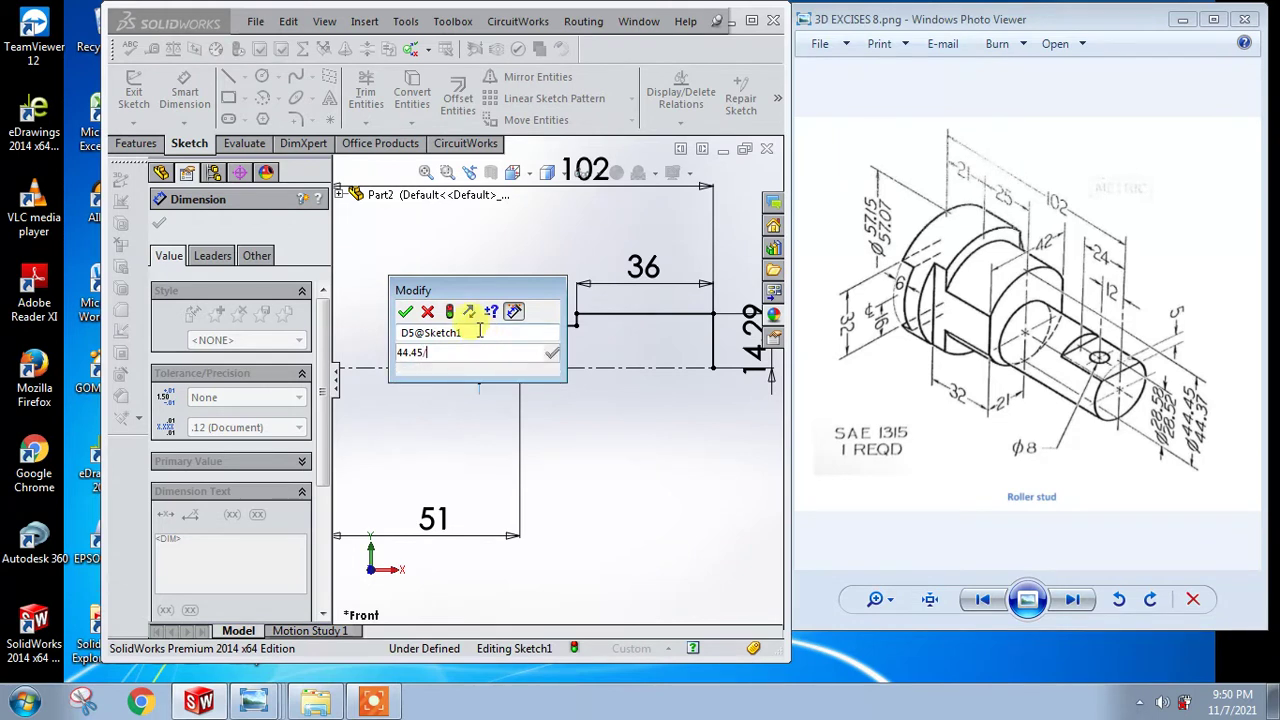
text(2)
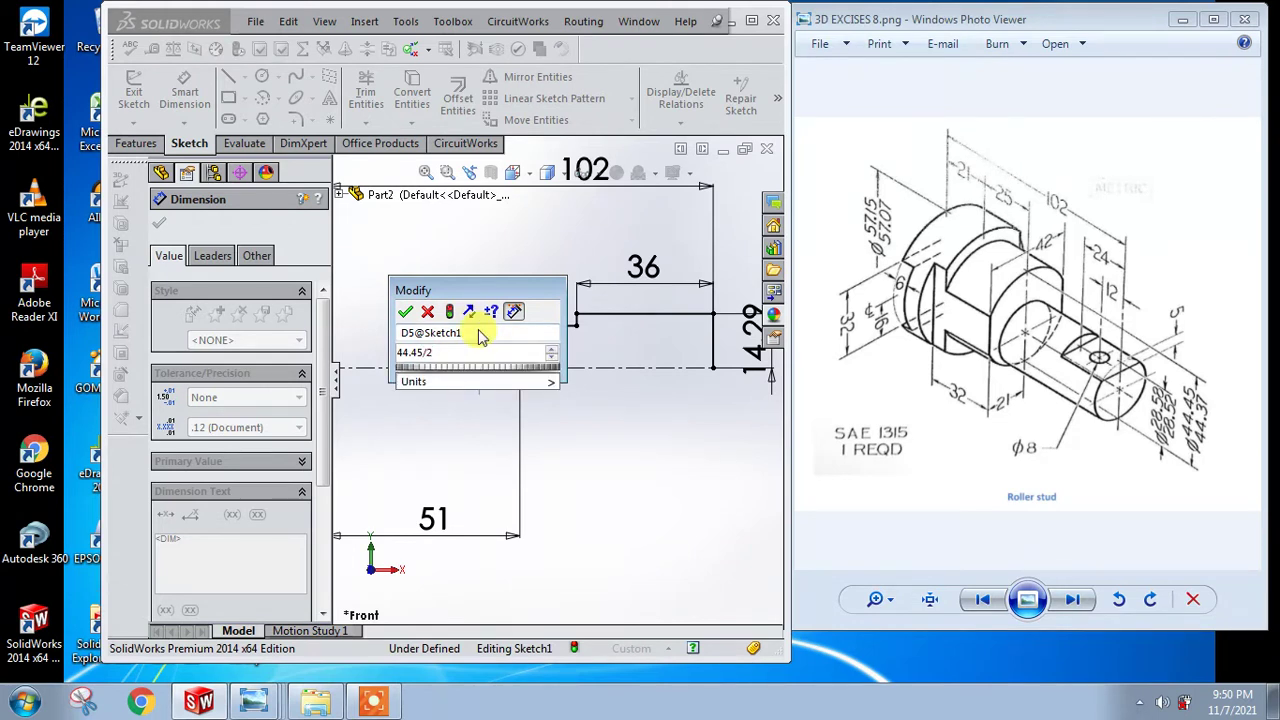
key(Return)
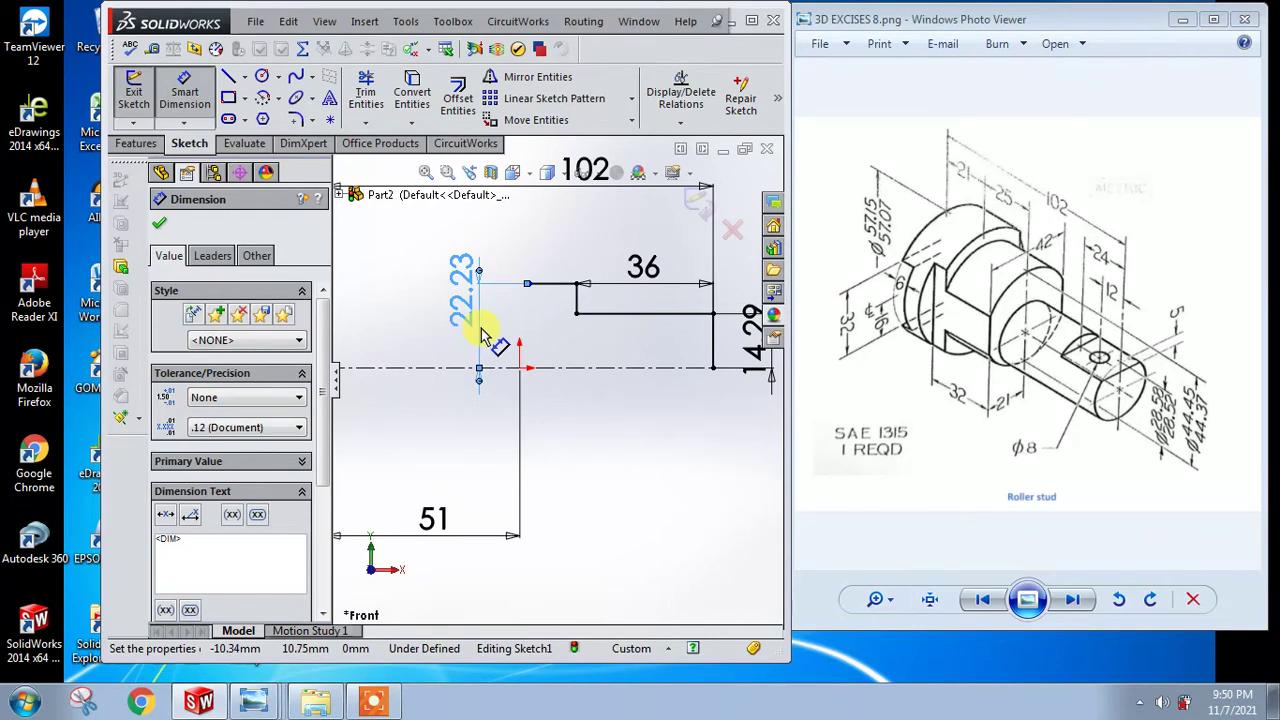
Step: Delete the unwanted vertical construction line and set the step length to 25
click(548, 262)
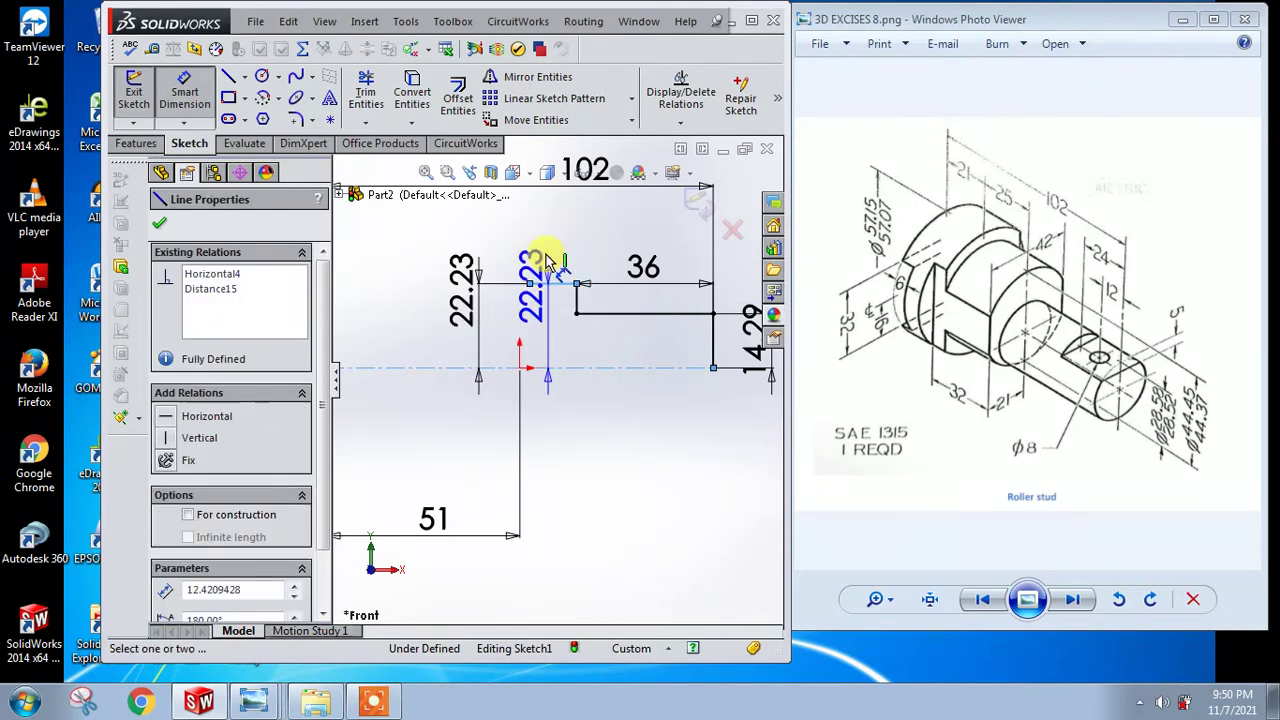
click(548, 258)
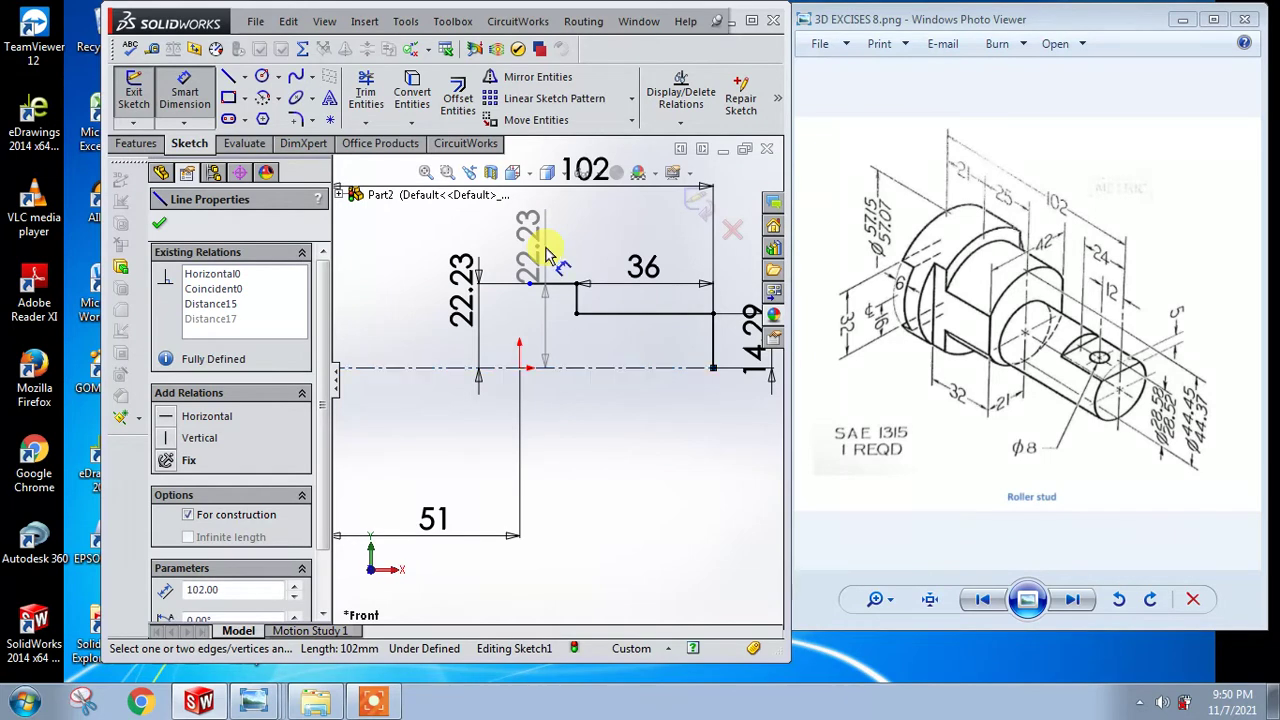
click(523, 251)
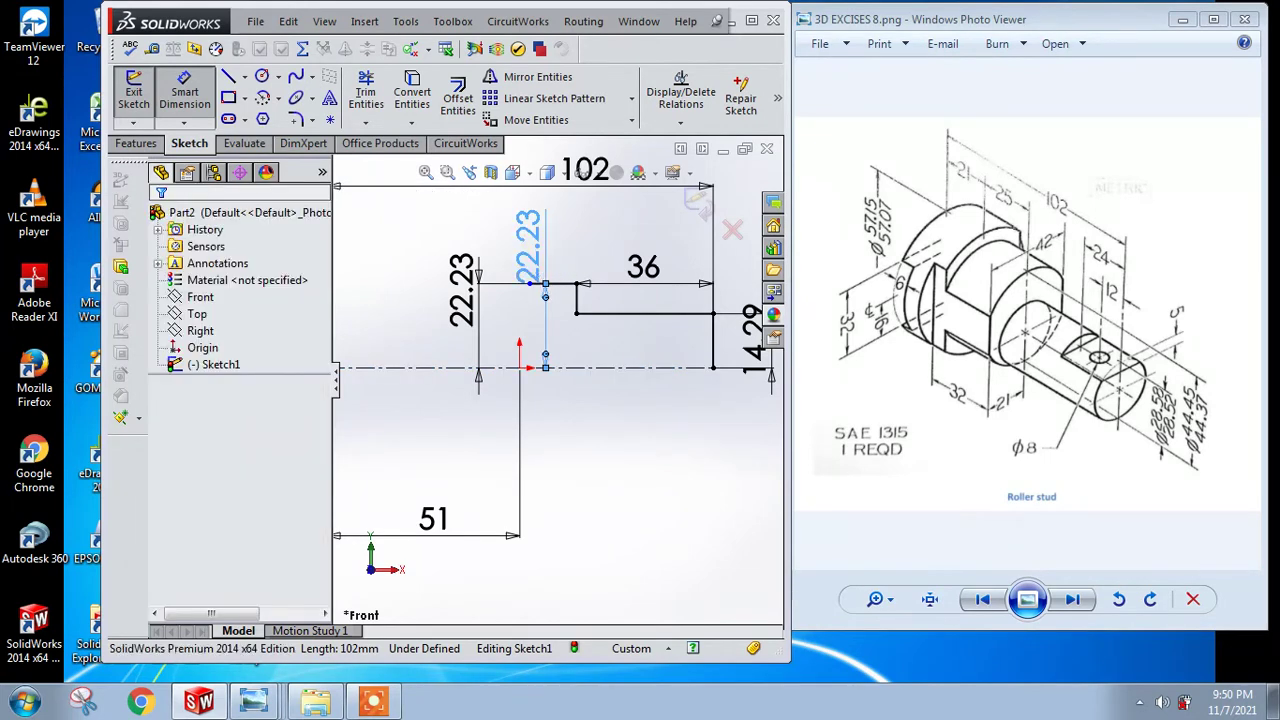
key(Delete)
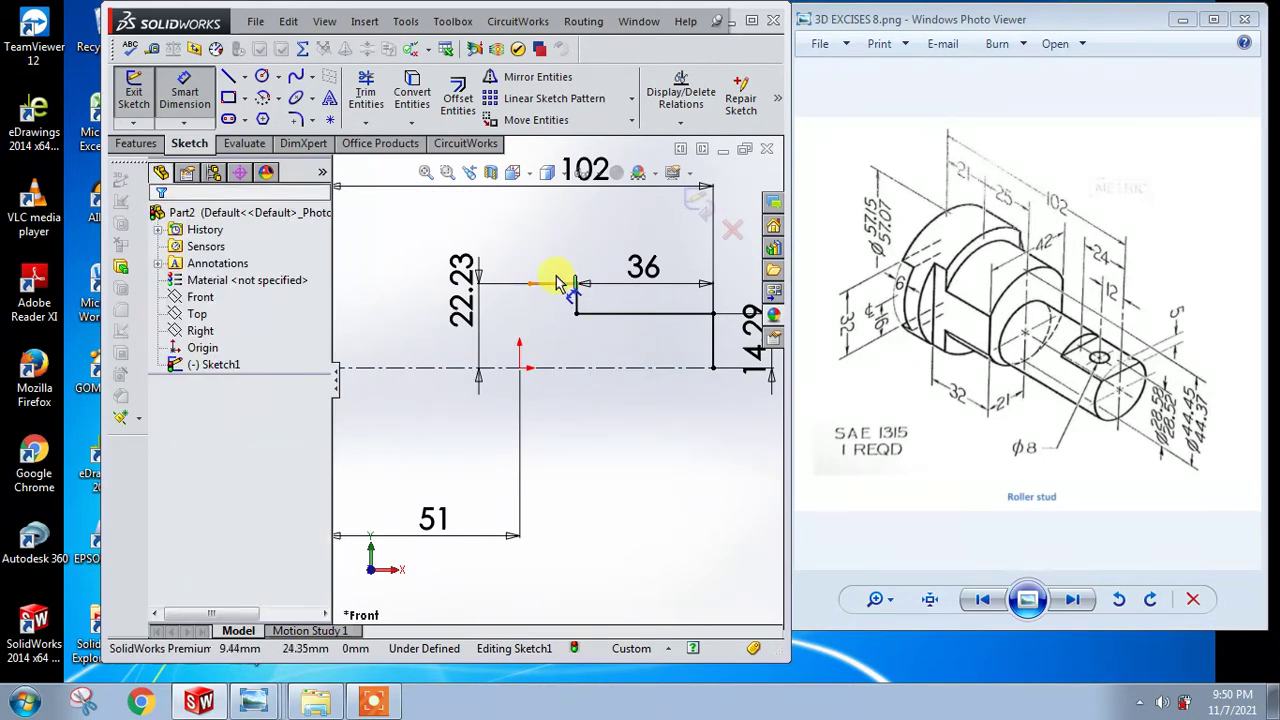
click(563, 284)
click(570, 245)
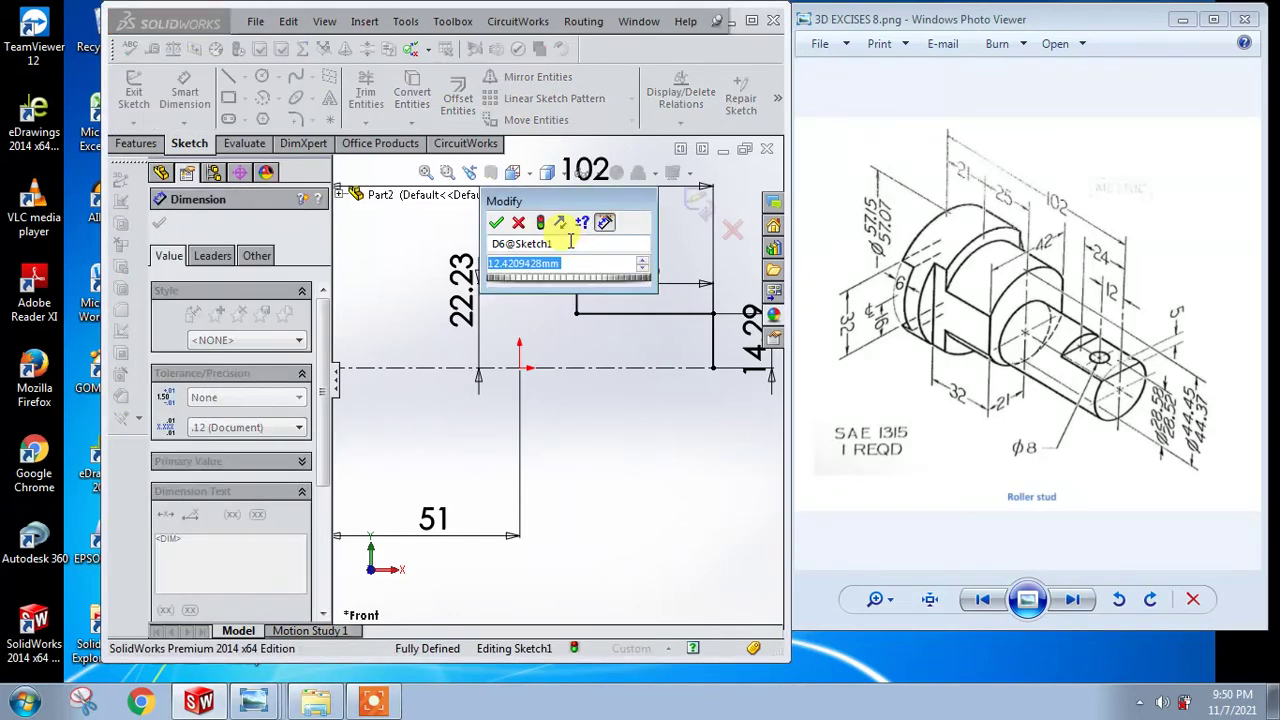
text(25)
key(Return)
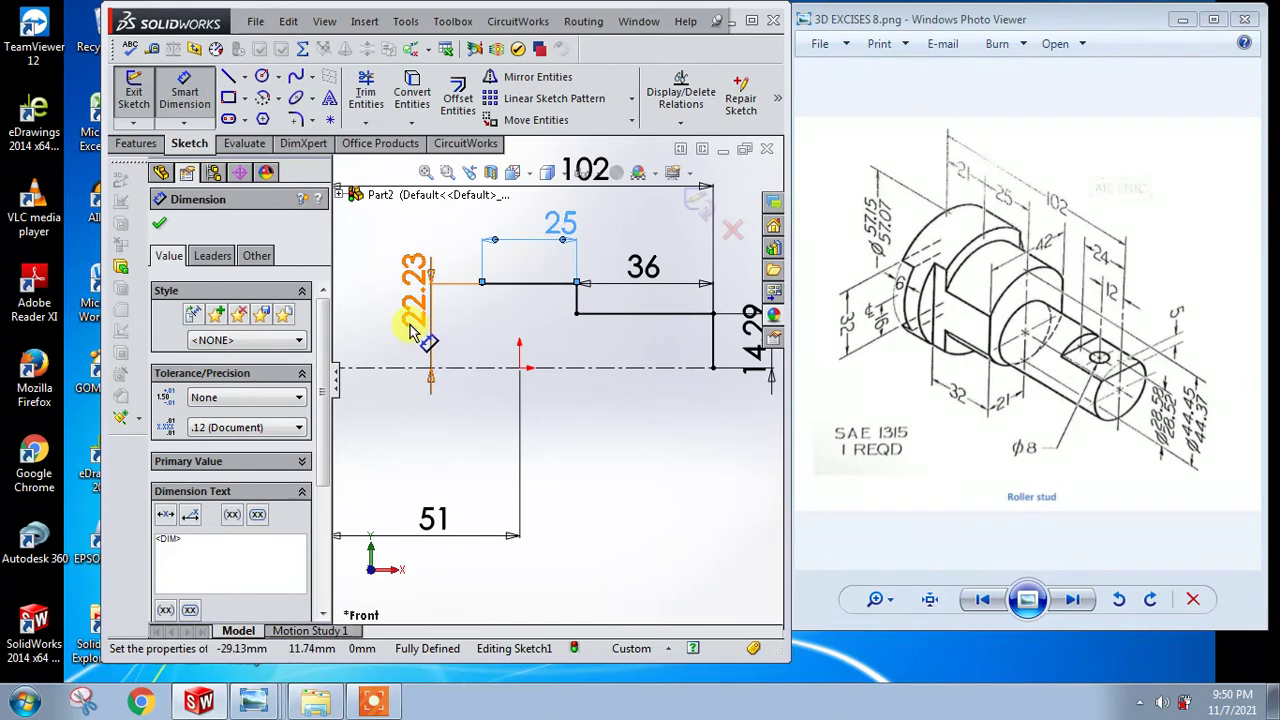
Step: Draw a short vertical line up from the 25 step's left end
key(f)
scroll(330, 355, down, 3)
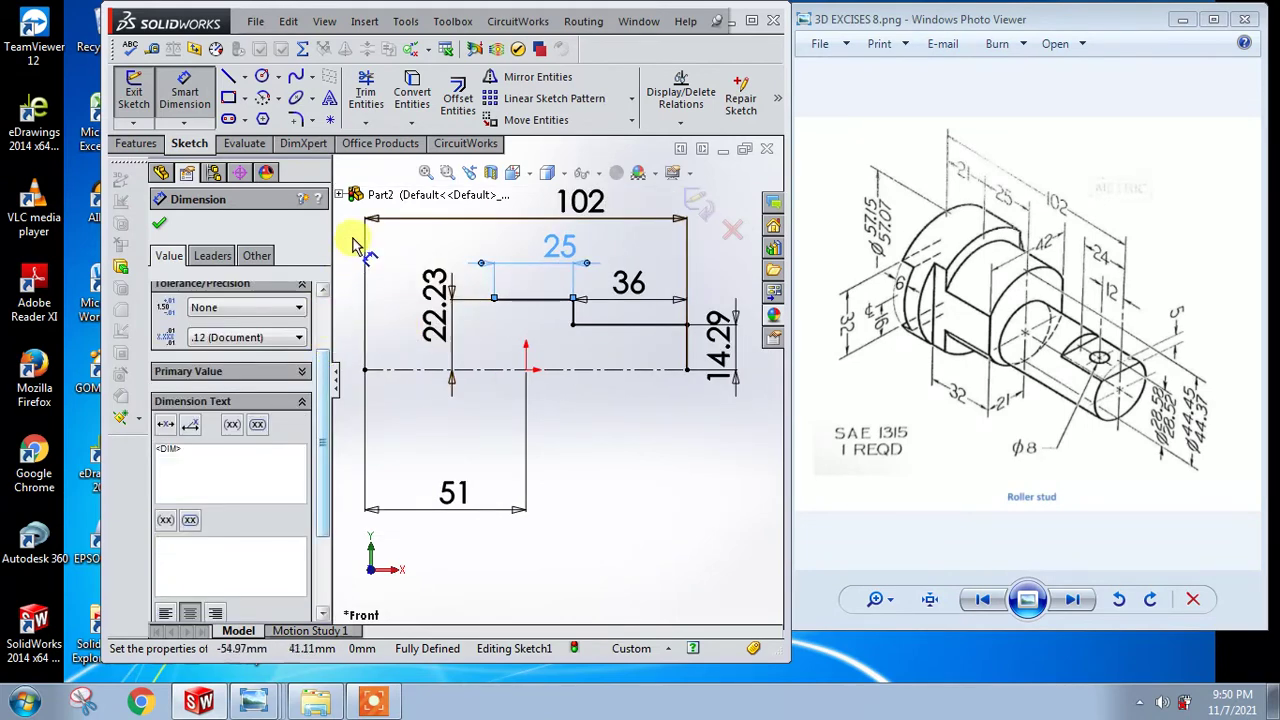
click(228, 77)
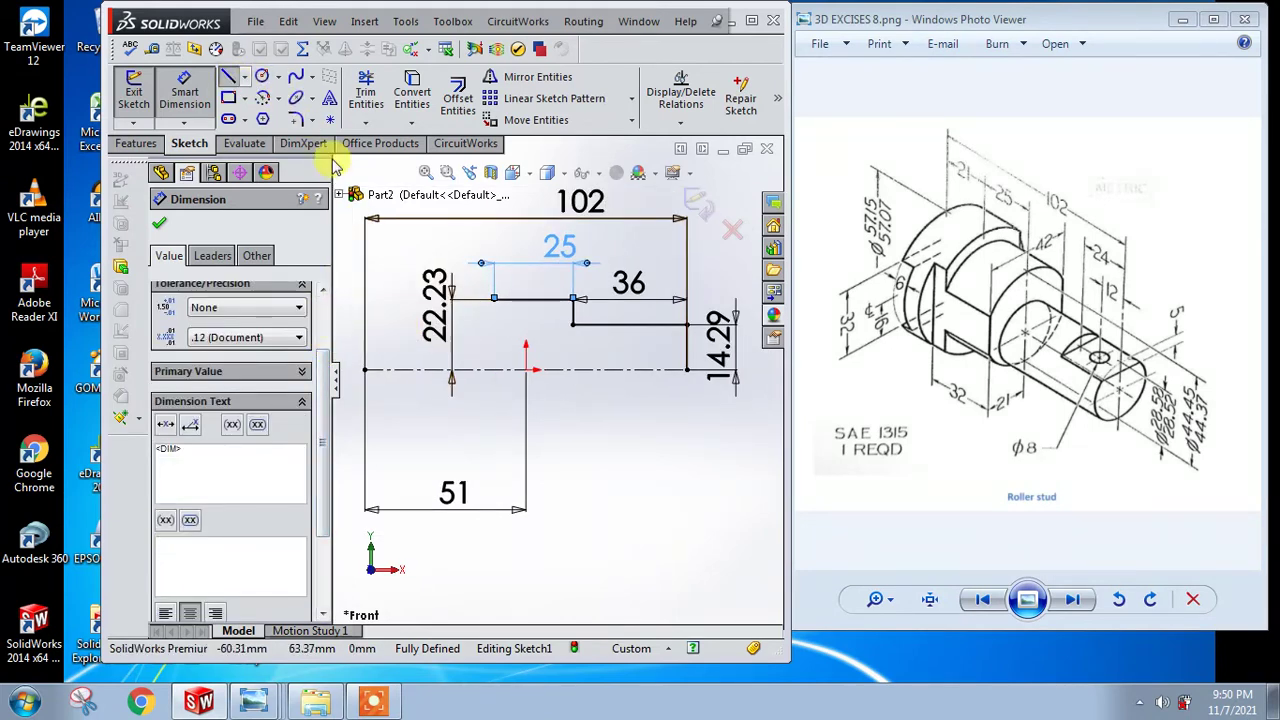
click(493, 298)
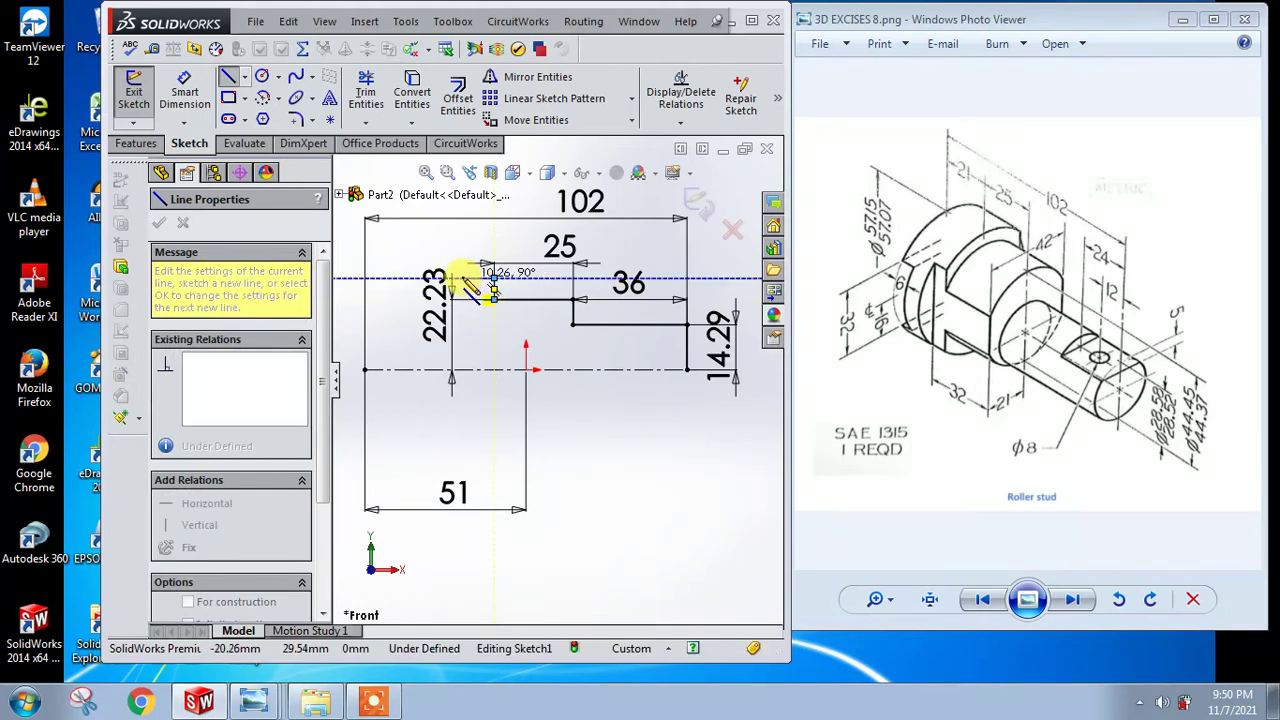
click(485, 278)
key(Escape)
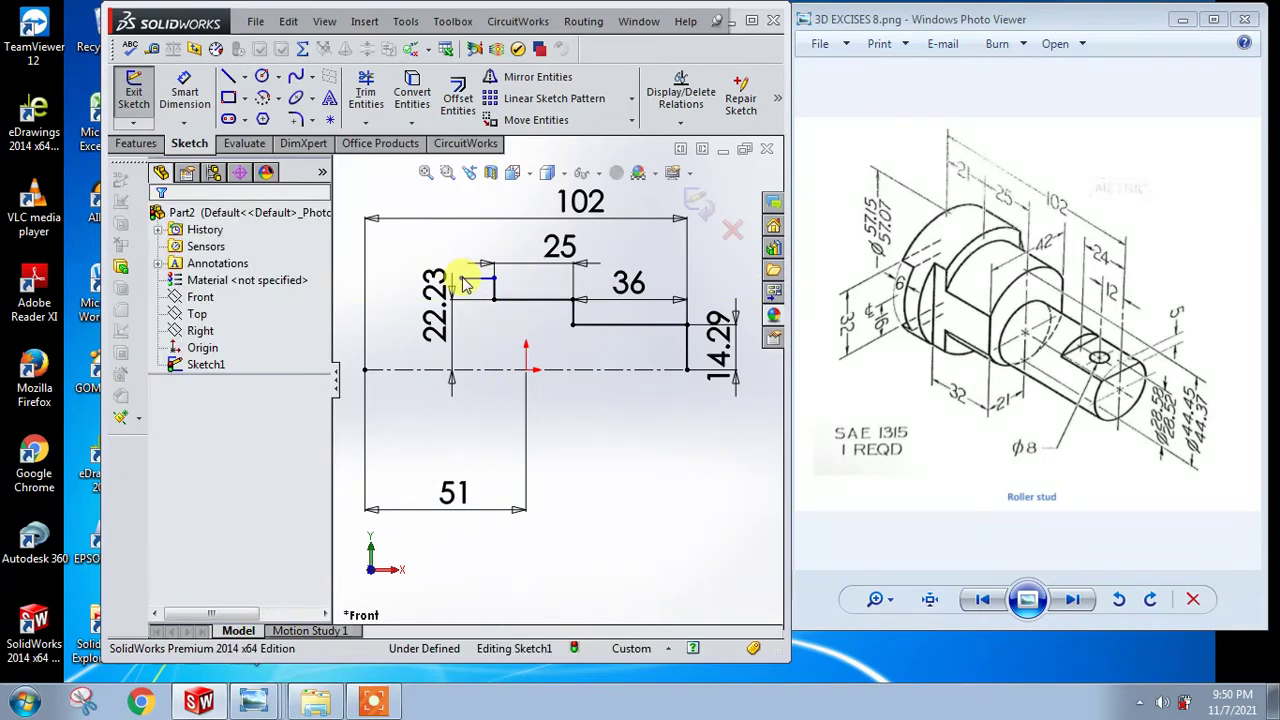
Step: Dimension the shoulder 28.58 (57.15/2) above the centreline
click(191, 104)
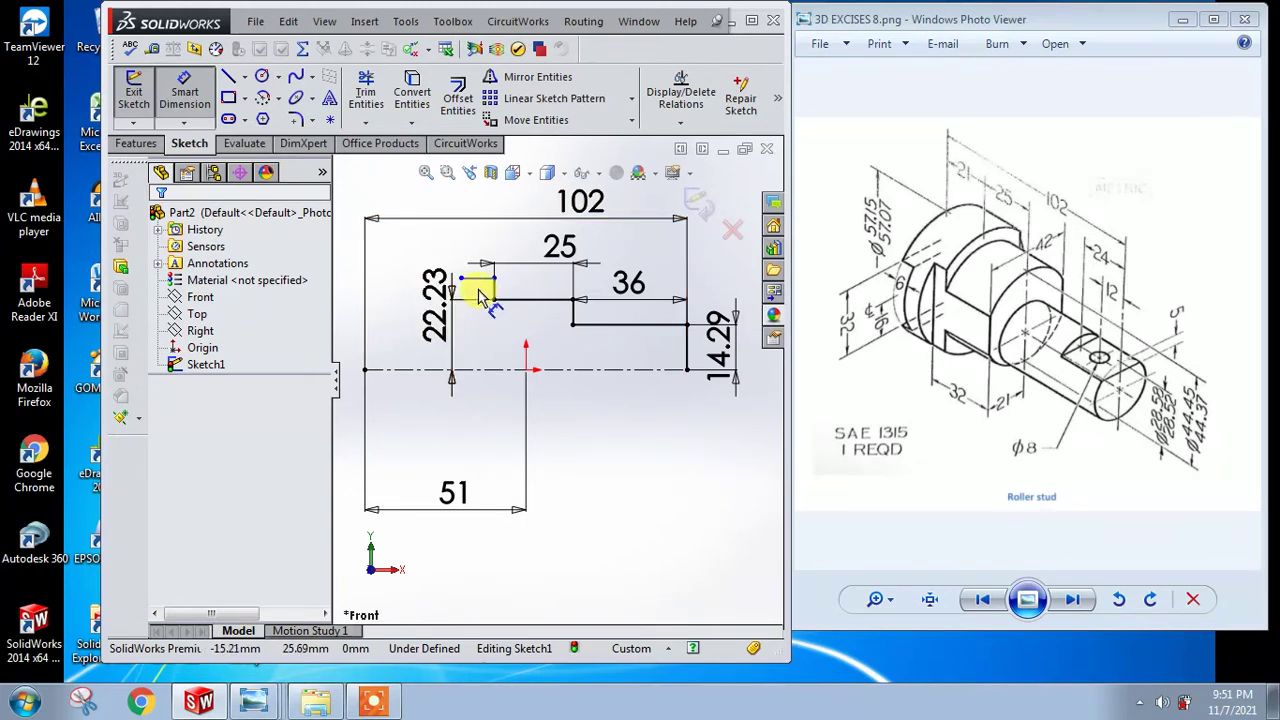
click(476, 287)
click(490, 369)
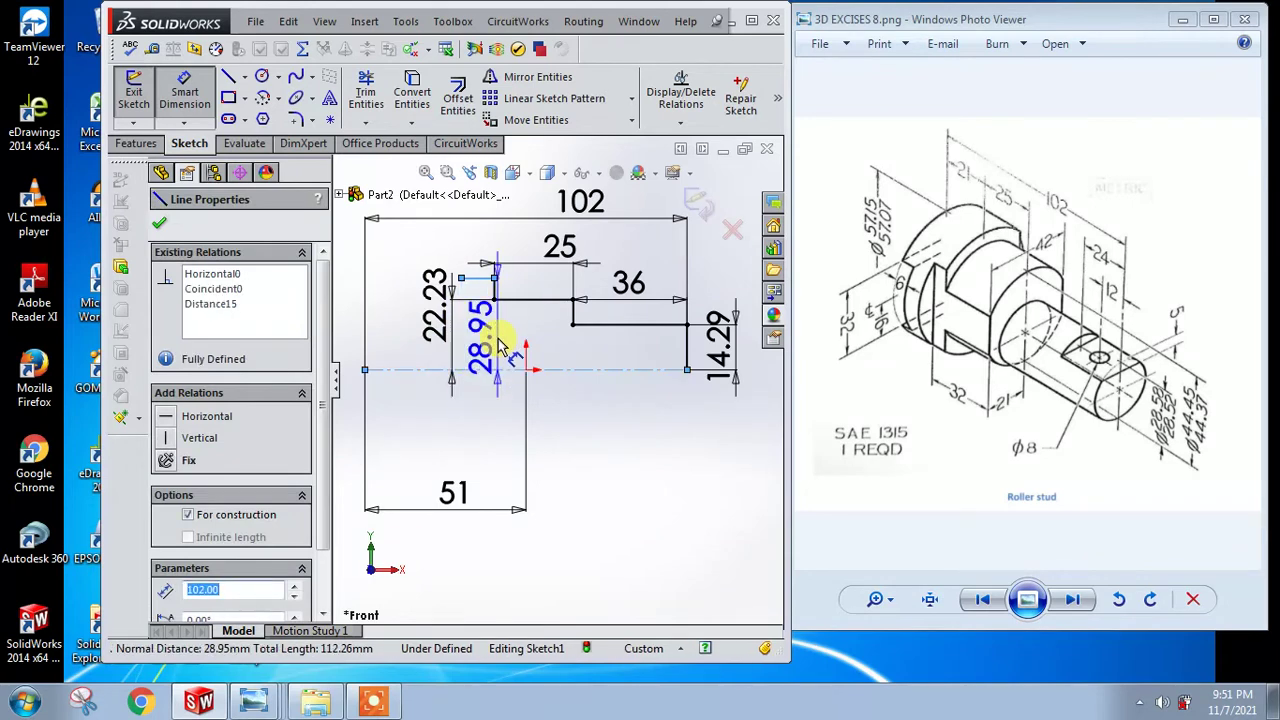
click(500, 344)
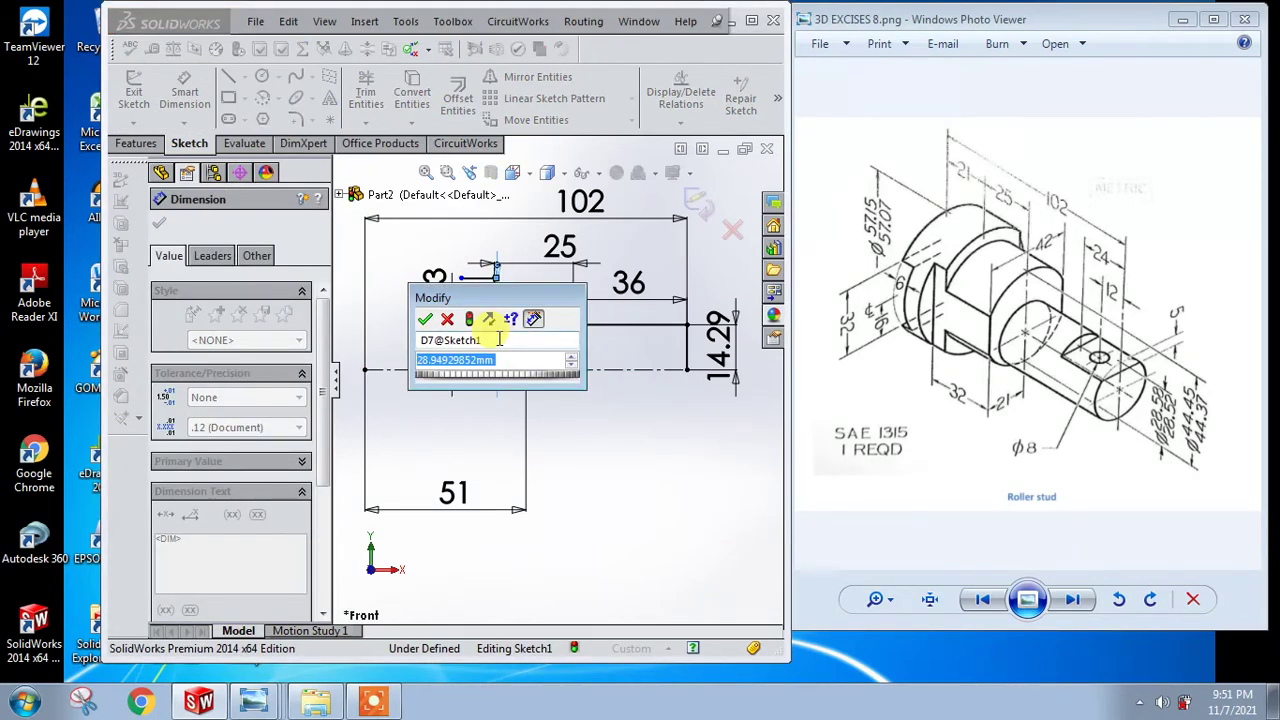
click(498, 340)
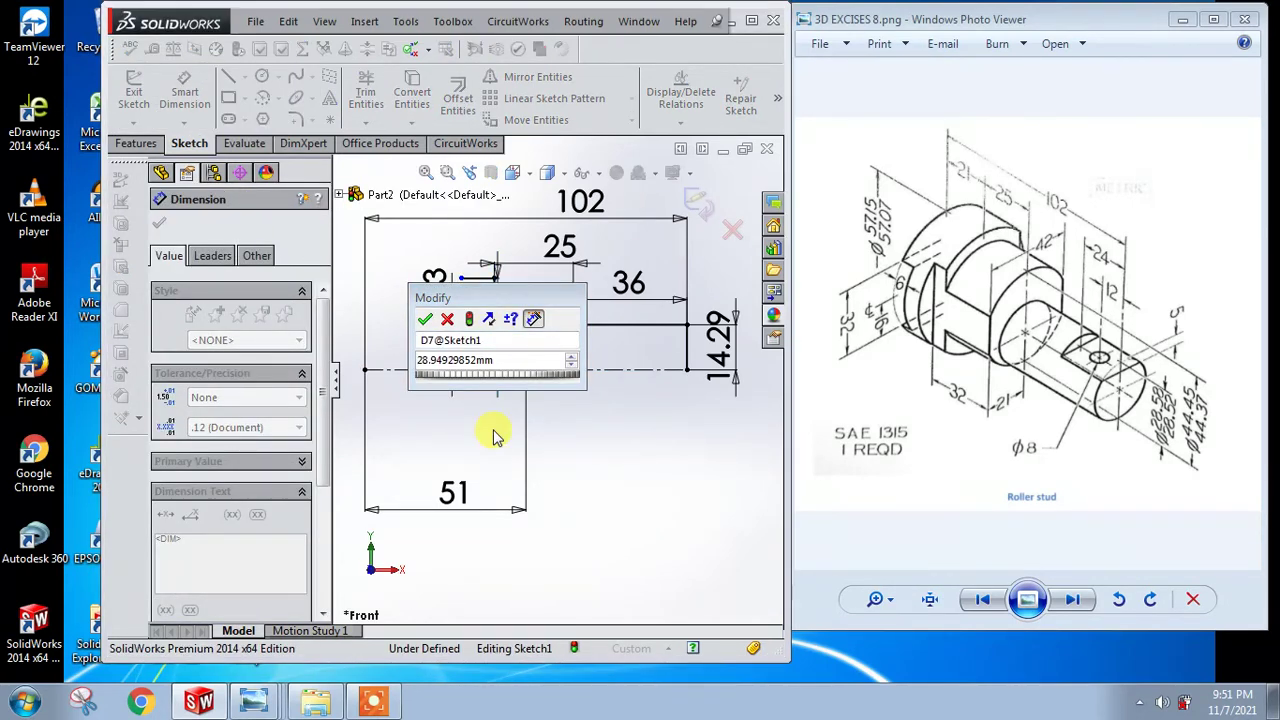
double_click(485, 362)
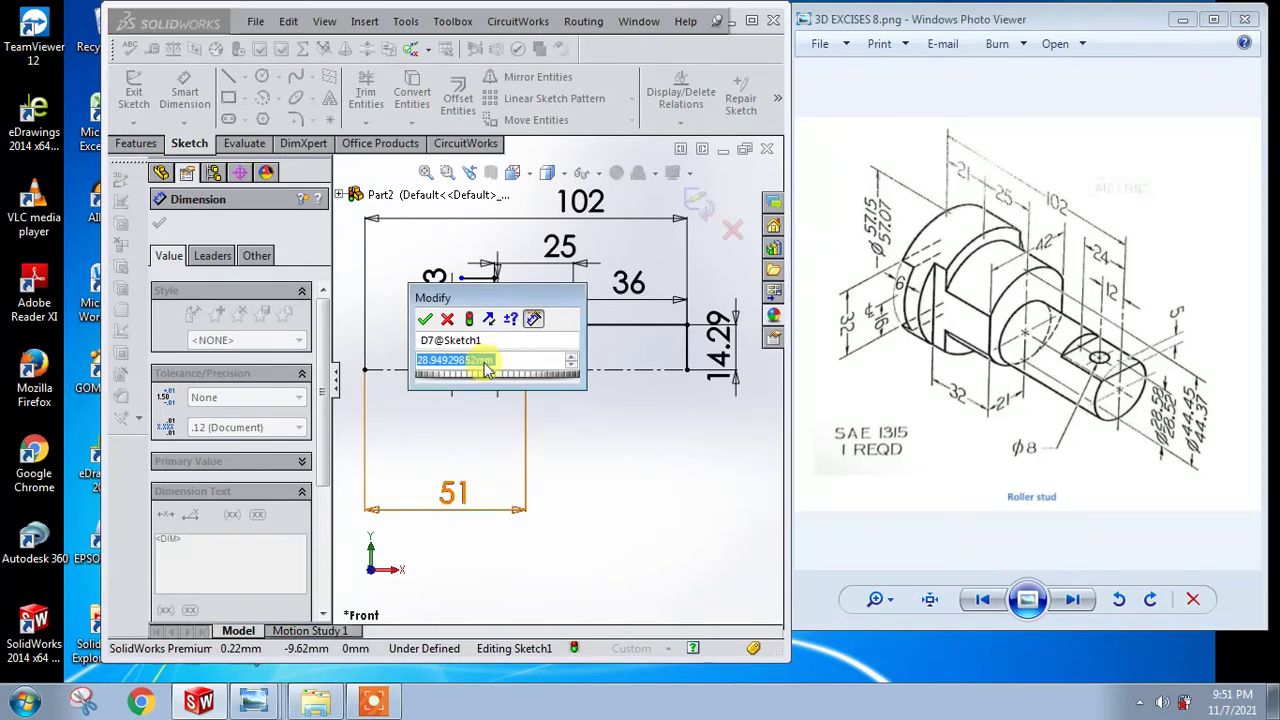
text(57)
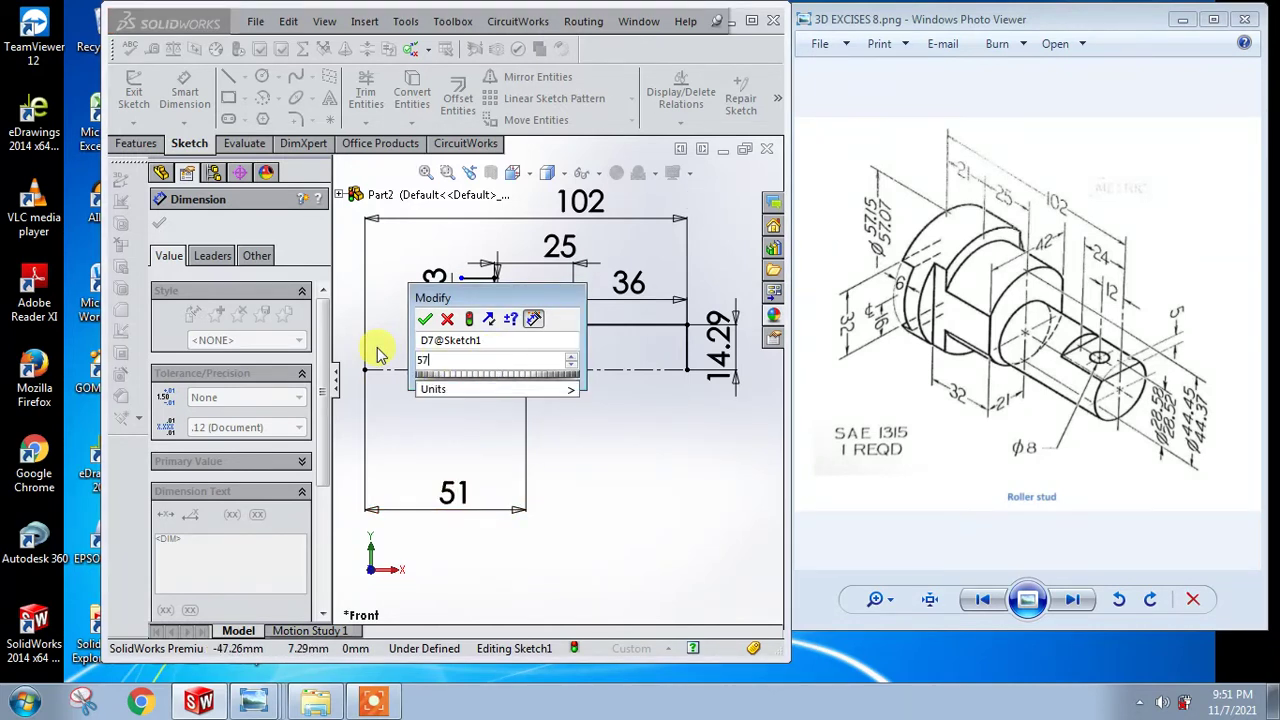
text(.15)
text(/2)
key(Return)
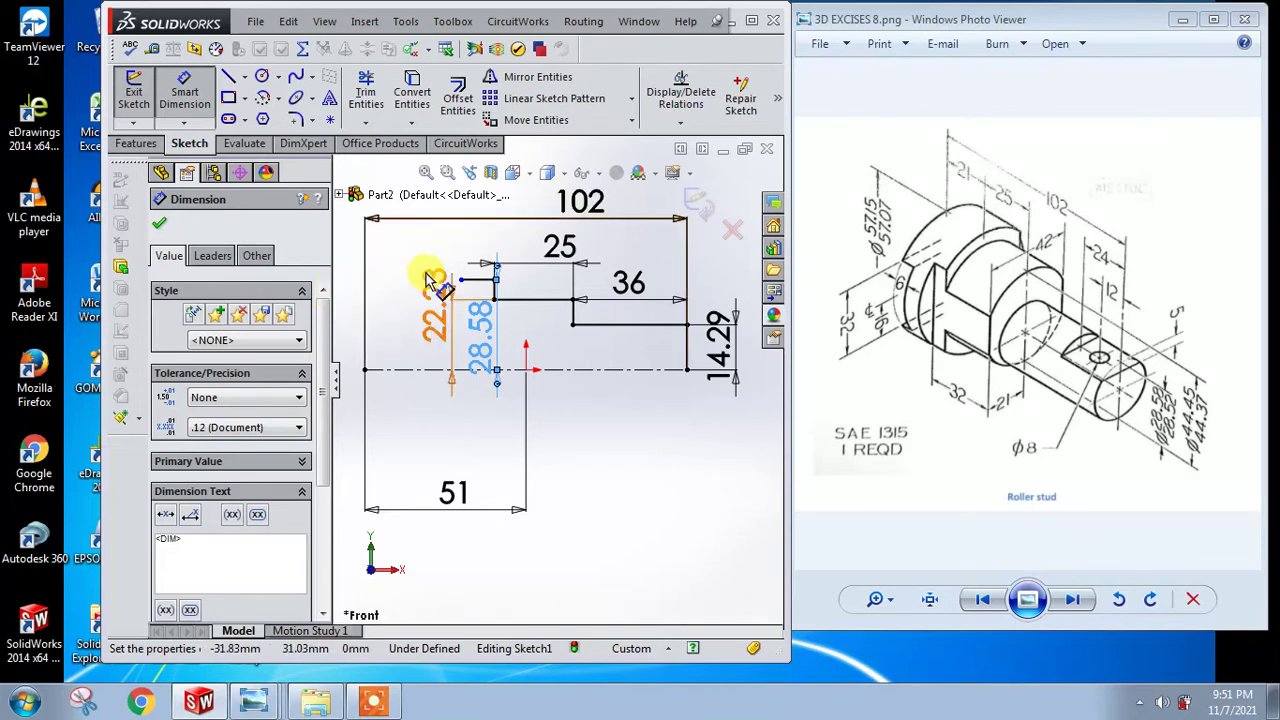
Step: Set the shoulder's top edge length to 21
click(476, 287)
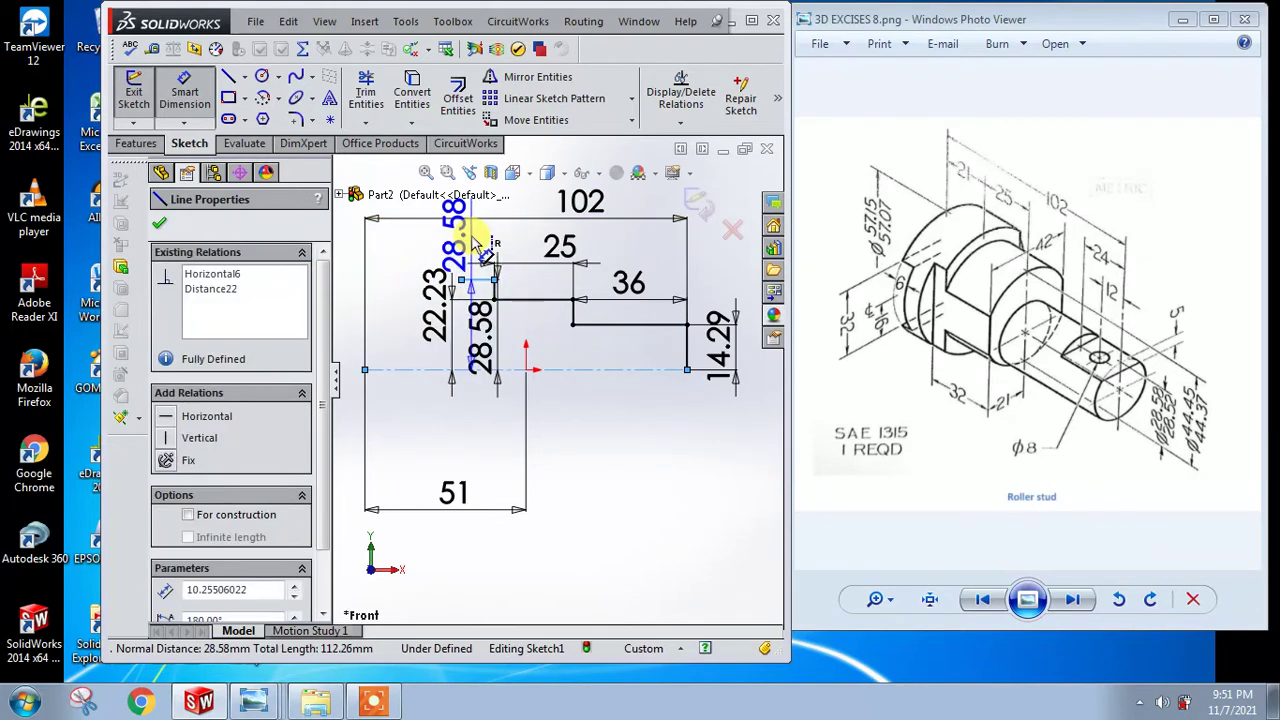
click(476, 240)
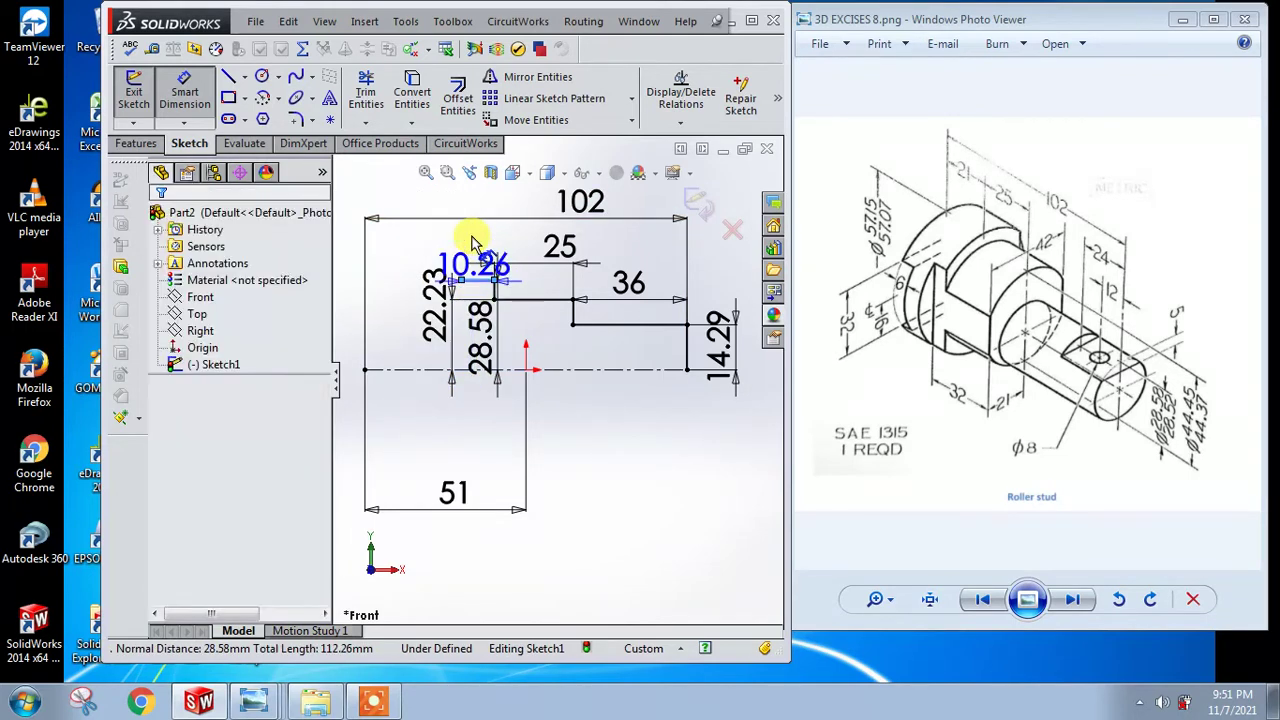
click(478, 246)
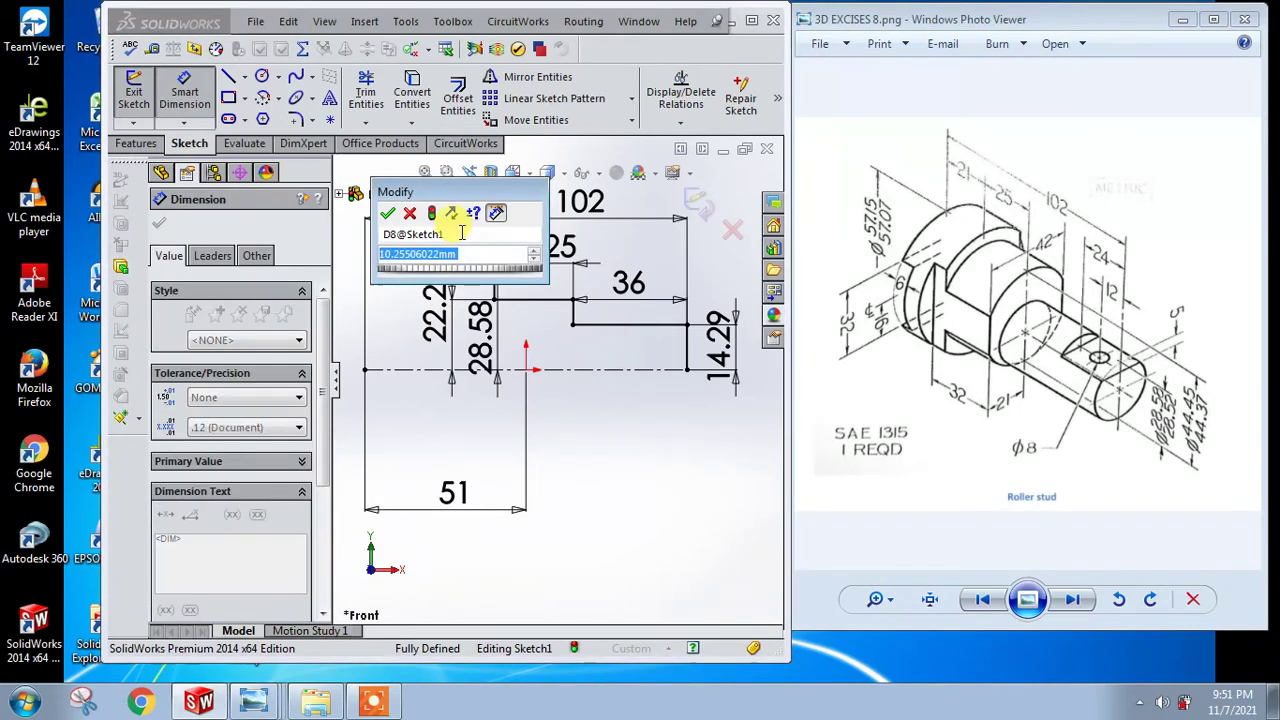
text(21)
key(Return)
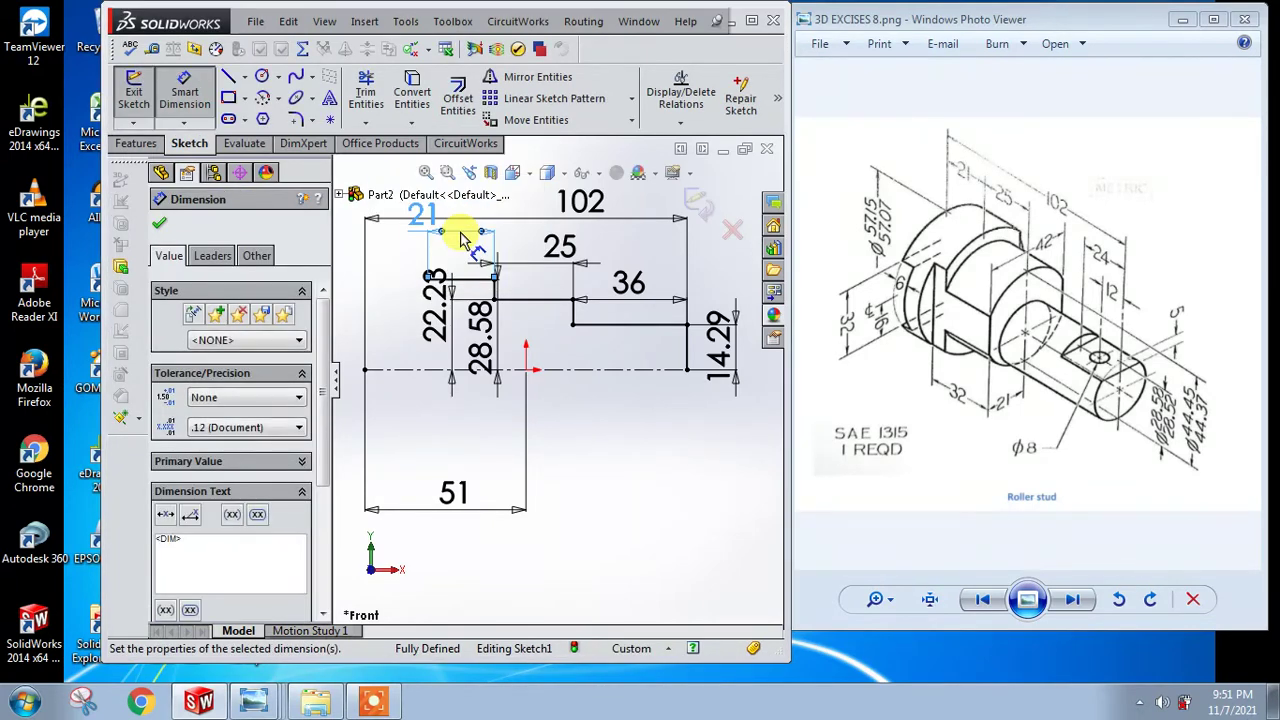
click(229, 89)
Step: Draw a vertical line from the profile's top-left corner down to the centreline
click(430, 280)
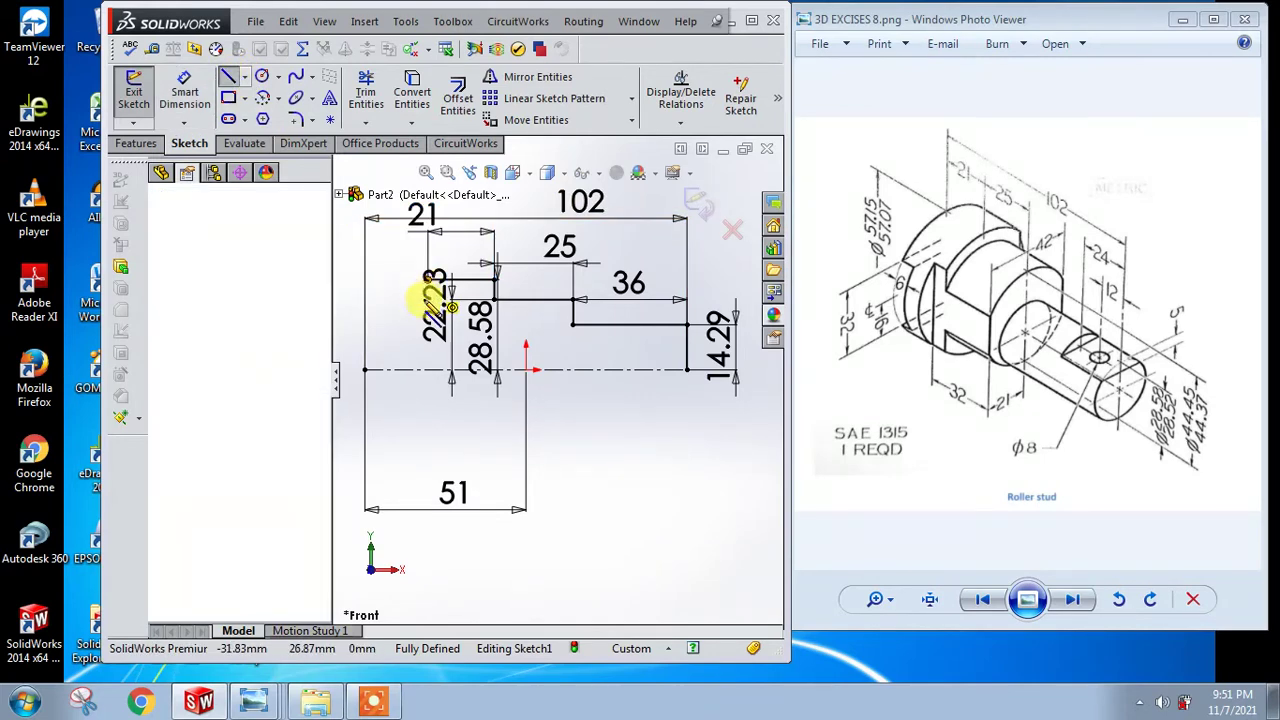
click(430, 370)
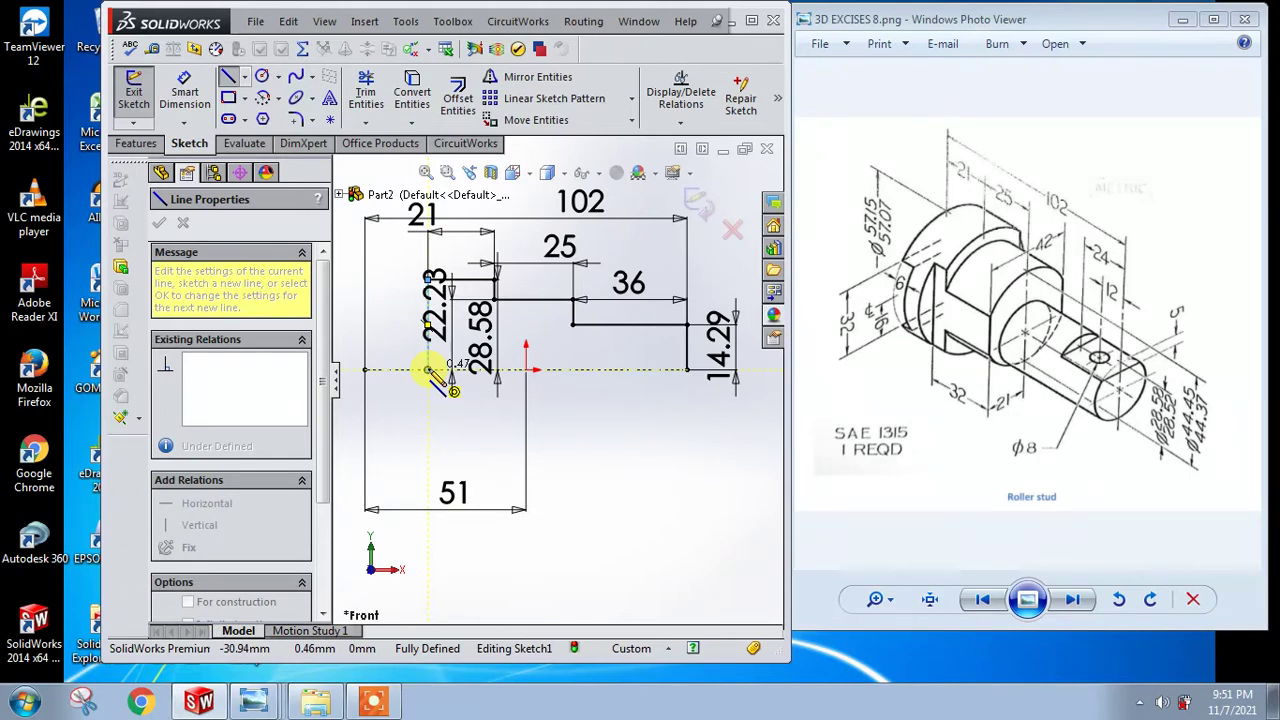
key(Escape)
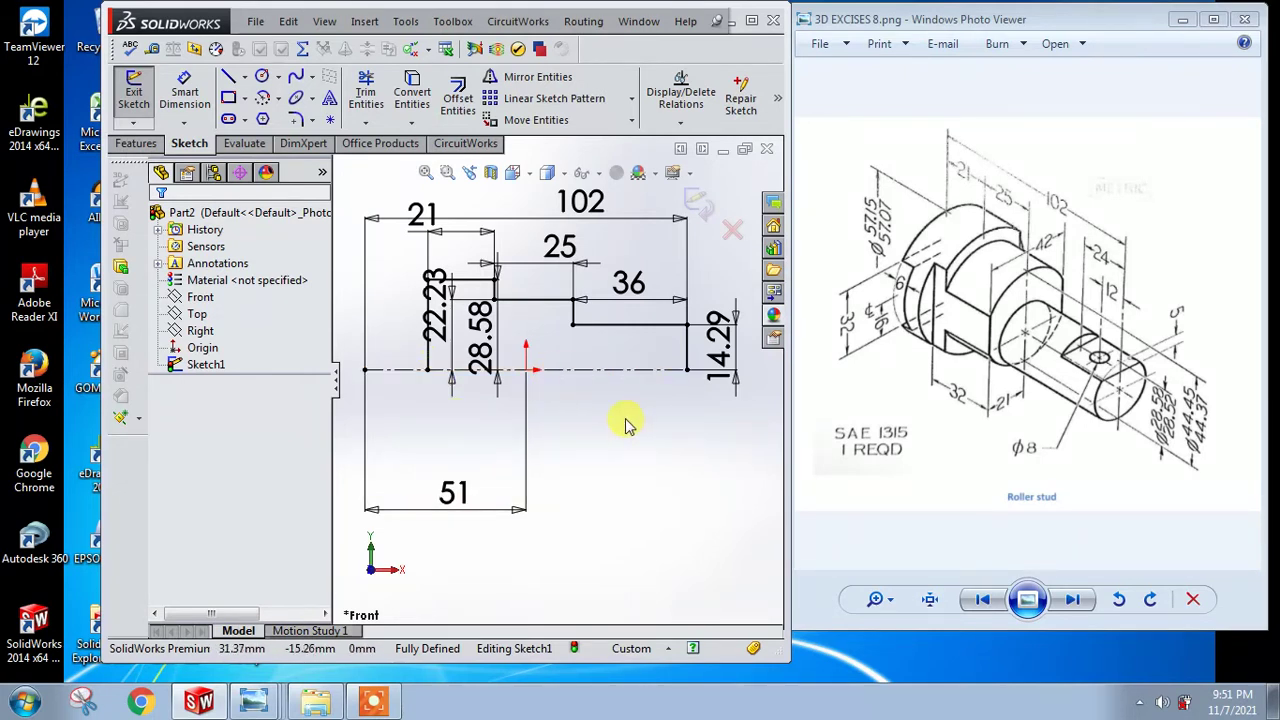
Step: Cancel a stray 20 mm dimension, dismiss the warning, and change the 36 length to 56
click(184, 92)
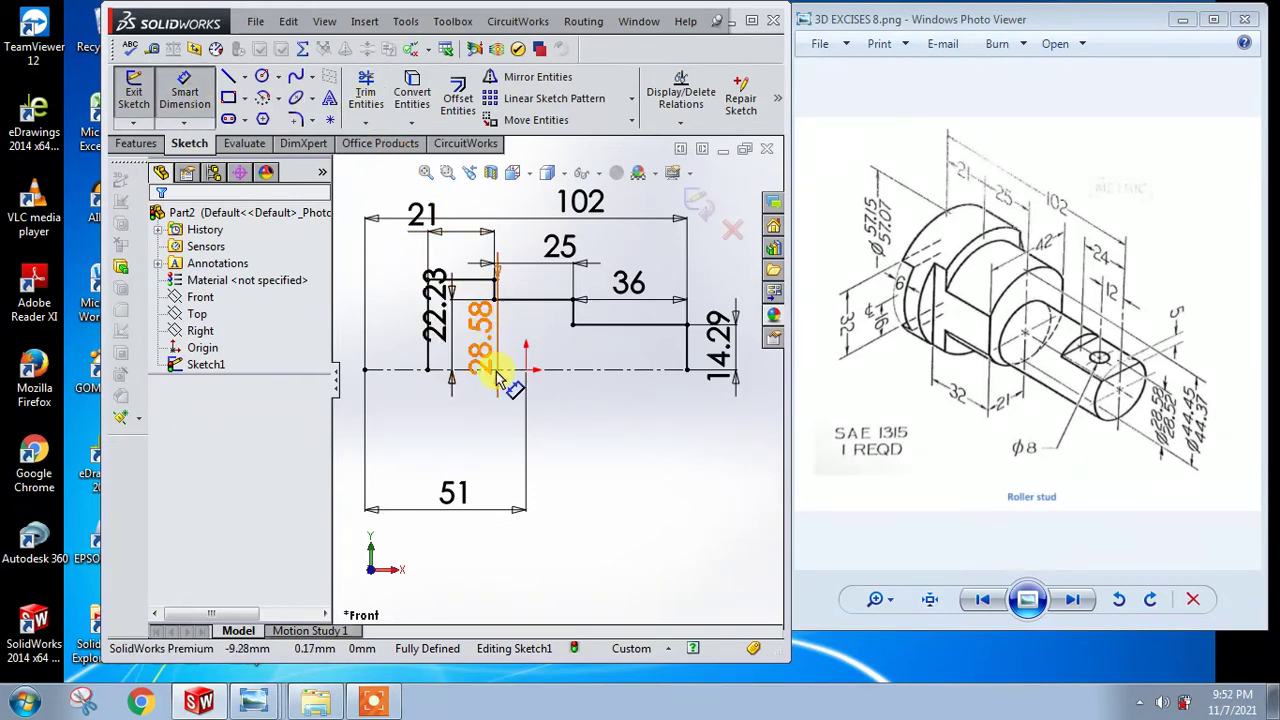
click(429, 371)
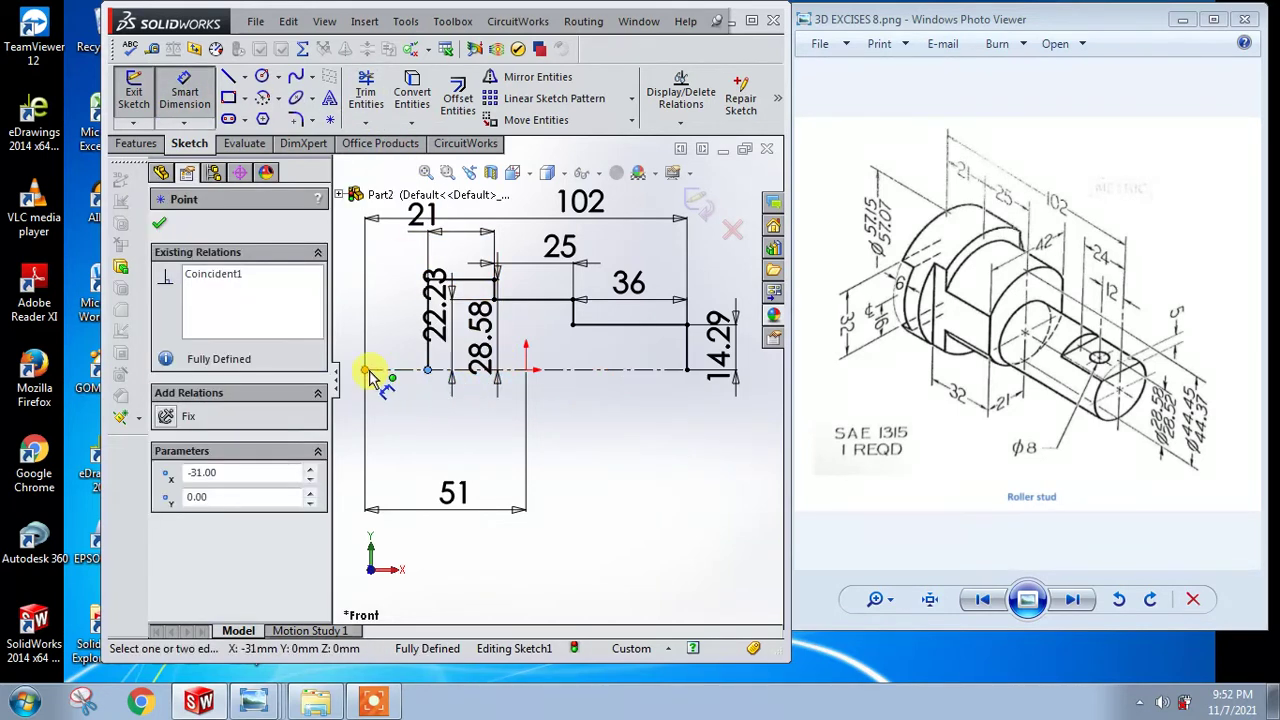
click(365, 370)
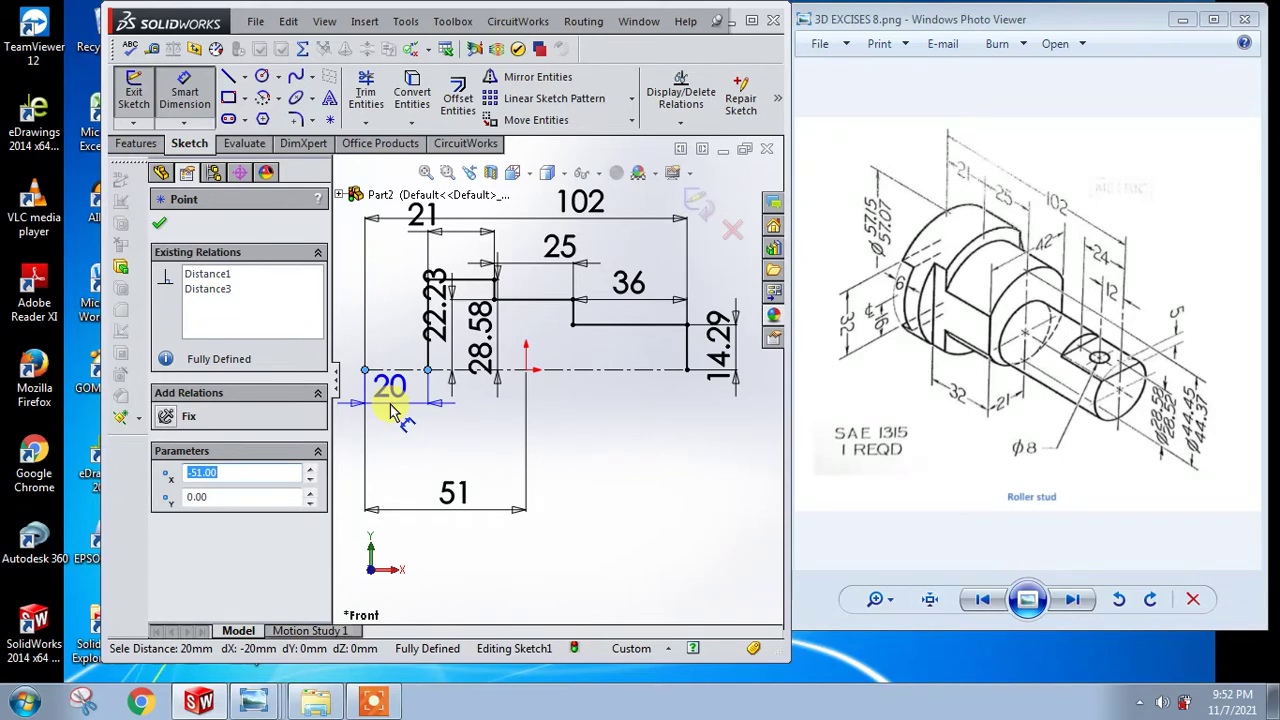
key(Escape)
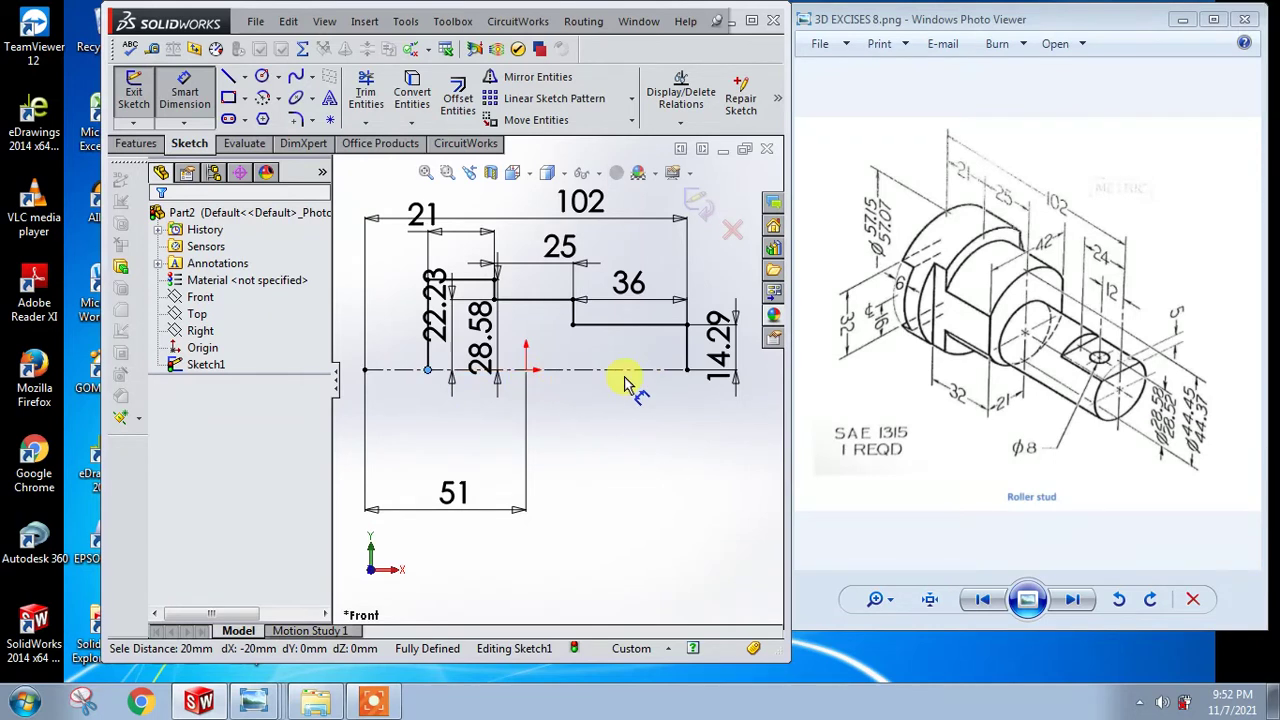
click(636, 297)
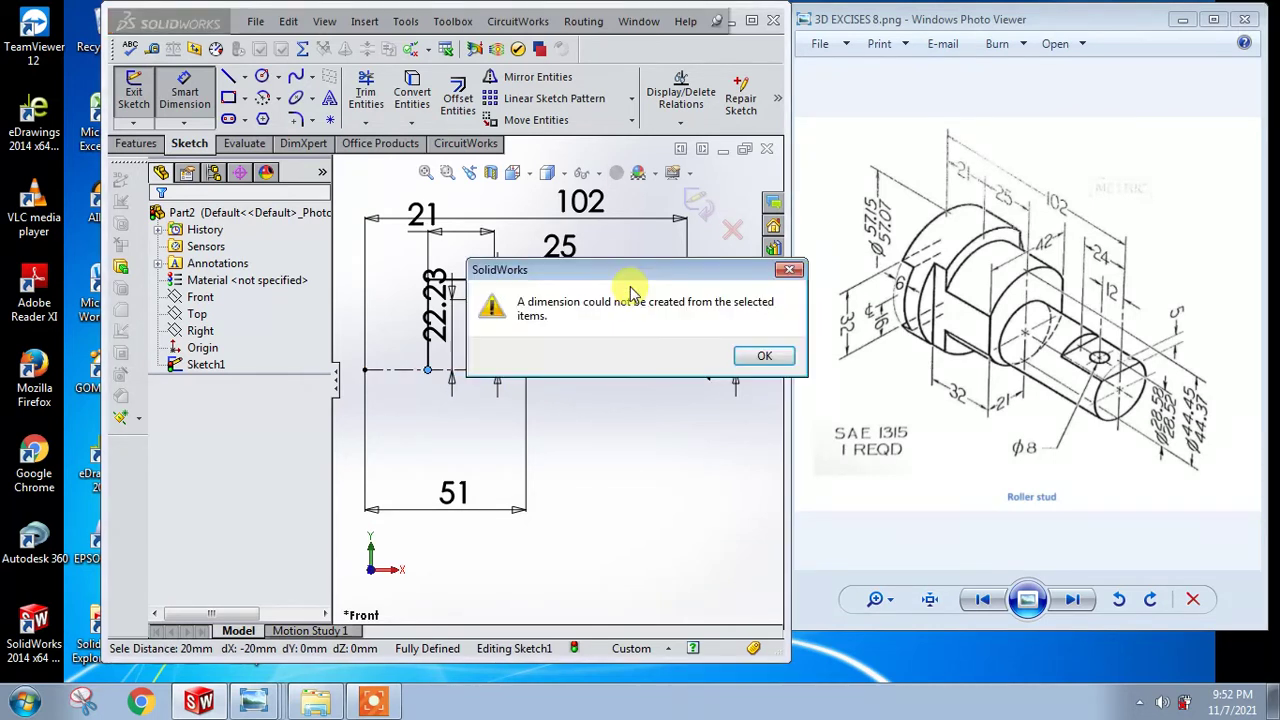
click(725, 362)
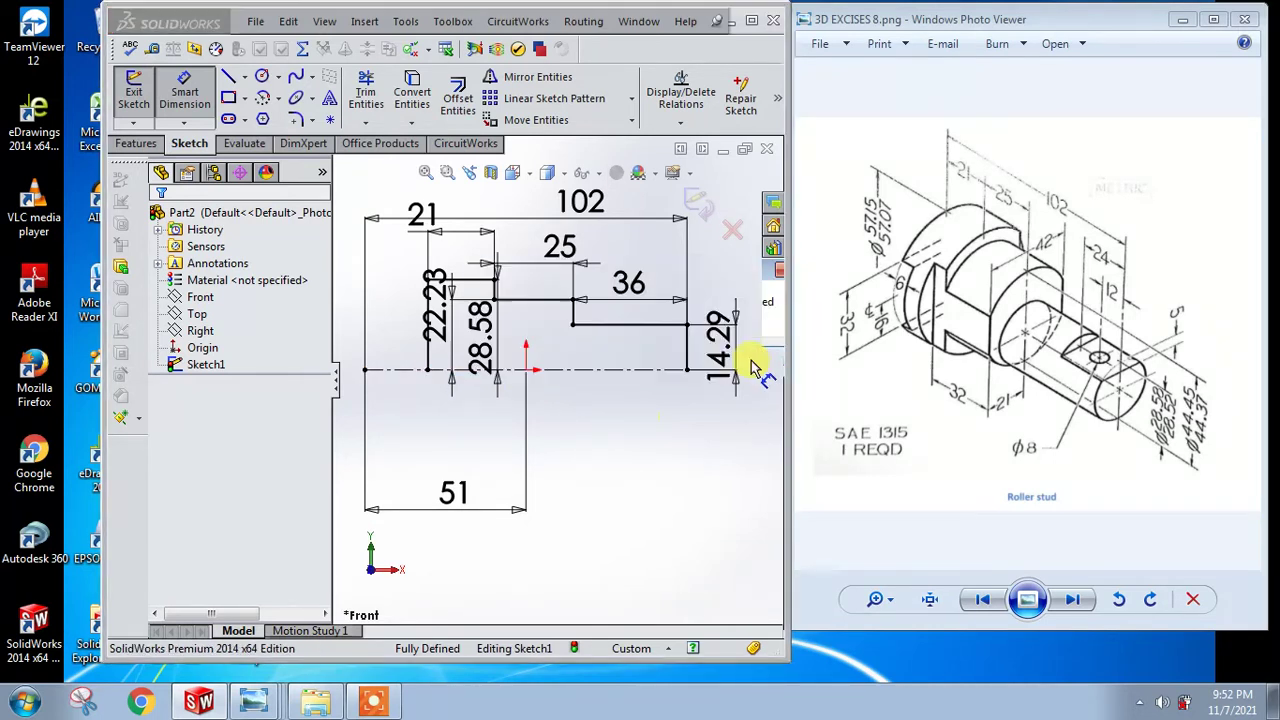
click(628, 283)
click(628, 303)
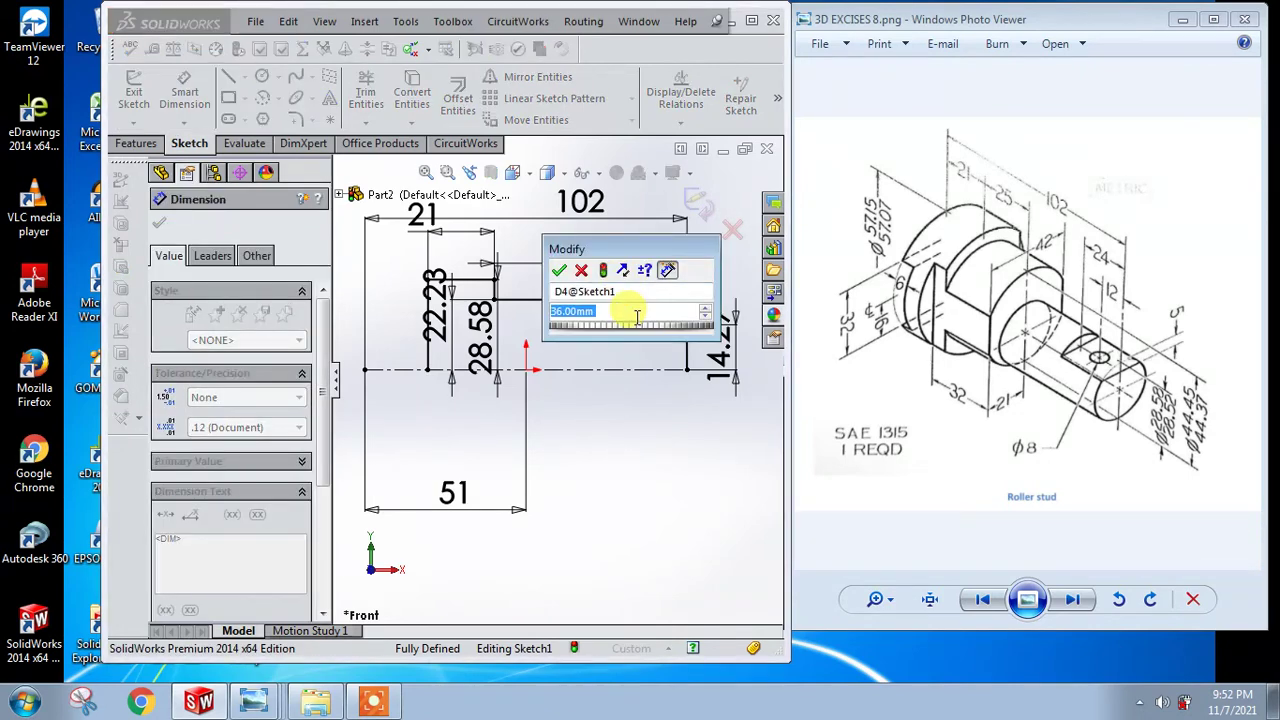
text(56)
key(Return)
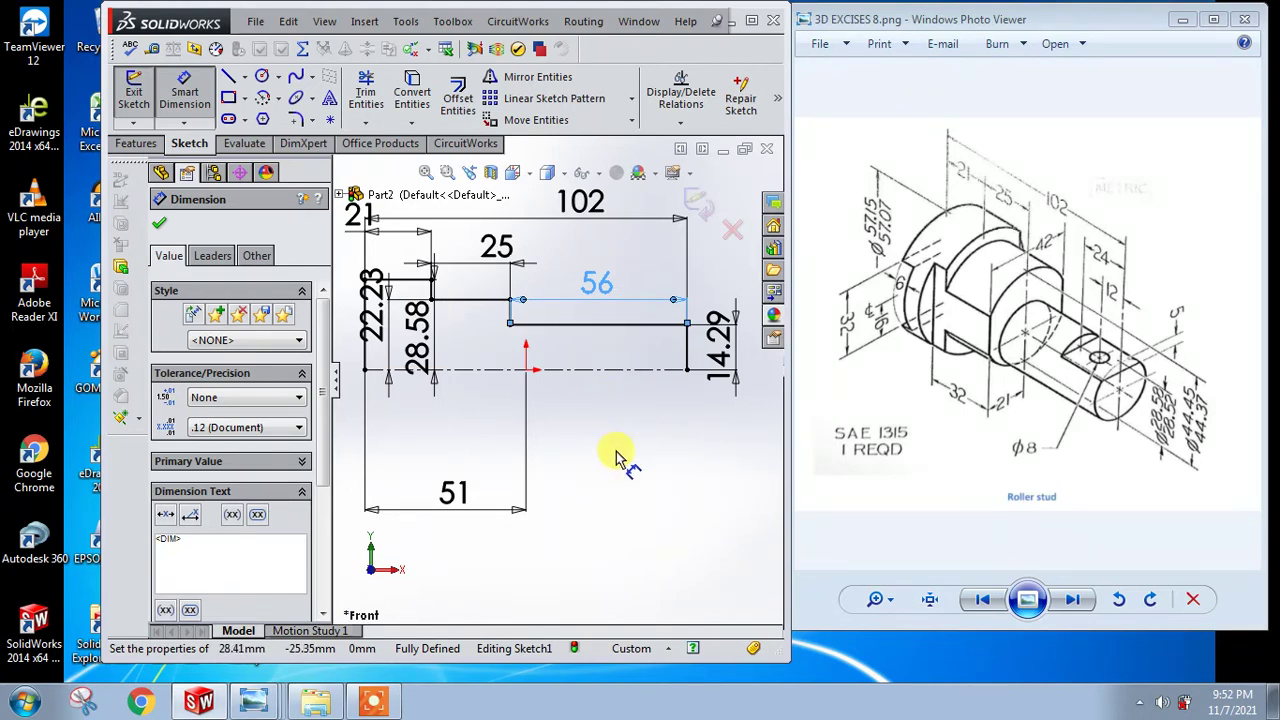
scroll(612, 465, up, 1)
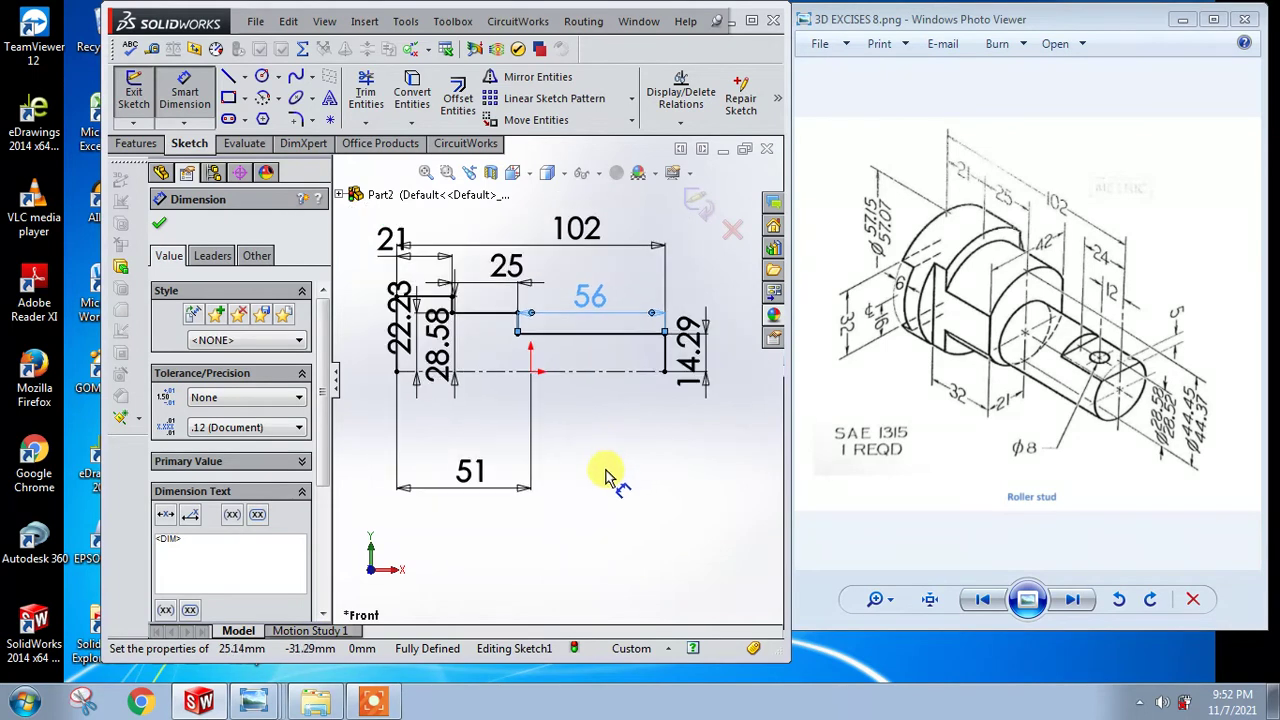
Step: Revolve the auto-closed profile a full 360° into the Revolve1 solid stud
click(137, 143)
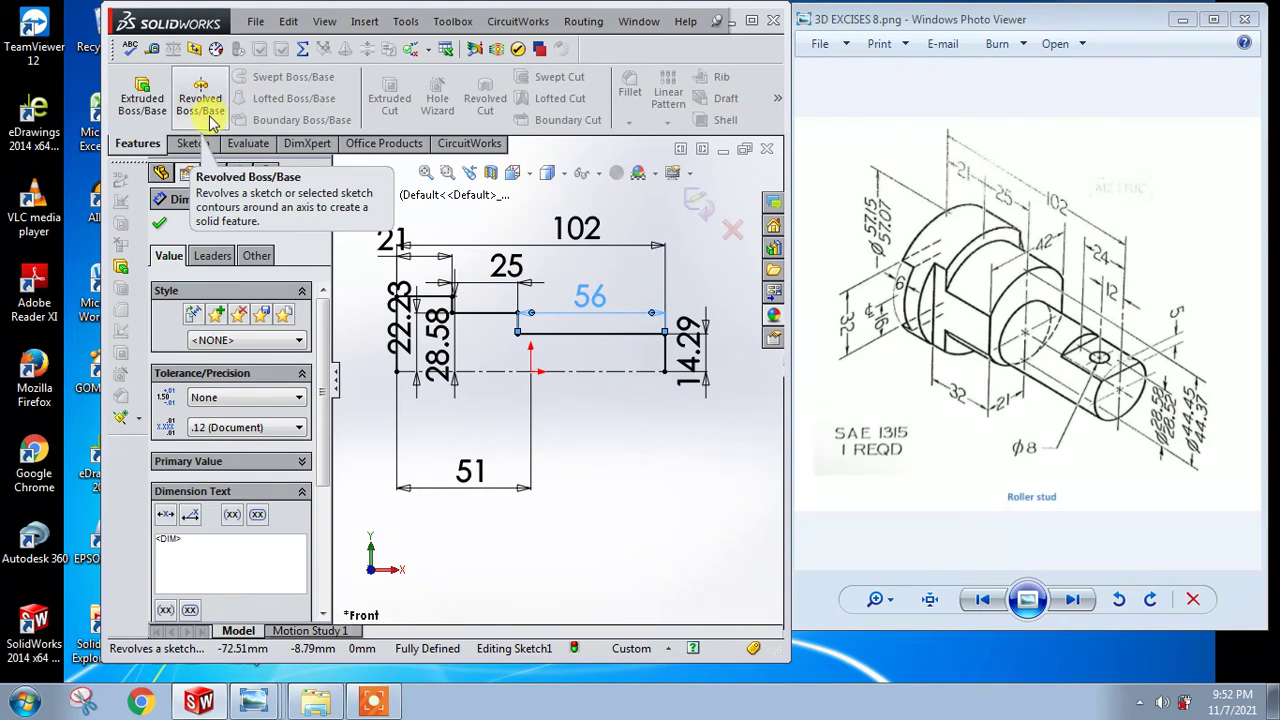
click(205, 110)
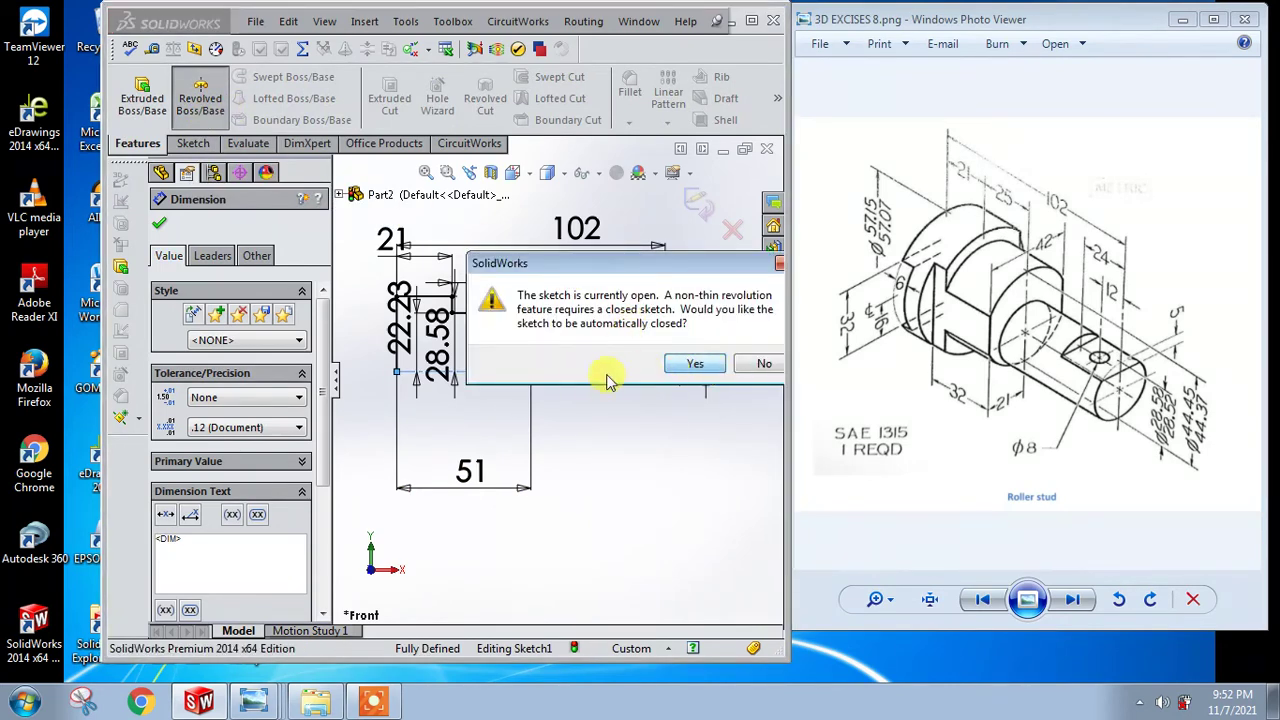
click(695, 363)
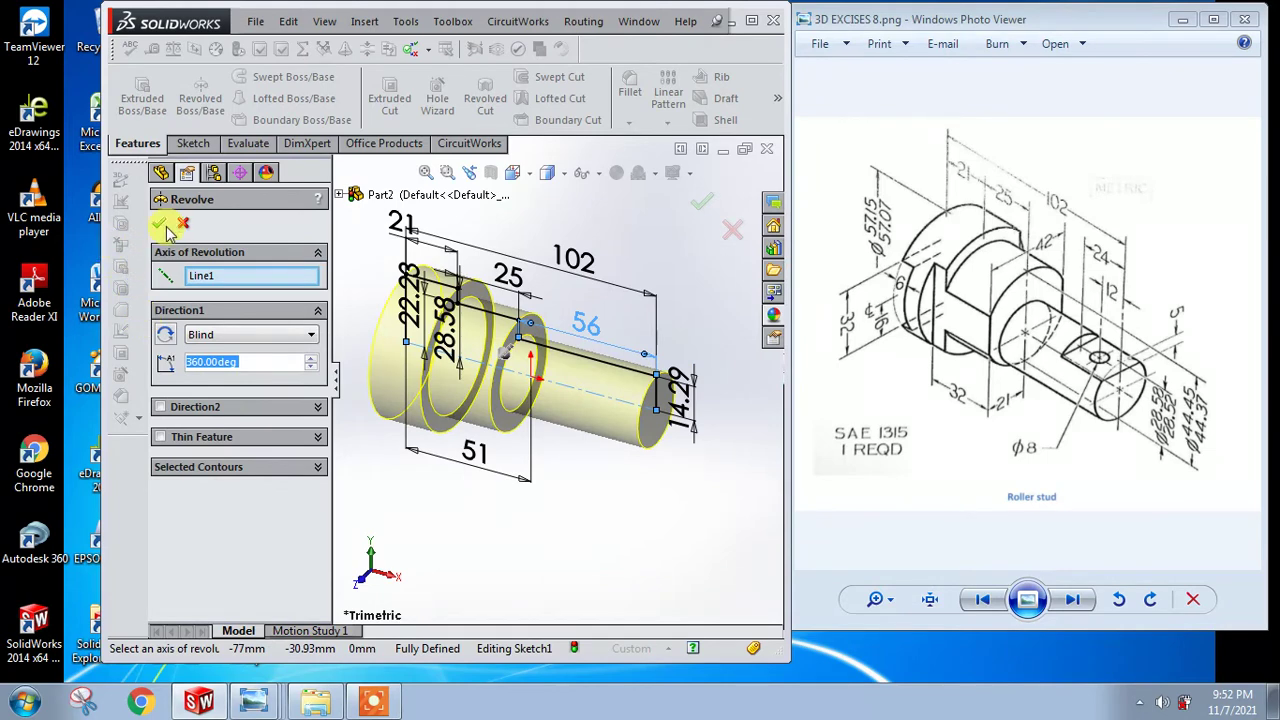
key(Return)
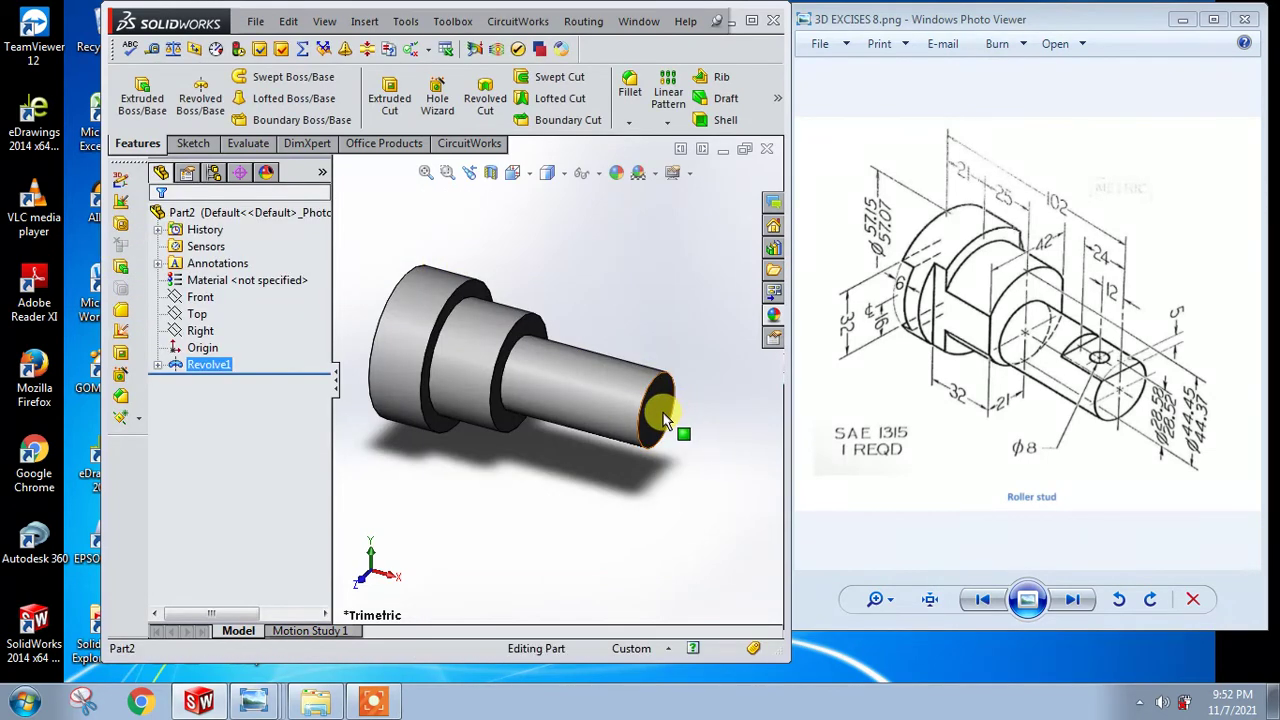
click(806, 363)
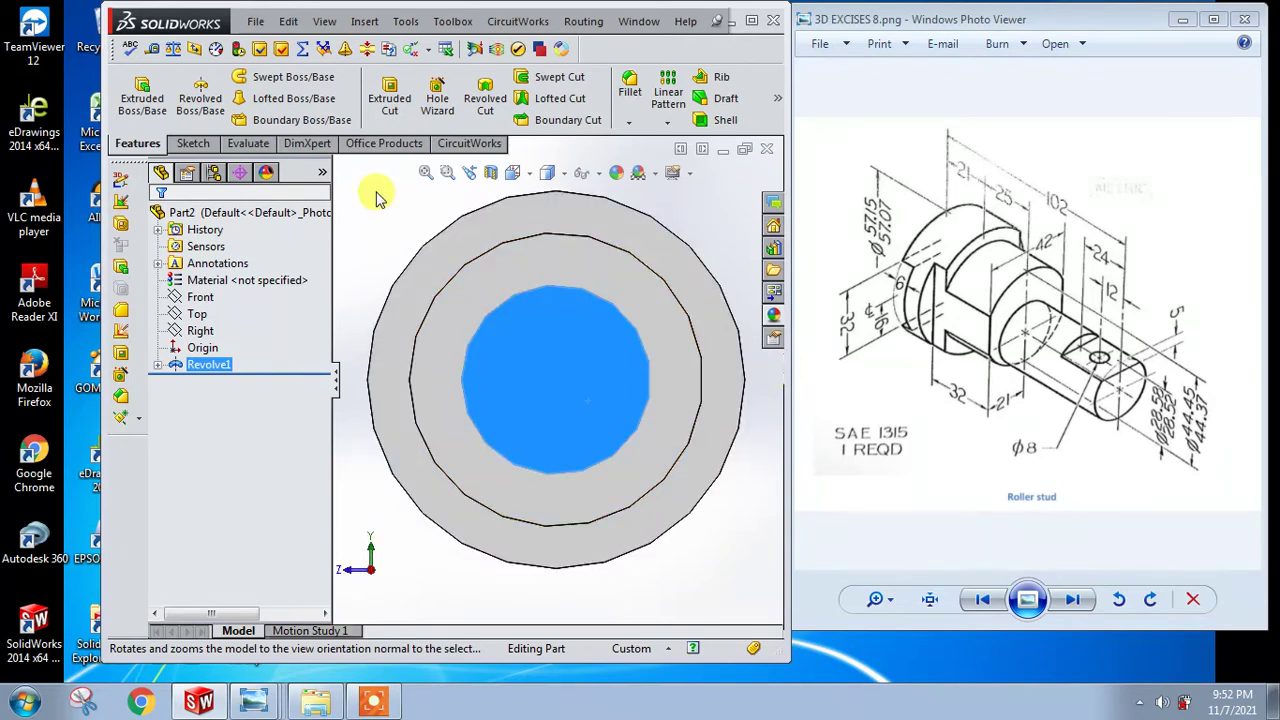
Step: Create Sketch2 on the small end face with a vertical line from its top edge to the centre
click(193, 143)
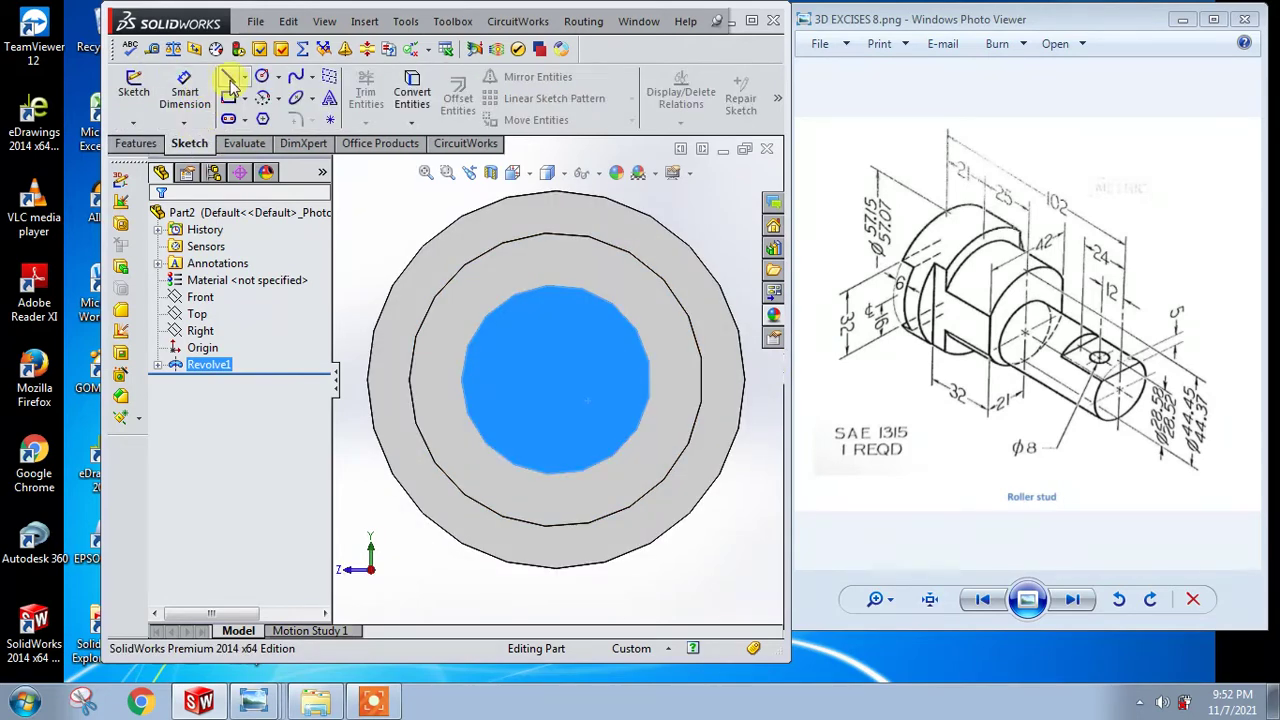
click(228, 76)
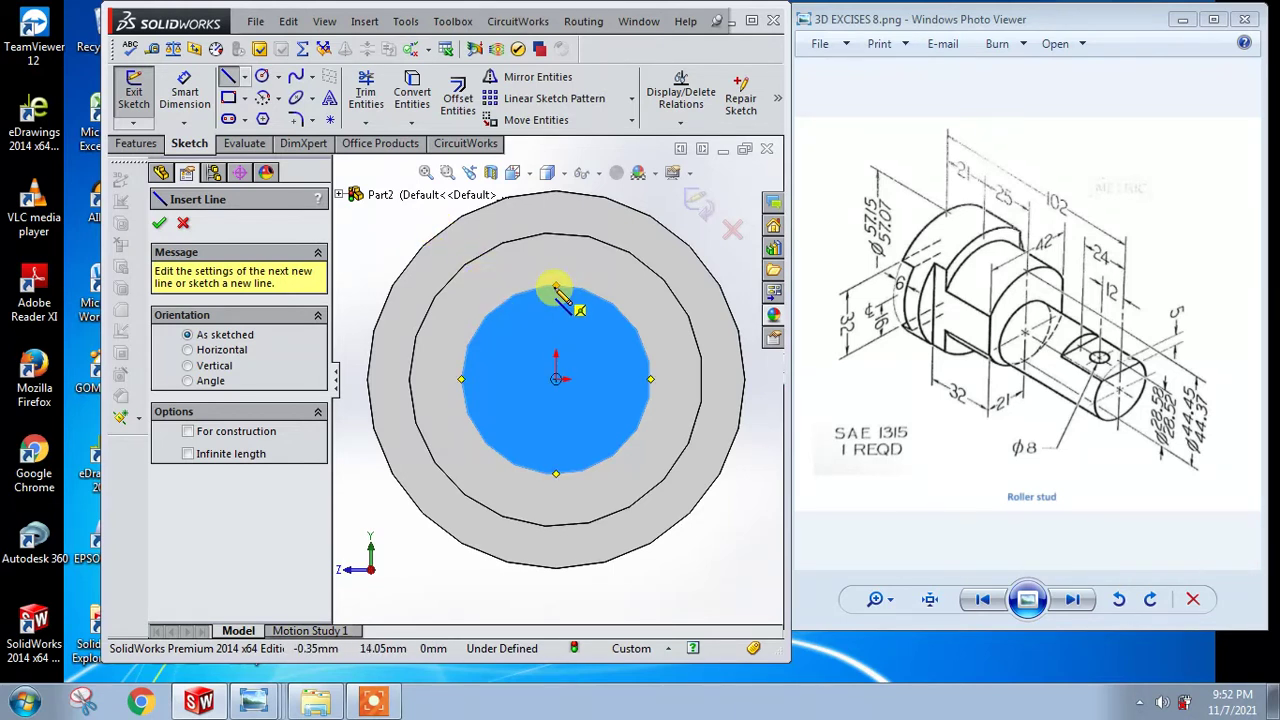
click(556, 288)
click(556, 380)
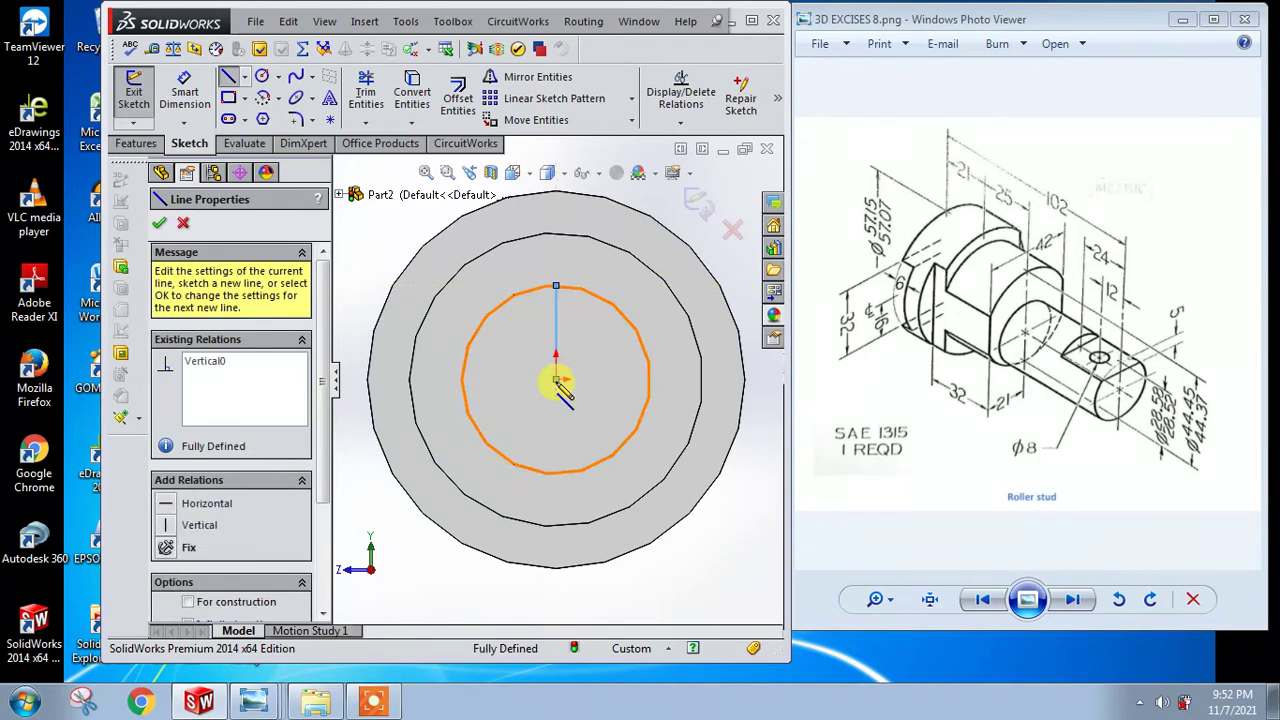
key(Escape)
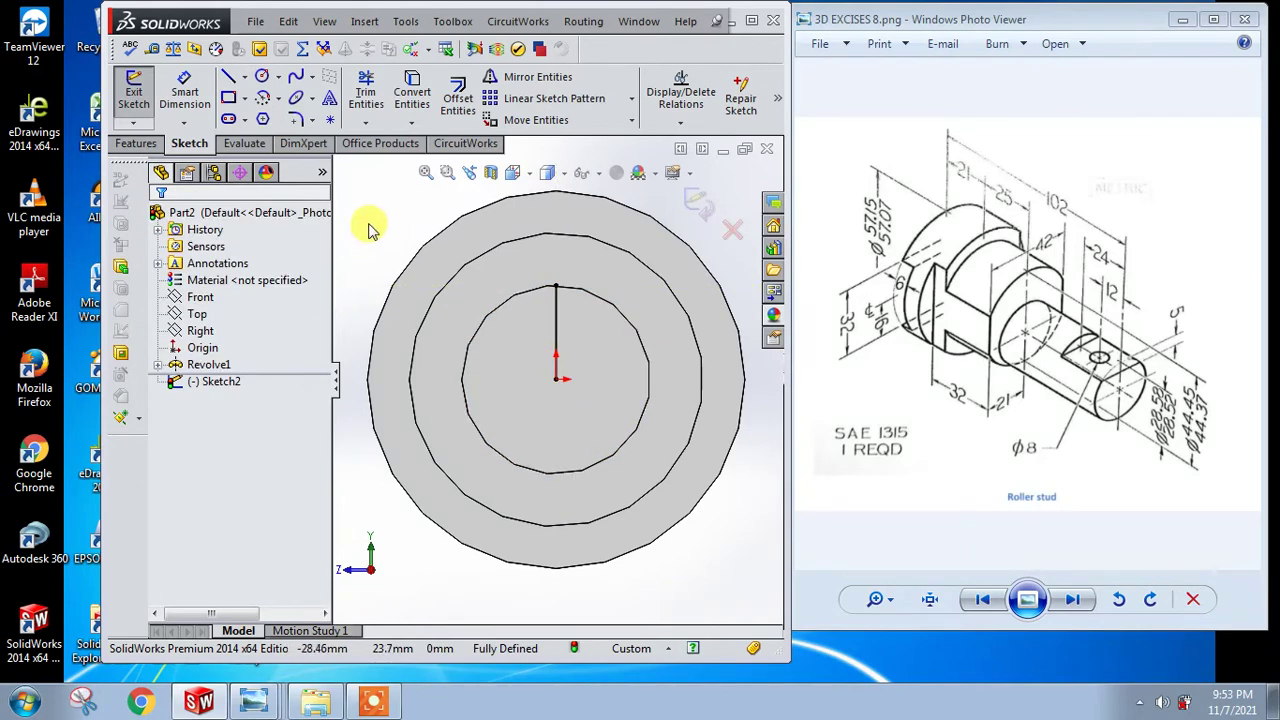
click(229, 97)
scroll(486, 243, down, 2)
scroll(500, 260, down, 1)
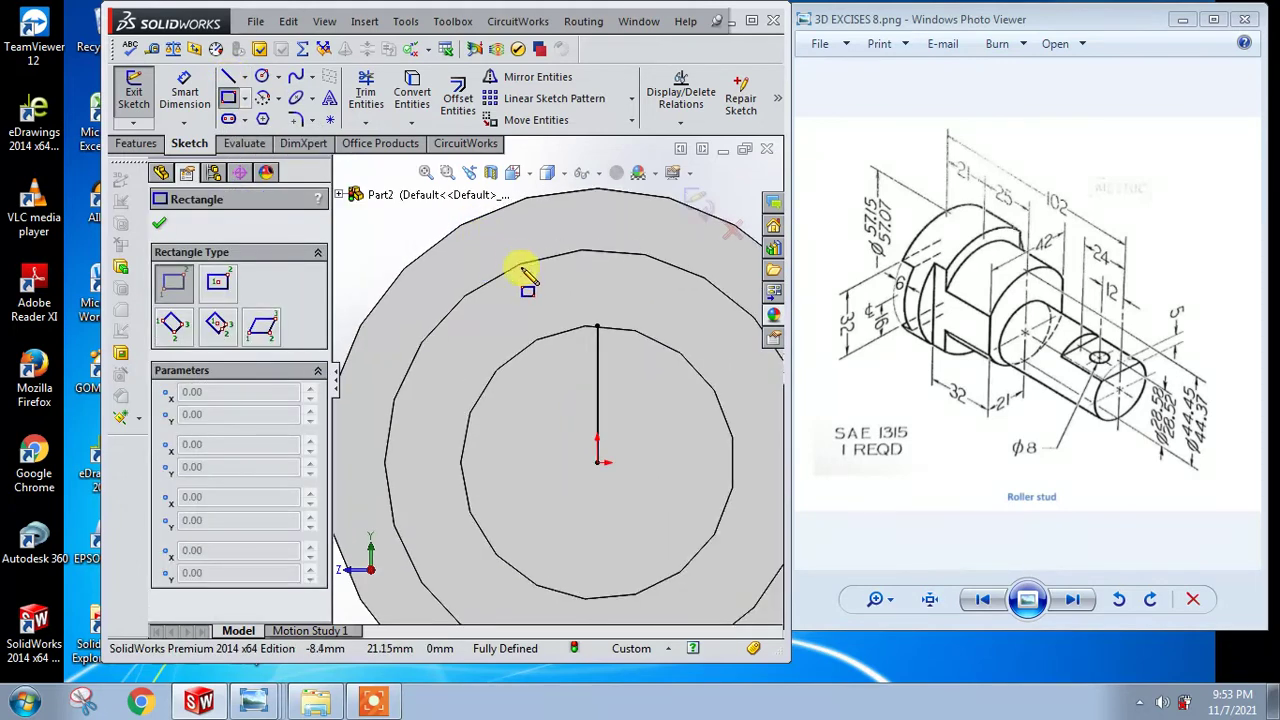
Step: Draw a corner rectangle straddling the vertical centreline's top end, crossing the inner circle's top edge
click(548, 337)
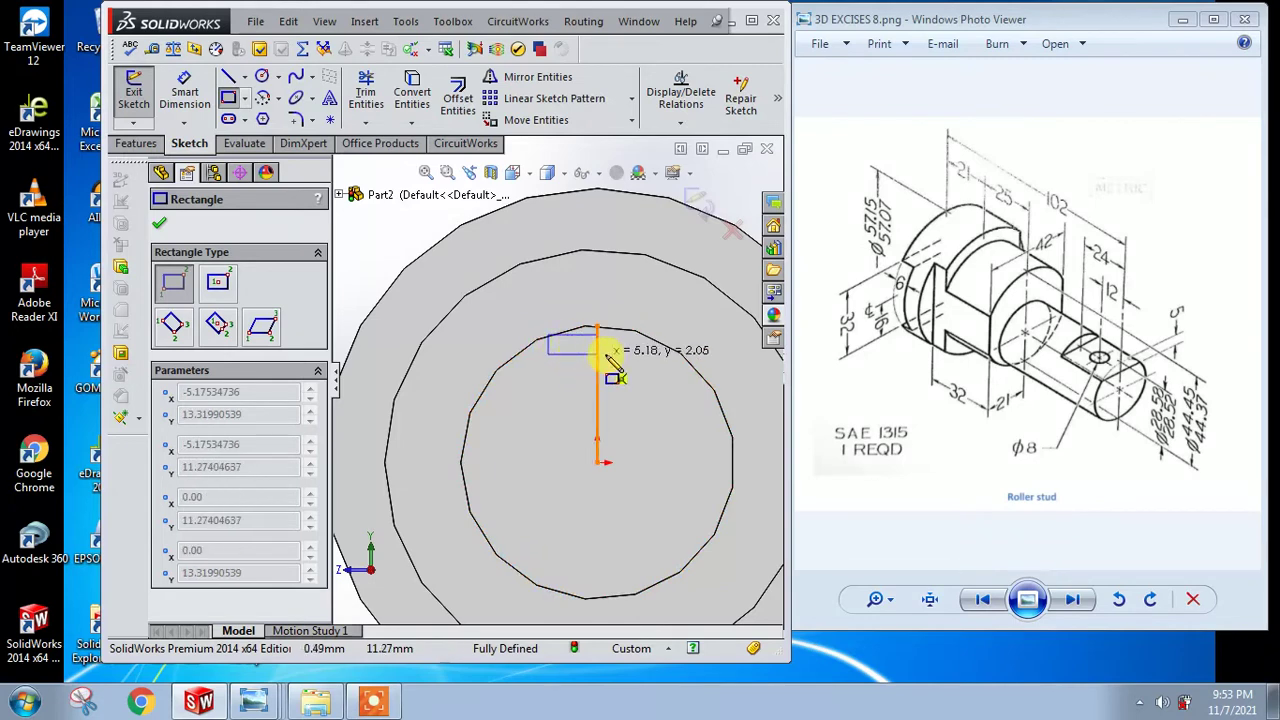
key(Escape)
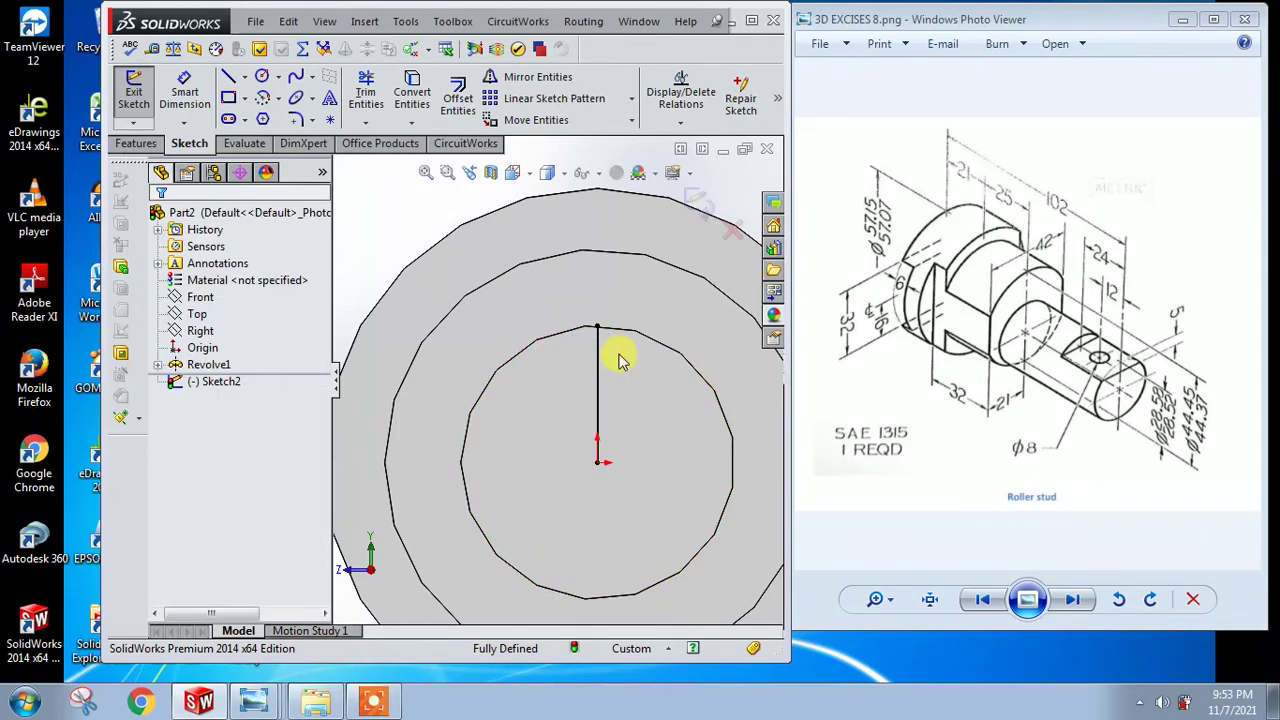
click(228, 97)
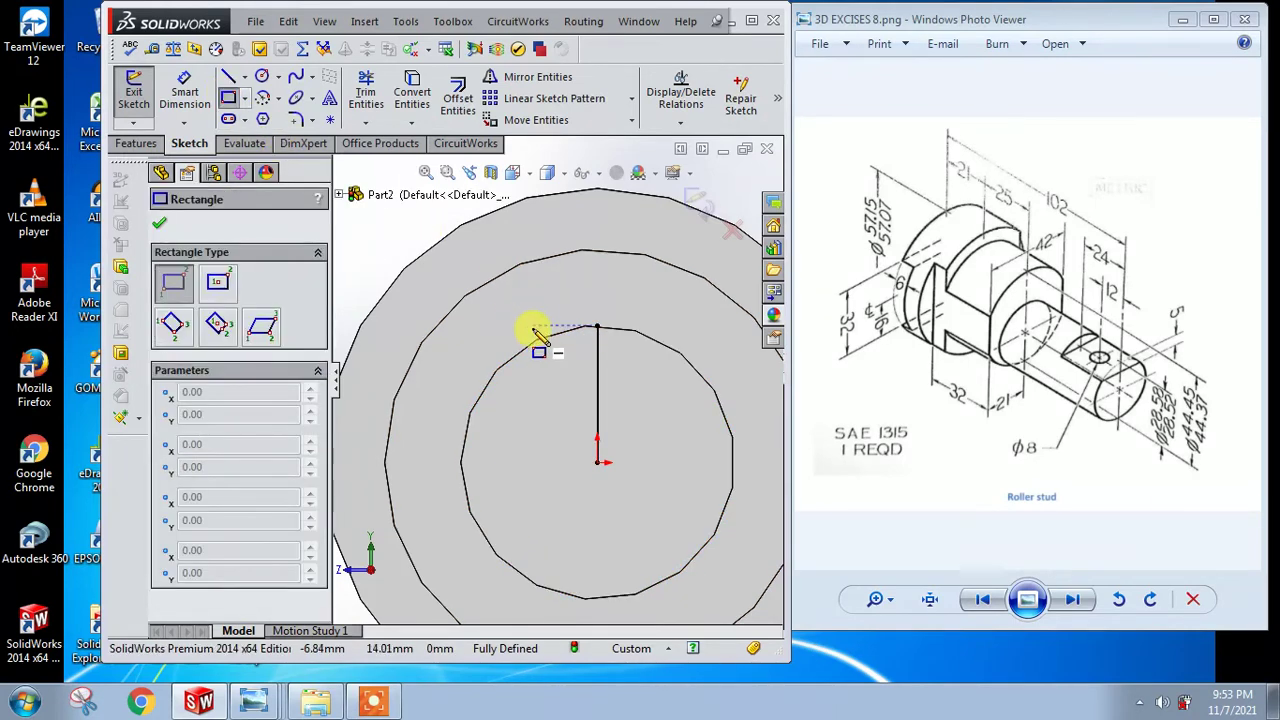
click(532, 313)
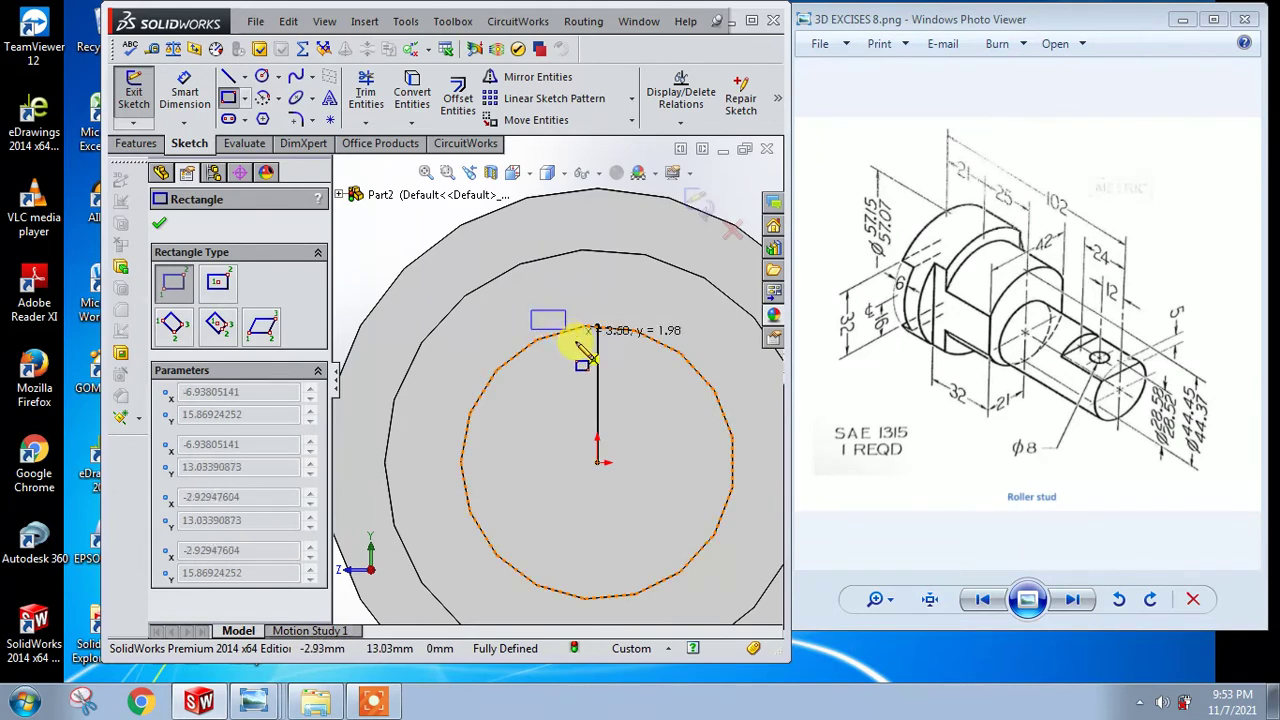
click(652, 350)
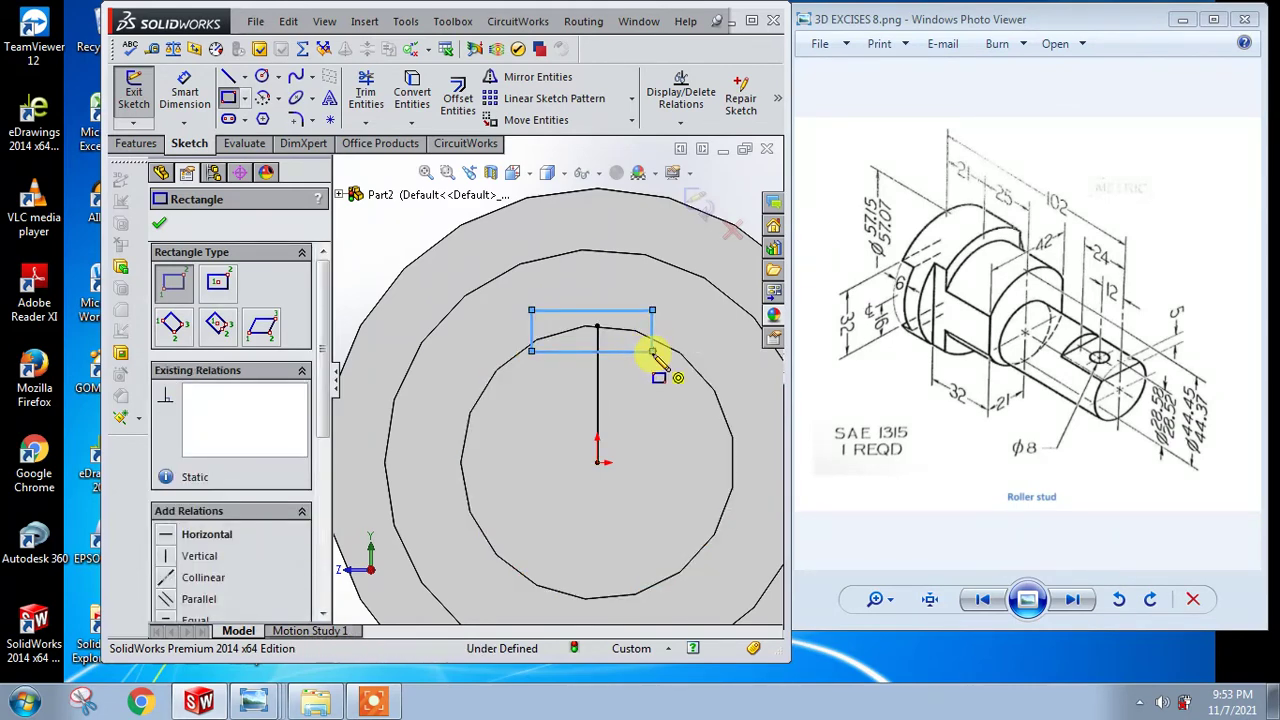
key(Escape)
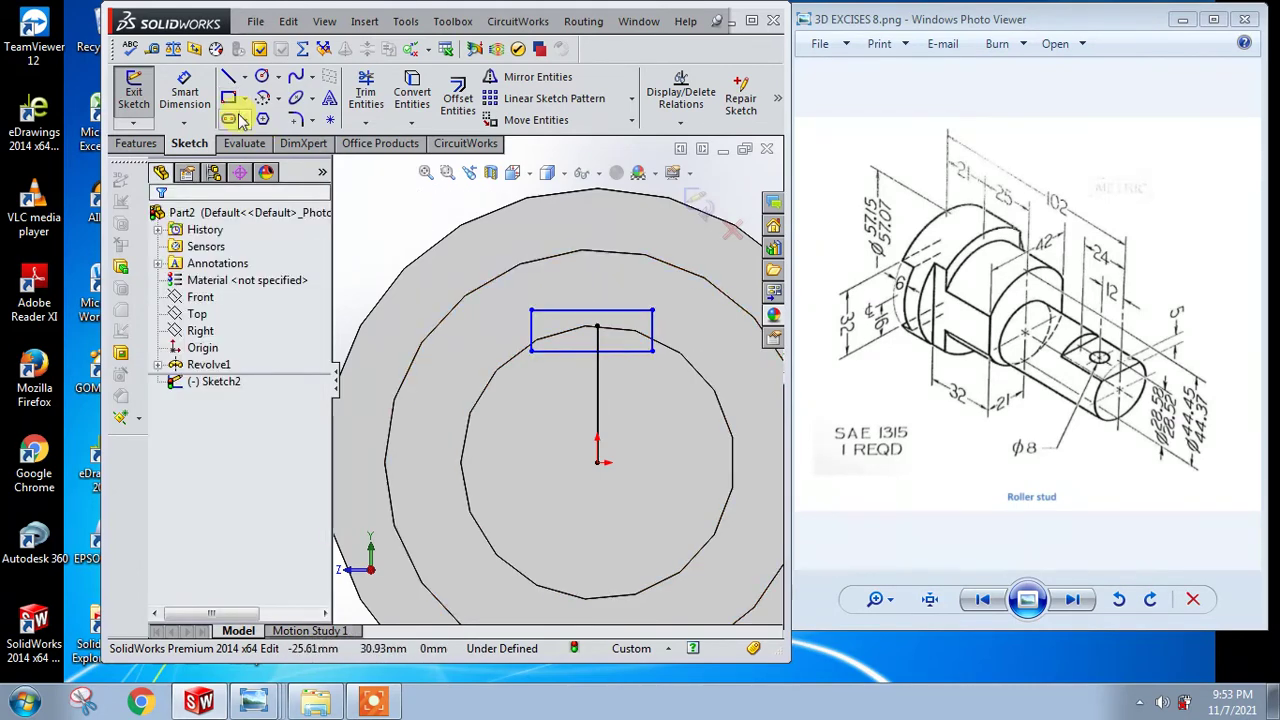
click(185, 92)
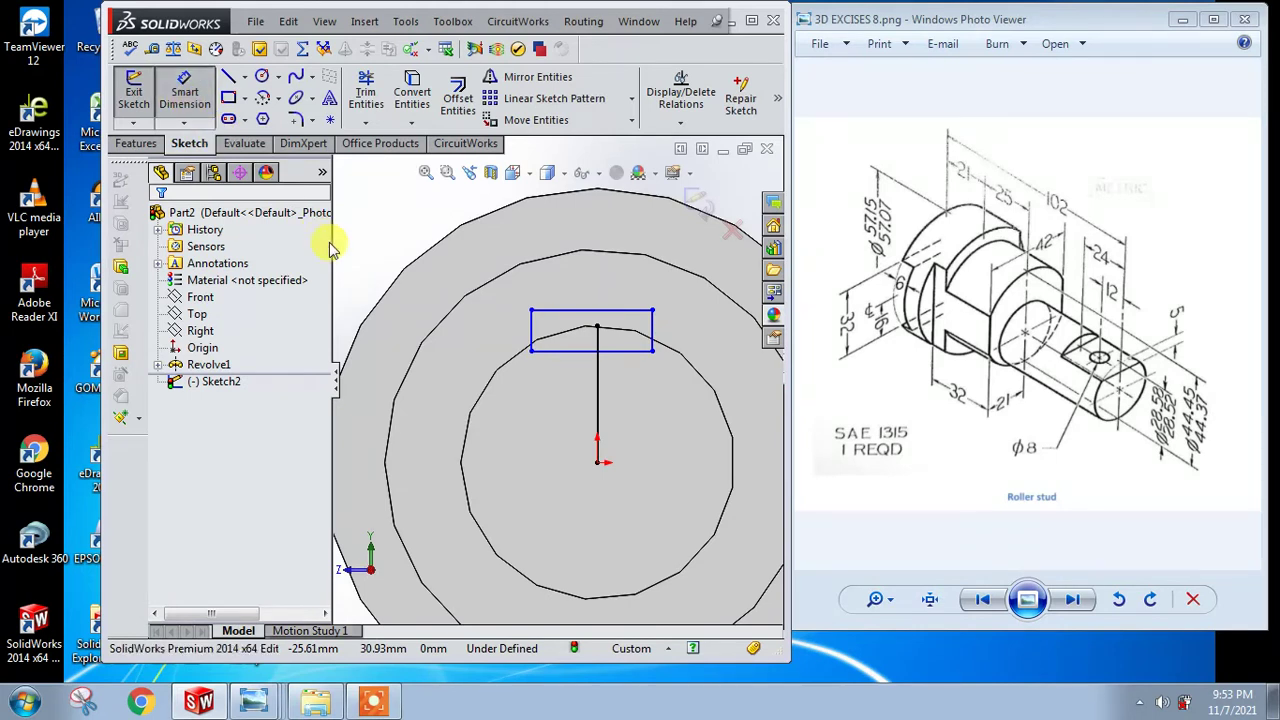
Step: Dimension the rectangle's height to 5
click(600, 318)
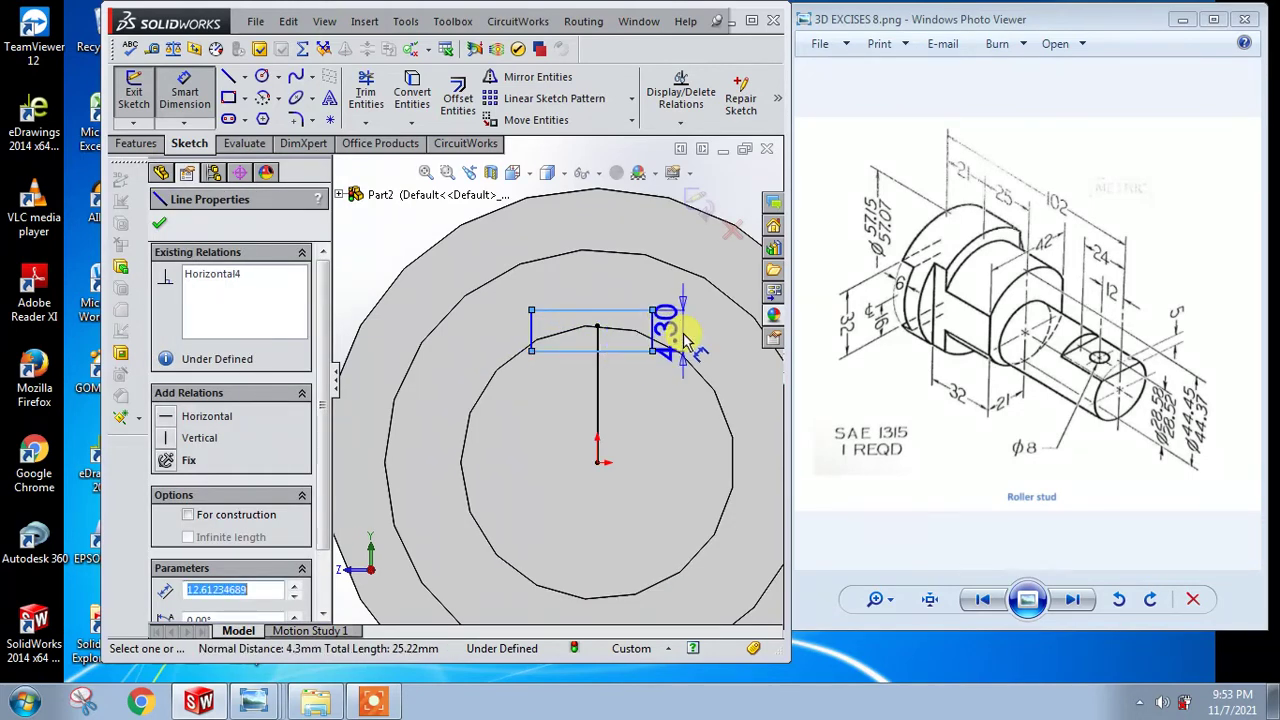
click(686, 340)
text(5)
key(Return)
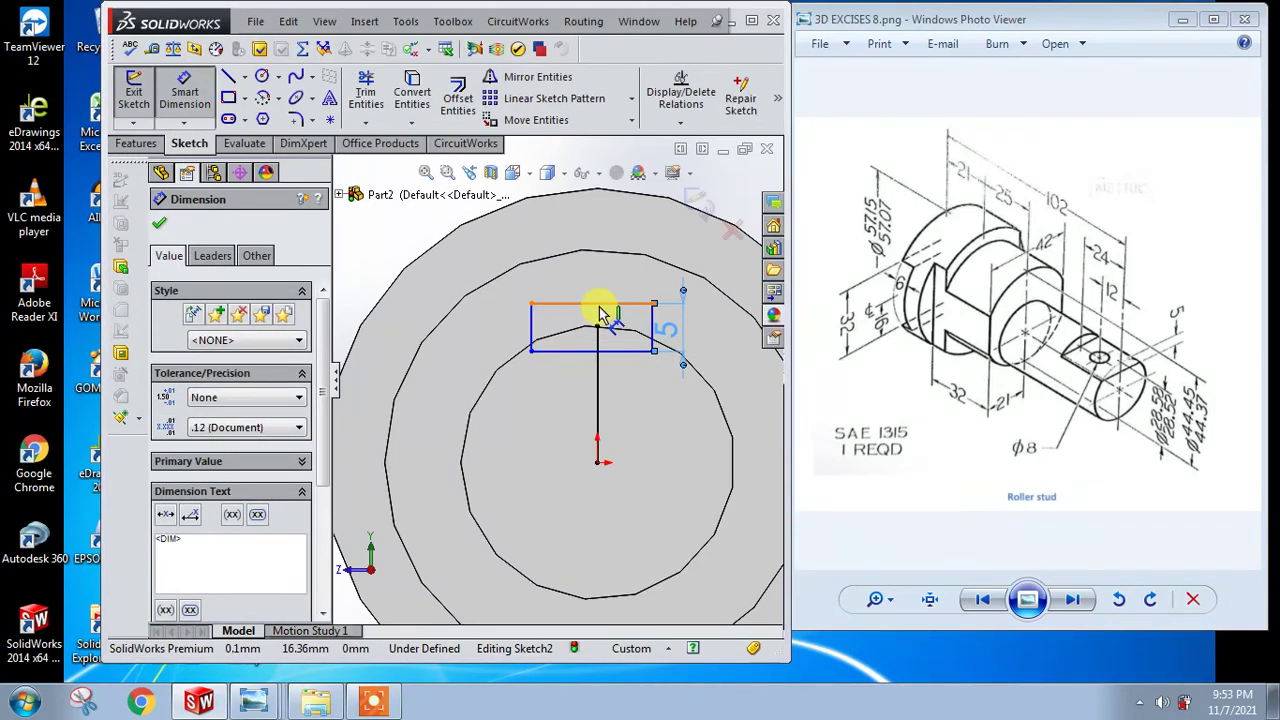
Step: Add a 2.28 offset dimension from the rectangle's top edge to the centreline's end point
click(598, 306)
click(597, 325)
click(504, 322)
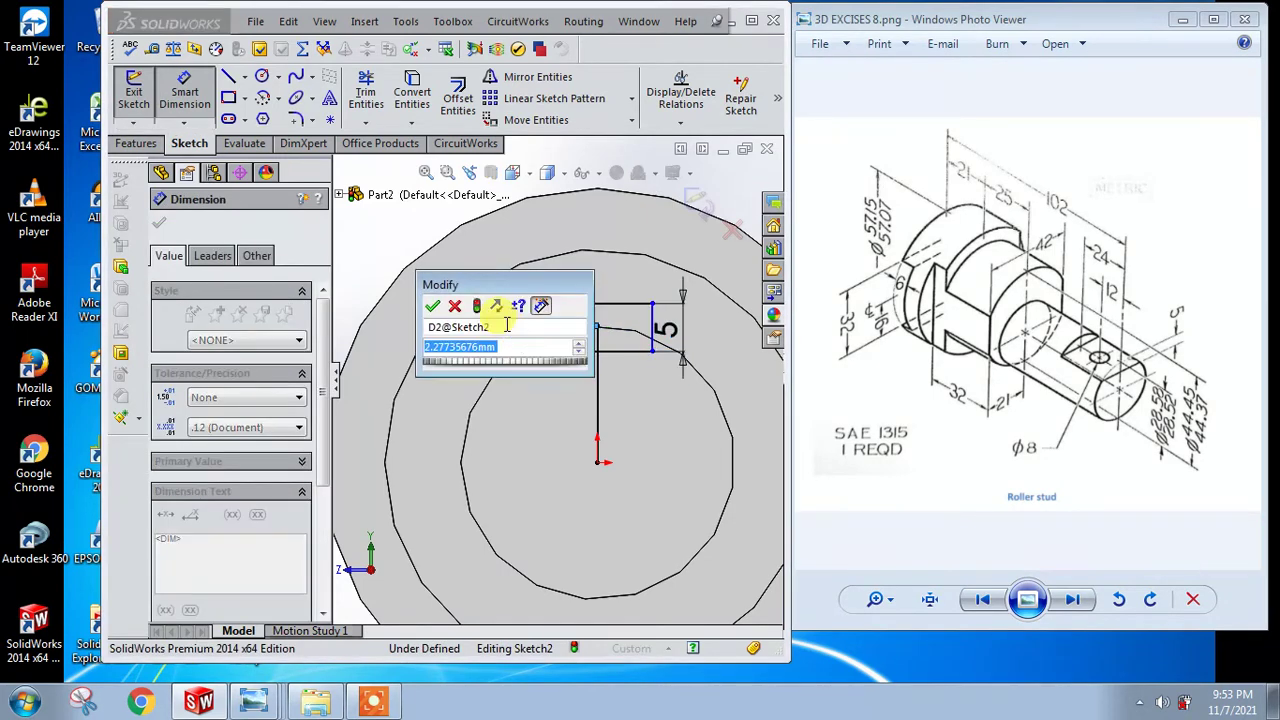
text(0)
key(Return)
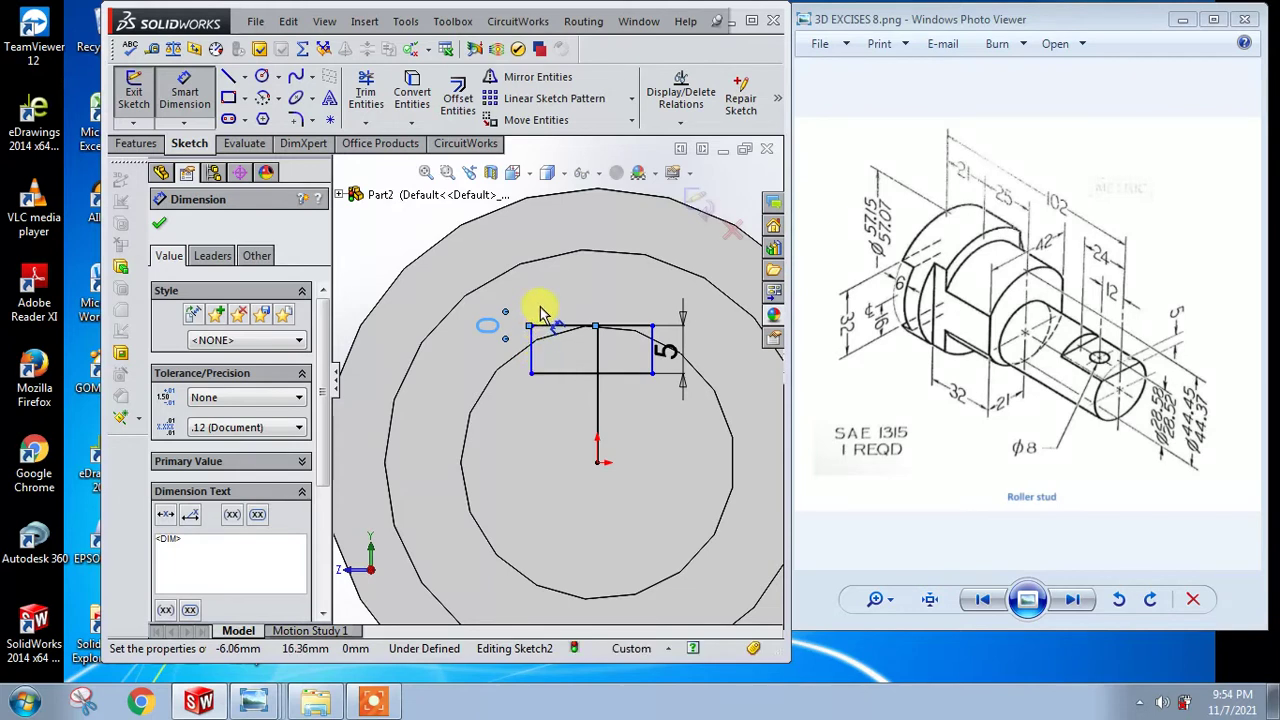
key(Escape)
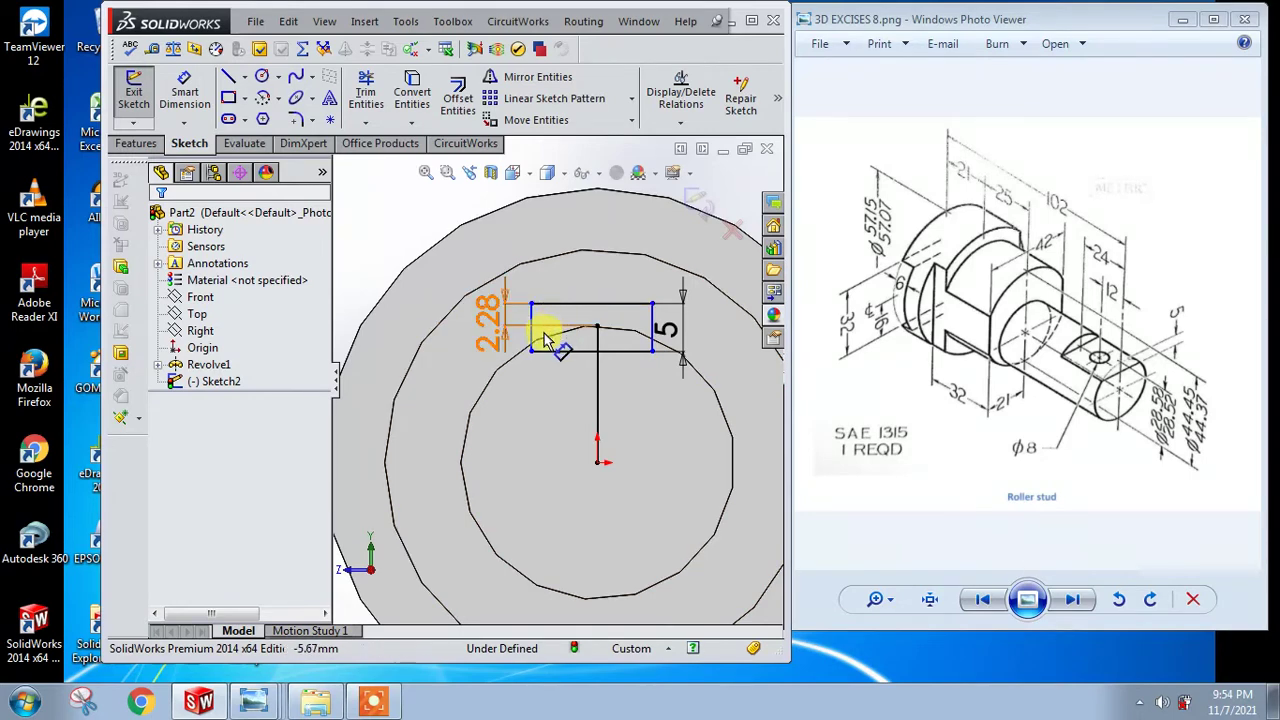
scroll(545, 330, down, 1)
scroll(550, 348, down, 1)
scroll(552, 349, up, 1)
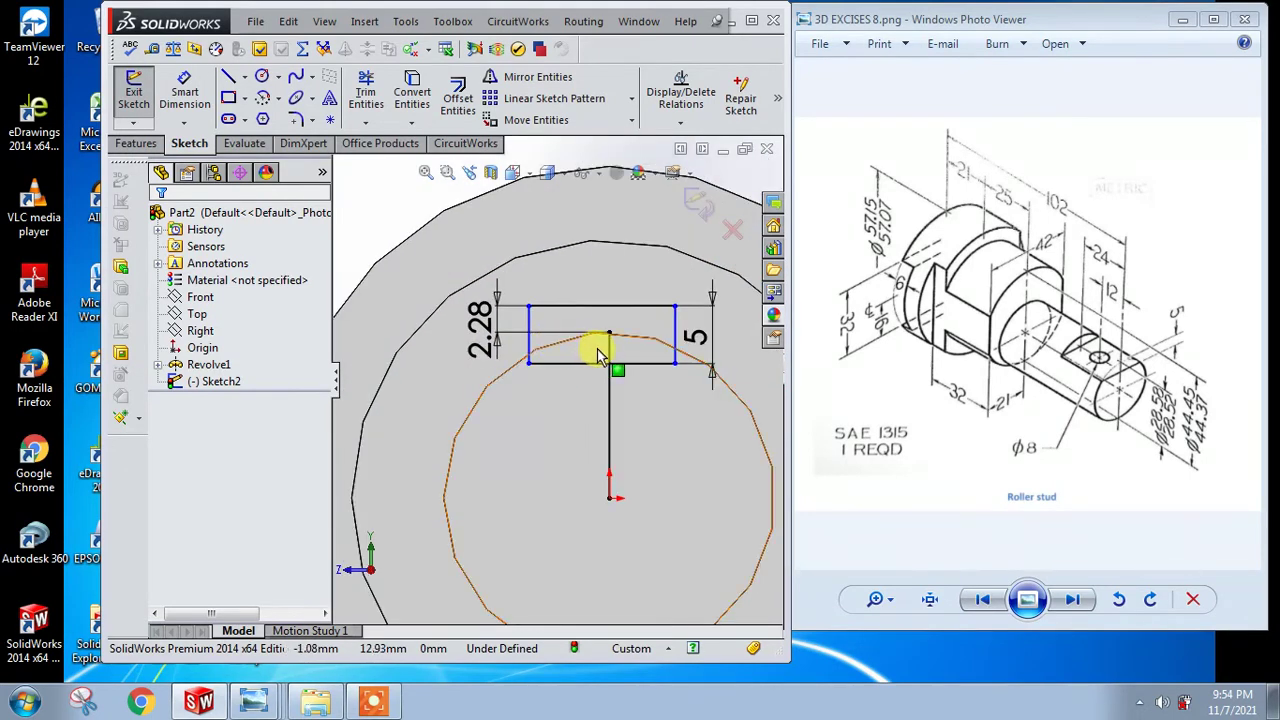
Step: Try dimensioning the inner circle and the centreline end to the bottom edge, cancelling both
scroll(575, 358, down, 1)
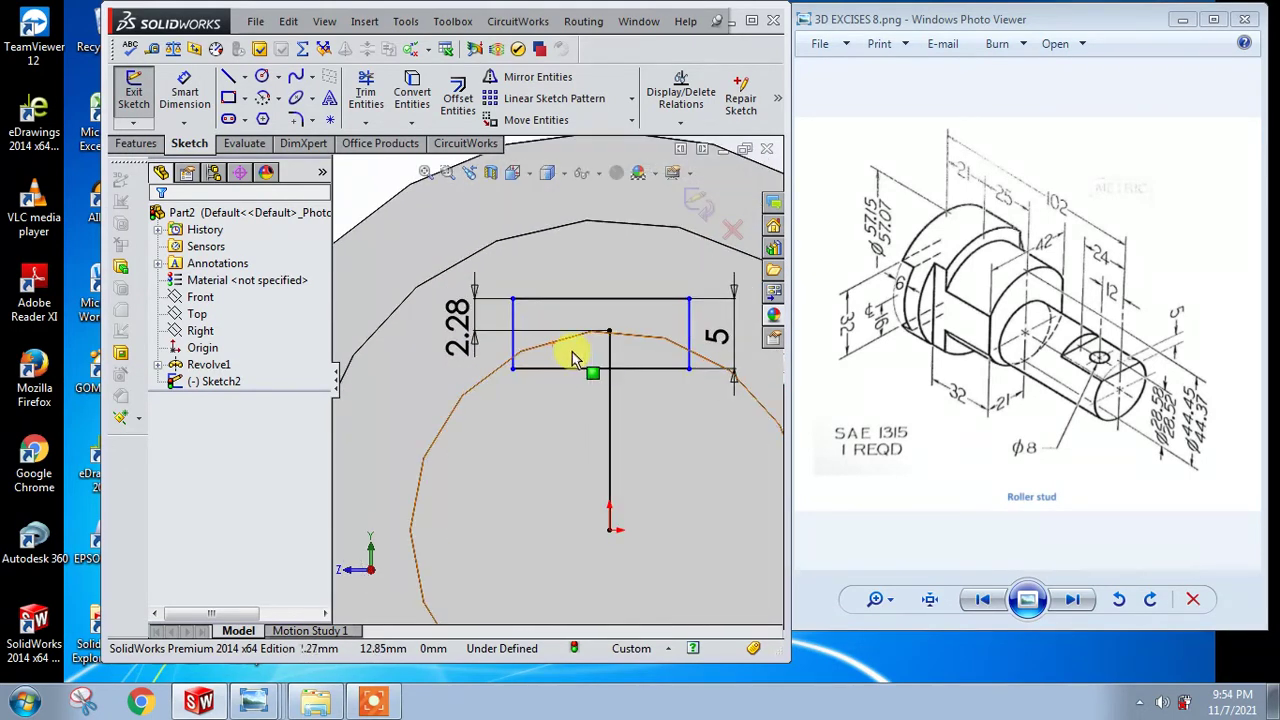
click(184, 92)
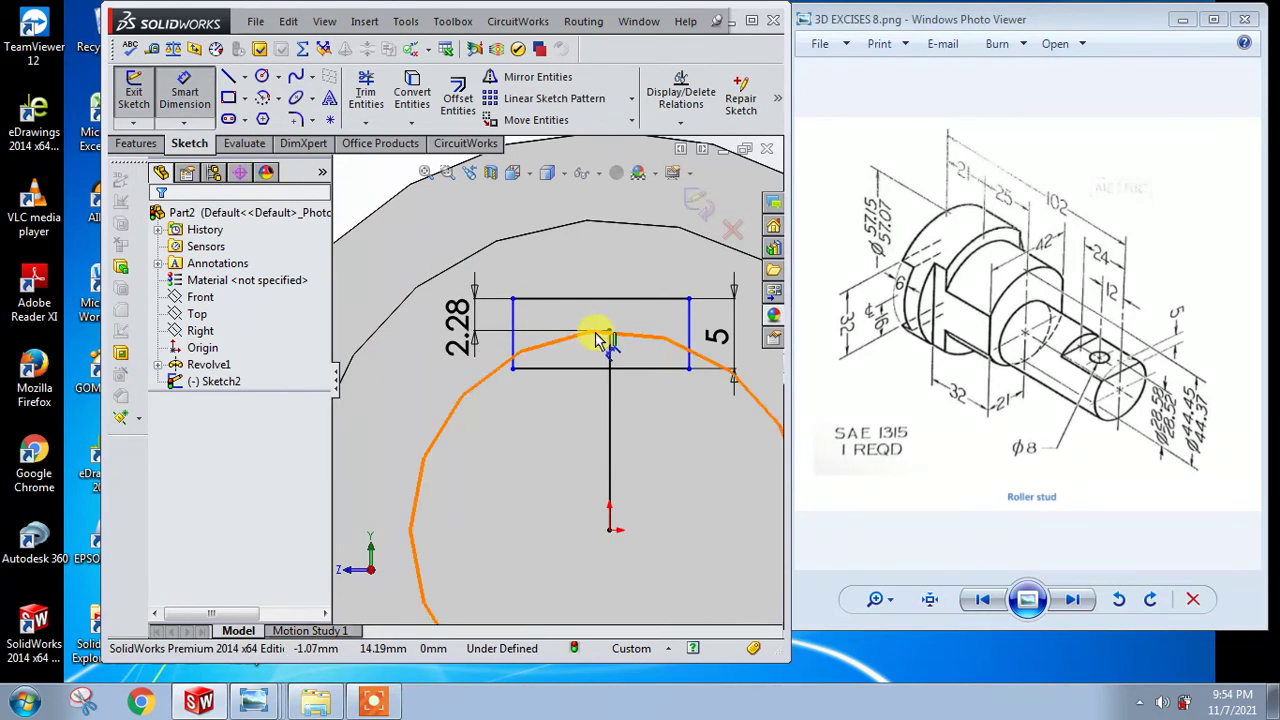
click(597, 338)
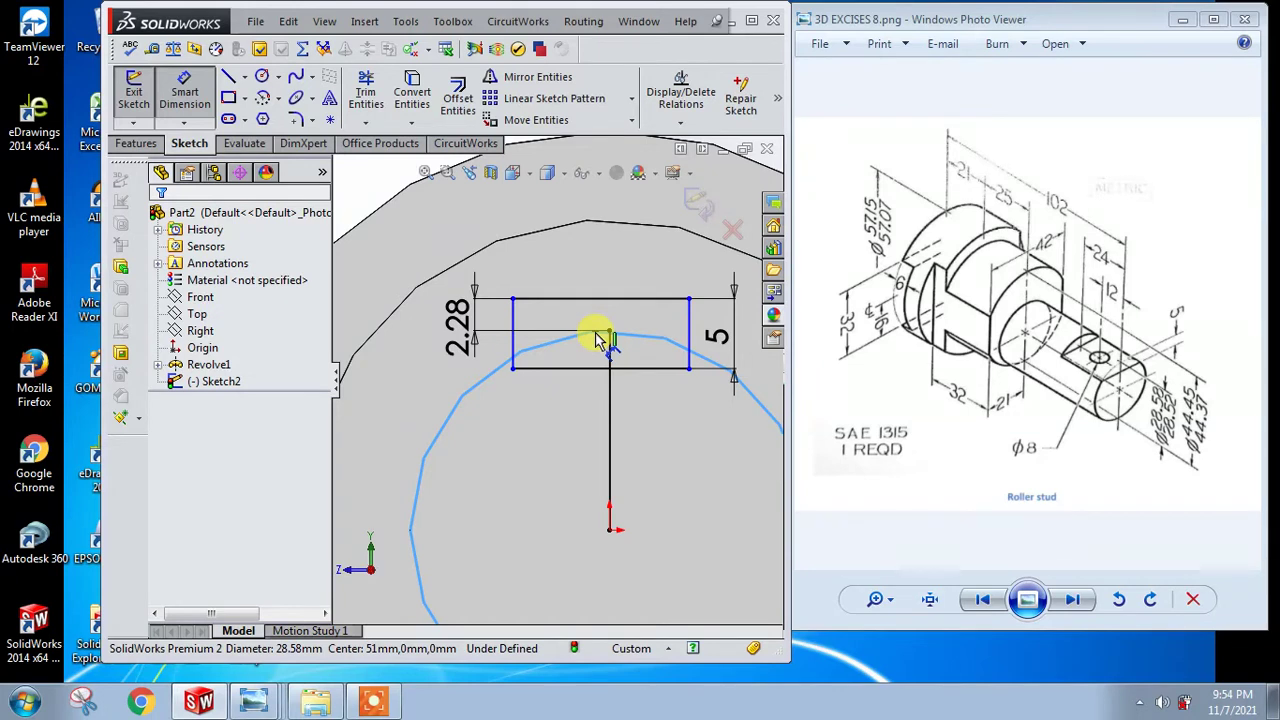
key(Escape)
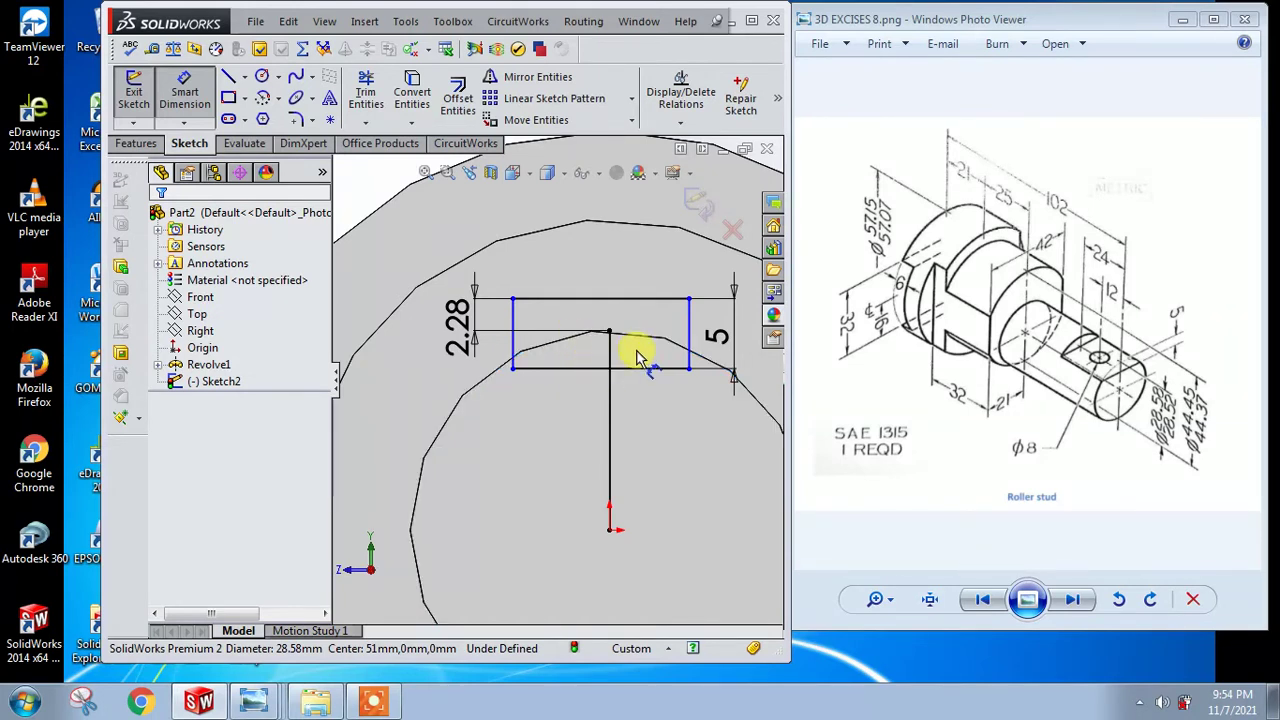
click(612, 334)
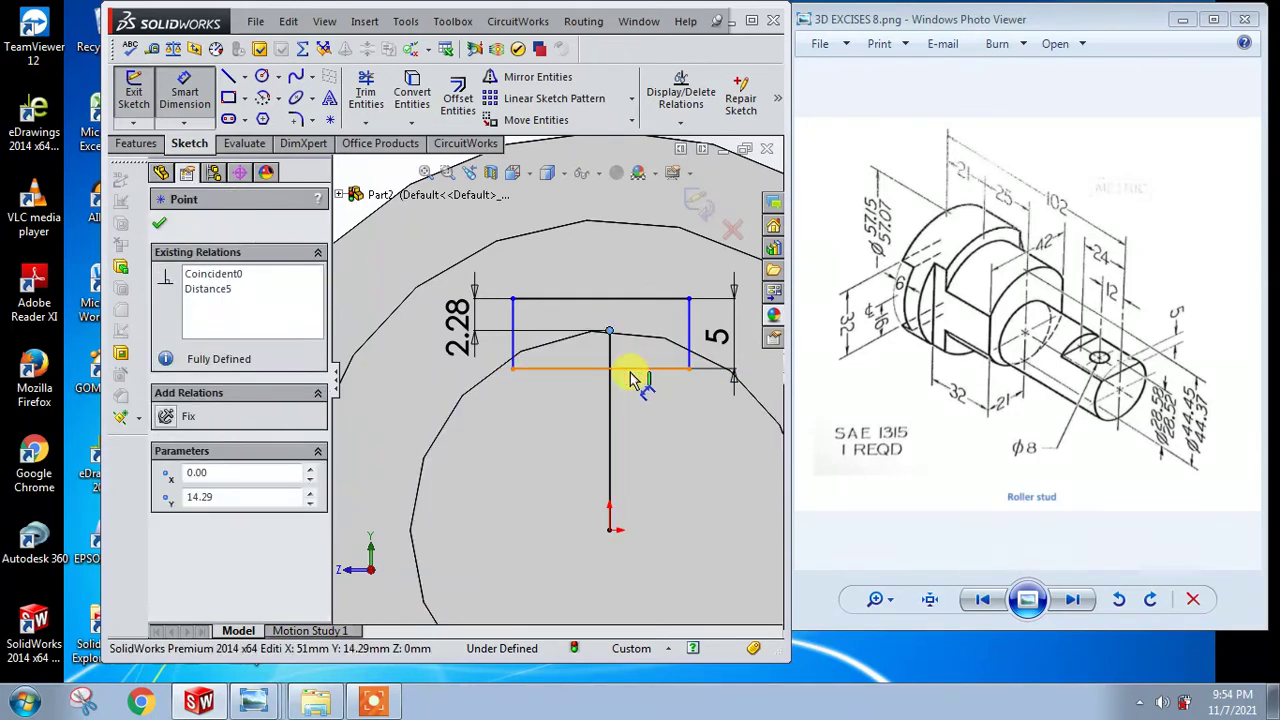
click(634, 368)
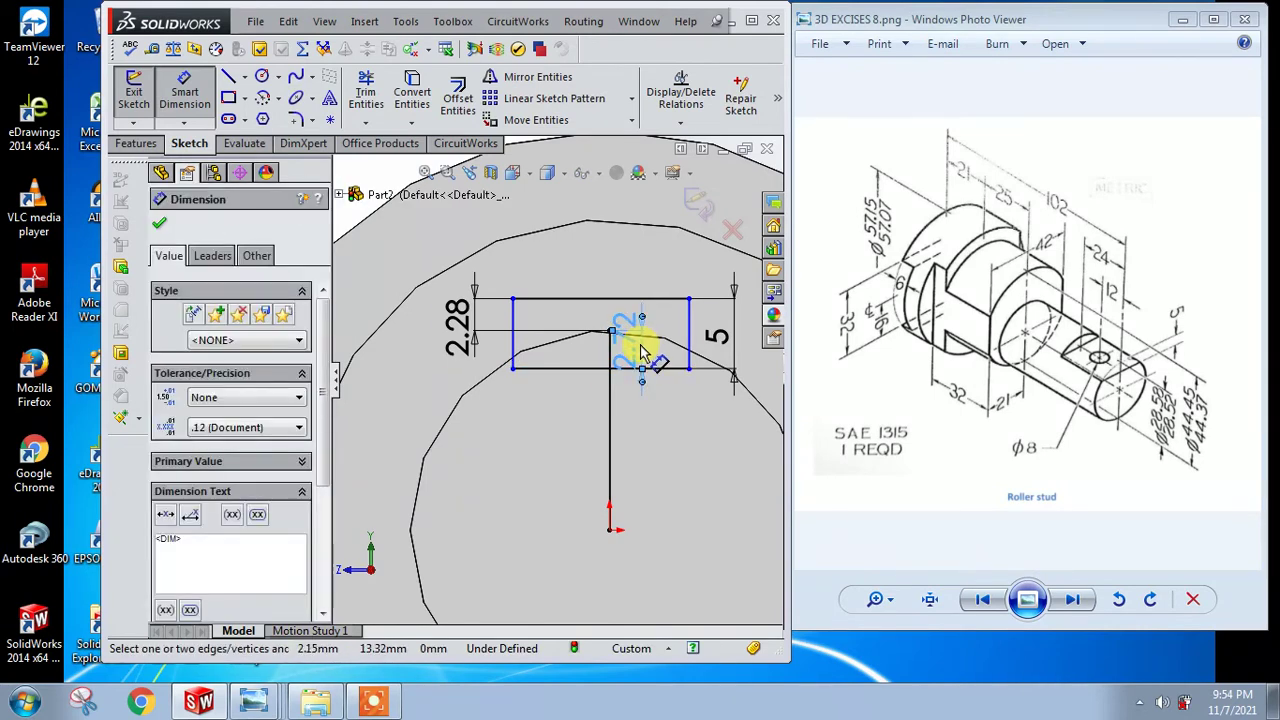
key(Escape)
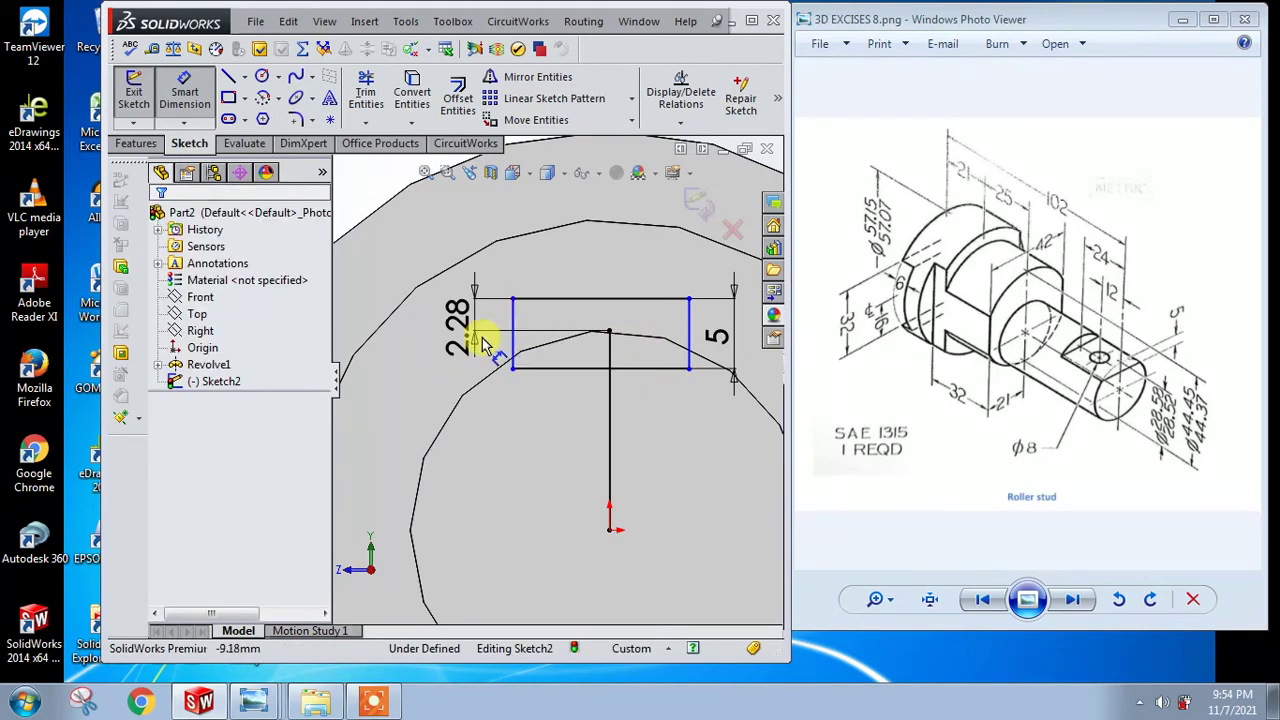
Step: Delete the 2.28 offset and 5 height dimensions from the rectangle
click(464, 334)
key(Delete)
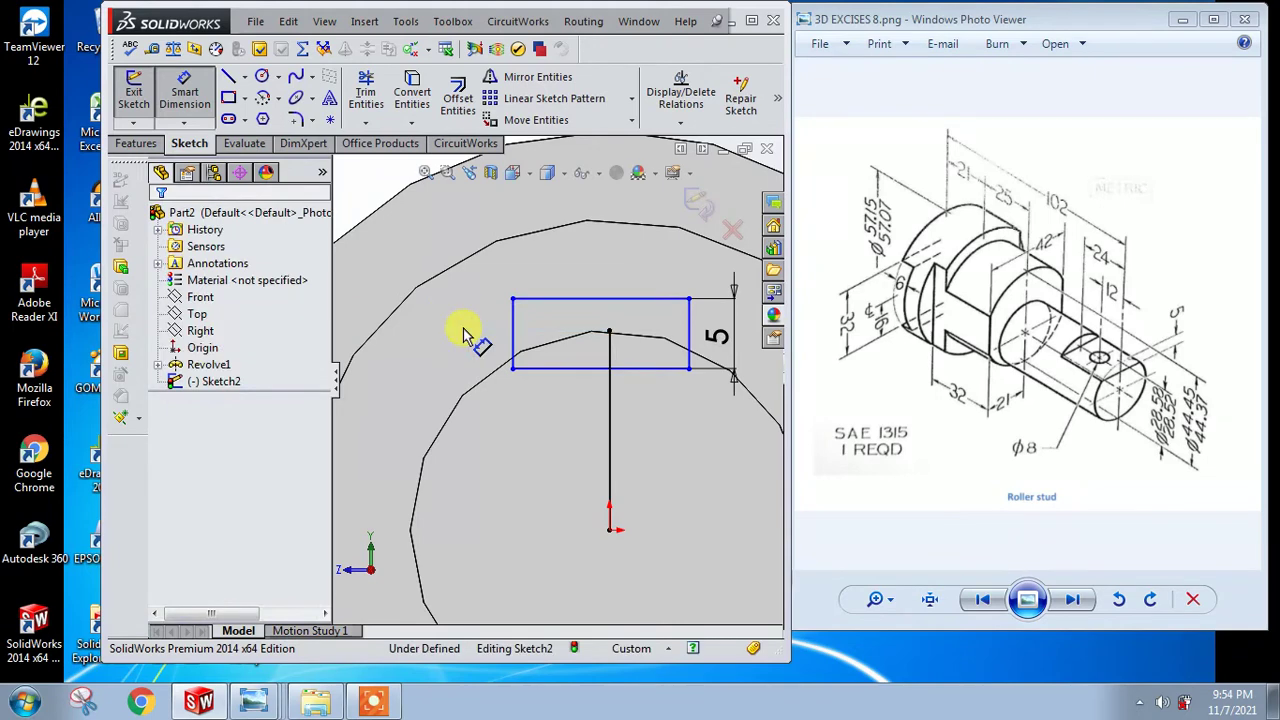
click(712, 350)
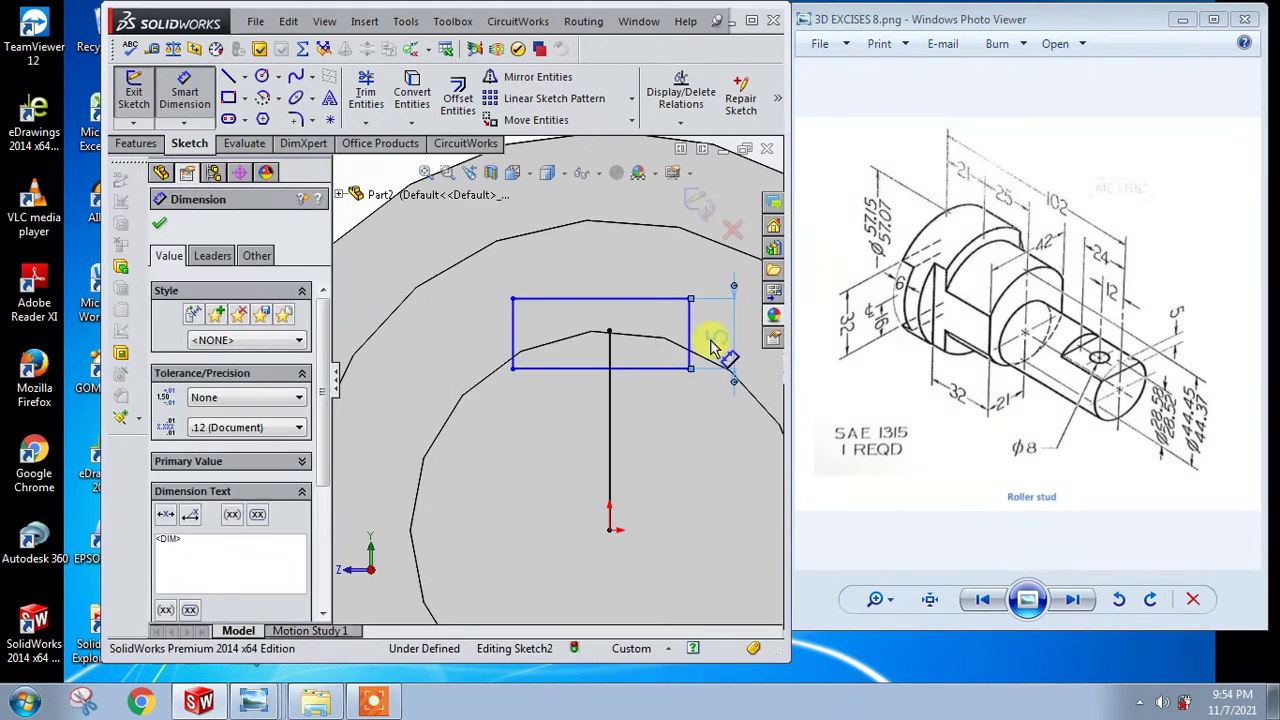
key(Delete)
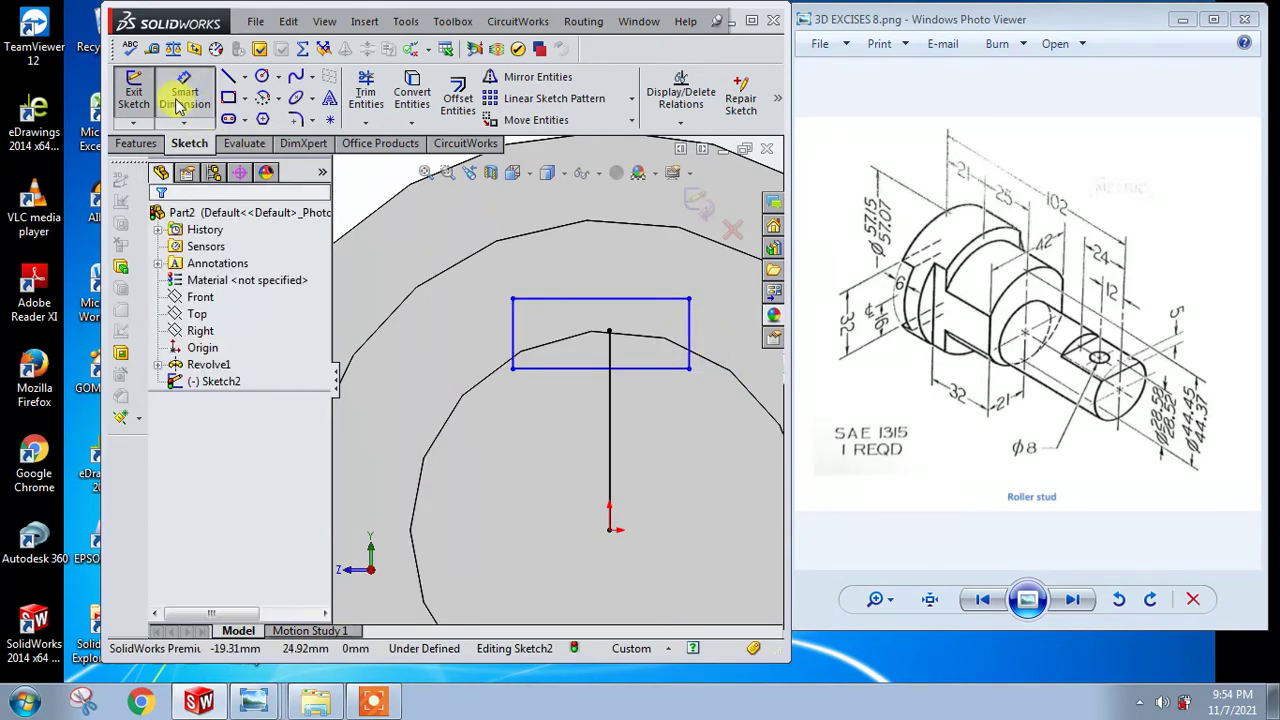
Step: Try a 5 point-to-edge dimension, then undo back to the 5 height dimension
click(183, 85)
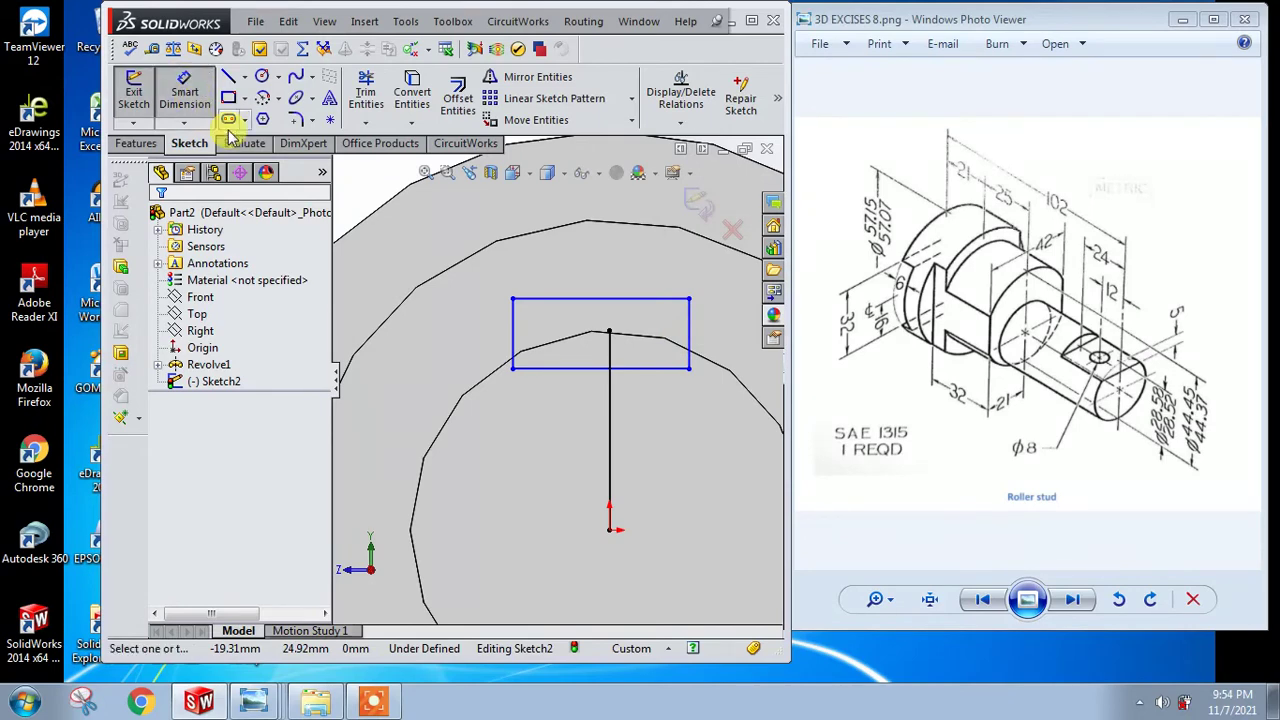
click(610, 333)
click(596, 366)
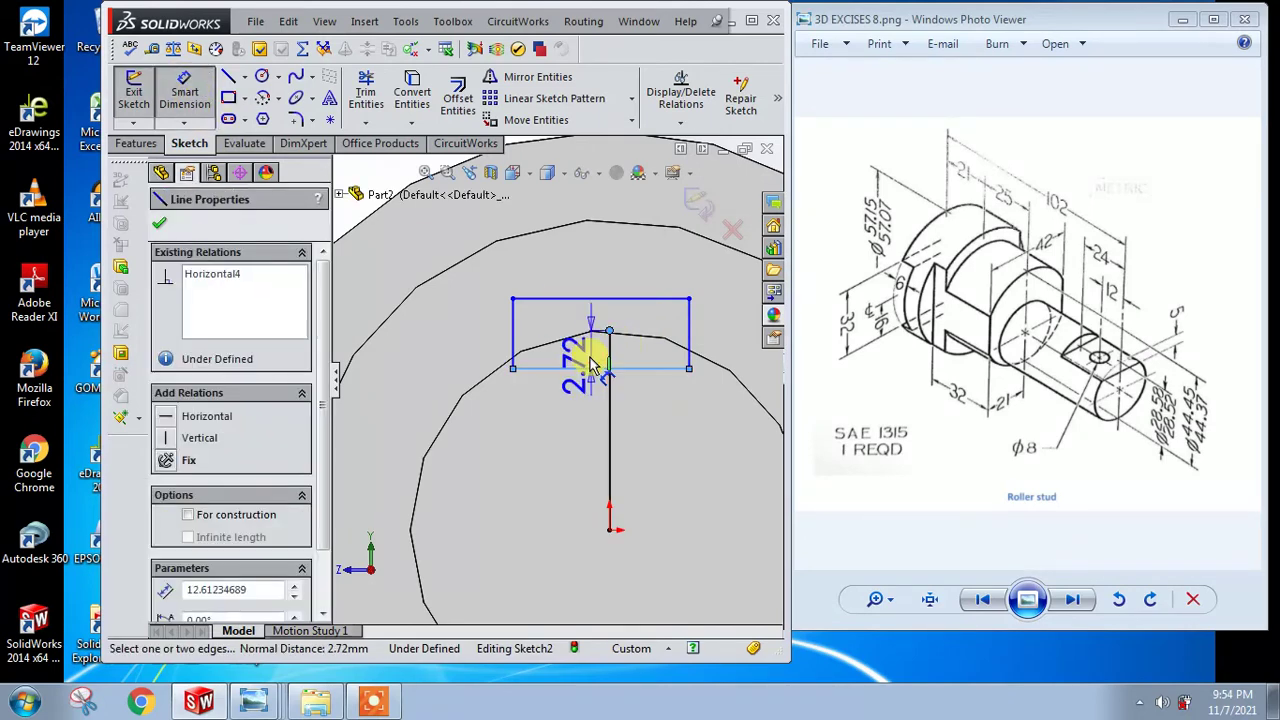
click(587, 345)
text(5)
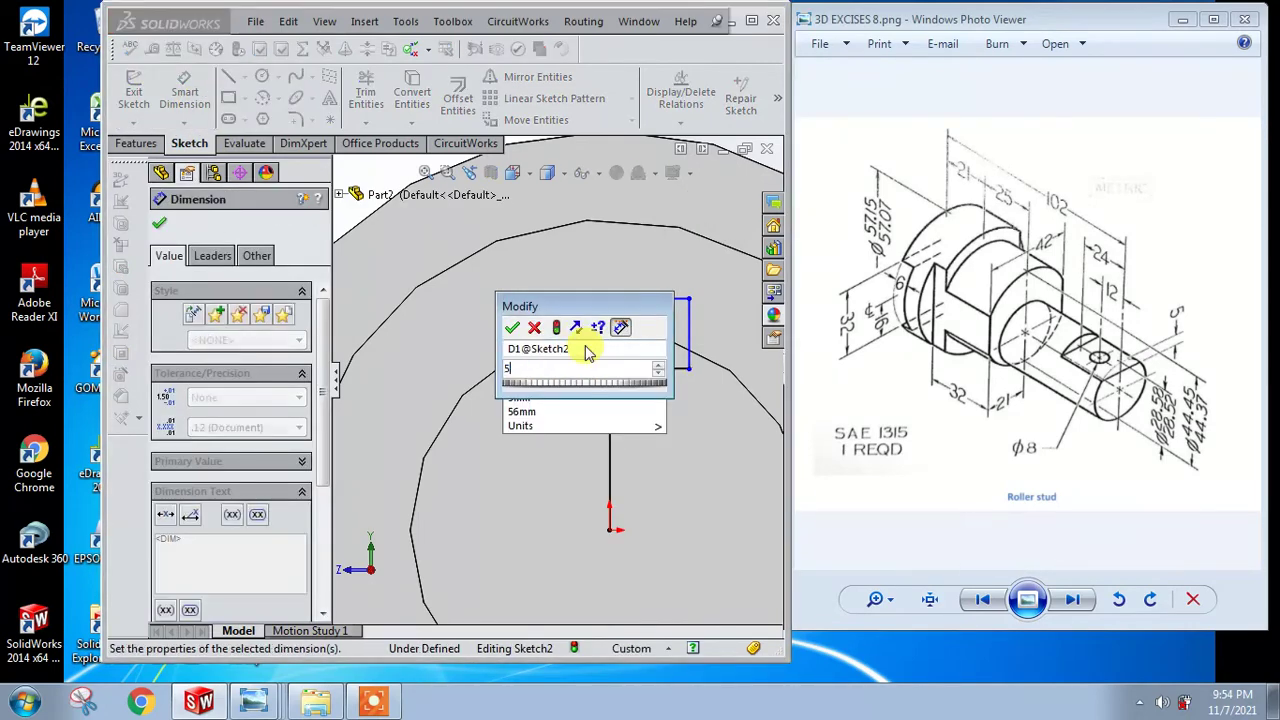
key(Return)
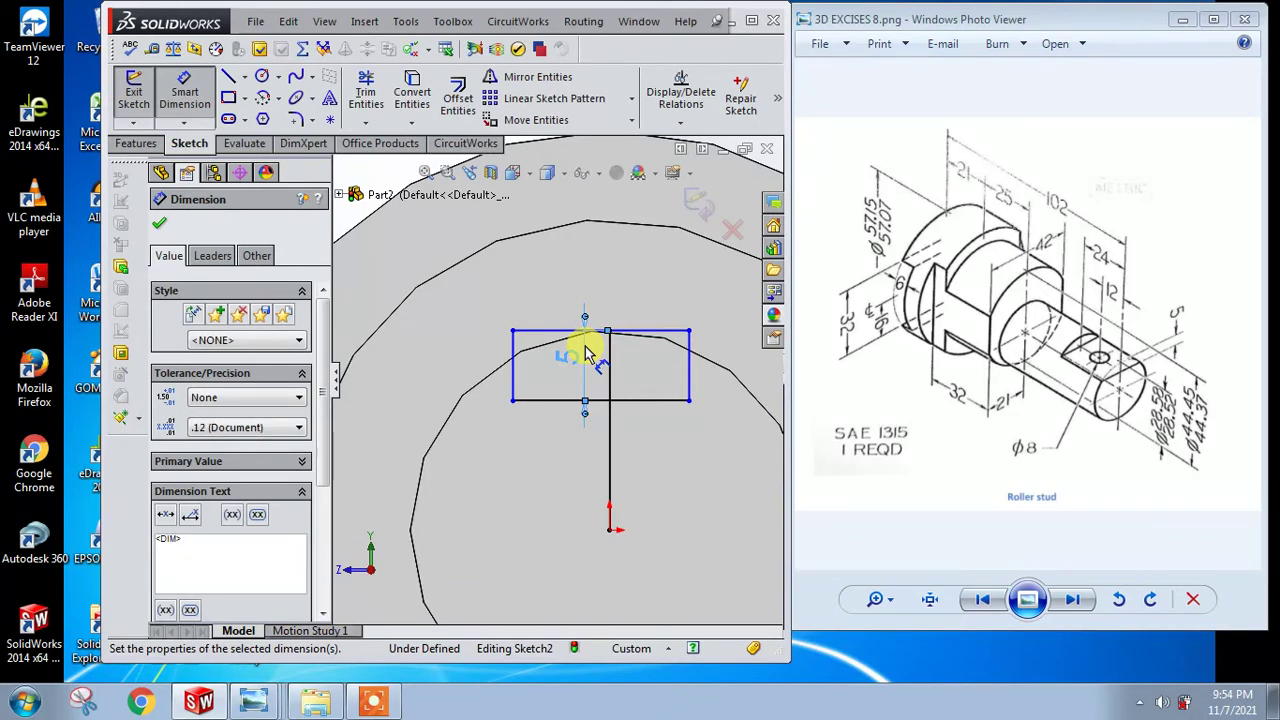
key(ctrl+z)
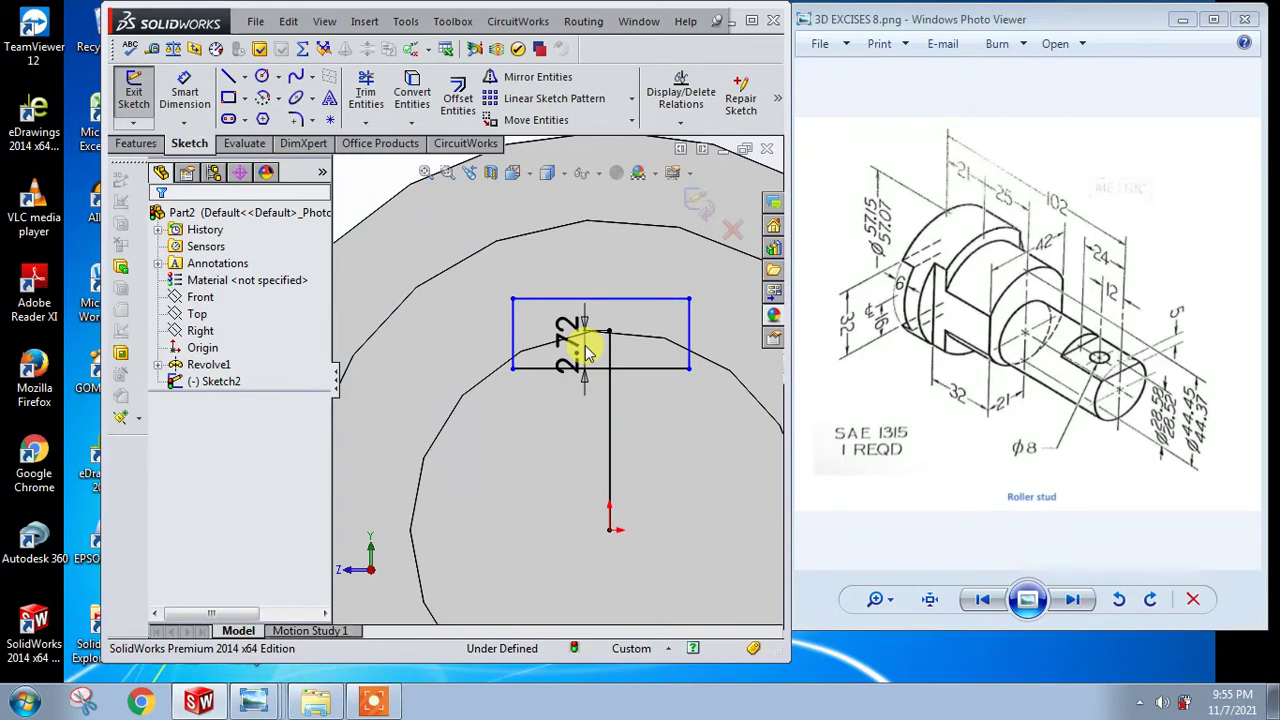
key(ctrl+z)
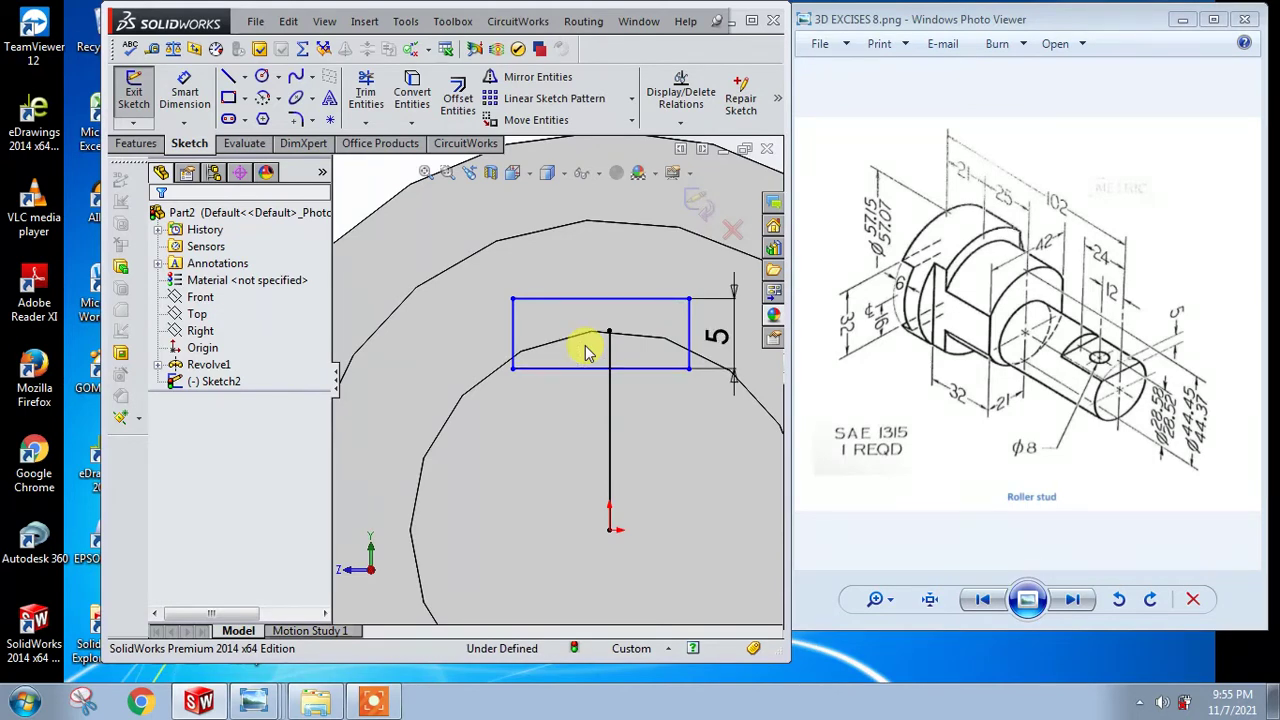
scroll(714, 329, up, 3)
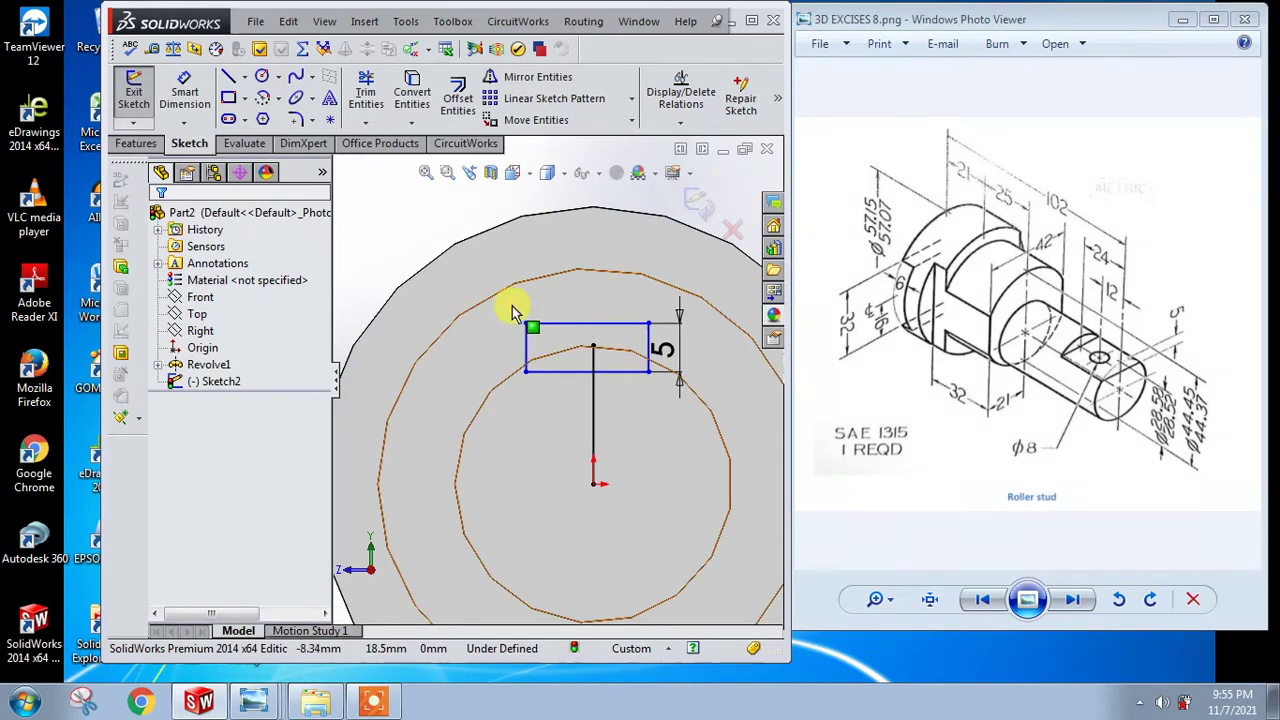
Step: Delete the unwanted sketch lines and the vertical line, then exit the empty sketch
drag(632, 383, 686, 408)
key(Delete)
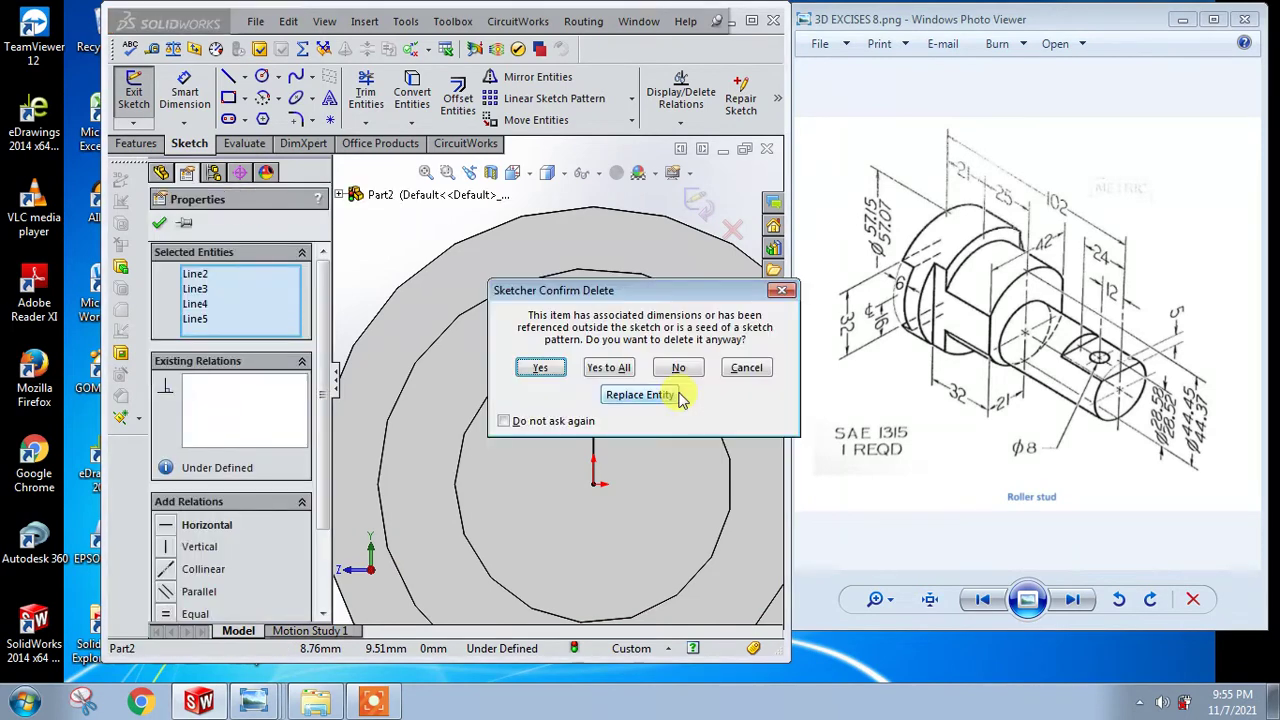
click(612, 368)
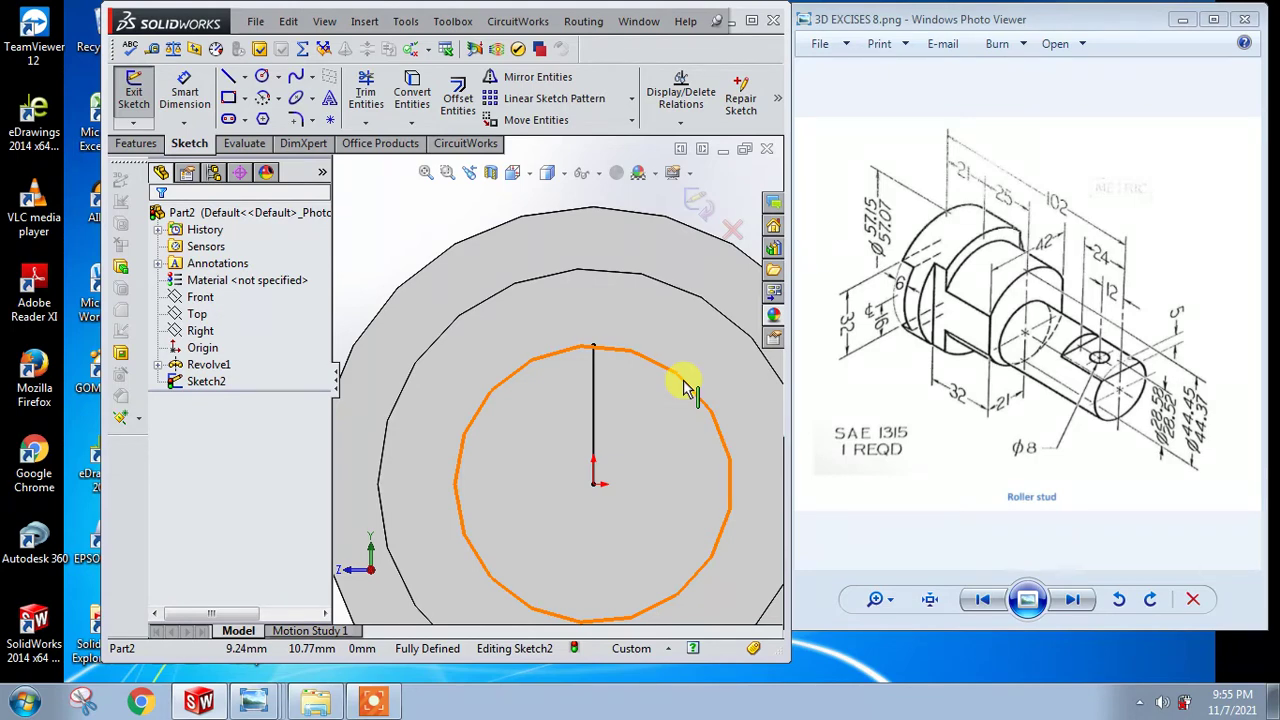
click(597, 410)
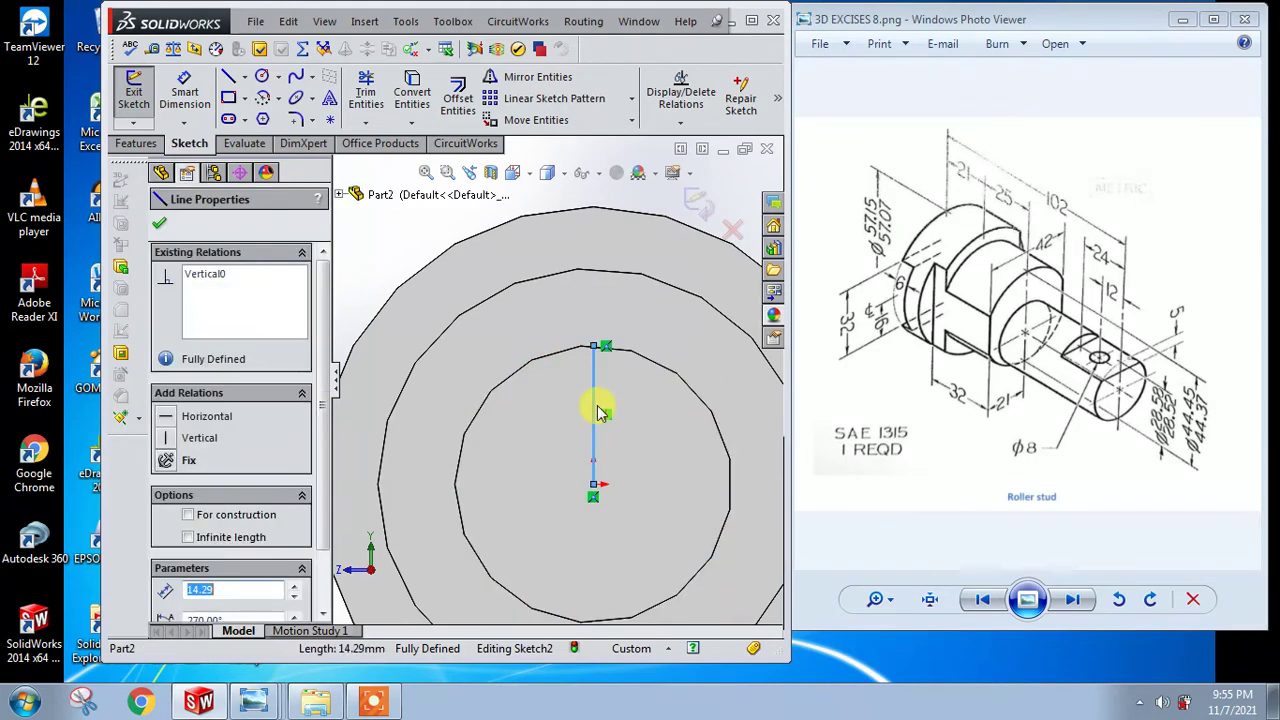
key(Delete)
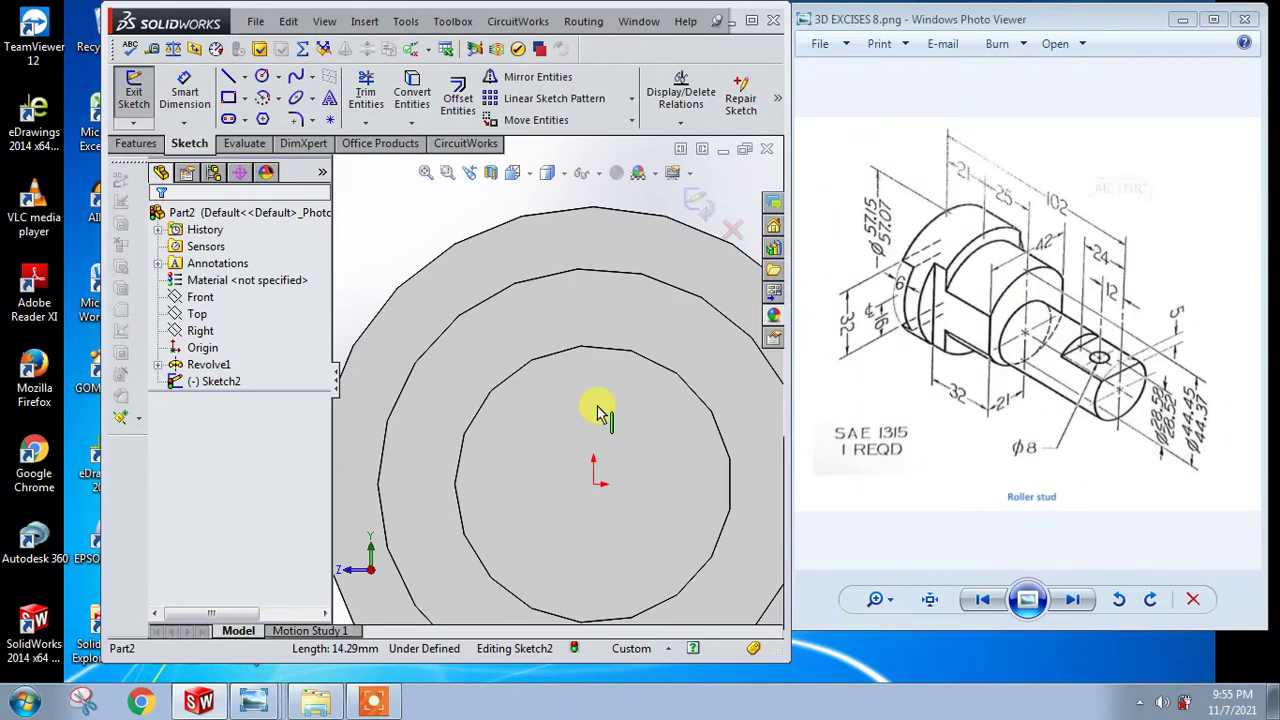
click(700, 202)
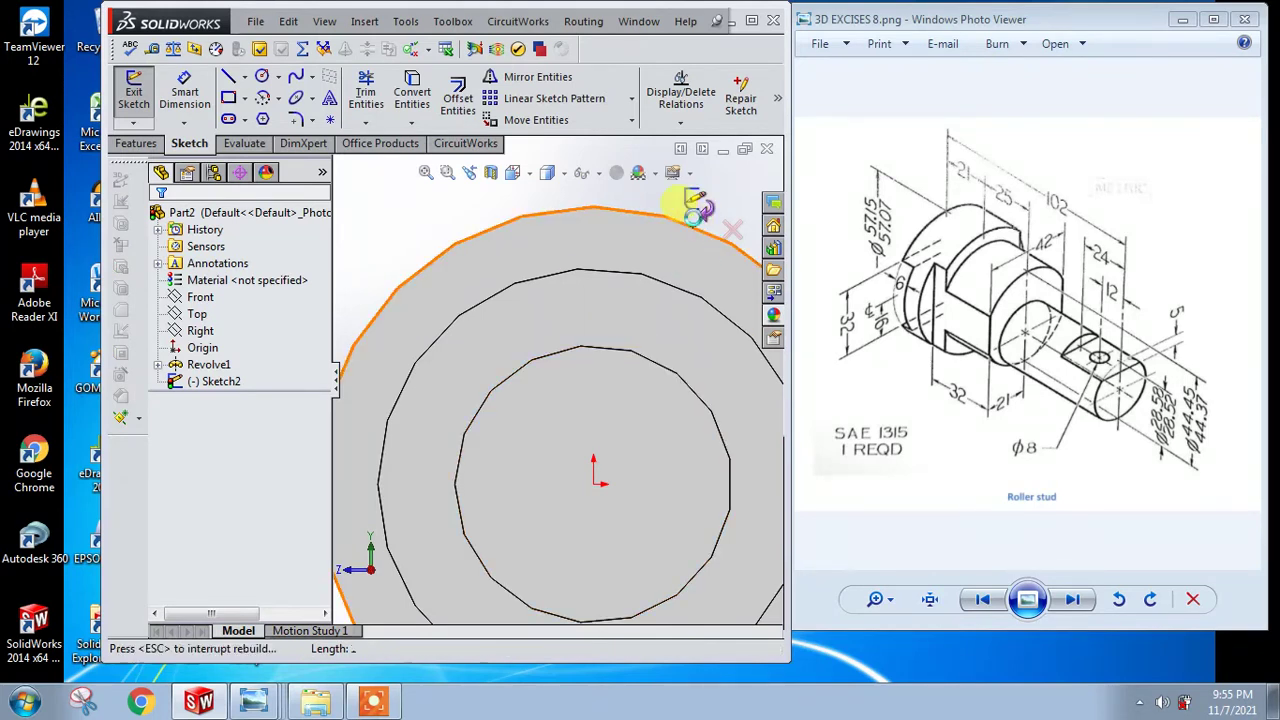
Step: Switch to isometric view, select the Top plane, and orbit the roller stud
click(515, 173)
click(608, 220)
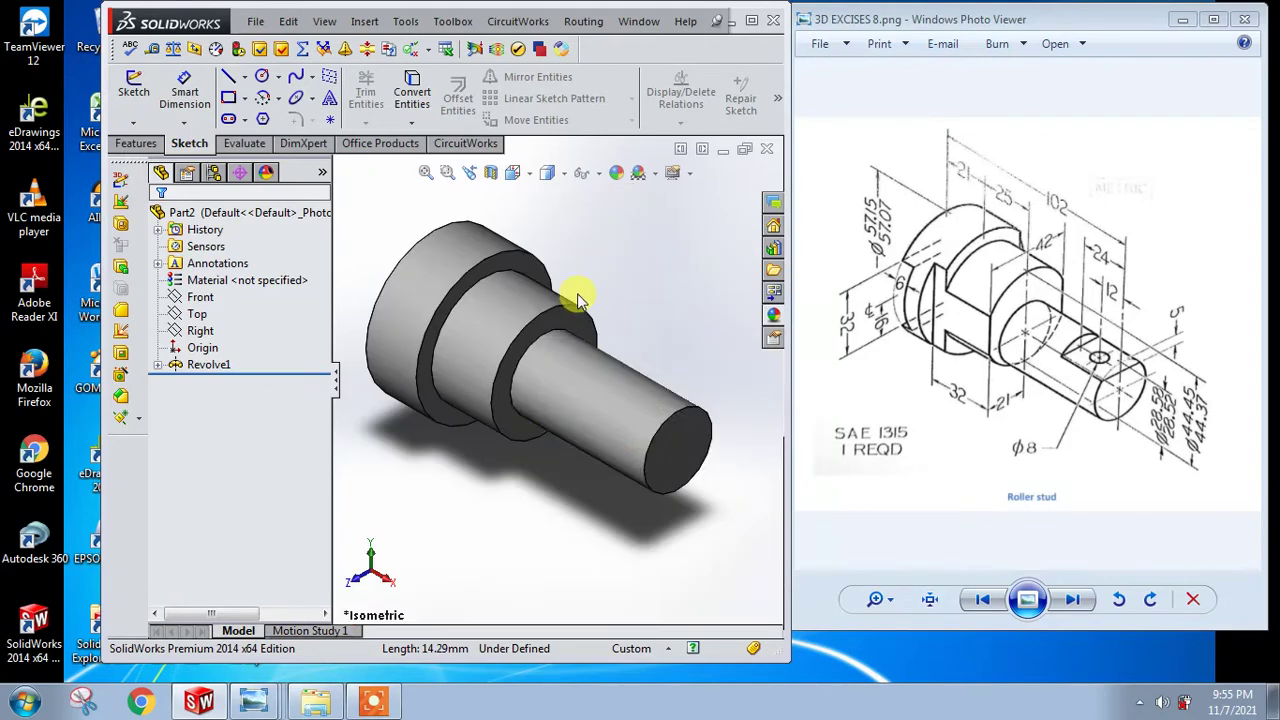
click(197, 313)
mouse_move(515, 340)
middle_down()
mouse_move(529, 346)
mouse_move(556, 305)
mouse_move(538, 290)
mouse_move(543, 309)
mouse_move(586, 286)
middle_up()
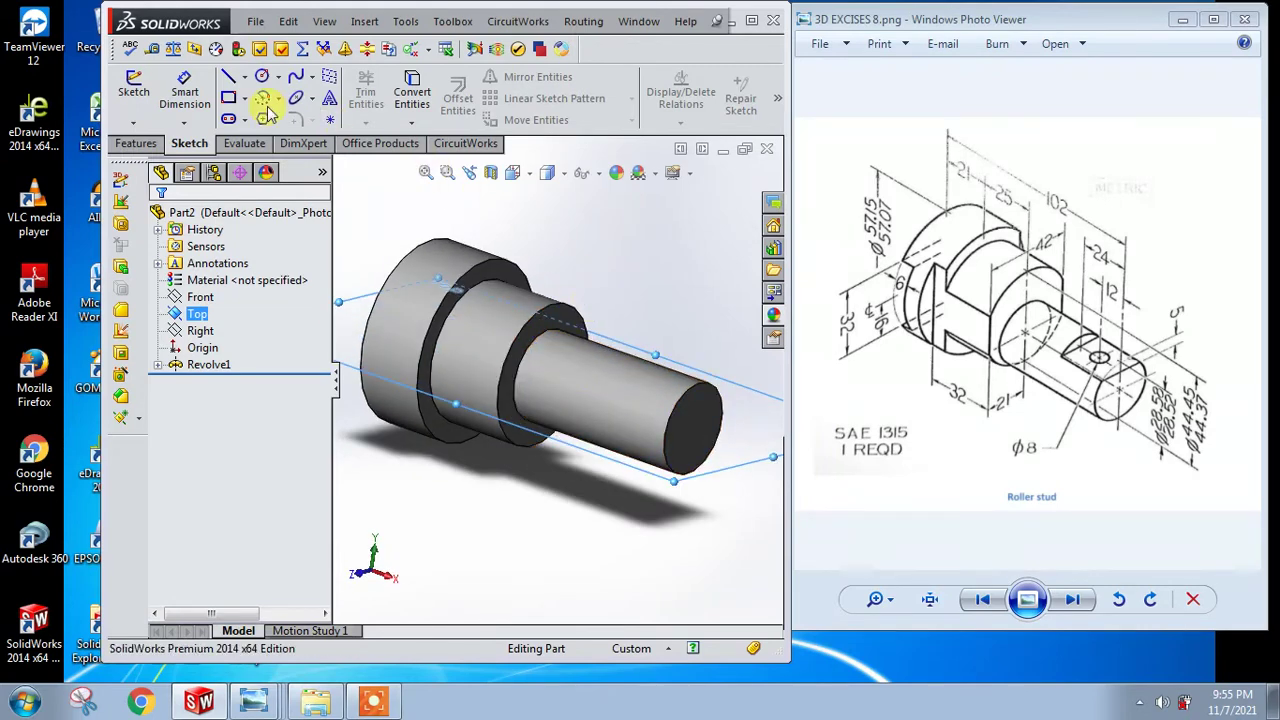
click(152, 49)
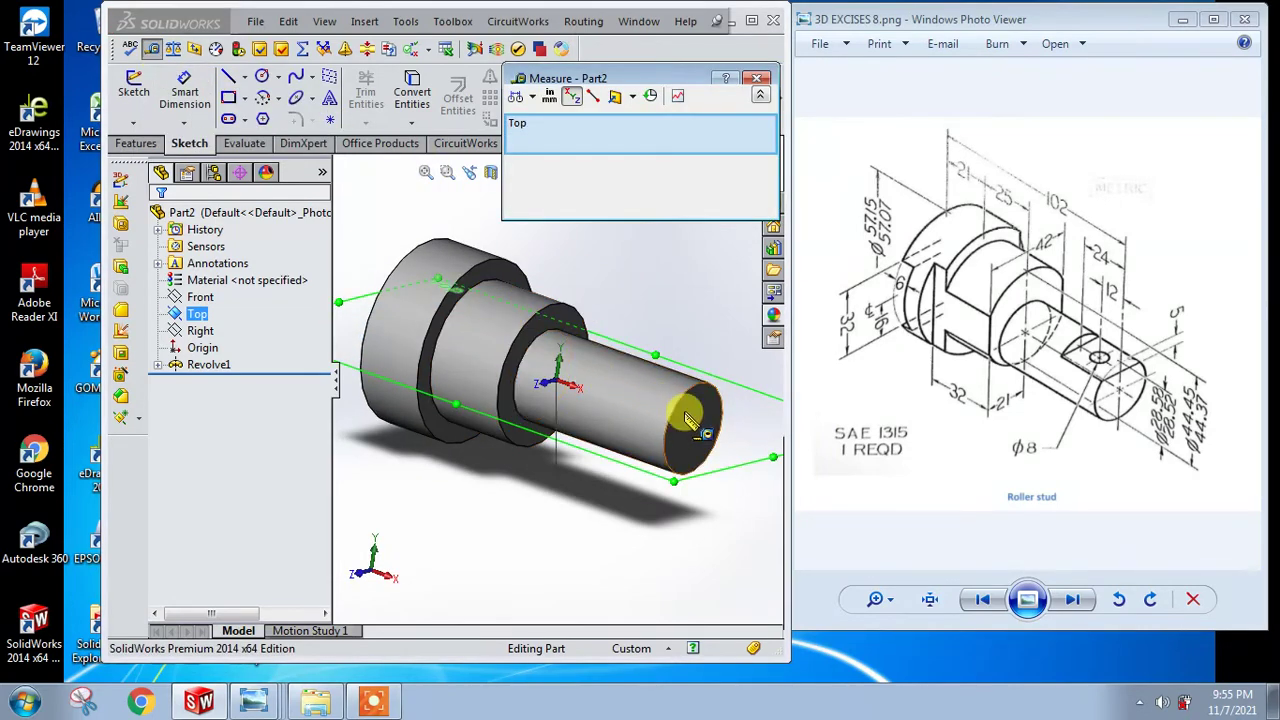
click(695, 324)
click(676, 356)
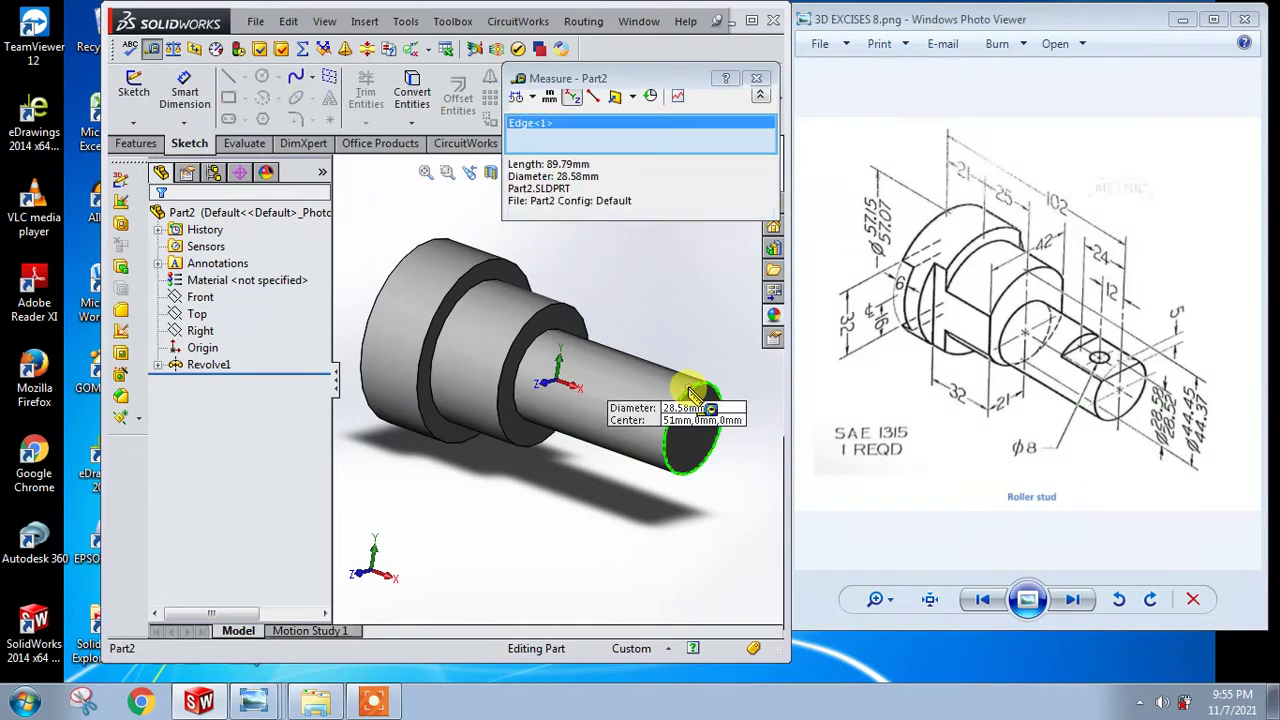
click(760, 80)
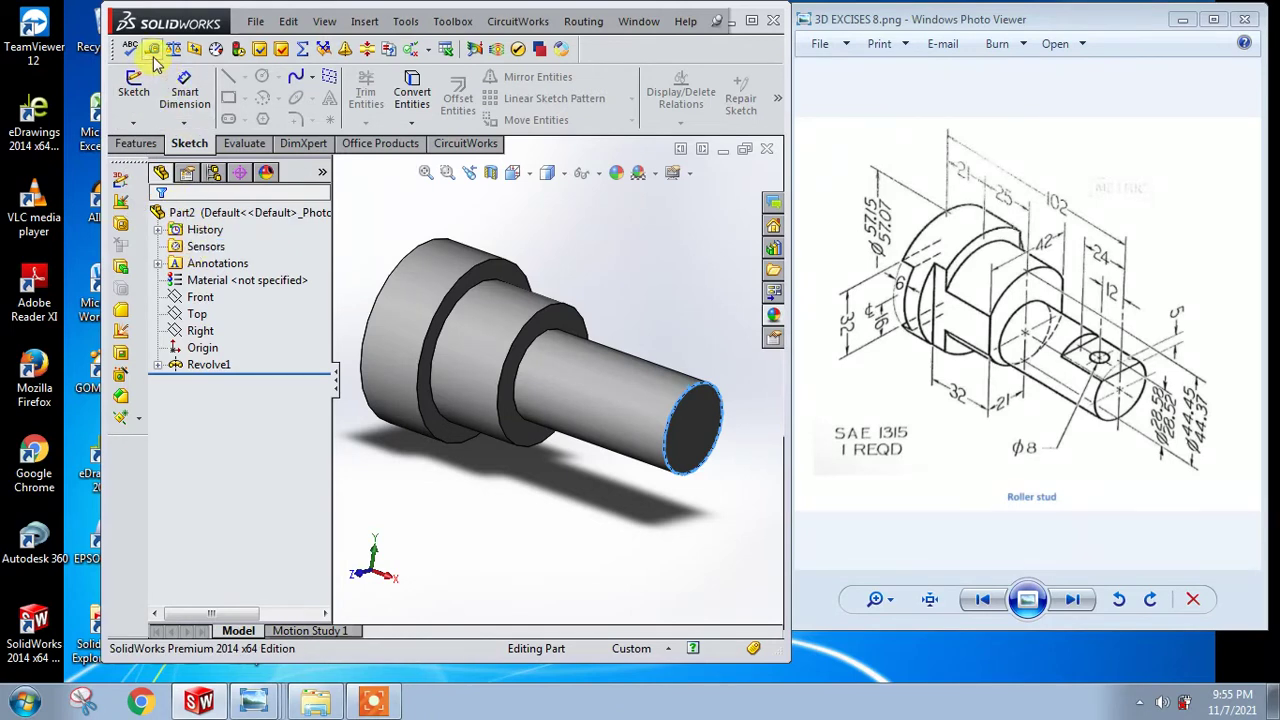
Step: With the Top plane selected in isometric view, start a reference plane previewing a 10 mm offset
click(196, 315)
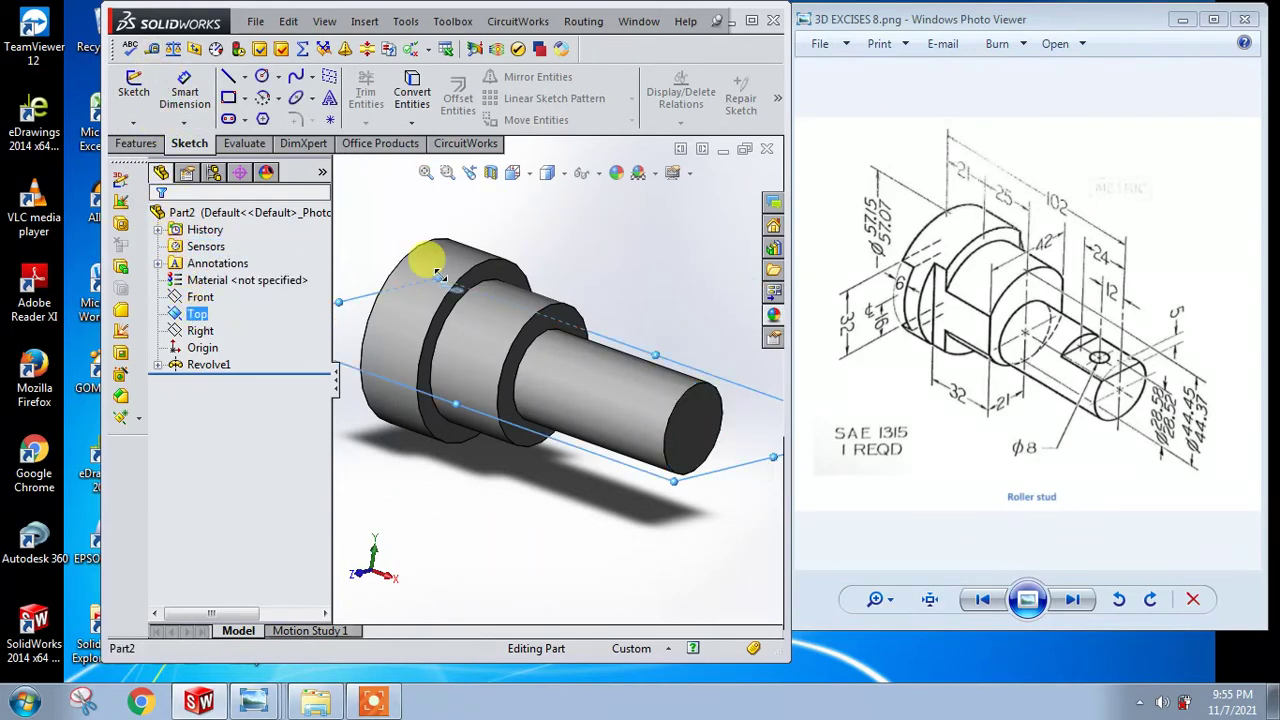
click(512, 172)
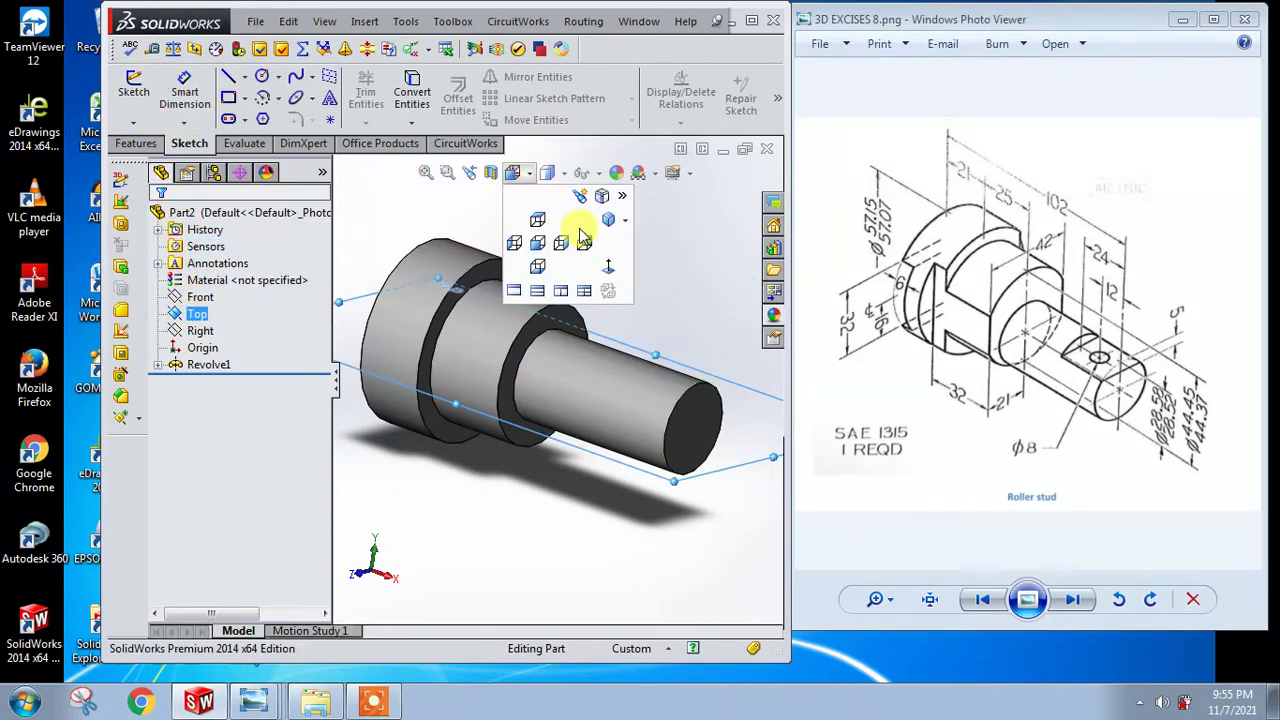
click(607, 222)
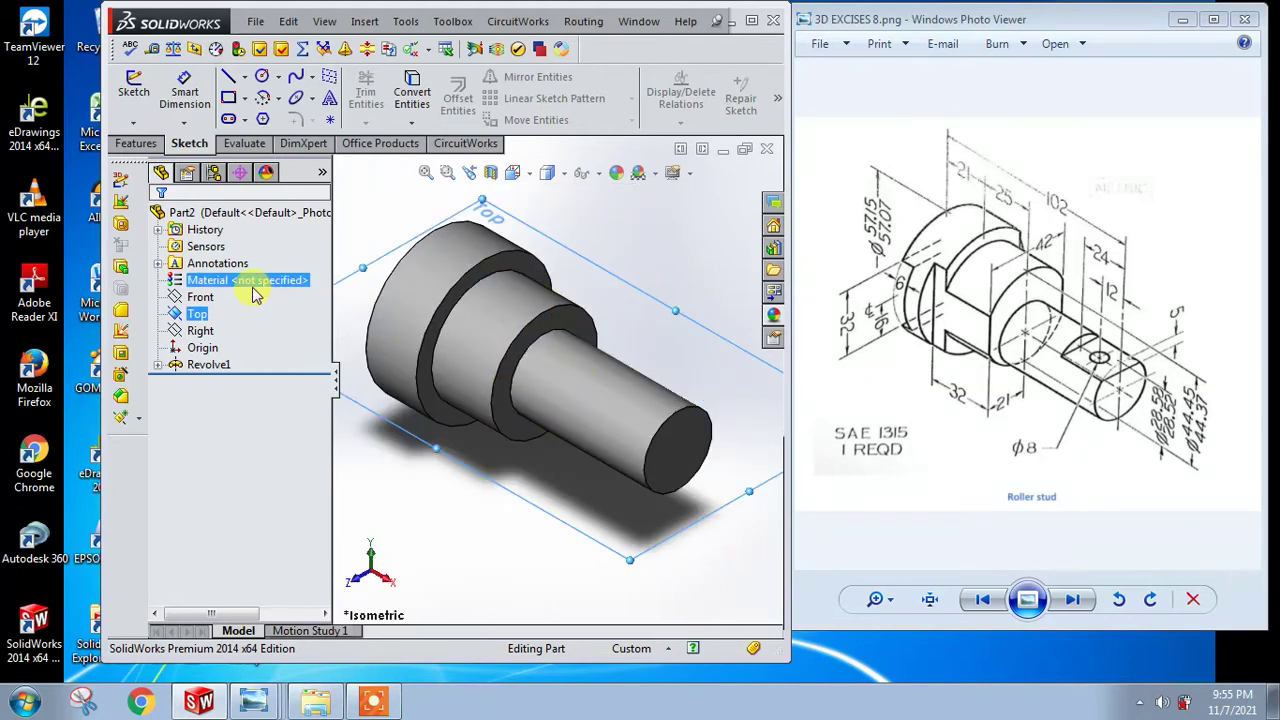
click(136, 143)
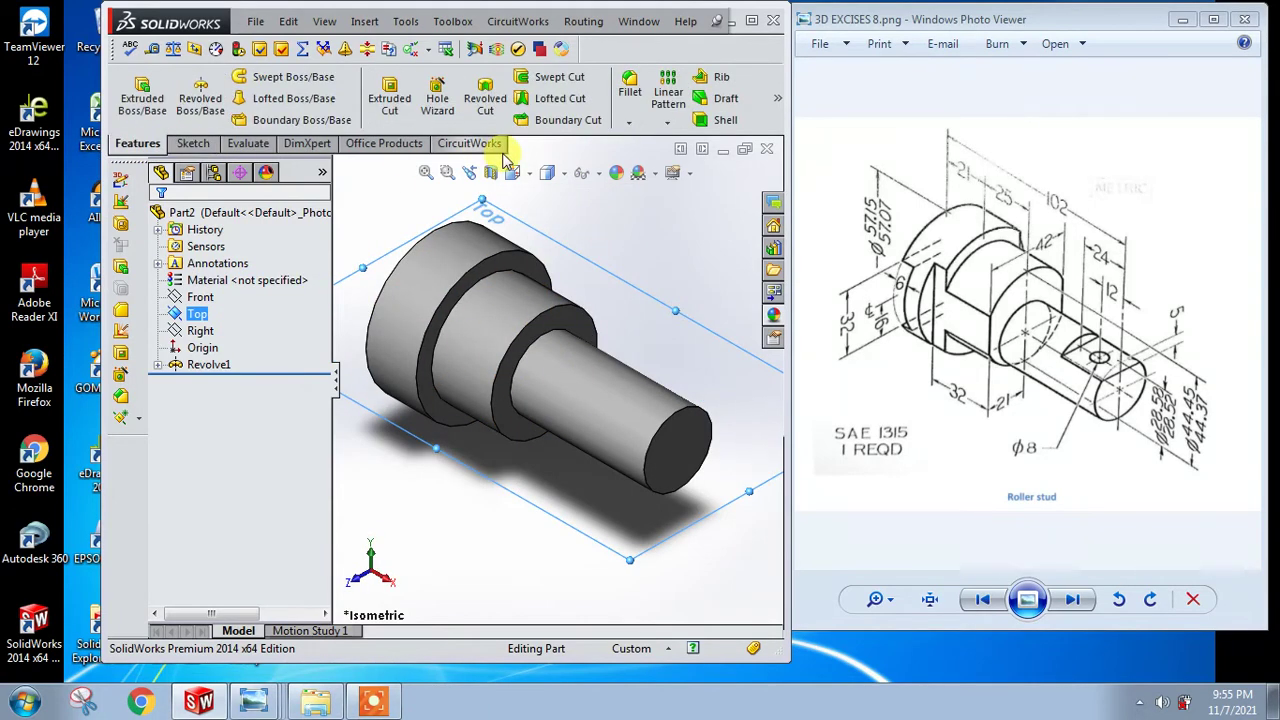
click(667, 123)
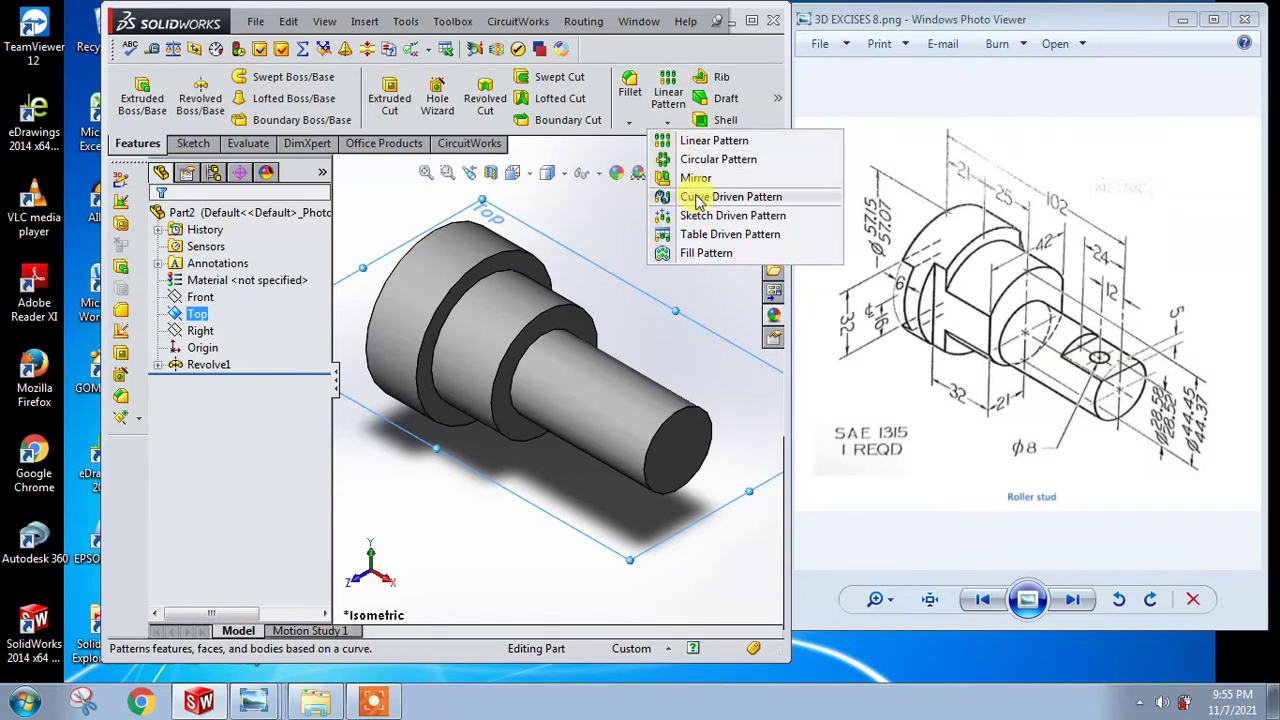
click(777, 98)
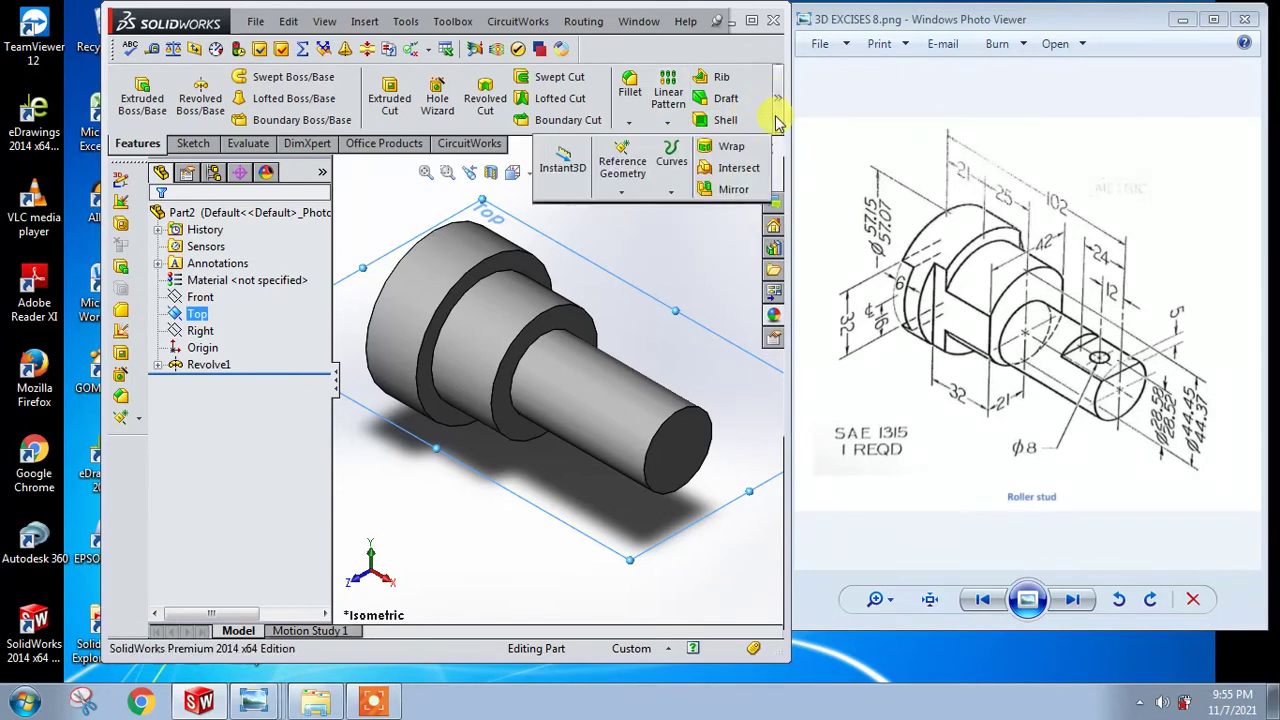
click(621, 191)
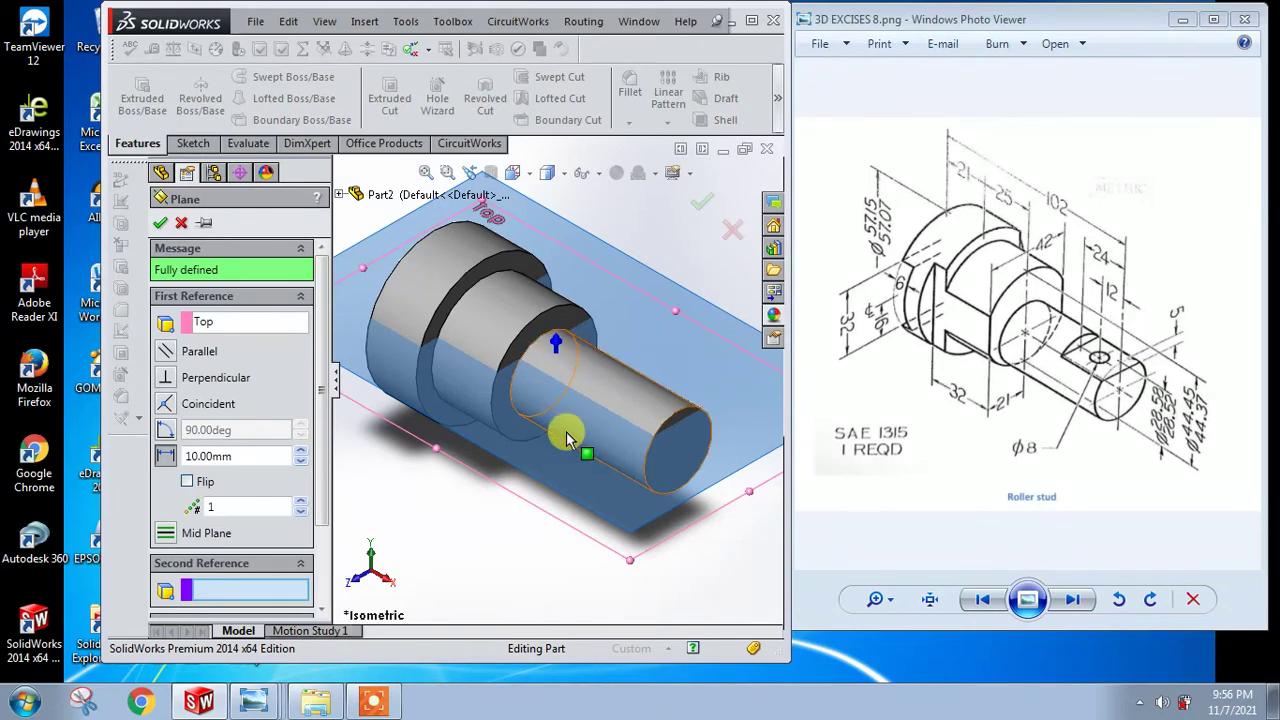
Step: Create Plane1 offset 9.29 mm (14.29 − 5) from Top, flipped to sit above
middle_drag(571, 443, 586, 371)
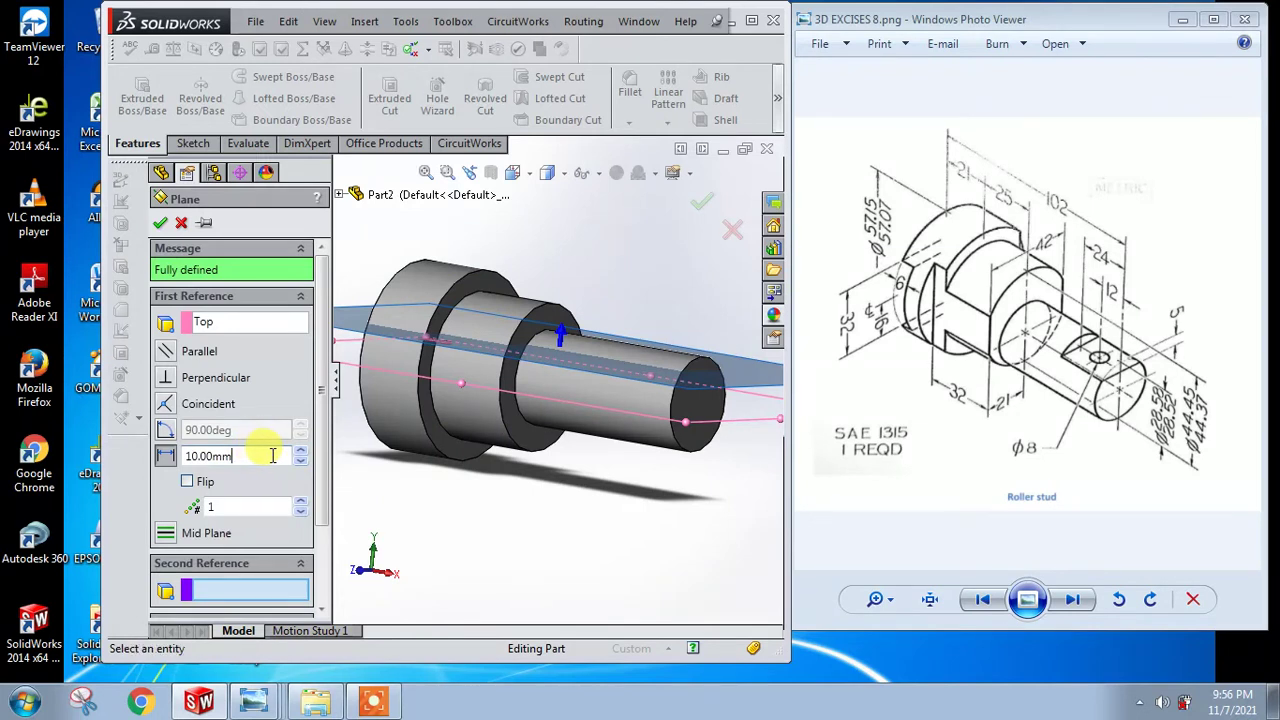
drag(263, 456, 172, 456)
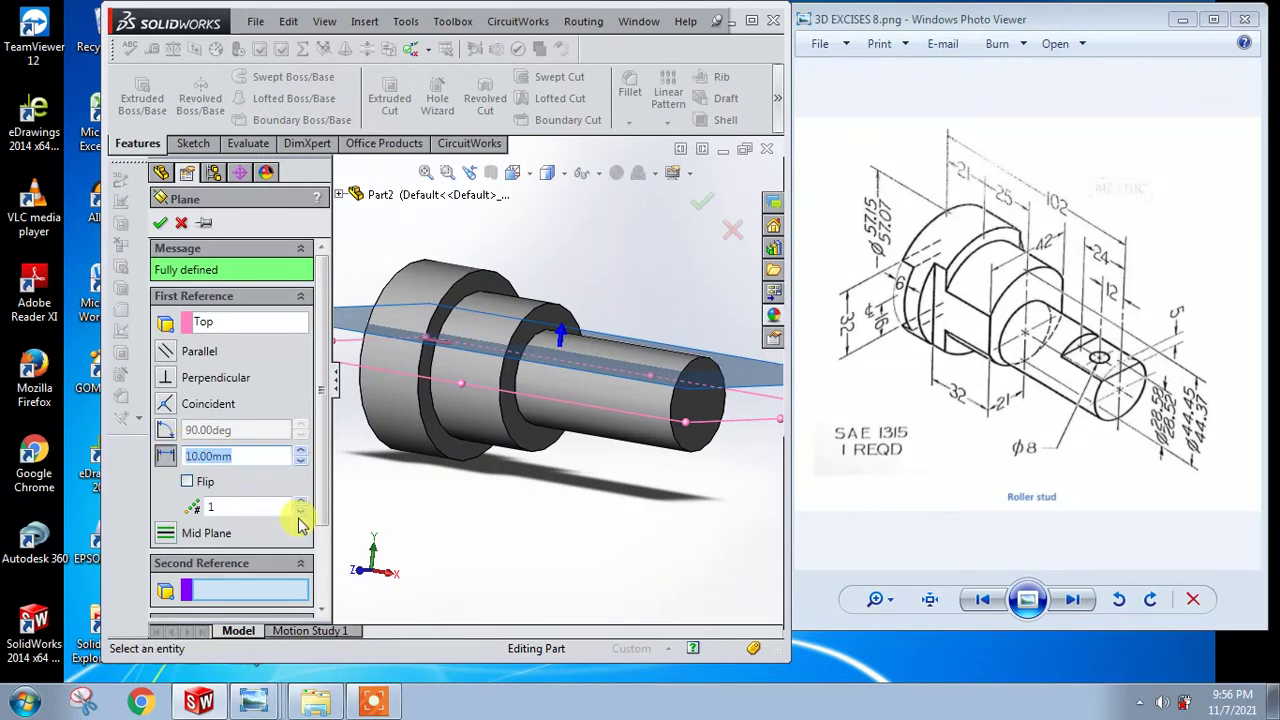
text(1)
key(Return)
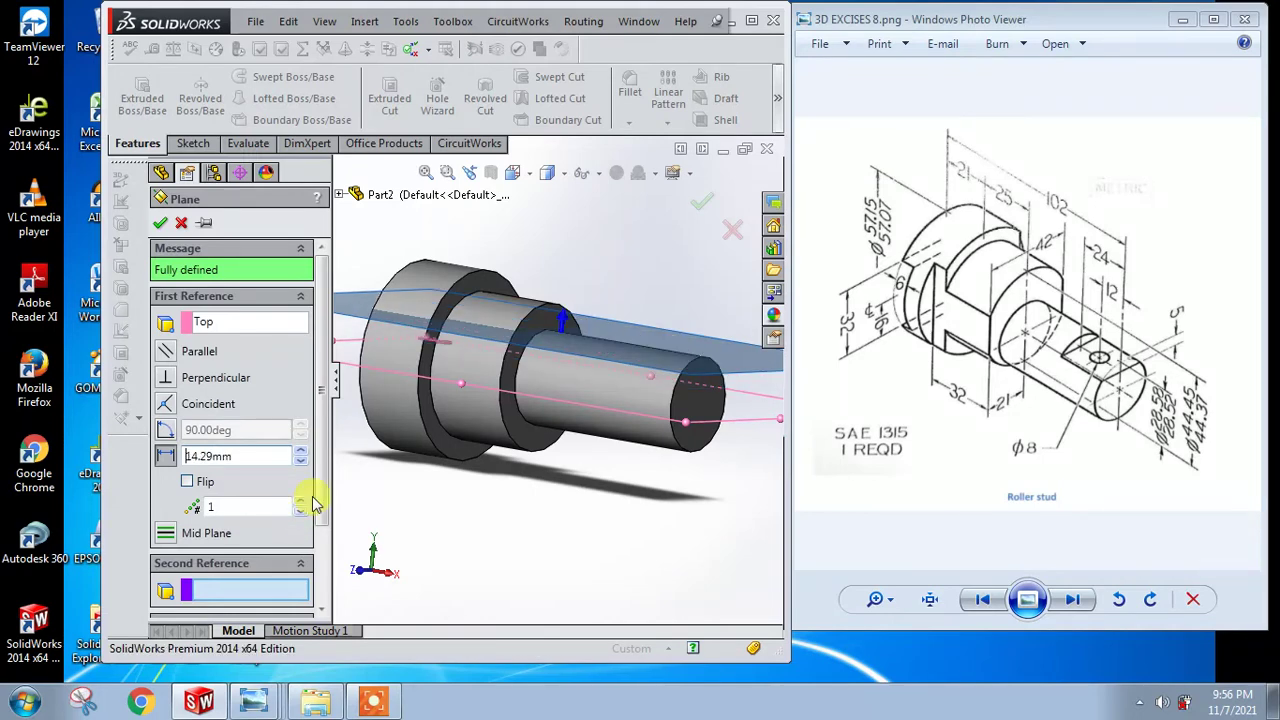
mouse_move(571, 451)
middle_down()
mouse_move(530, 422)
mouse_move(522, 436)
mouse_move(587, 427)
mouse_move(519, 430)
mouse_move(535, 445)
mouse_move(514, 429)
mouse_move(561, 445)
middle_up()
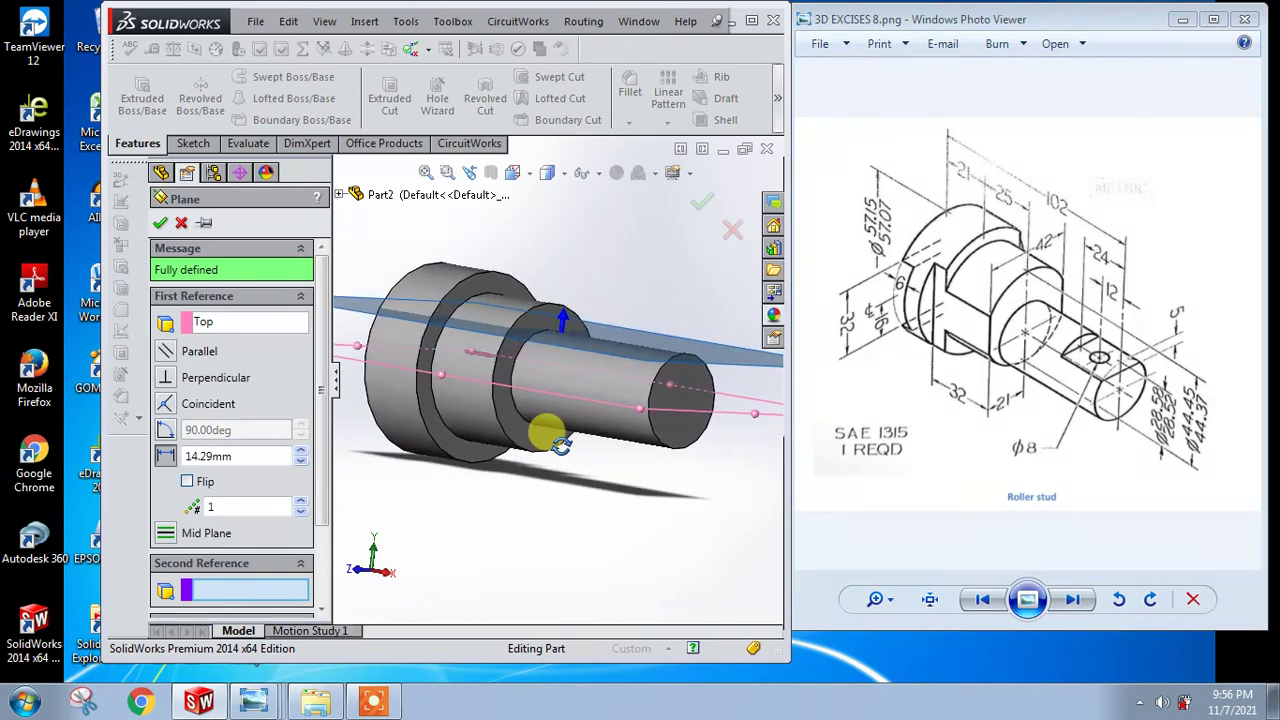
click(187, 481)
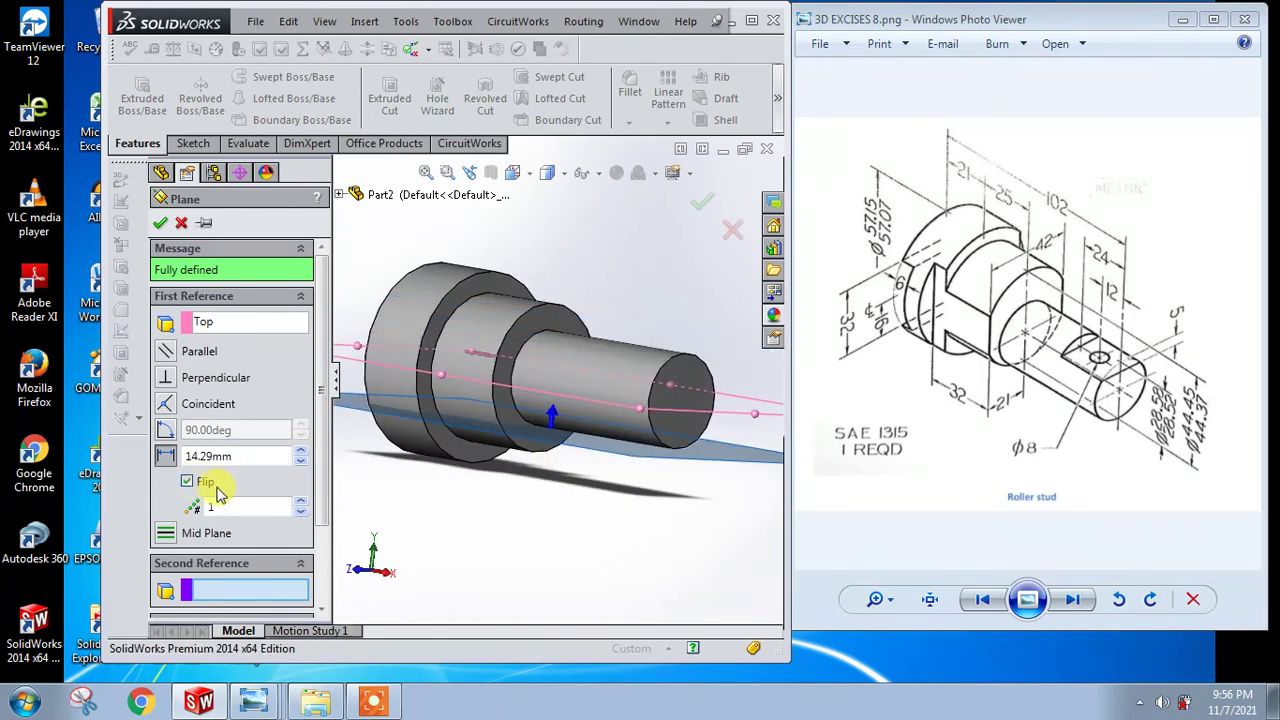
click(262, 455)
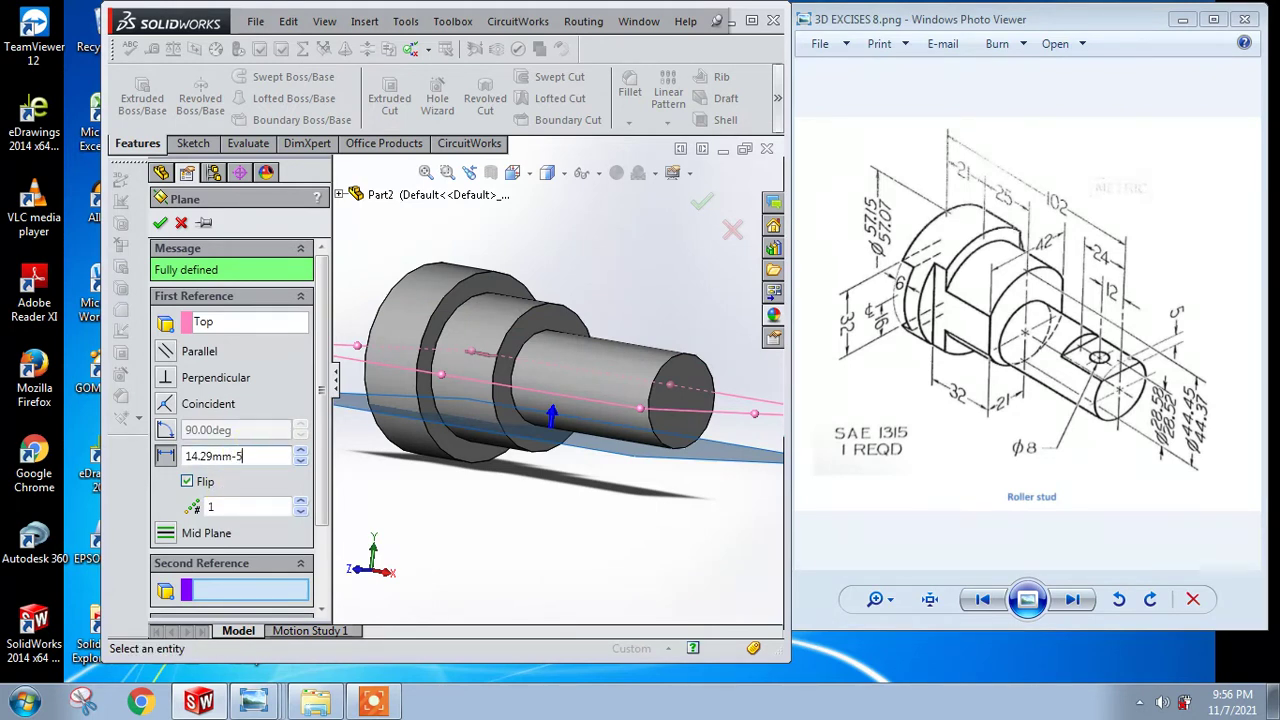
text(9.29)
key(Return)
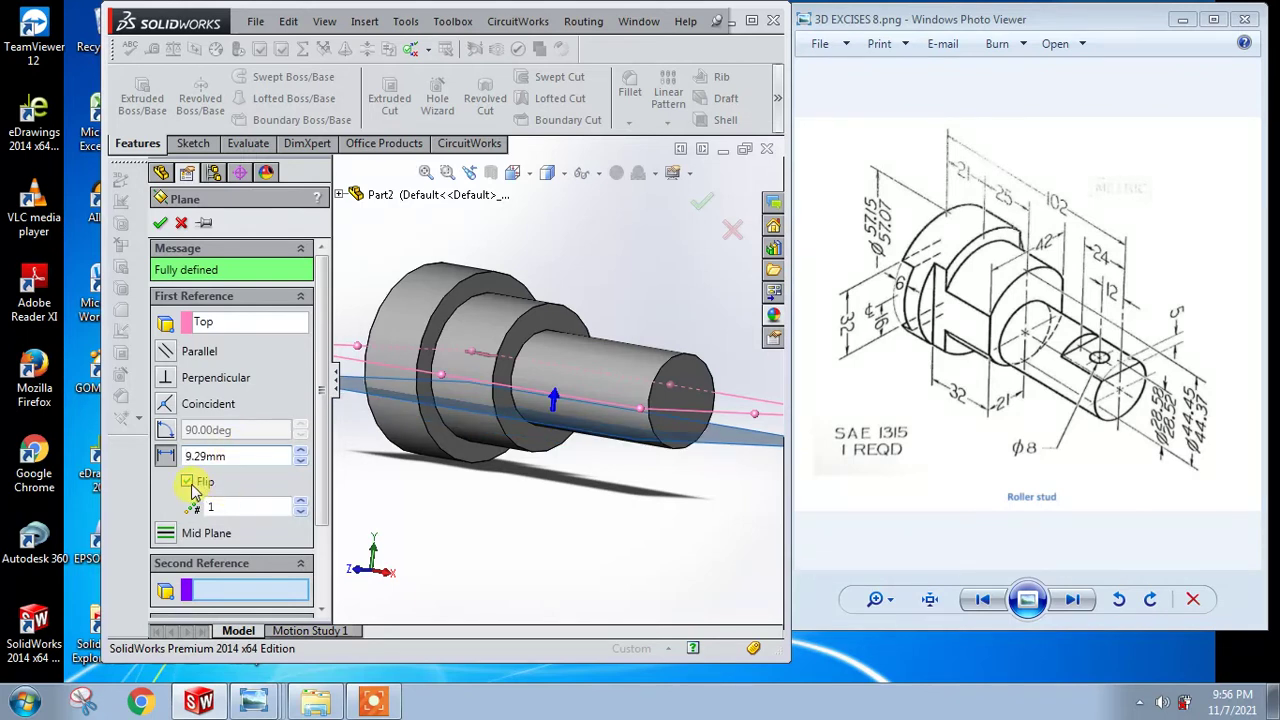
click(188, 482)
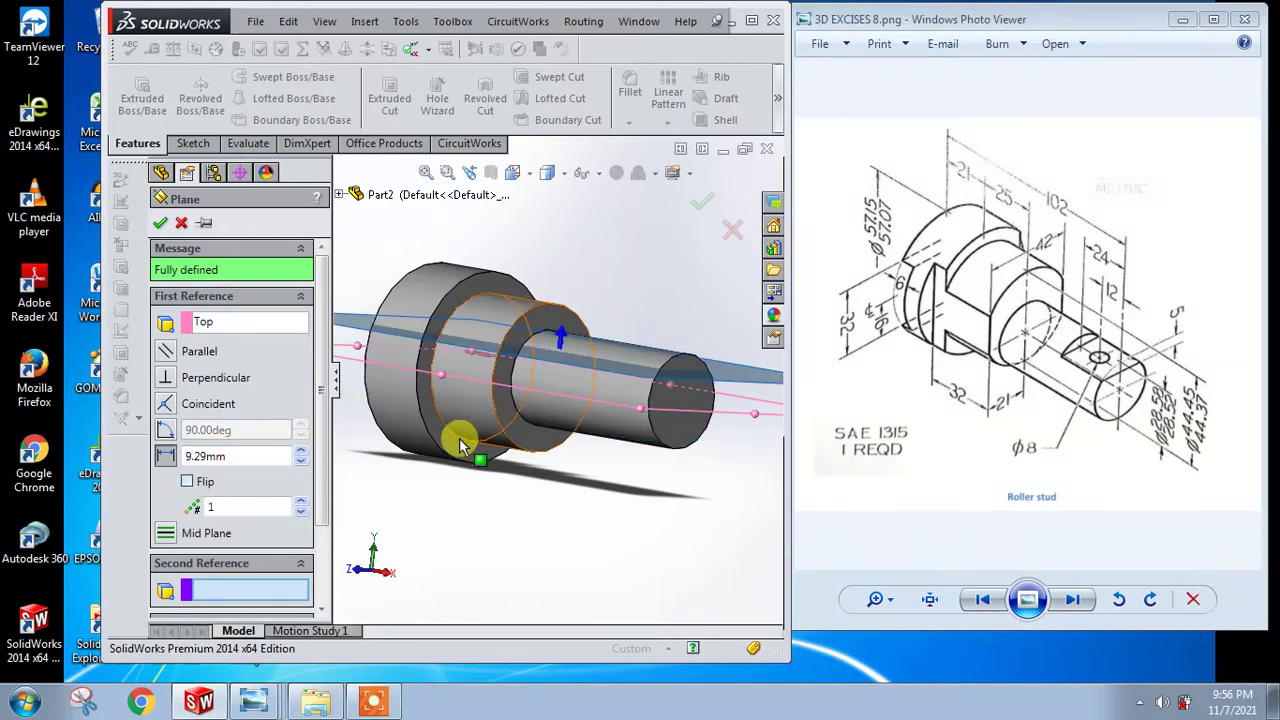
click(160, 222)
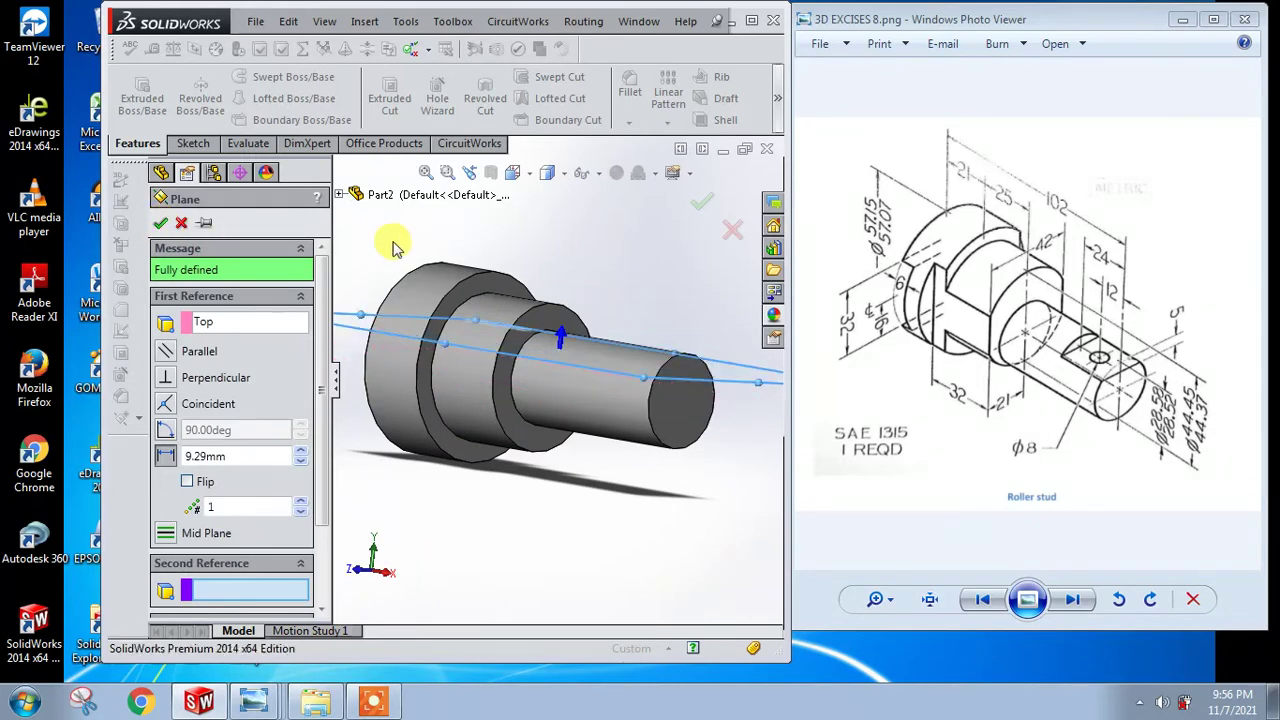
Step: In Top view on Plane1, sketch a rectangle from the shaft's top edge to its end's bottom corner
click(512, 172)
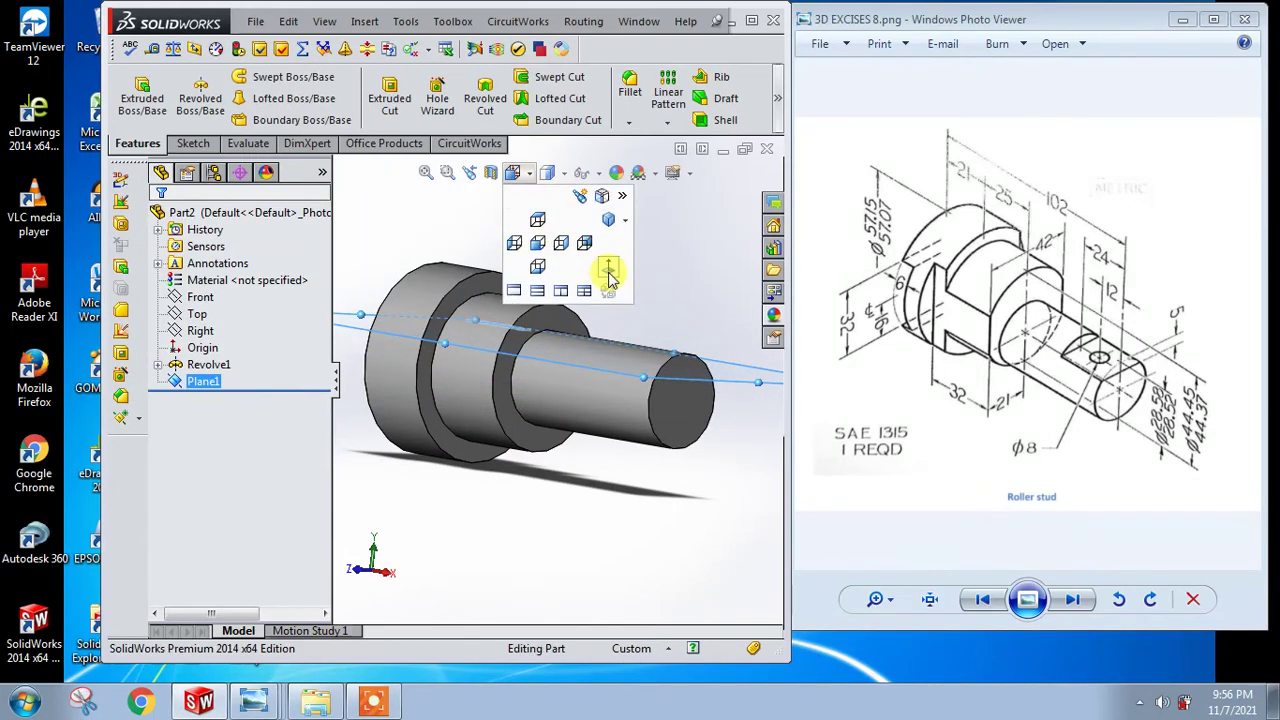
click(609, 266)
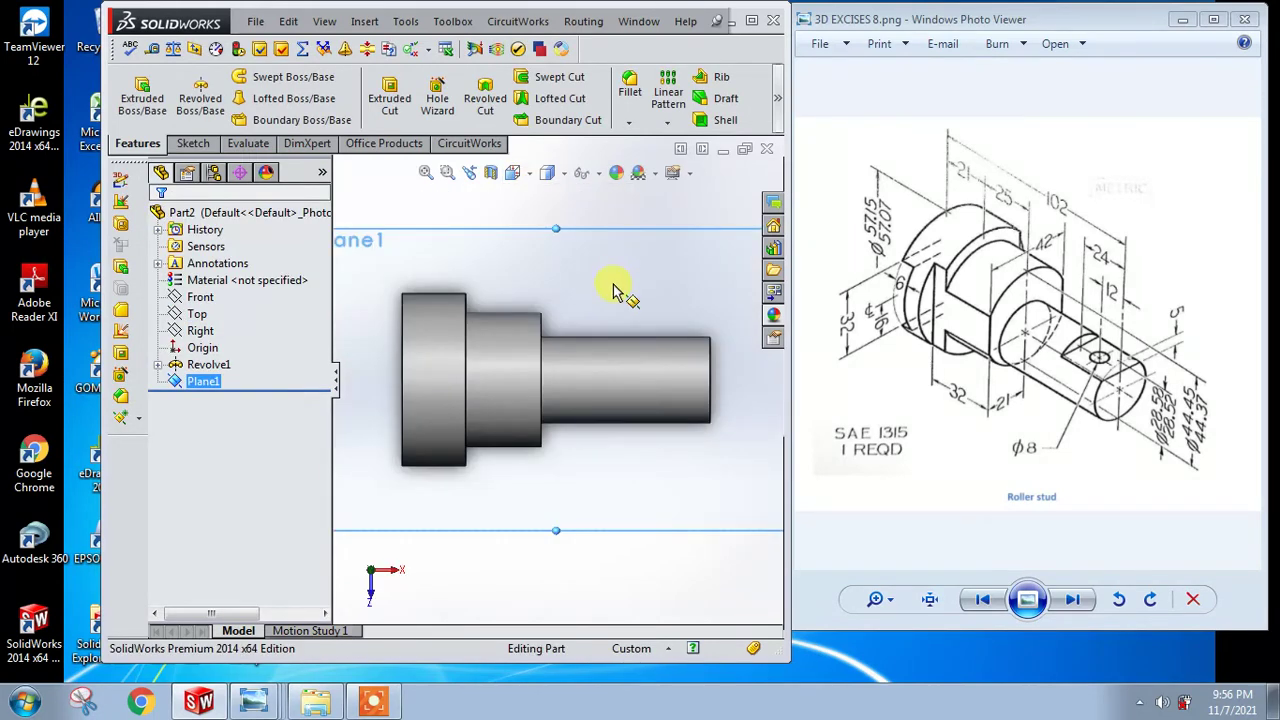
click(186, 145)
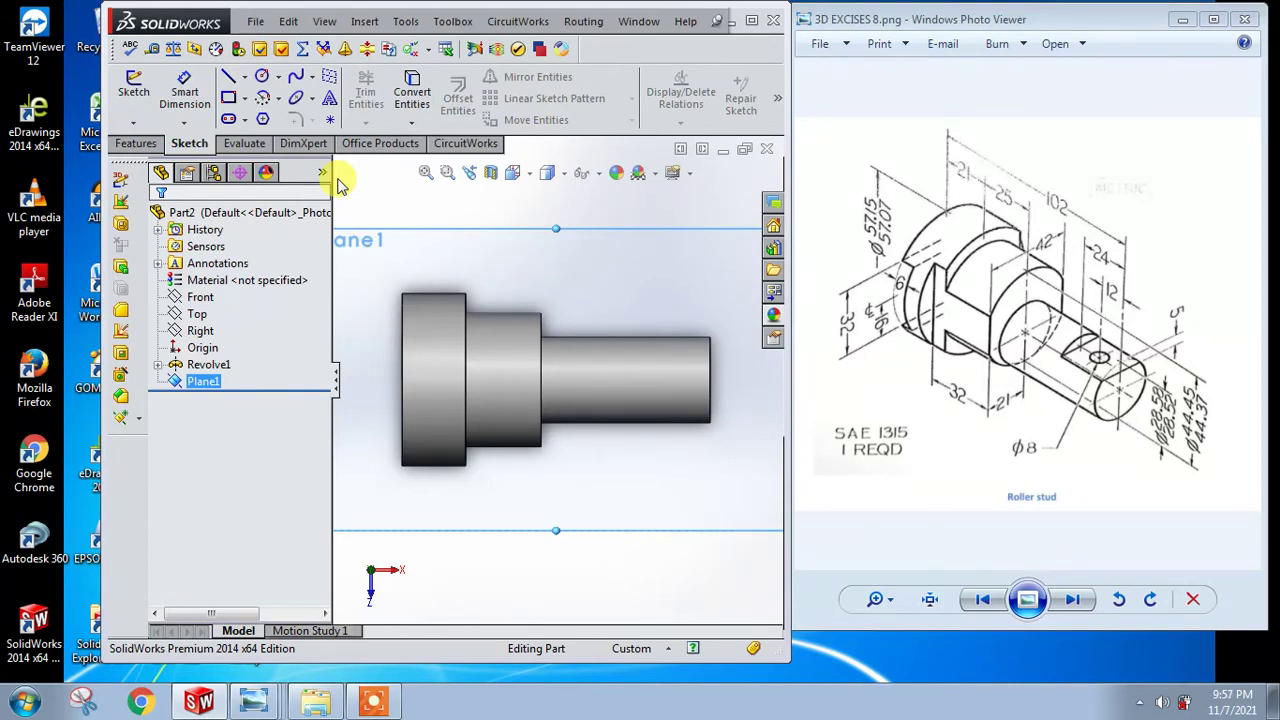
click(228, 97)
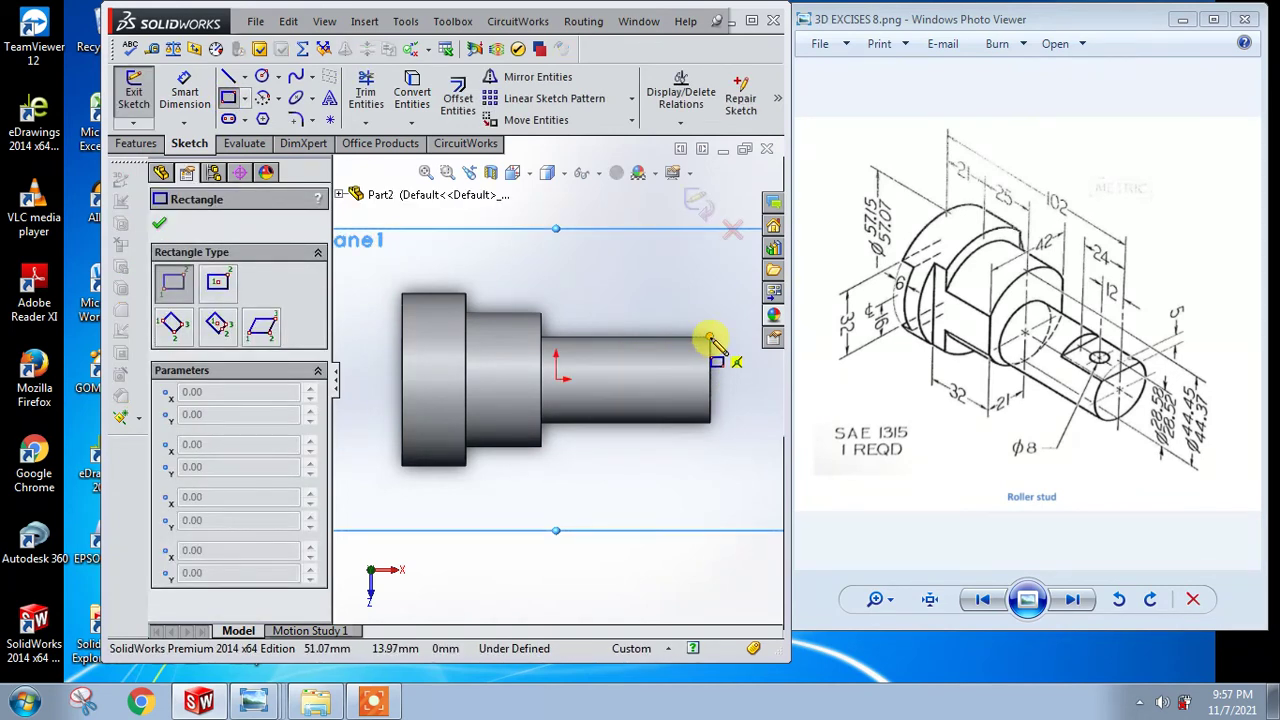
click(636, 338)
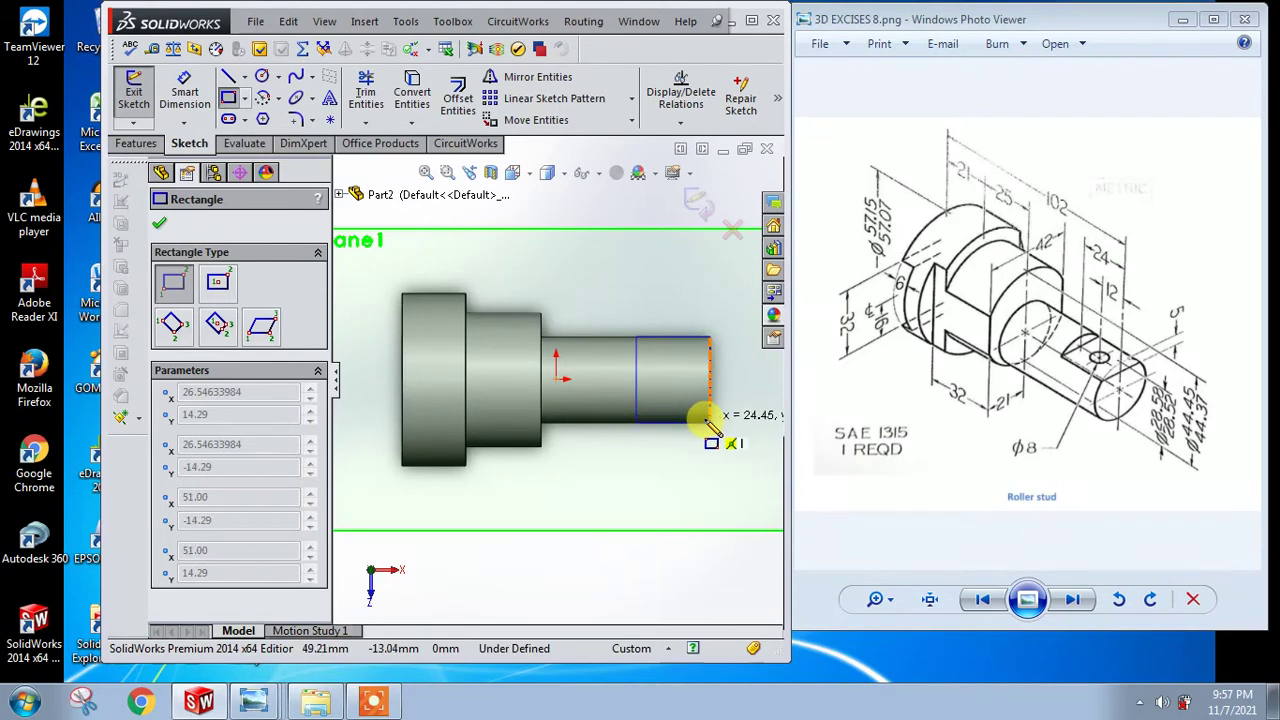
click(712, 428)
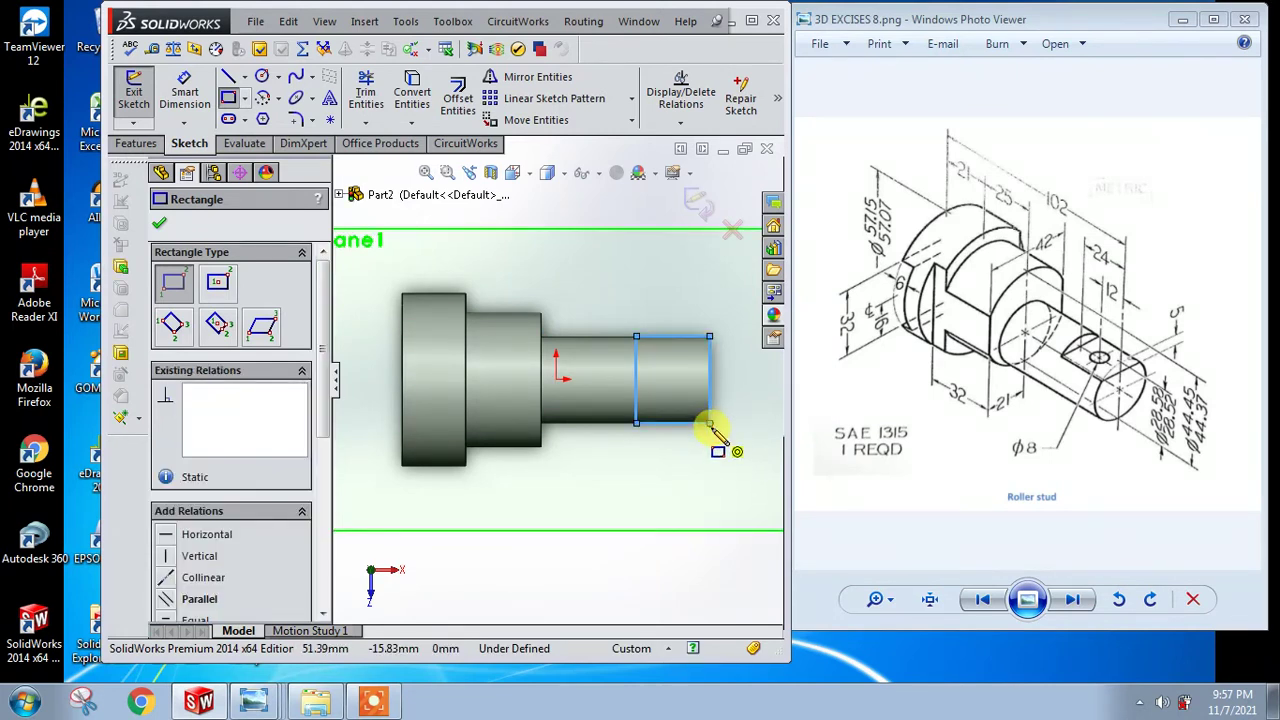
key(Escape)
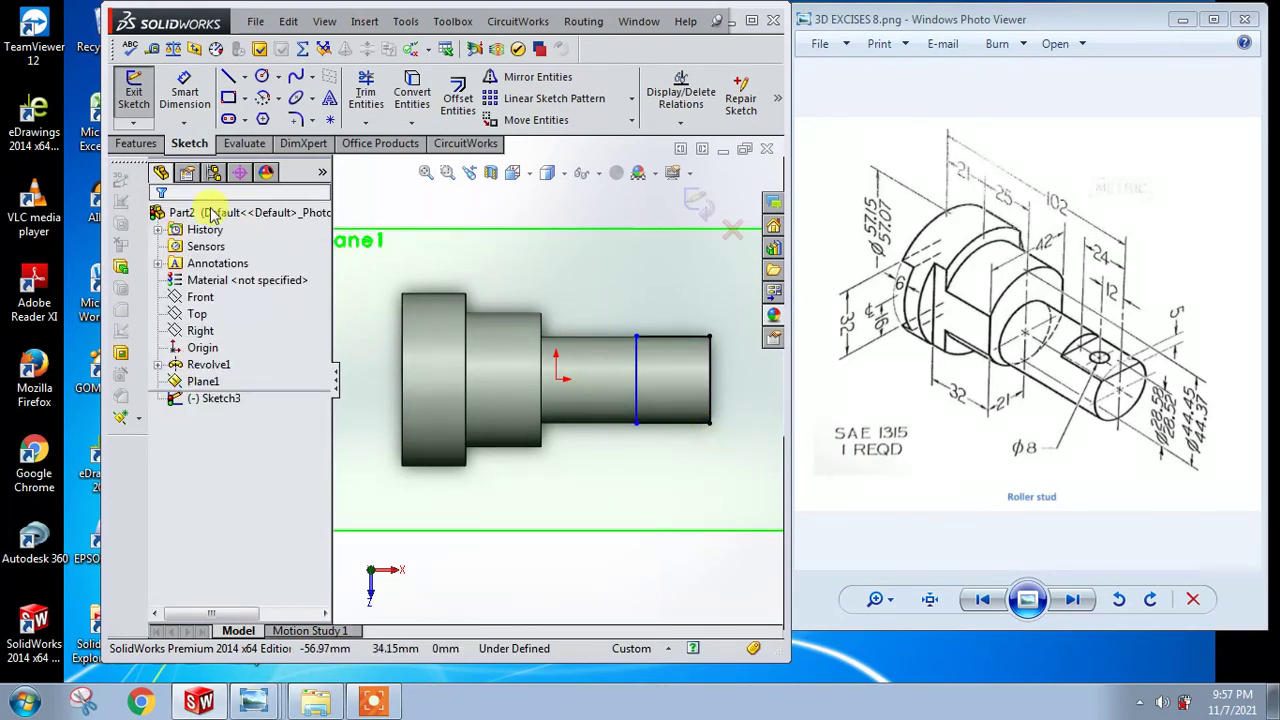
click(184, 90)
Step: Set the rectangle's top edge to 24 and extrude-cut it 10 mm deep
click(680, 333)
click(684, 318)
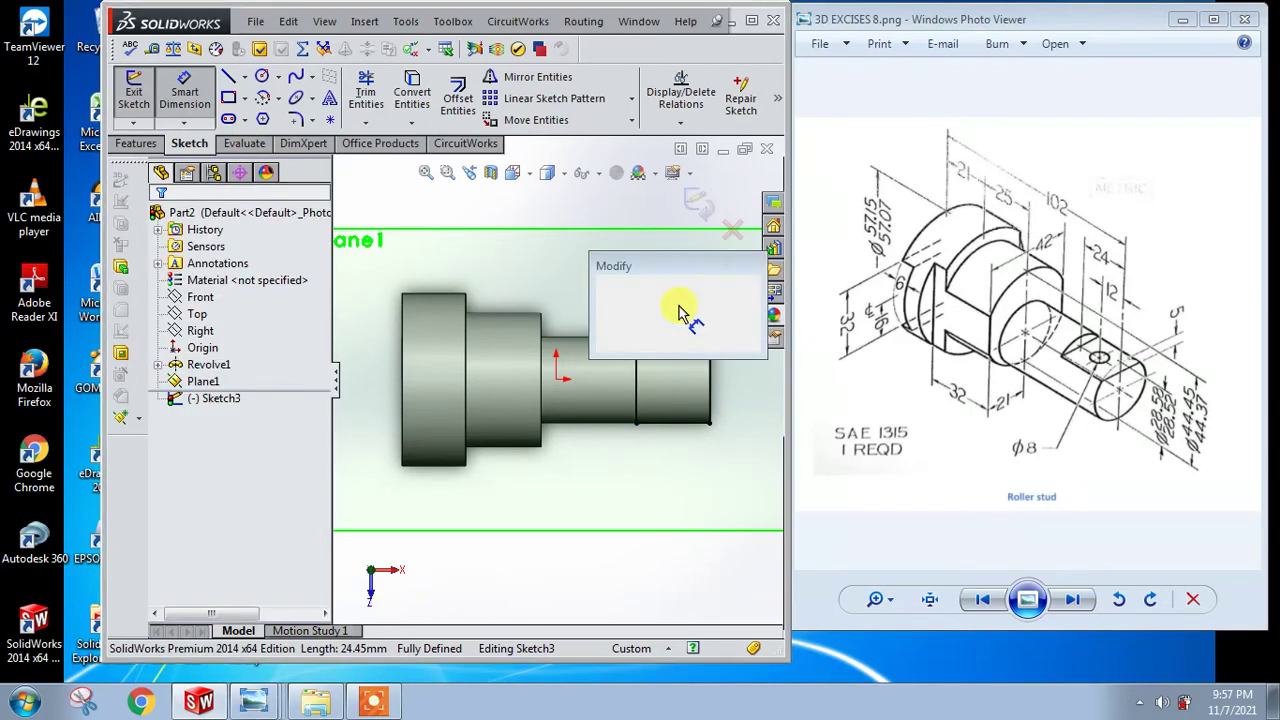
text(24)
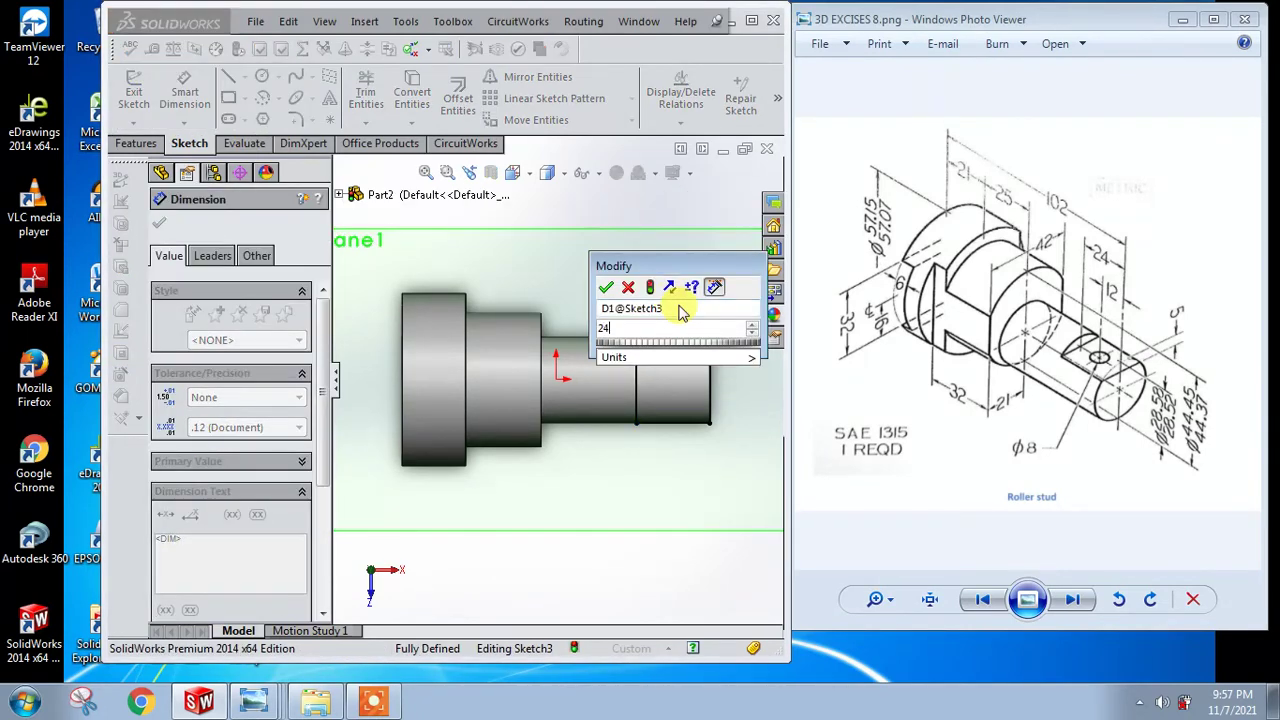
key(Return)
mouse_move(645, 455)
middle_down()
mouse_move(591, 306)
mouse_move(593, 342)
middle_up()
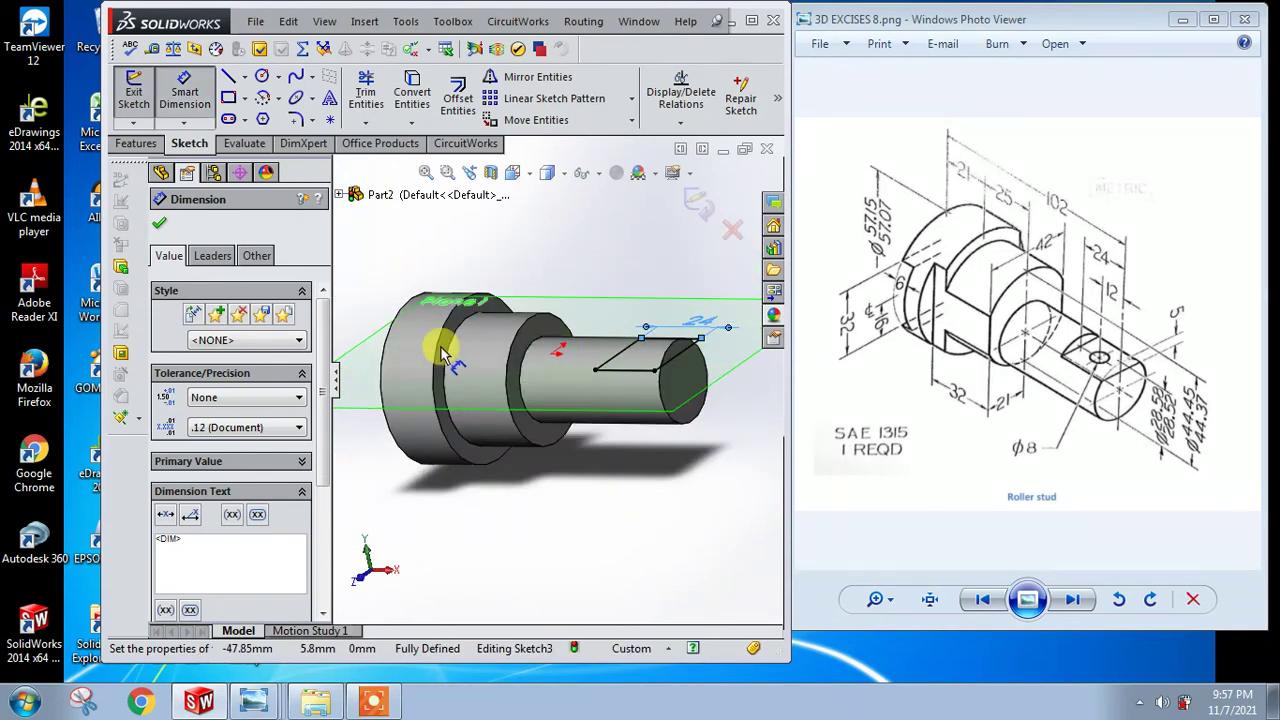
key(e)
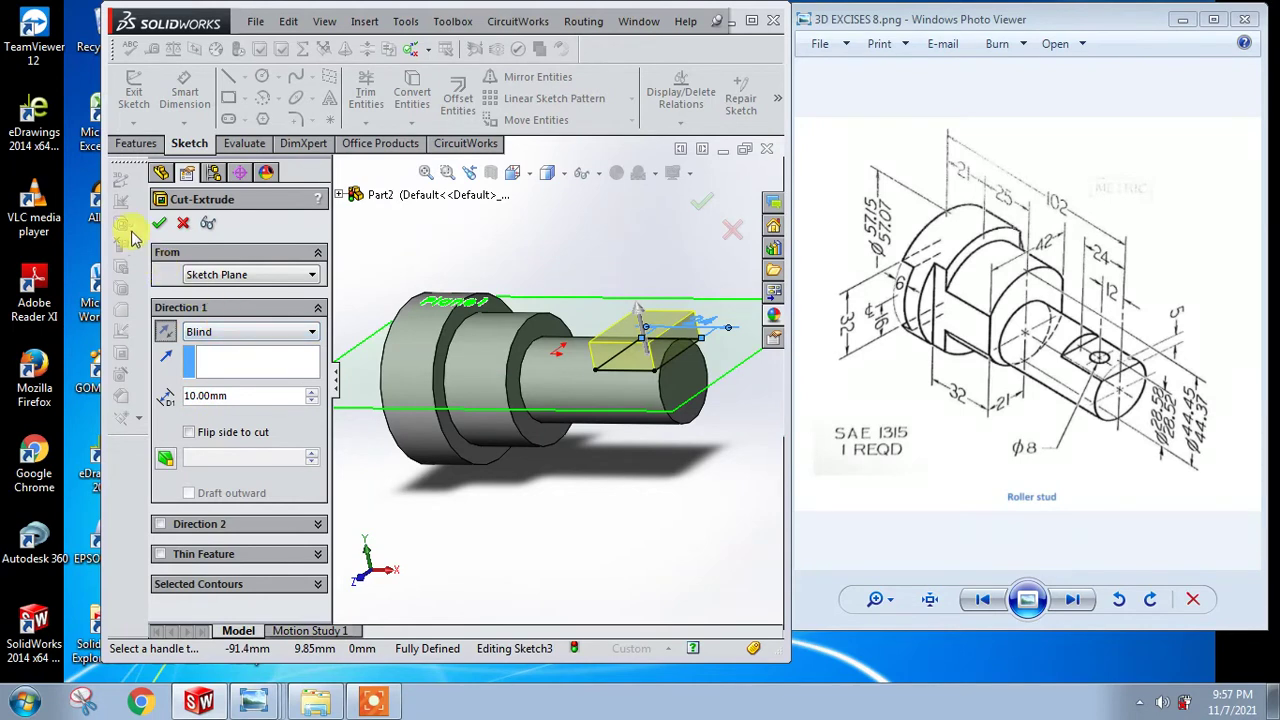
click(159, 223)
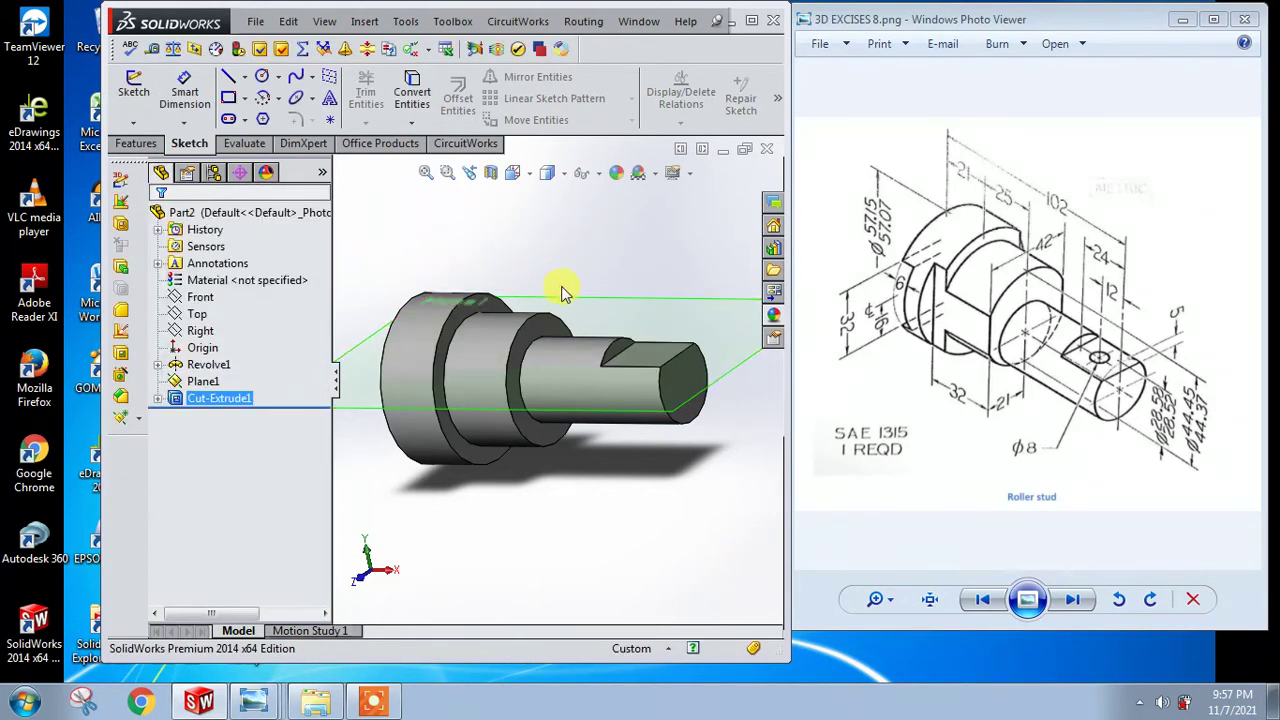
Step: Start Sketch4 on the new flat face, viewed normal to it
click(643, 355)
click(700, 340)
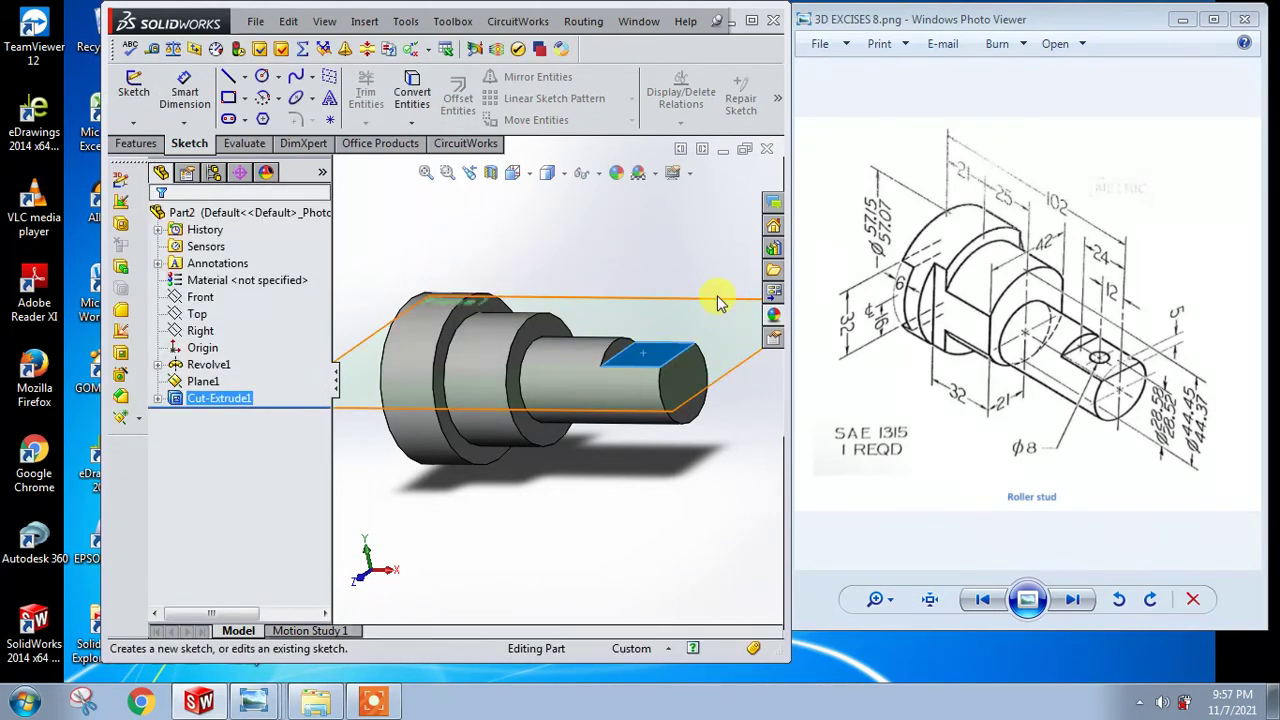
click(727, 300)
click(513, 172)
click(608, 268)
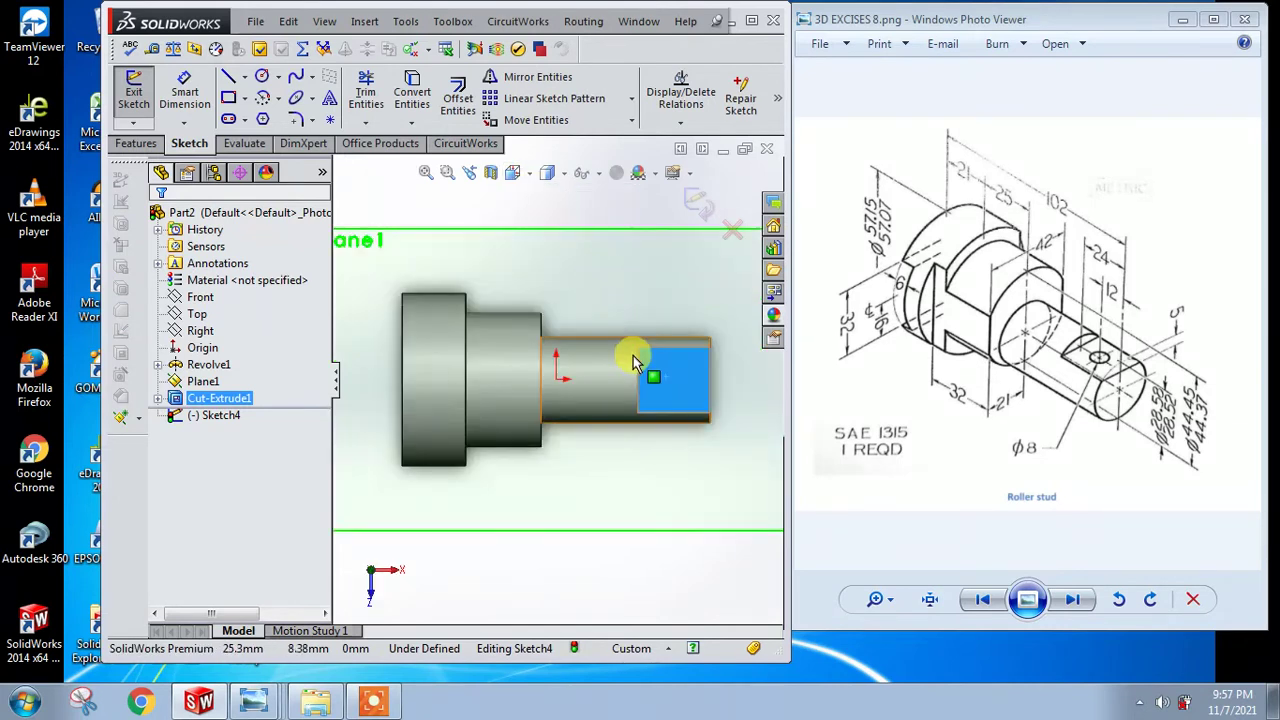
scroll(651, 372, down, 2)
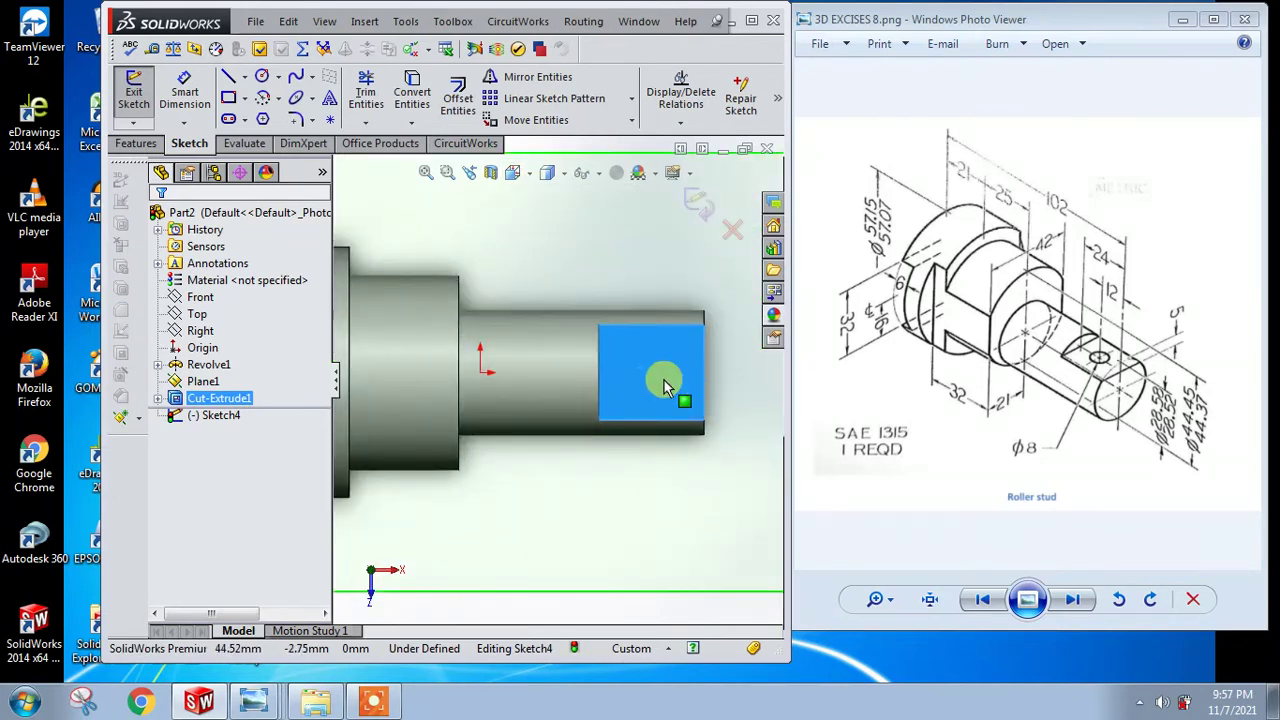
click(261, 76)
scroll(609, 346, down, 1)
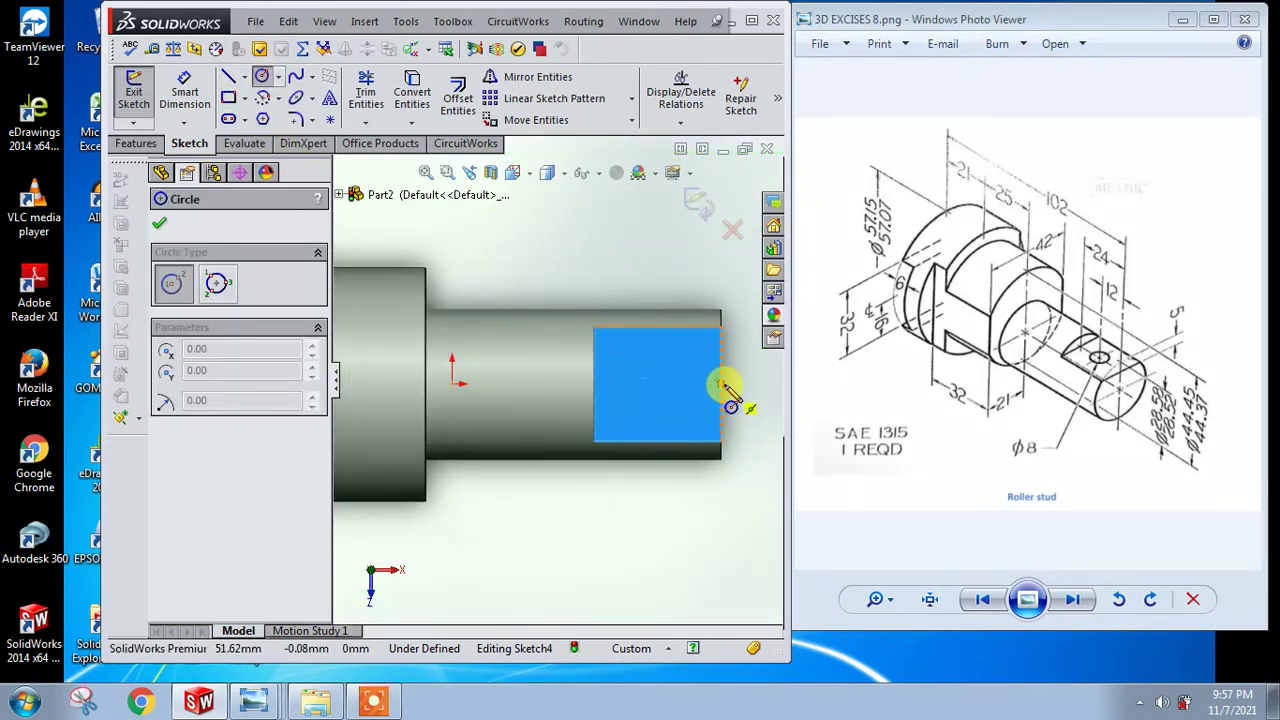
Step: Draw a circle on the flat and dimension its diameter to 8
click(657, 384)
click(673, 397)
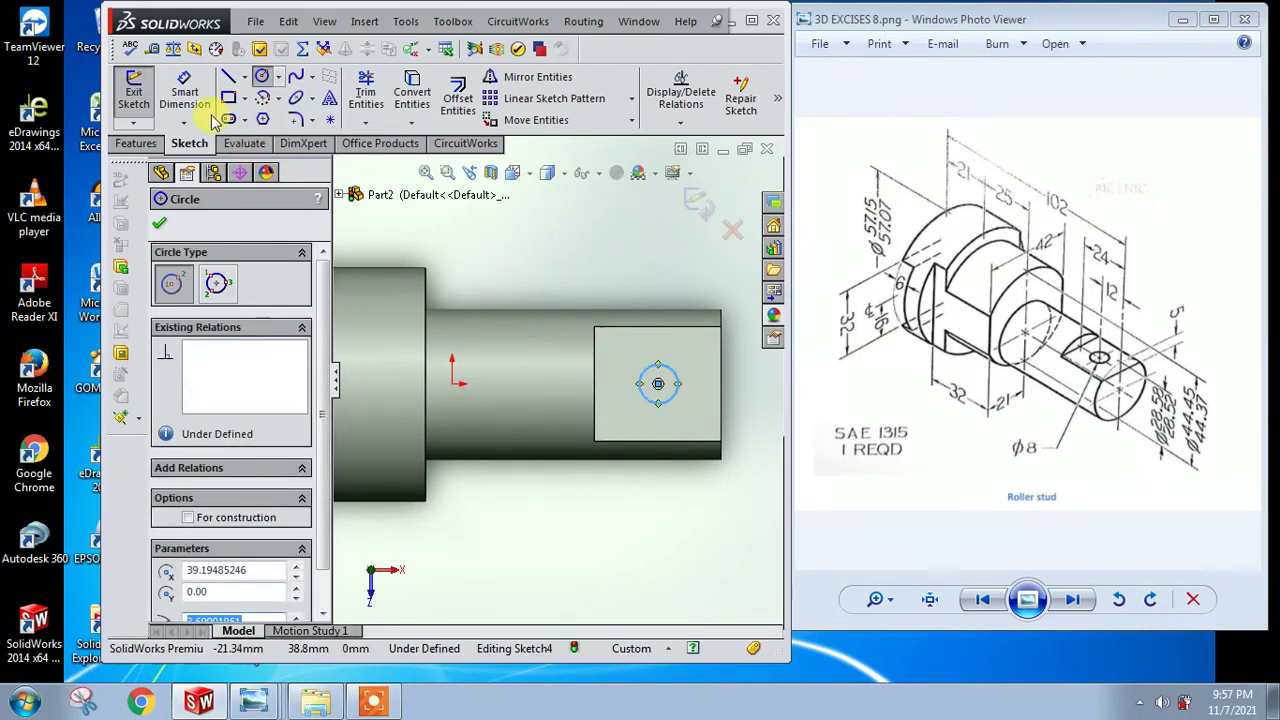
click(184, 90)
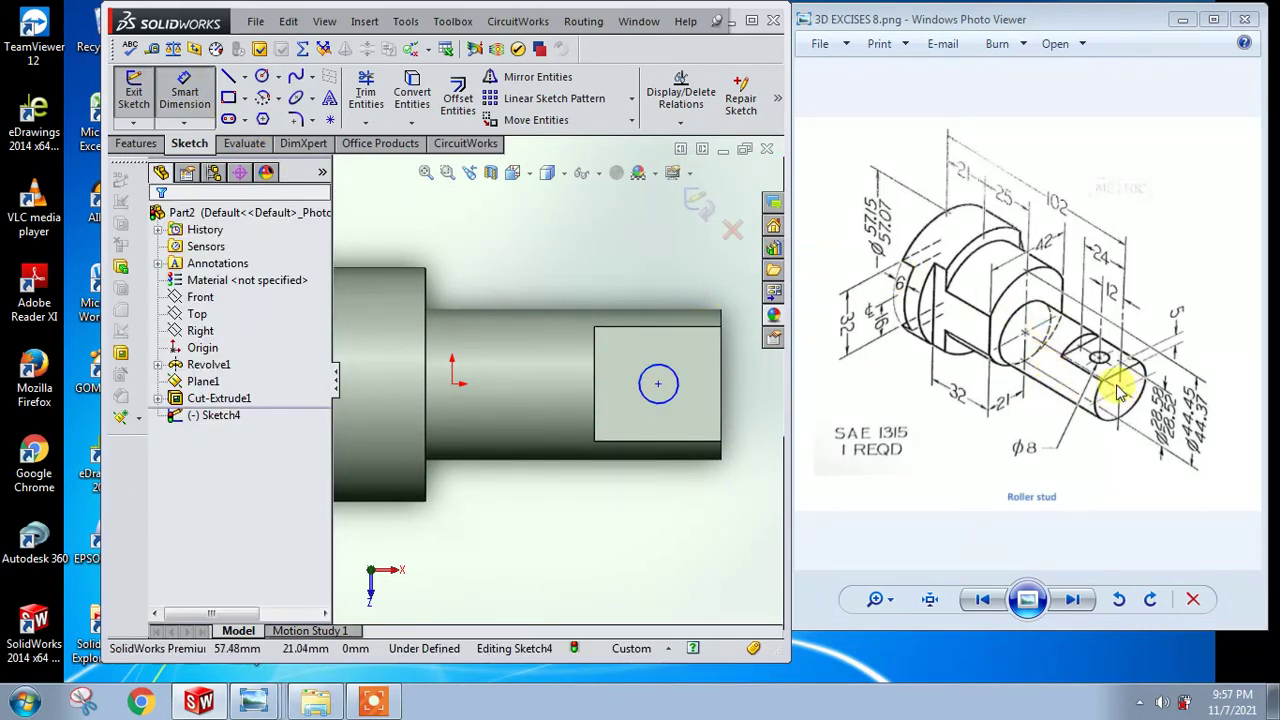
click(667, 405)
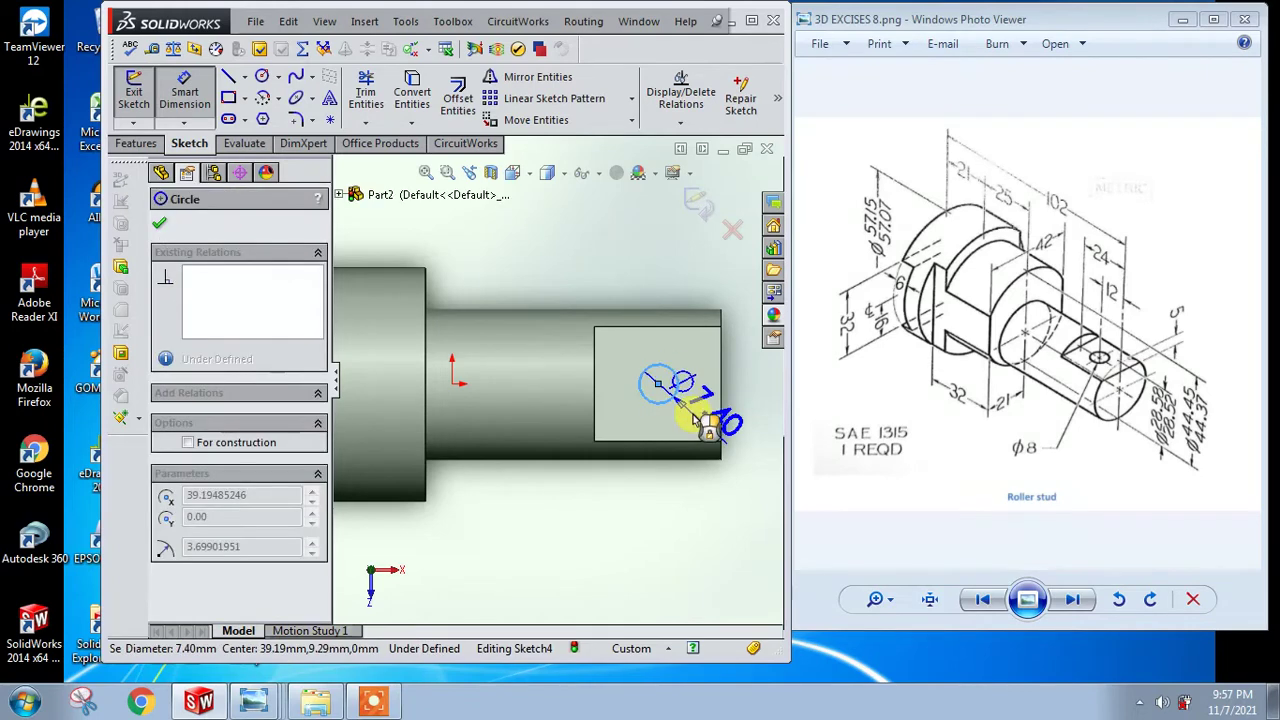
click(700, 420)
text(8)
key(Return)
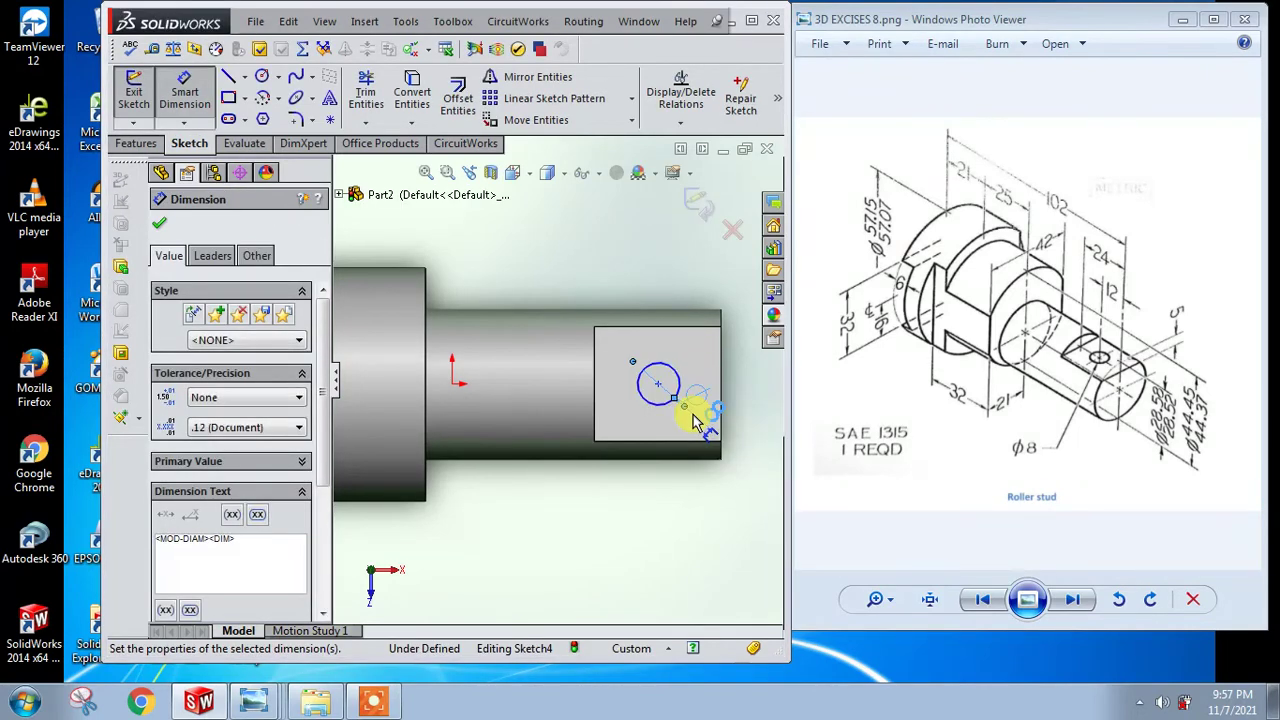
Step: Dimension the circle centre 12 from the shaft end, abandoning an extra vertical dimension
click(670, 391)
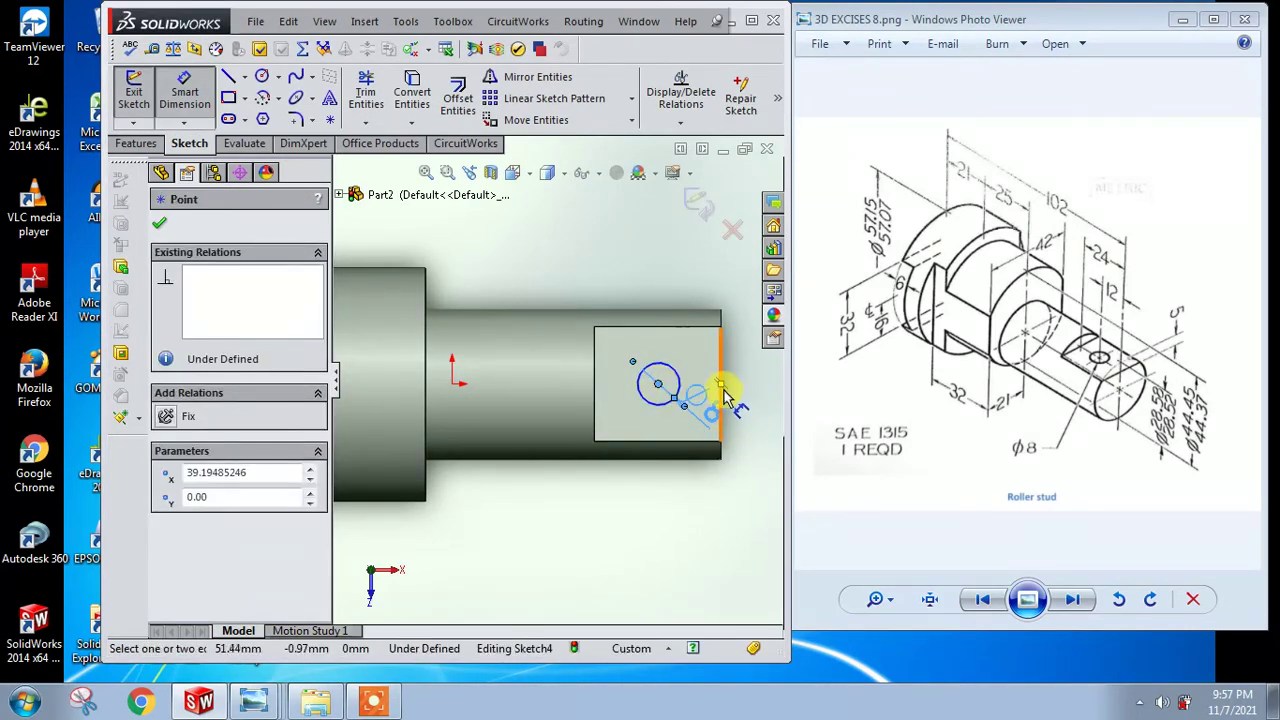
click(718, 395)
click(684, 274)
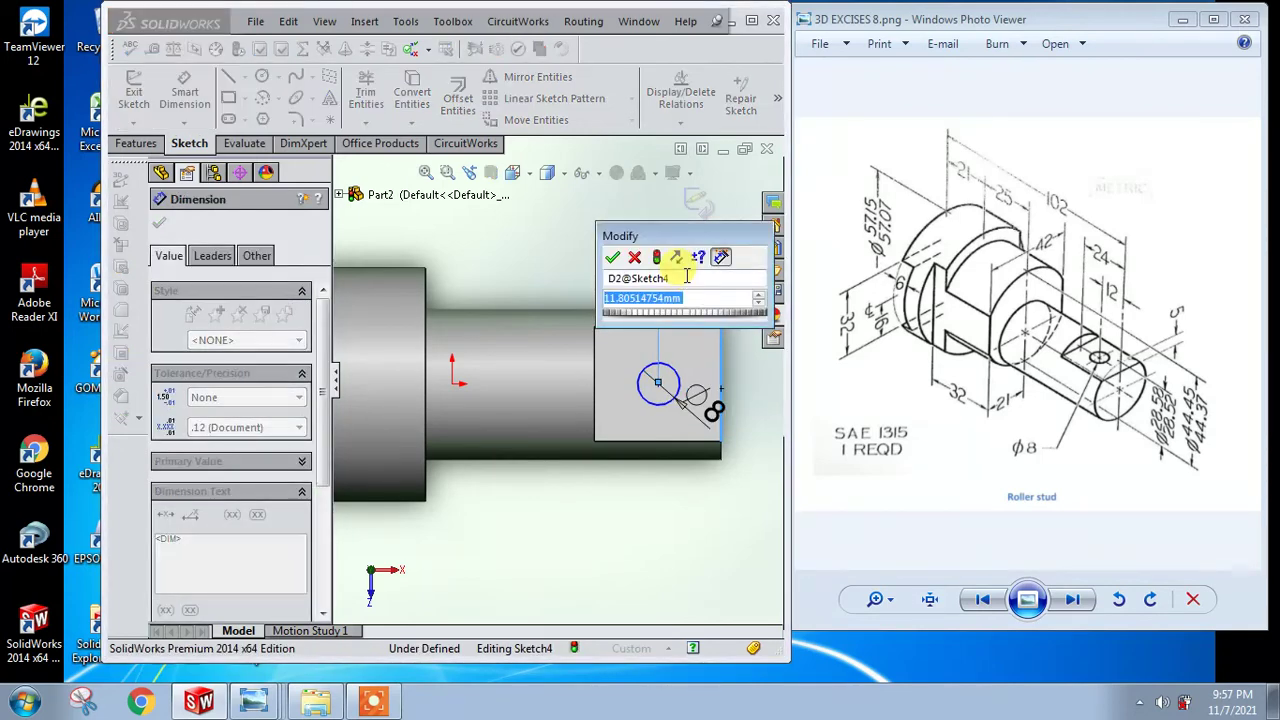
text(12)
key(Return)
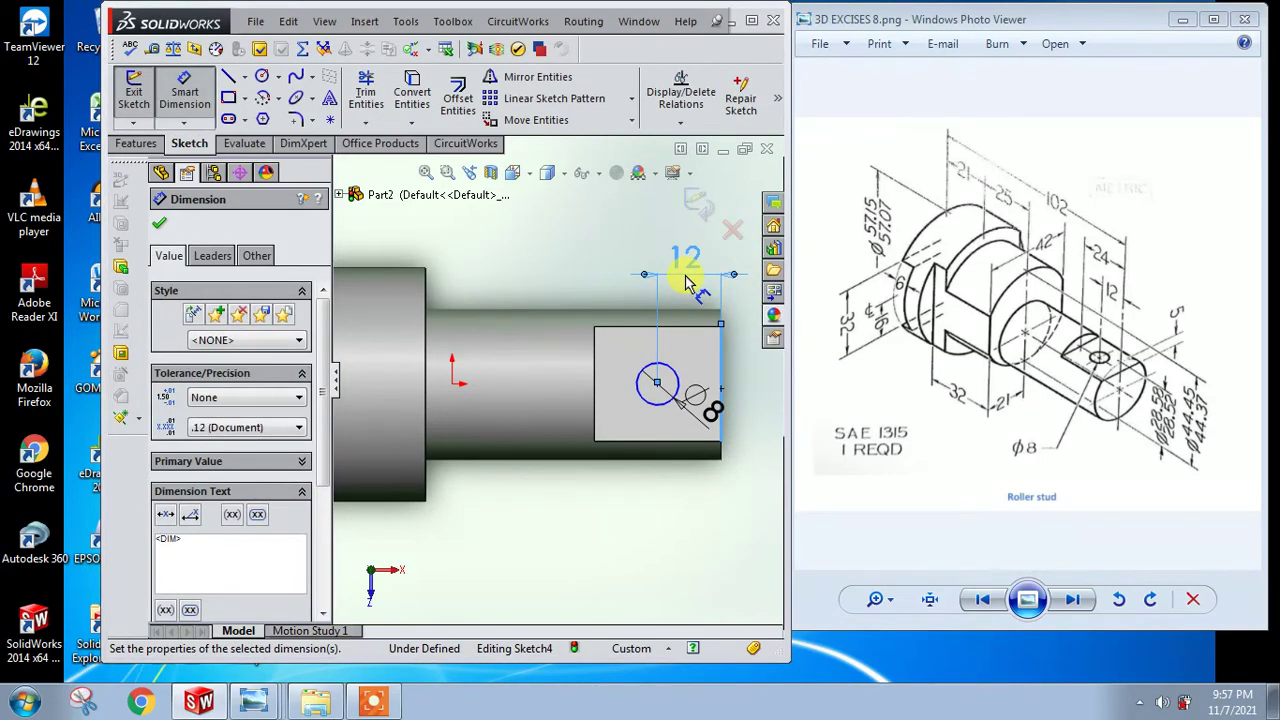
click(640, 400)
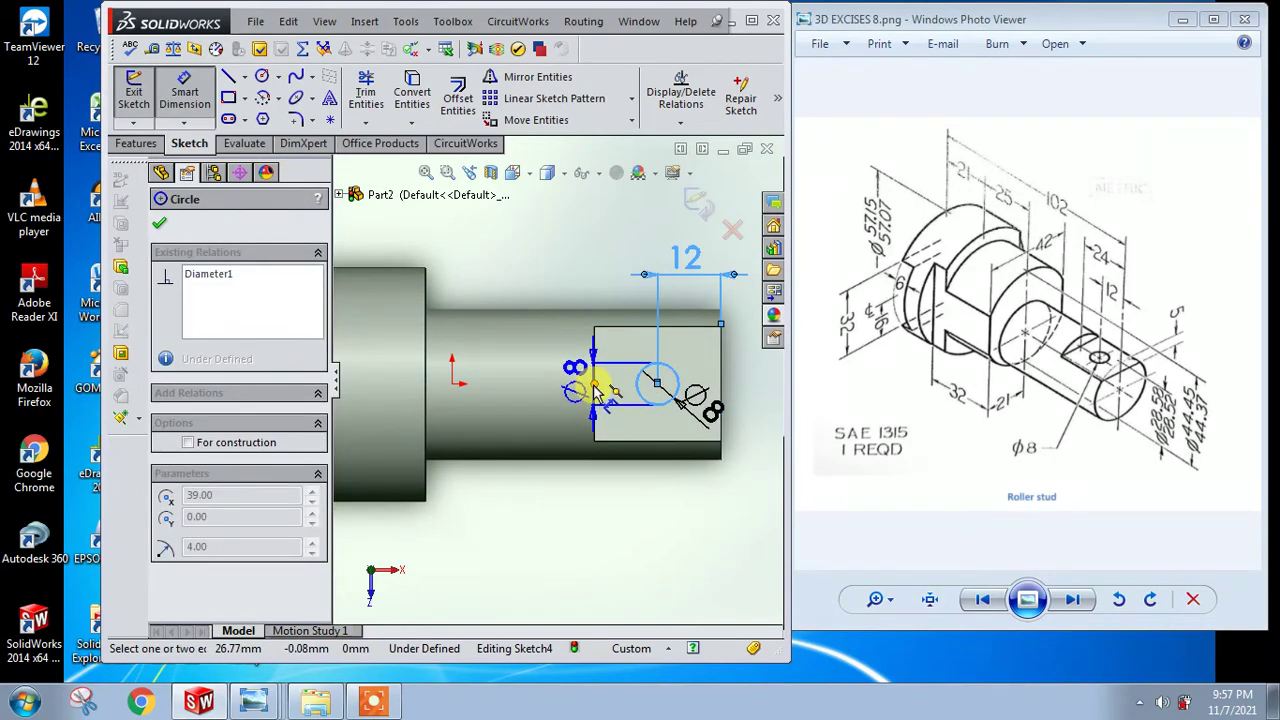
click(596, 403)
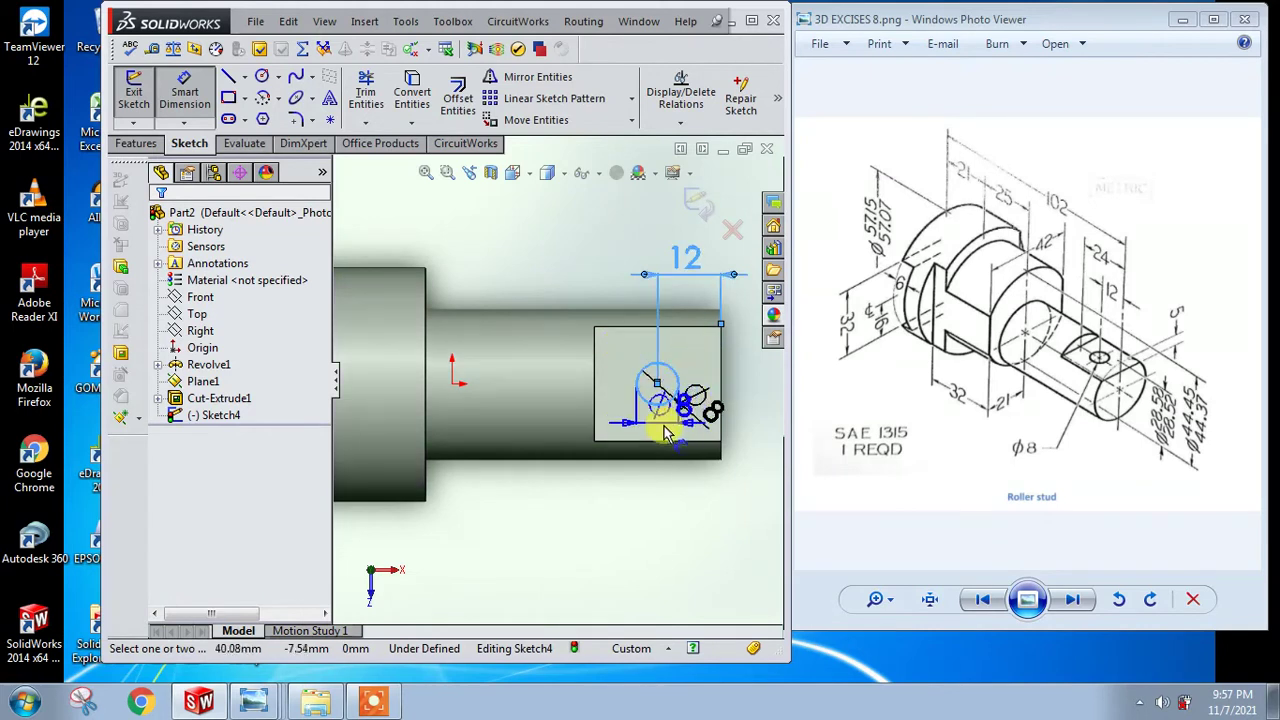
click(672, 440)
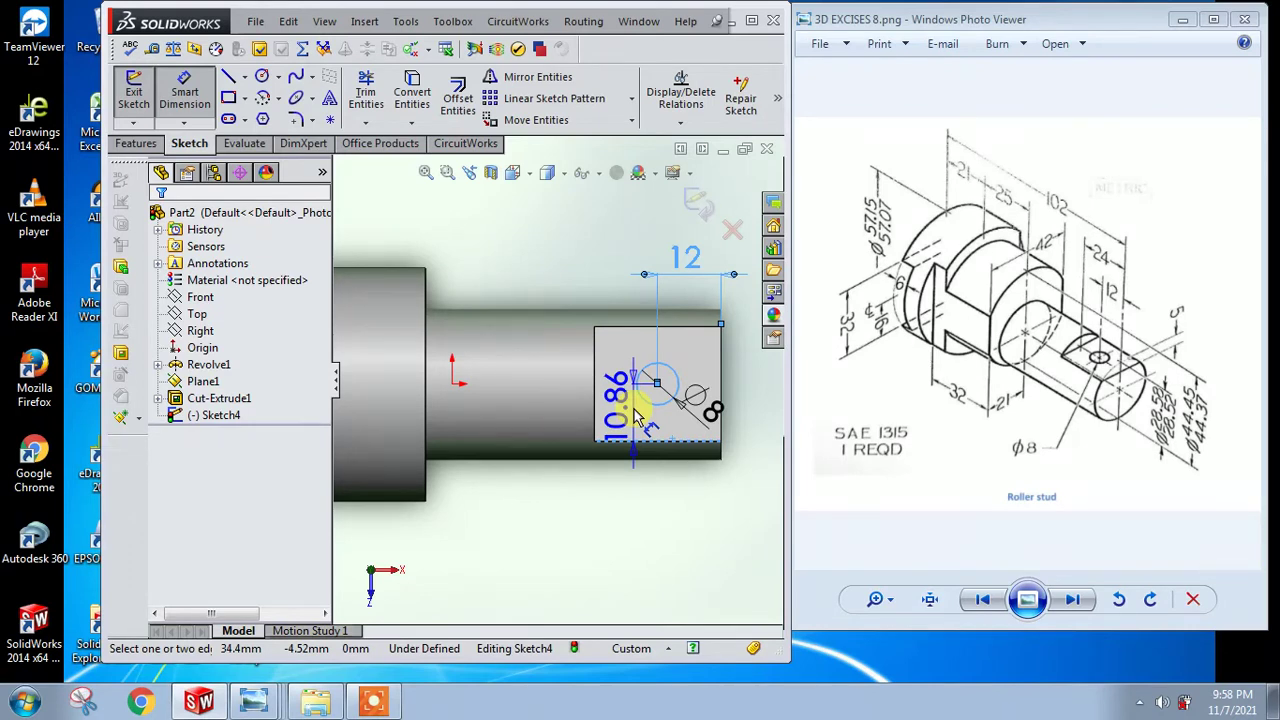
key(Escape)
key(Escape)
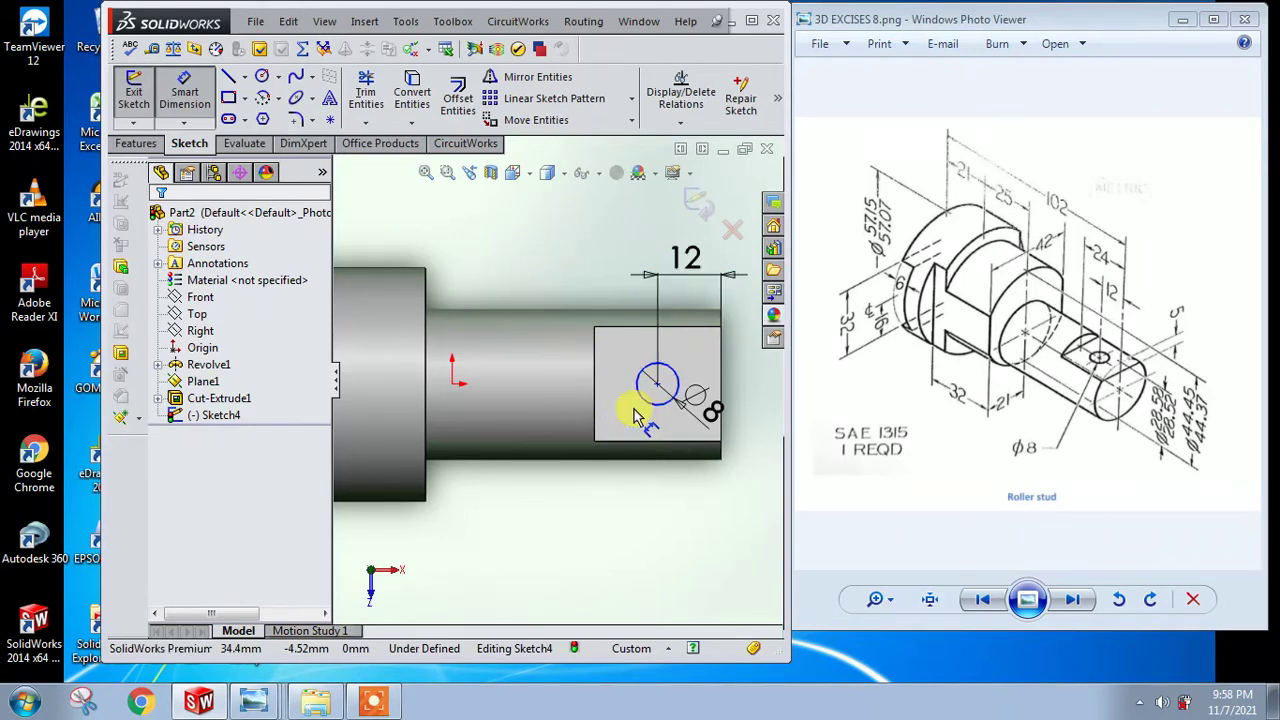
Step: Add a horizontal centerline across the flat through the circle's centre
click(246, 80)
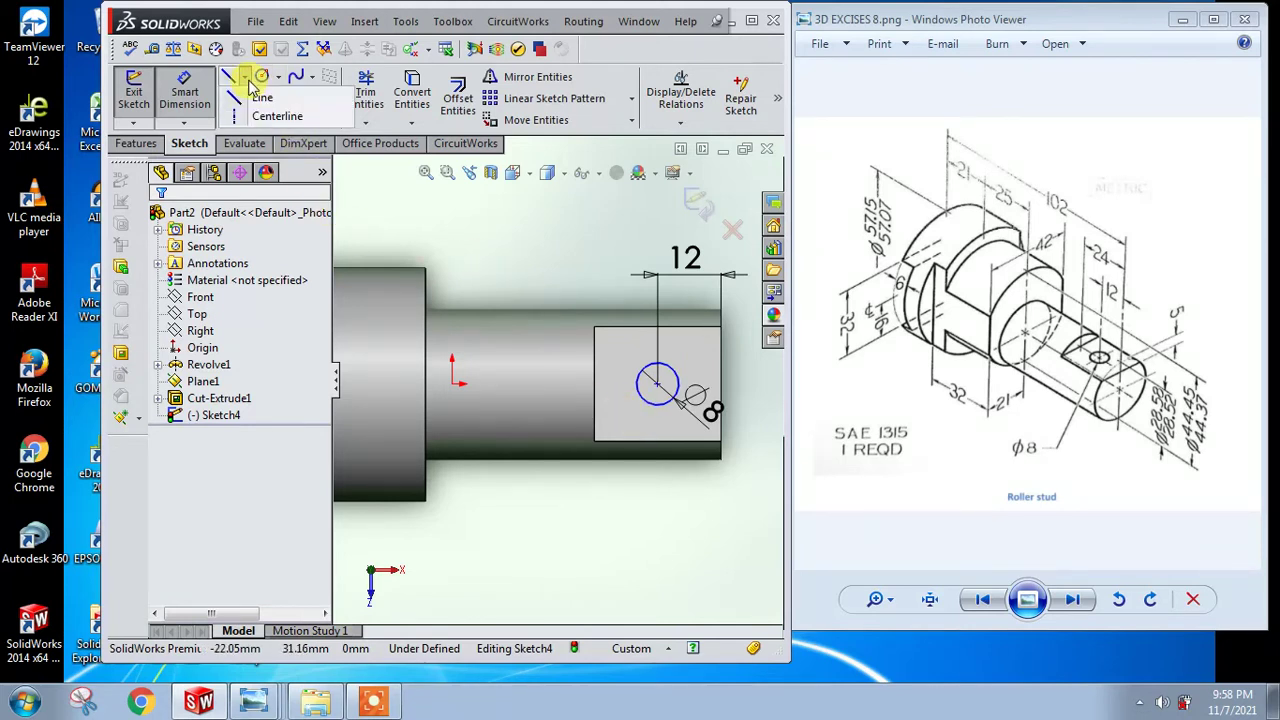
click(277, 116)
scroll(720, 385, down, 2)
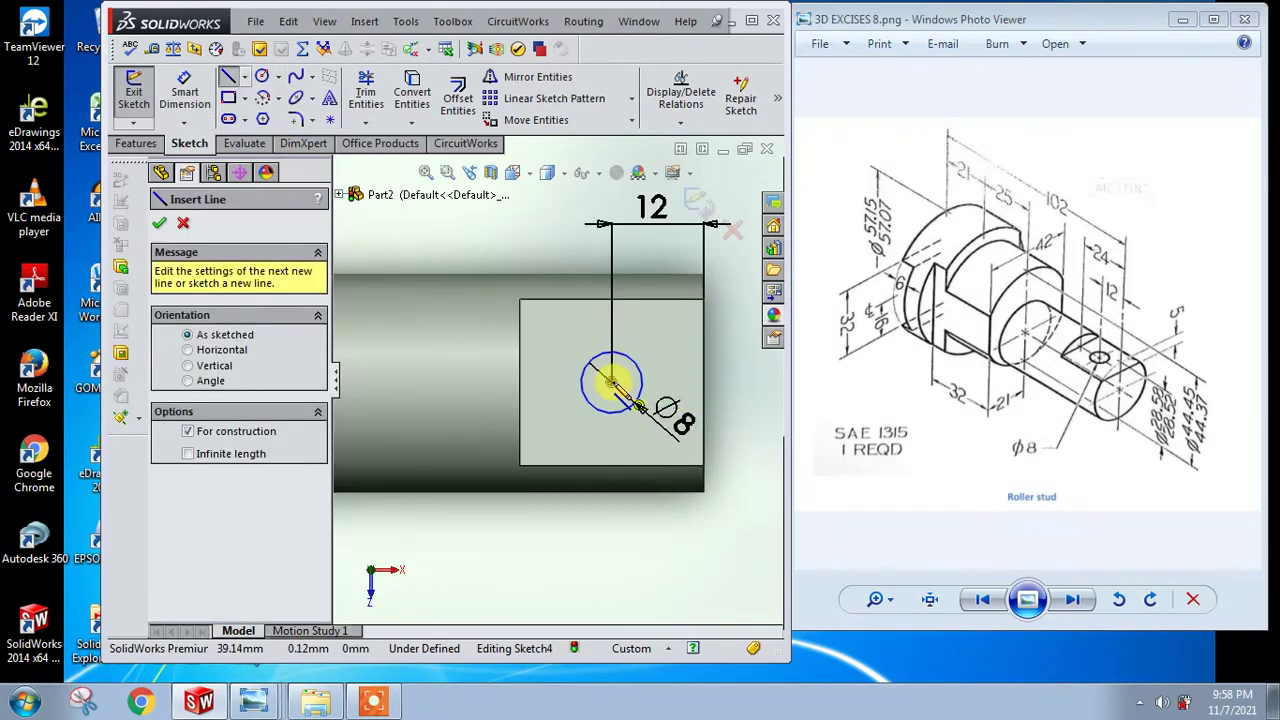
click(704, 382)
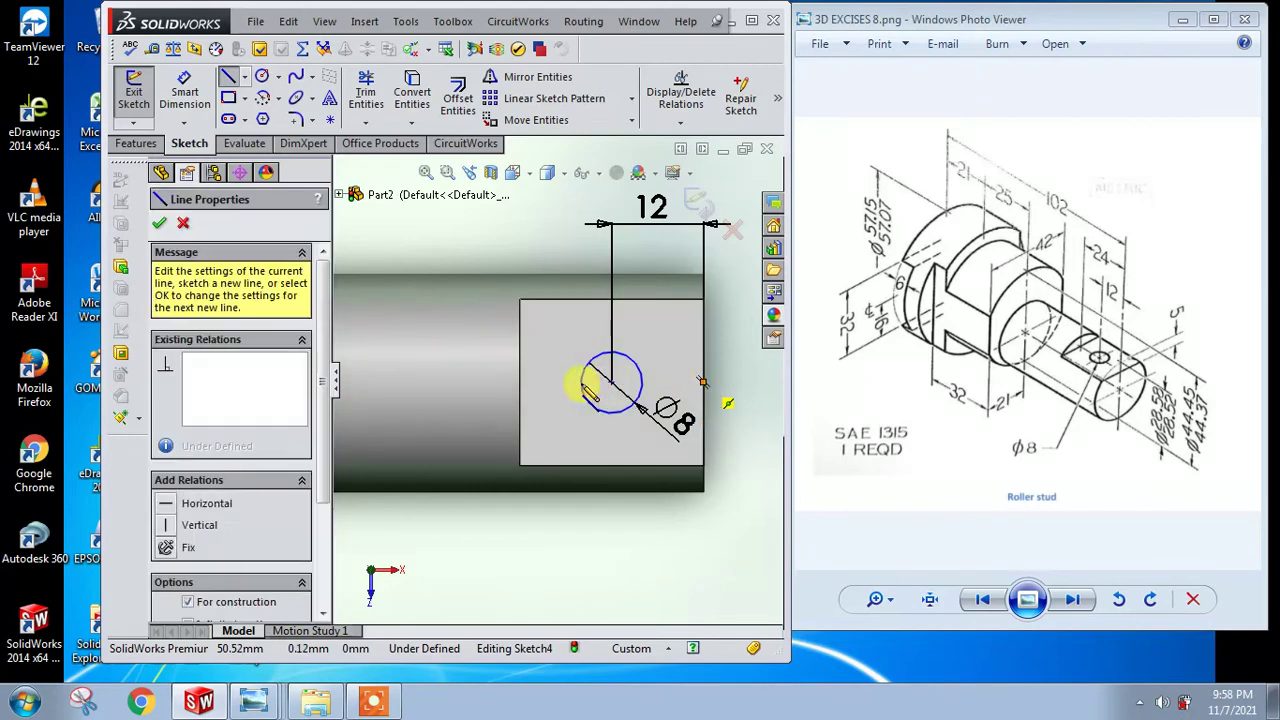
click(540, 384)
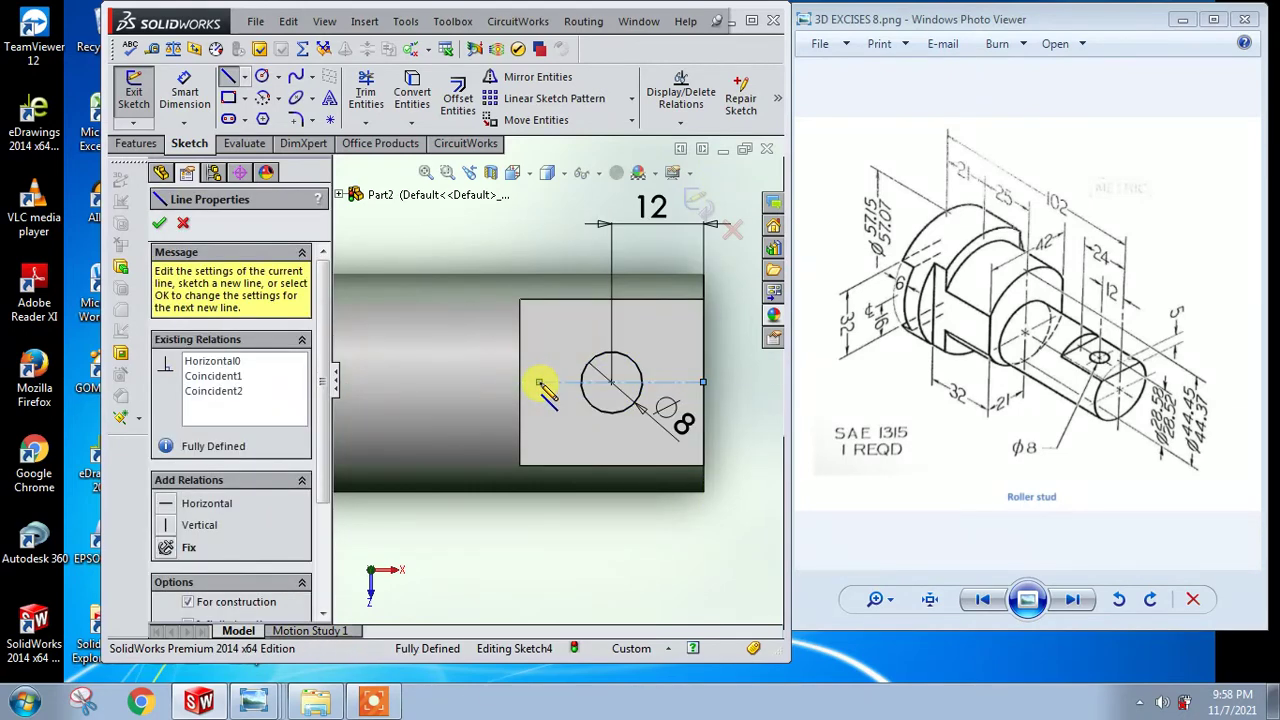
key(Escape)
scroll(540, 388, down, 2)
scroll(600, 395, down, 3)
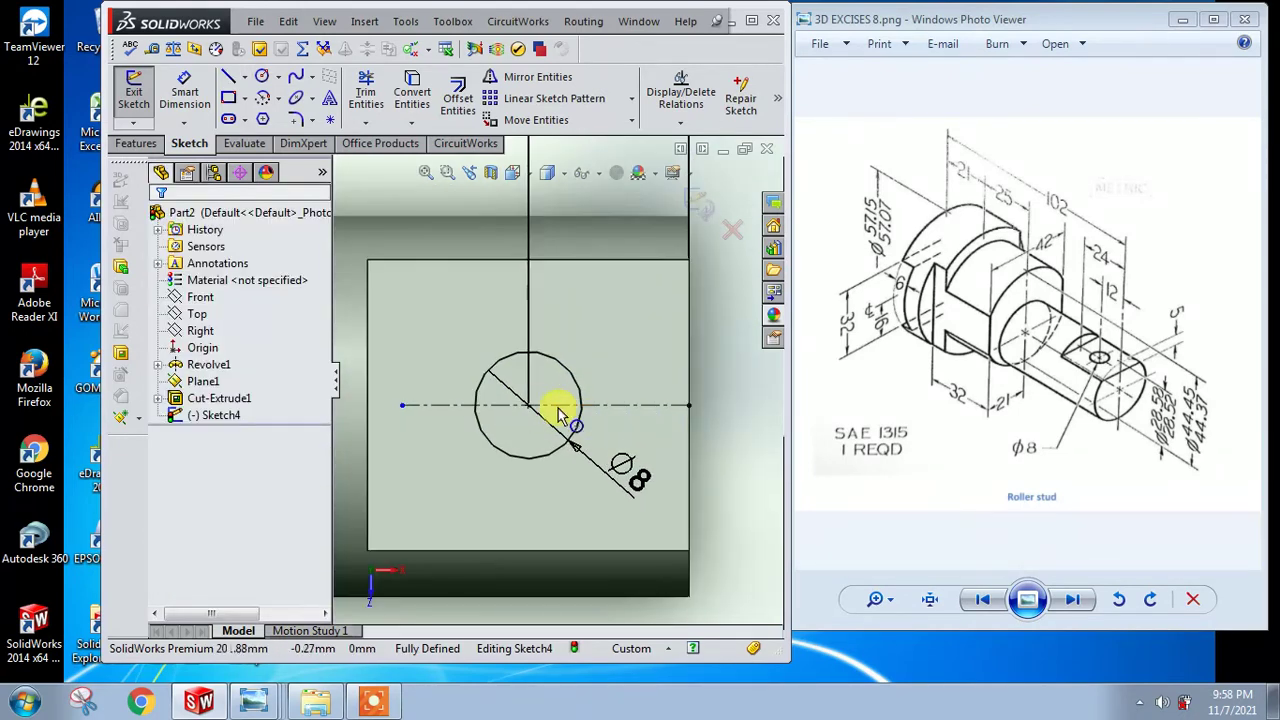
click(560, 410)
scroll(528, 445, up, 1)
scroll(528, 445, up, 2)
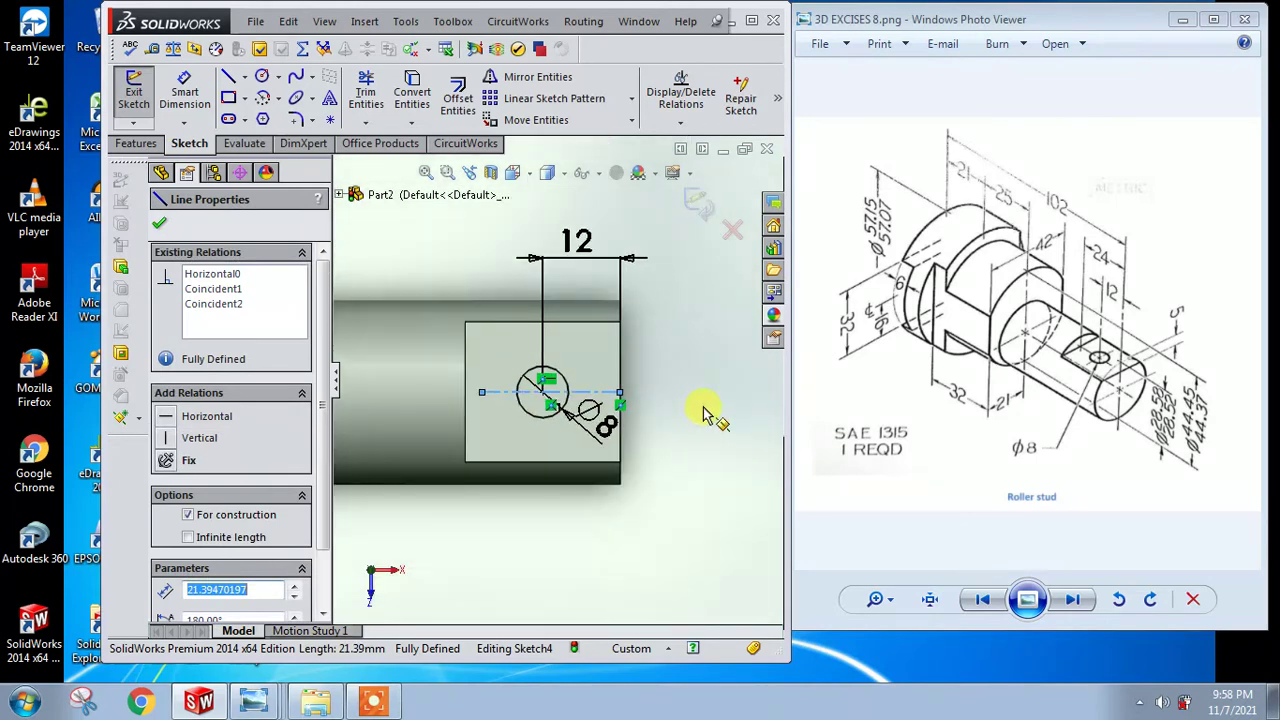
key(Escape)
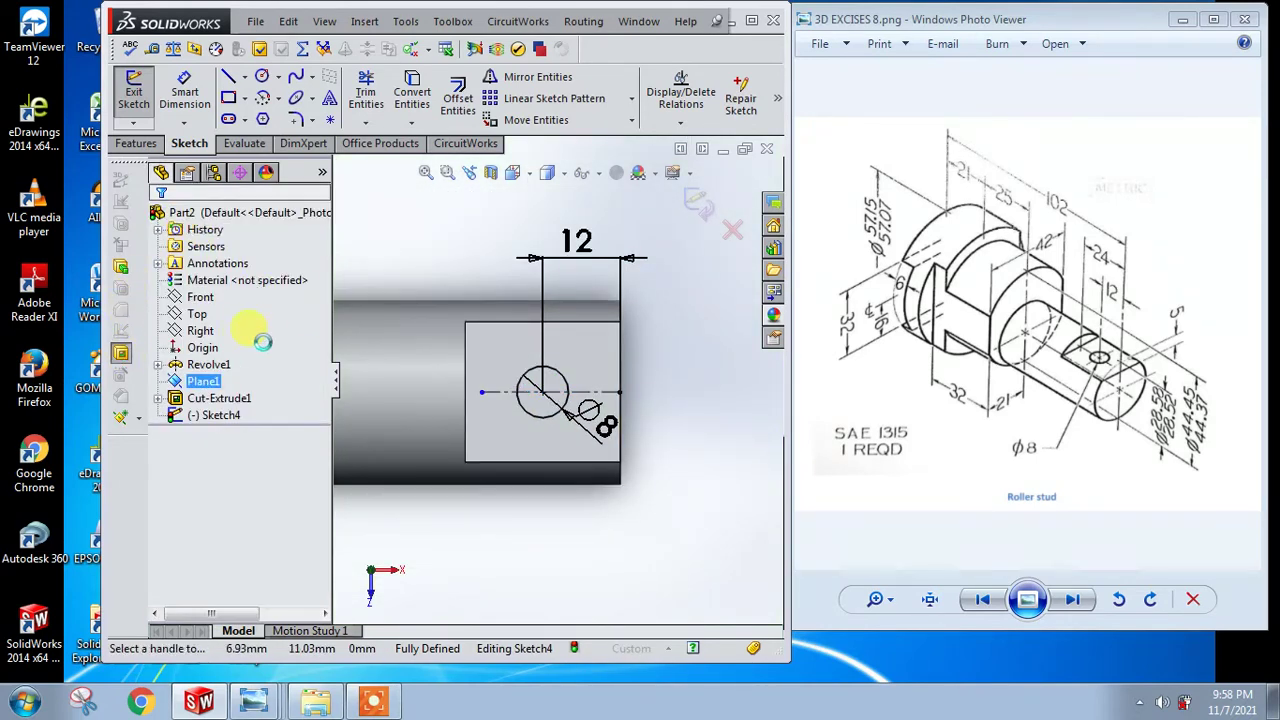
click(121, 353)
Step: Cut the Ø8 hole Through All as Cut-Extrude2, then view it isometrically
click(250, 331)
click(215, 355)
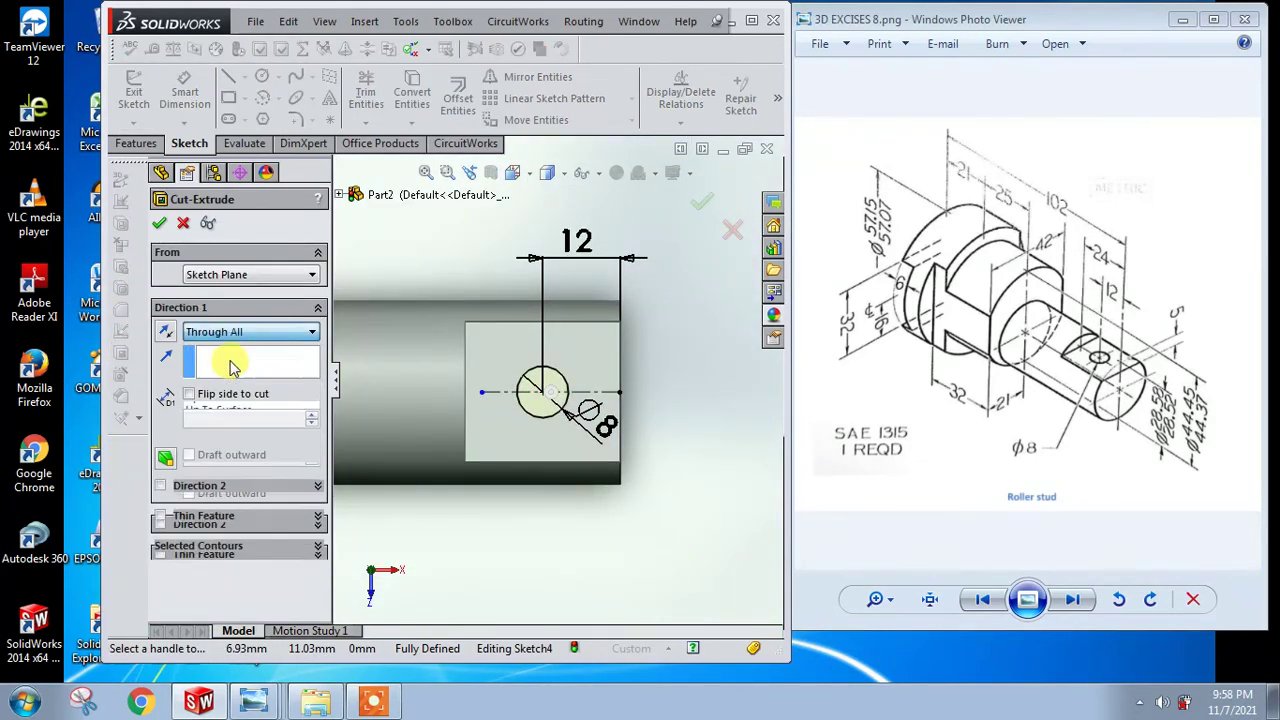
click(162, 223)
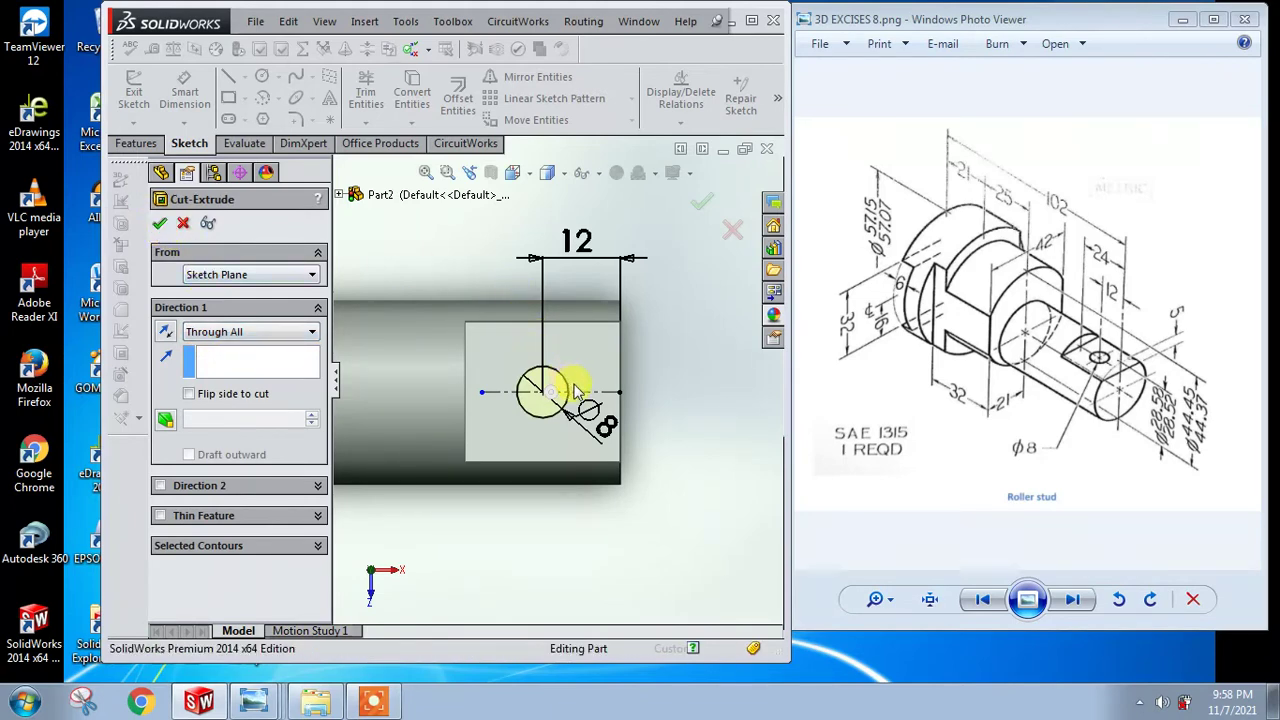
scroll(577, 272, up, 2)
click(513, 172)
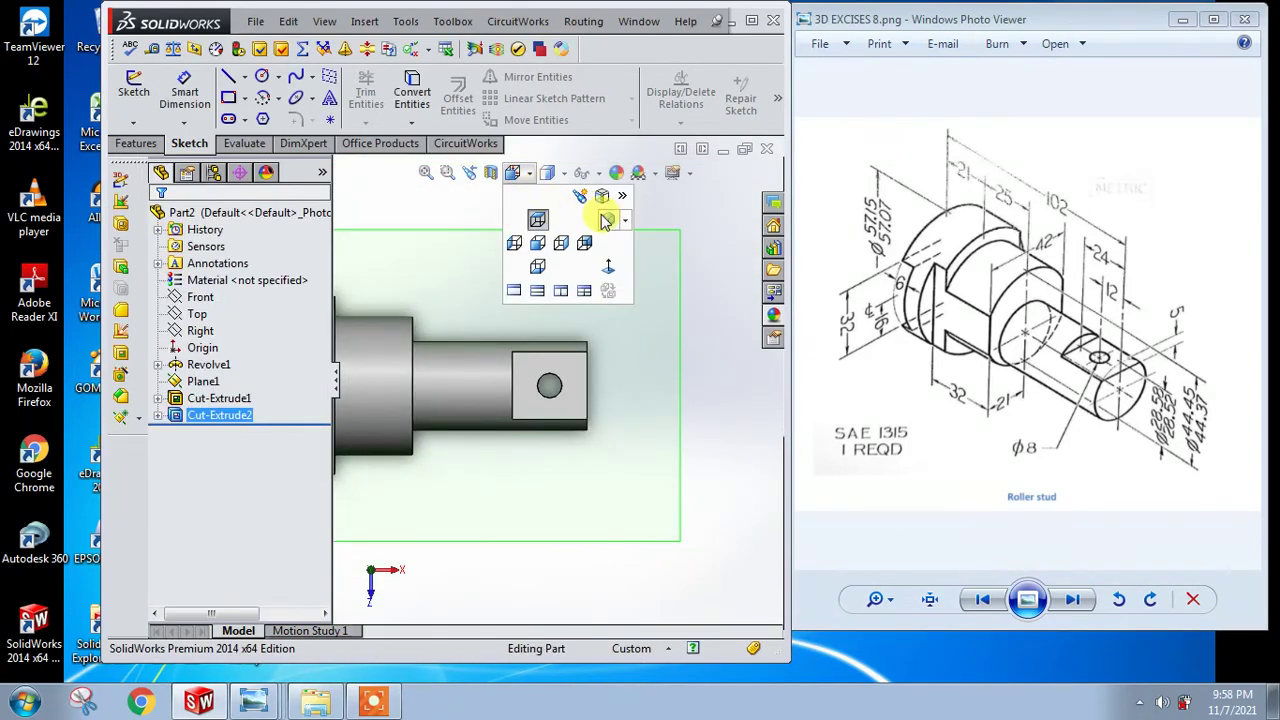
click(601, 212)
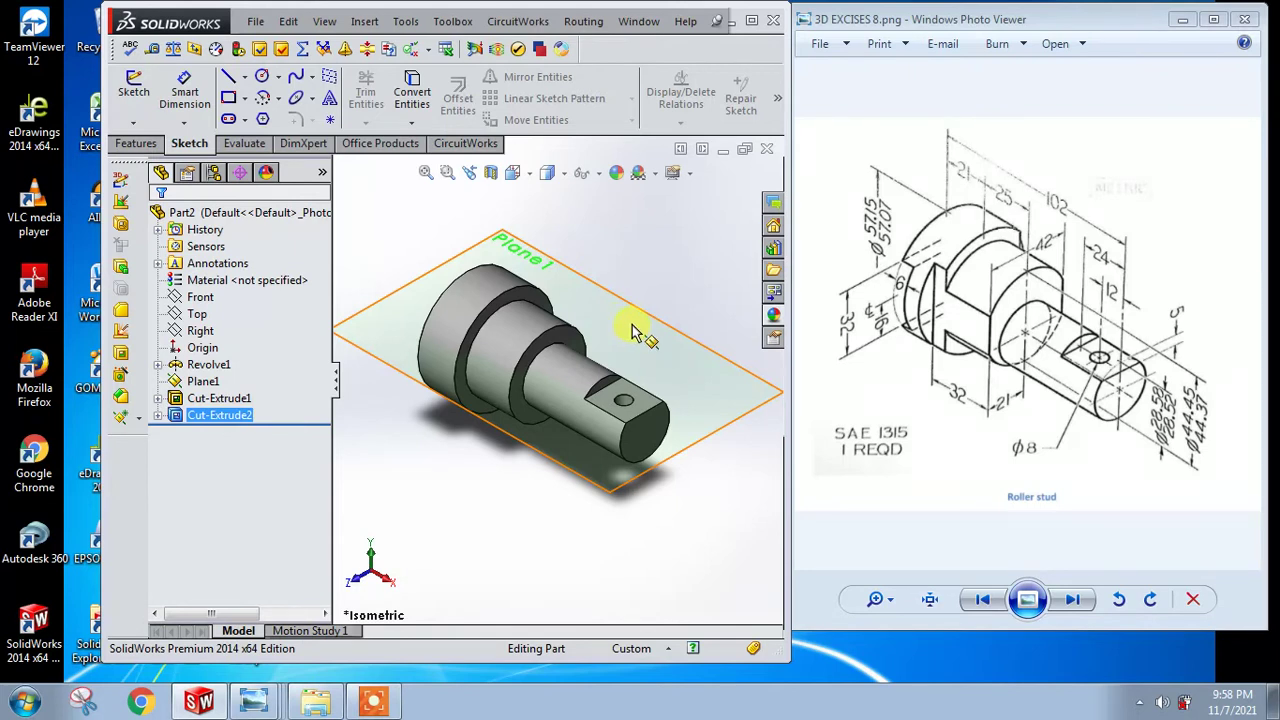
Step: Measure the shoulder's cylindrical face to confirm its 44.45 mm diameter
click(152, 49)
click(515, 330)
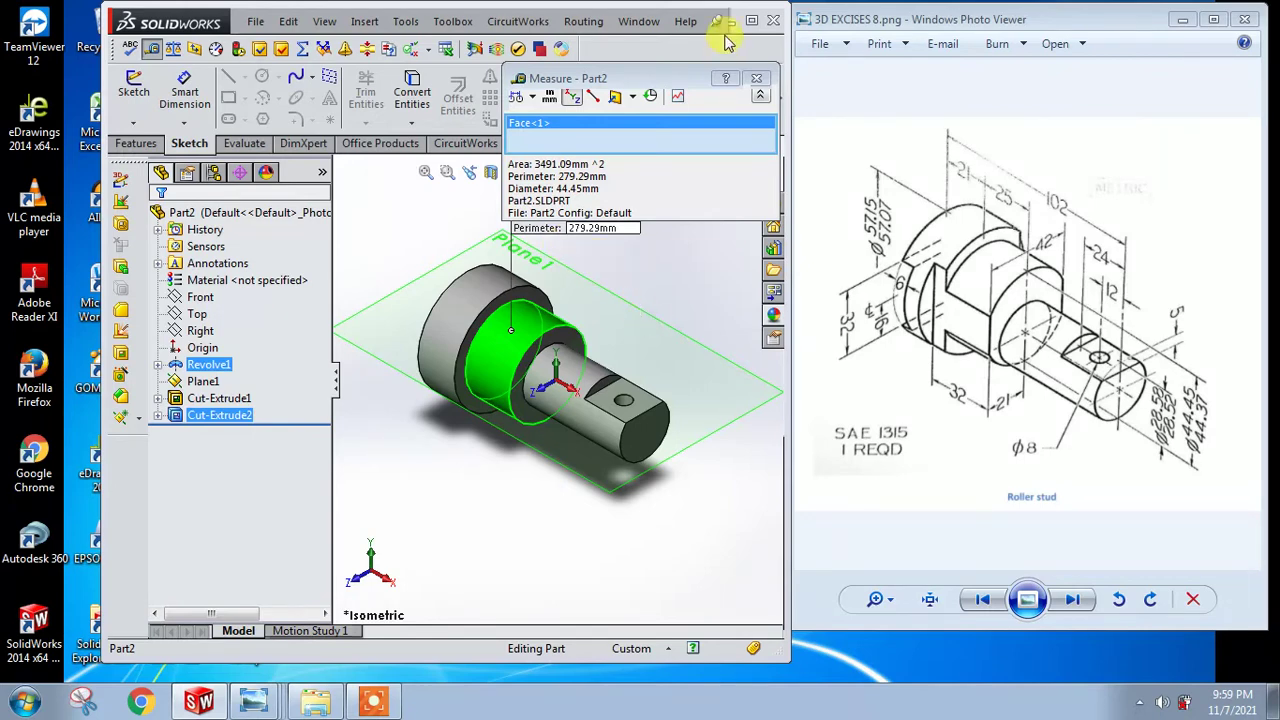
click(756, 78)
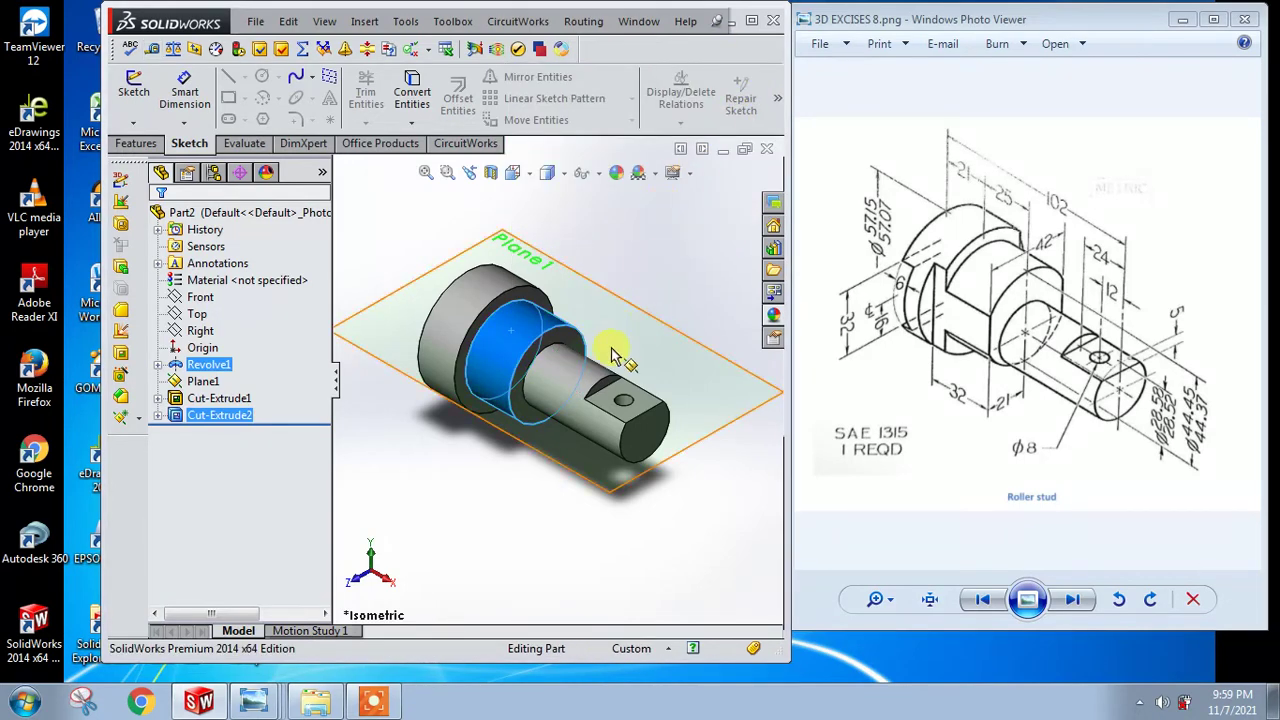
Step: Start a new sketch on the shoulder ring face, viewed Normal To
scroll(585, 400, down, 2)
click(495, 386)
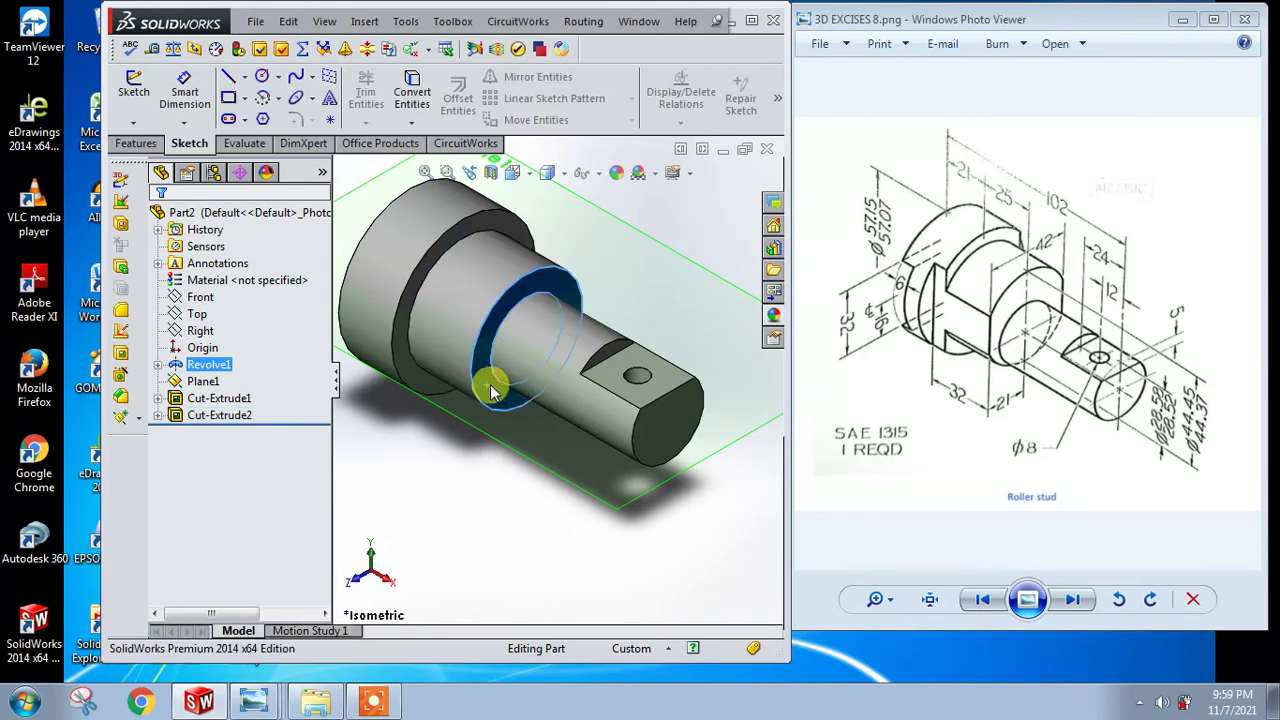
click(563, 337)
click(518, 180)
click(608, 266)
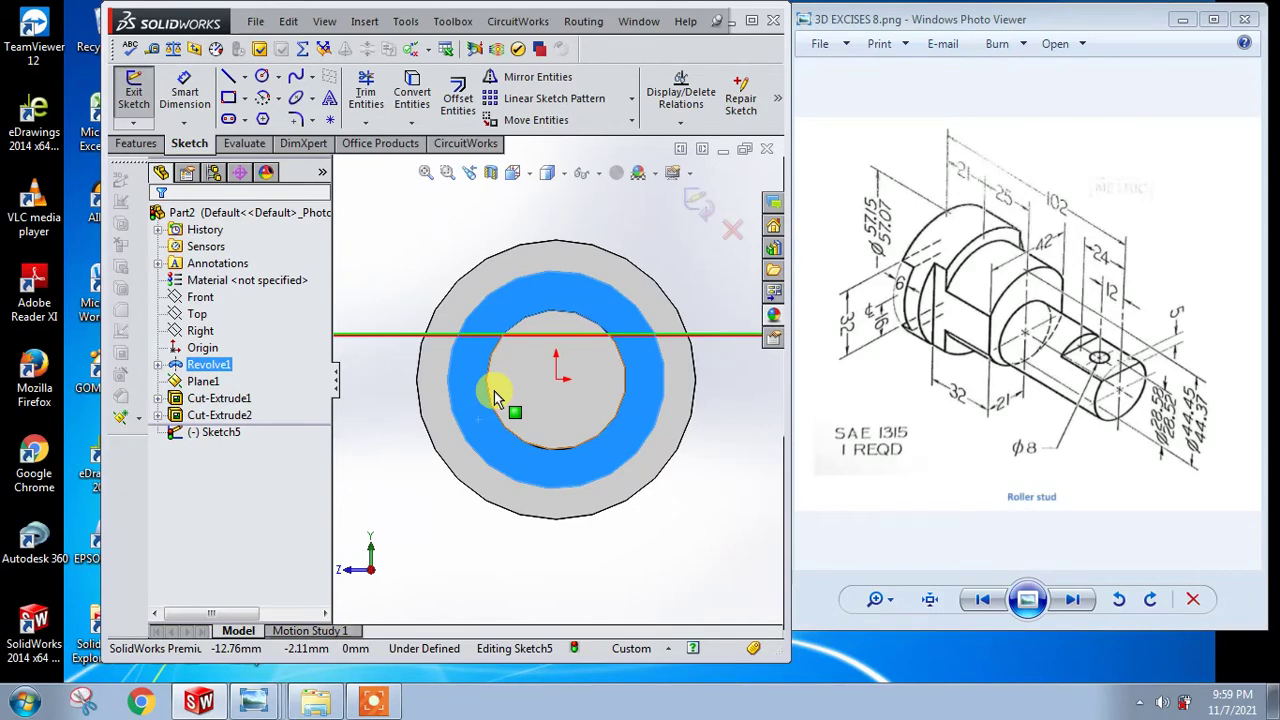
Step: Exit the empty Sketch5, discarding it
right_click(393, 340)
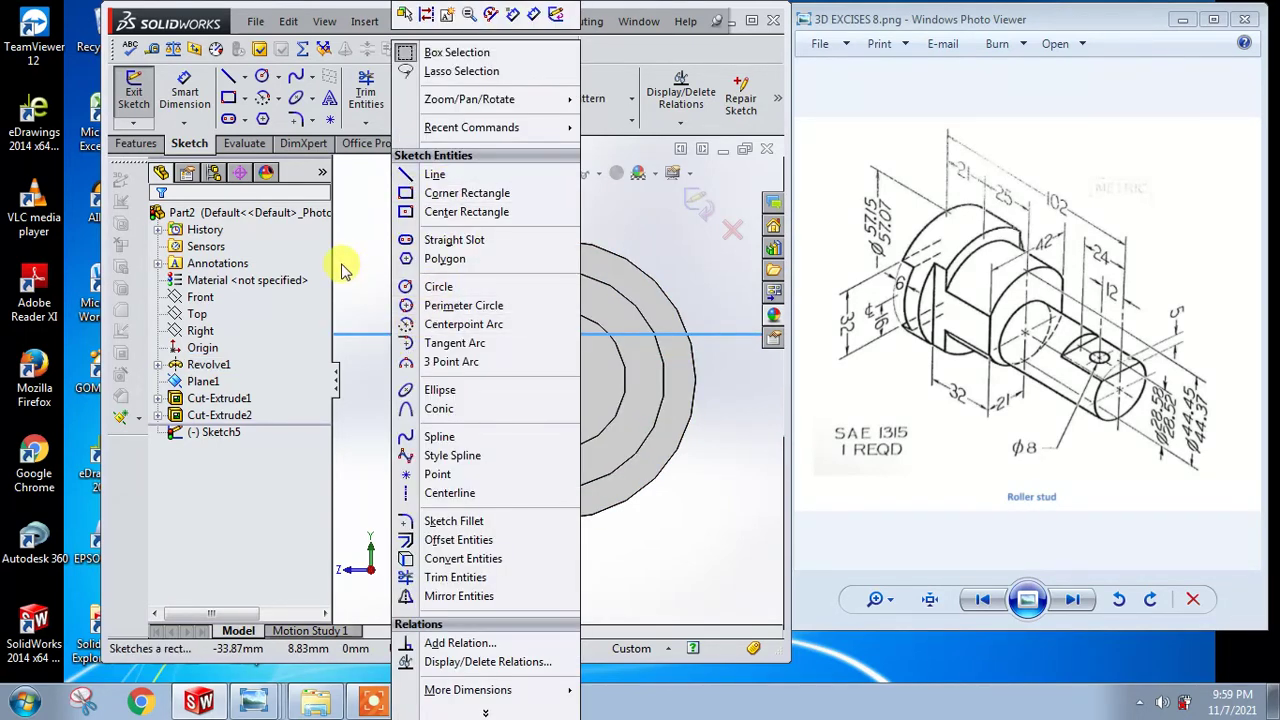
key(Escape)
click(700, 200)
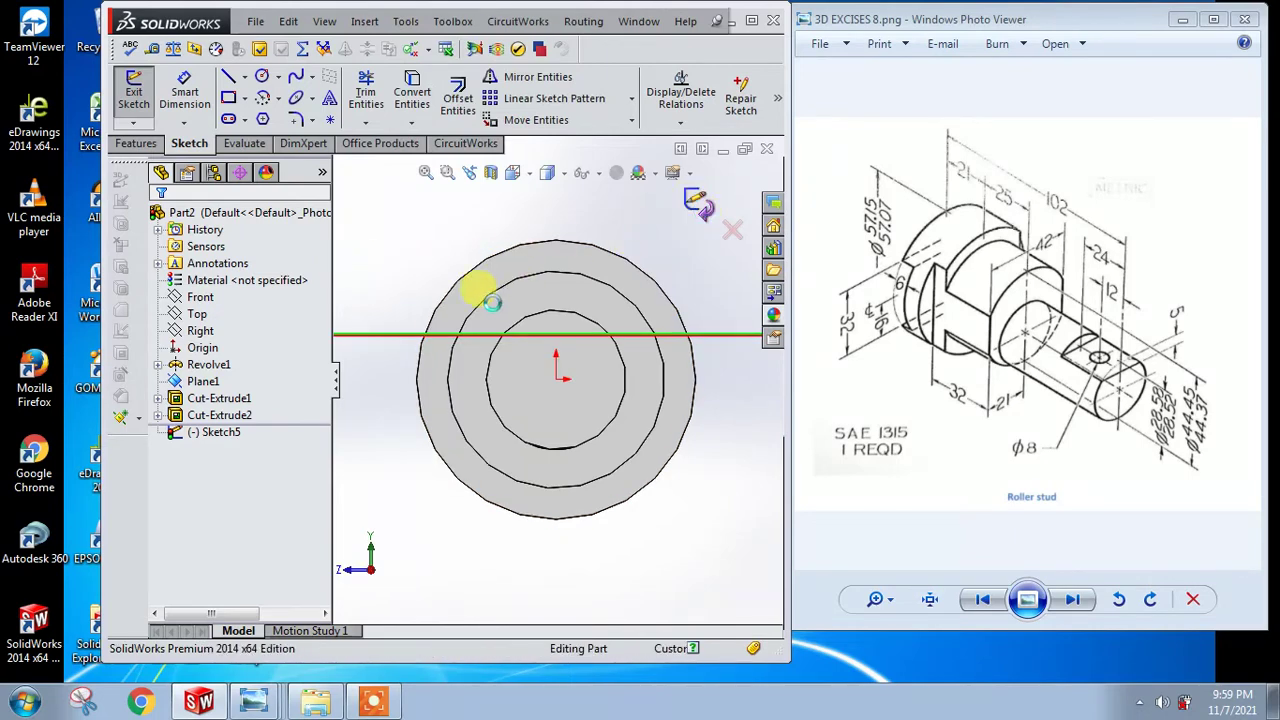
Step: Hide Plane1 and show the part in an angled 3-D view
right_click(395, 340)
click(433, 298)
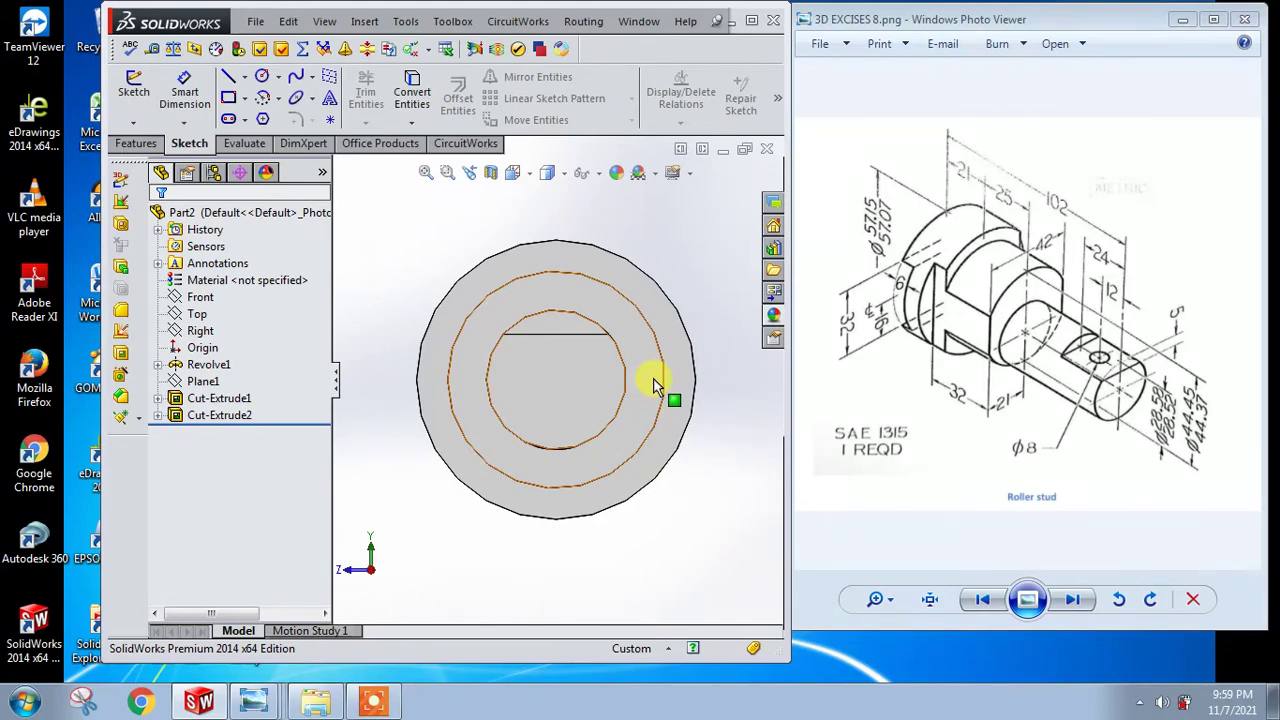
mouse_move(577, 371)
middle_down()
mouse_move(543, 363)
mouse_move(571, 404)
mouse_move(559, 367)
middle_up()
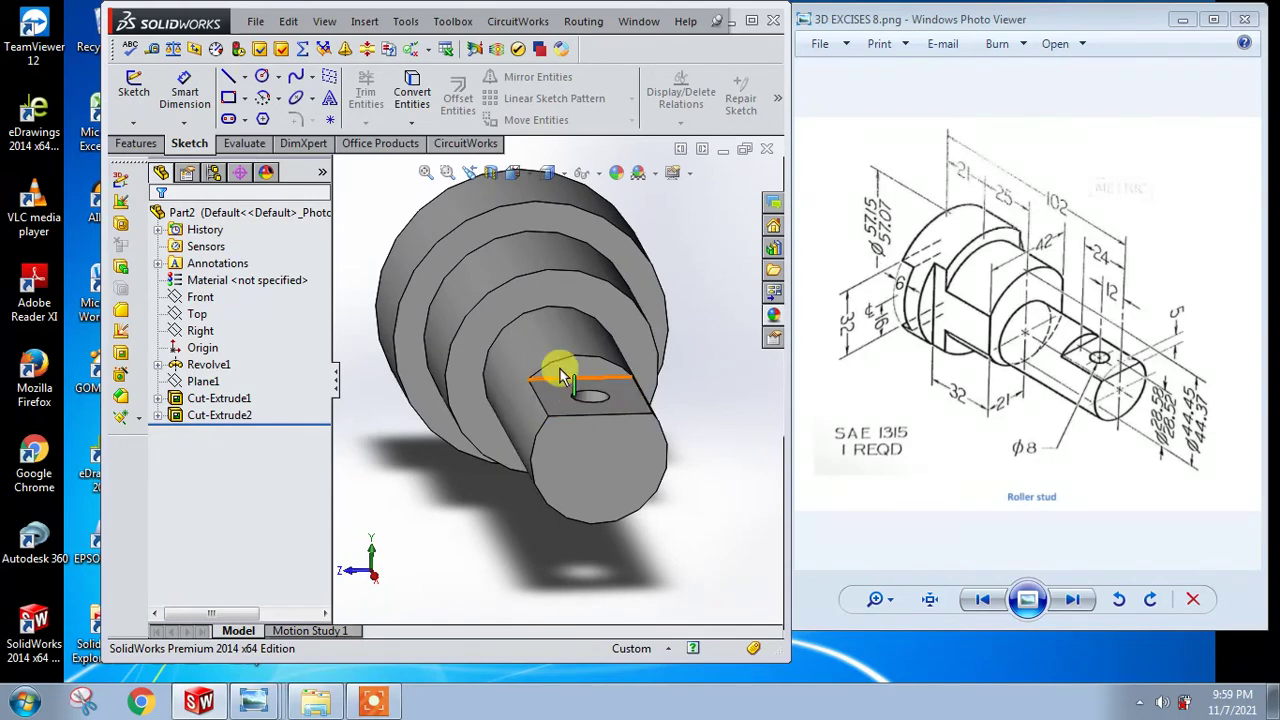
Step: Open a new sketch on the shoulder ring face, viewed Normal To
click(508, 315)
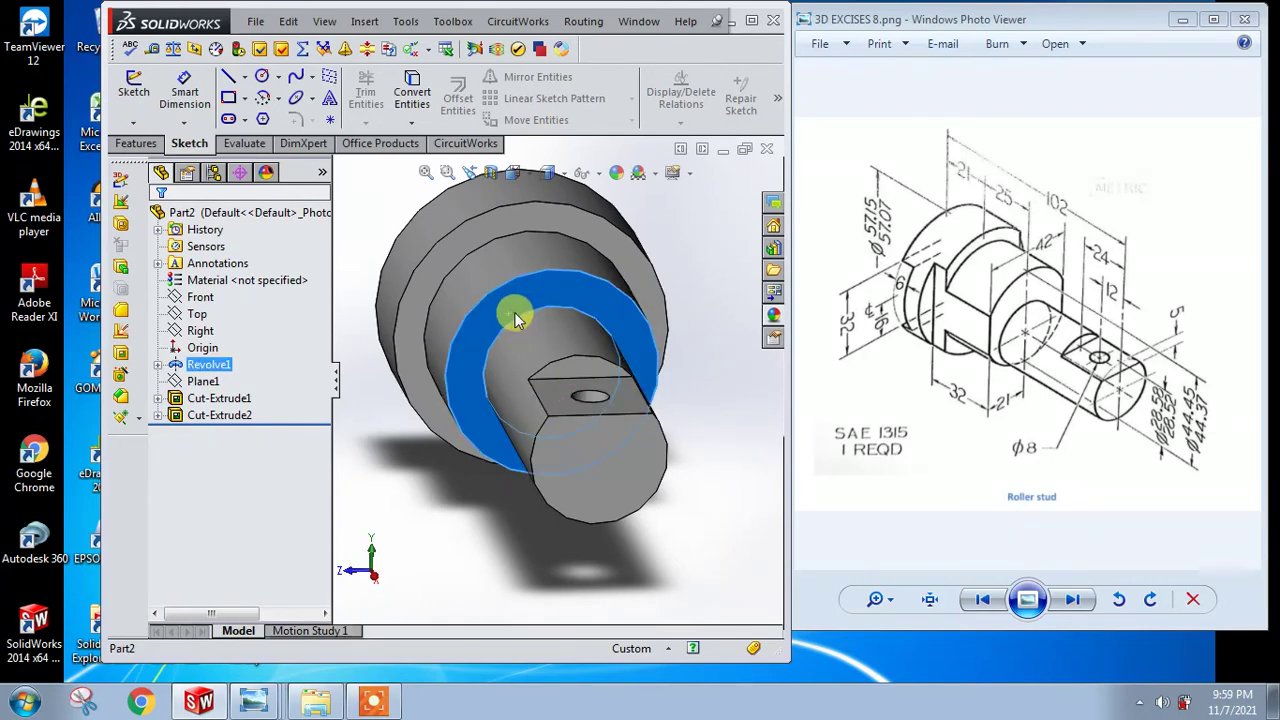
click(586, 237)
click(527, 172)
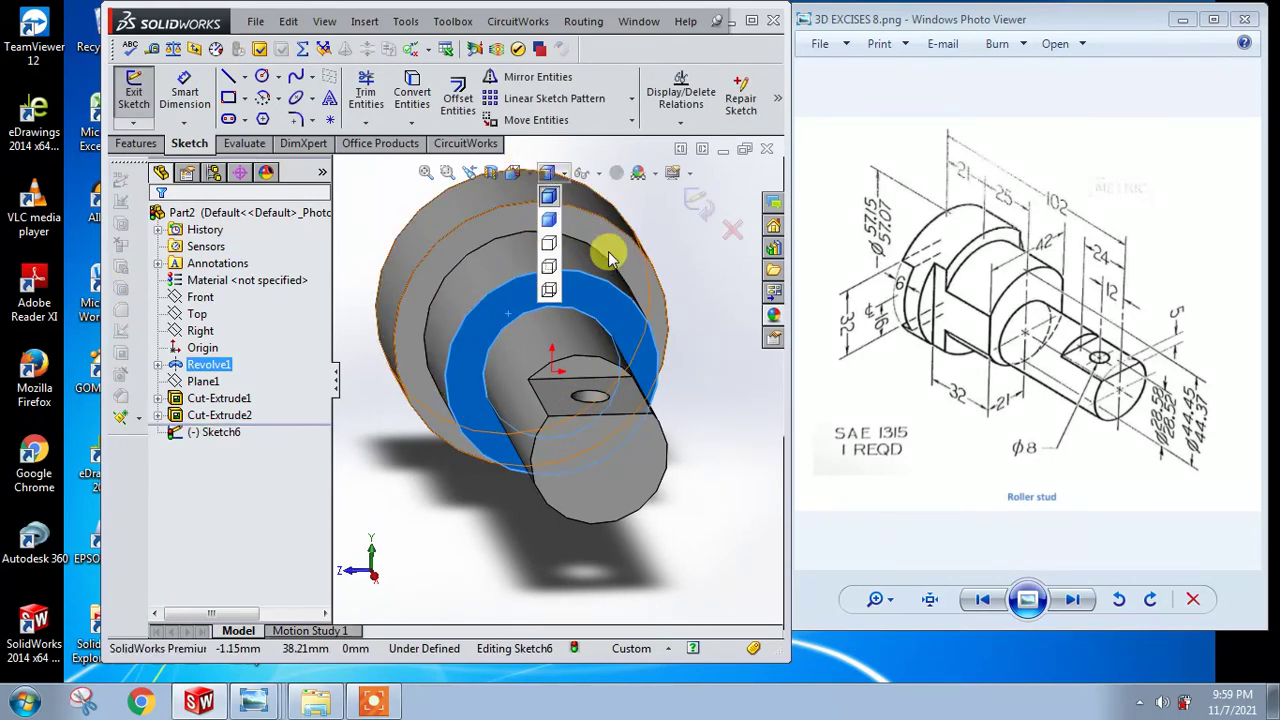
click(609, 266)
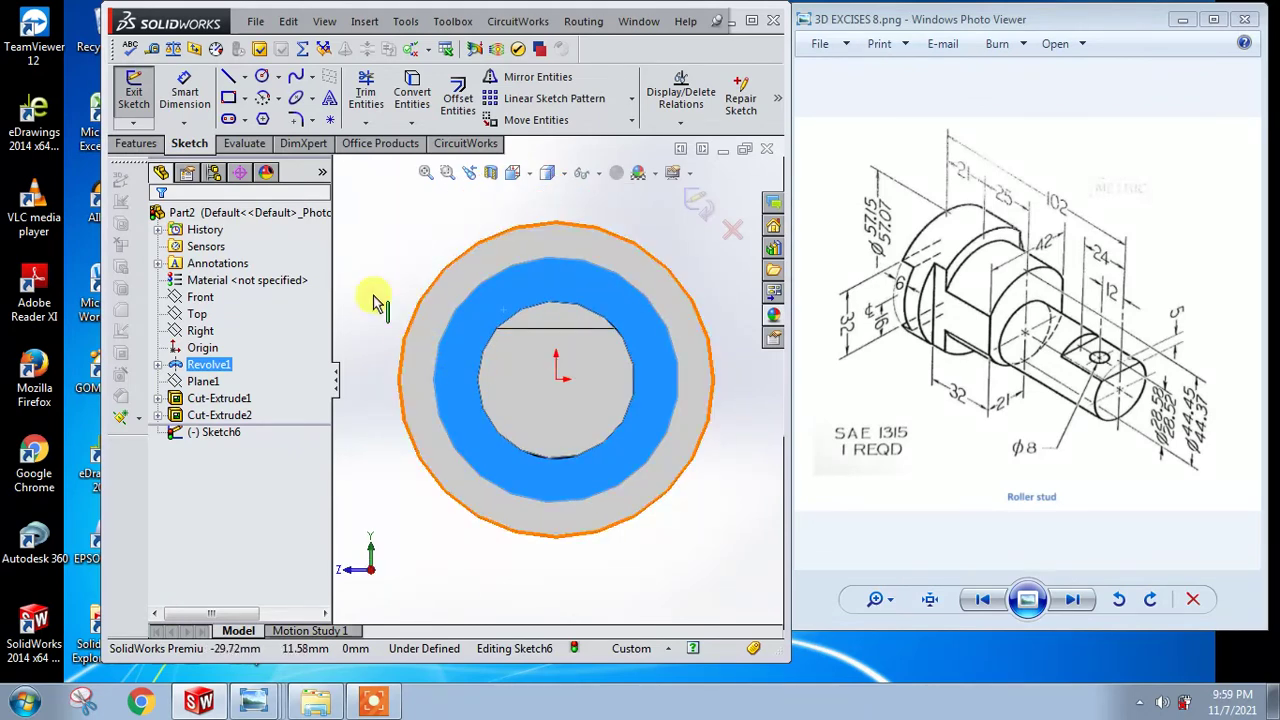
Step: Draw a center rectangle on the origin, enclosing the shoulder
click(244, 98)
click(268, 134)
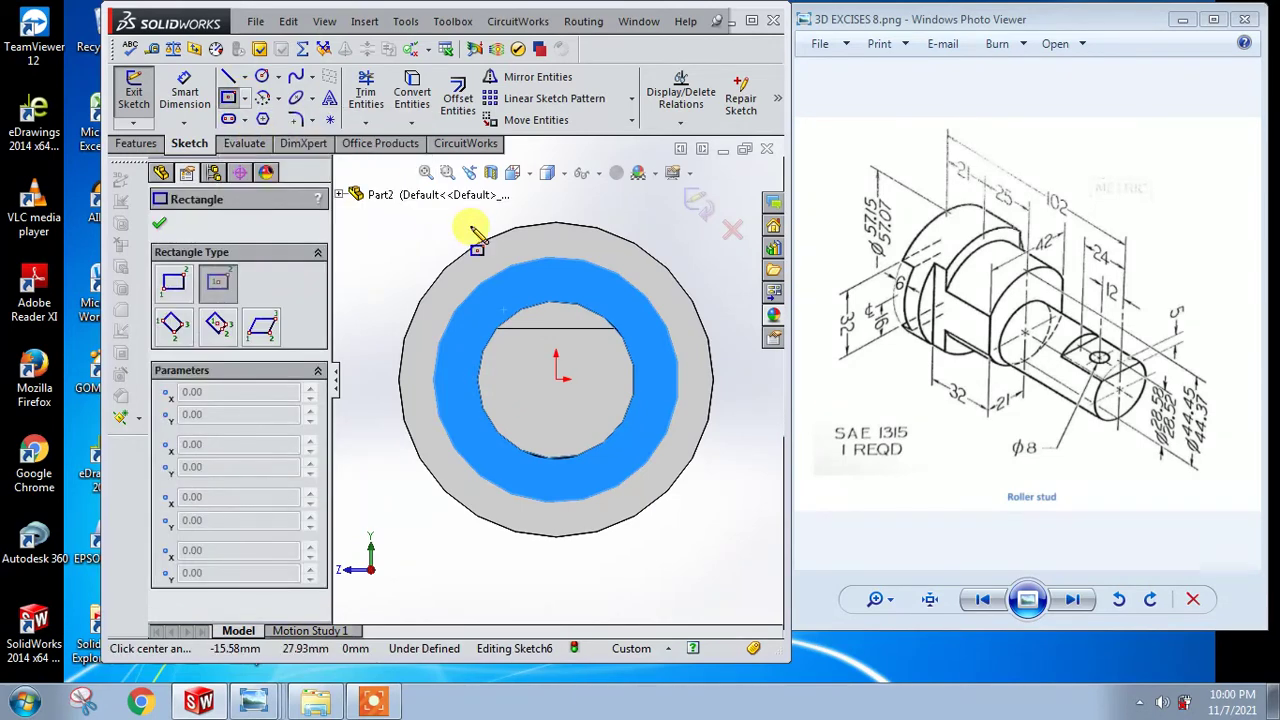
click(556, 379)
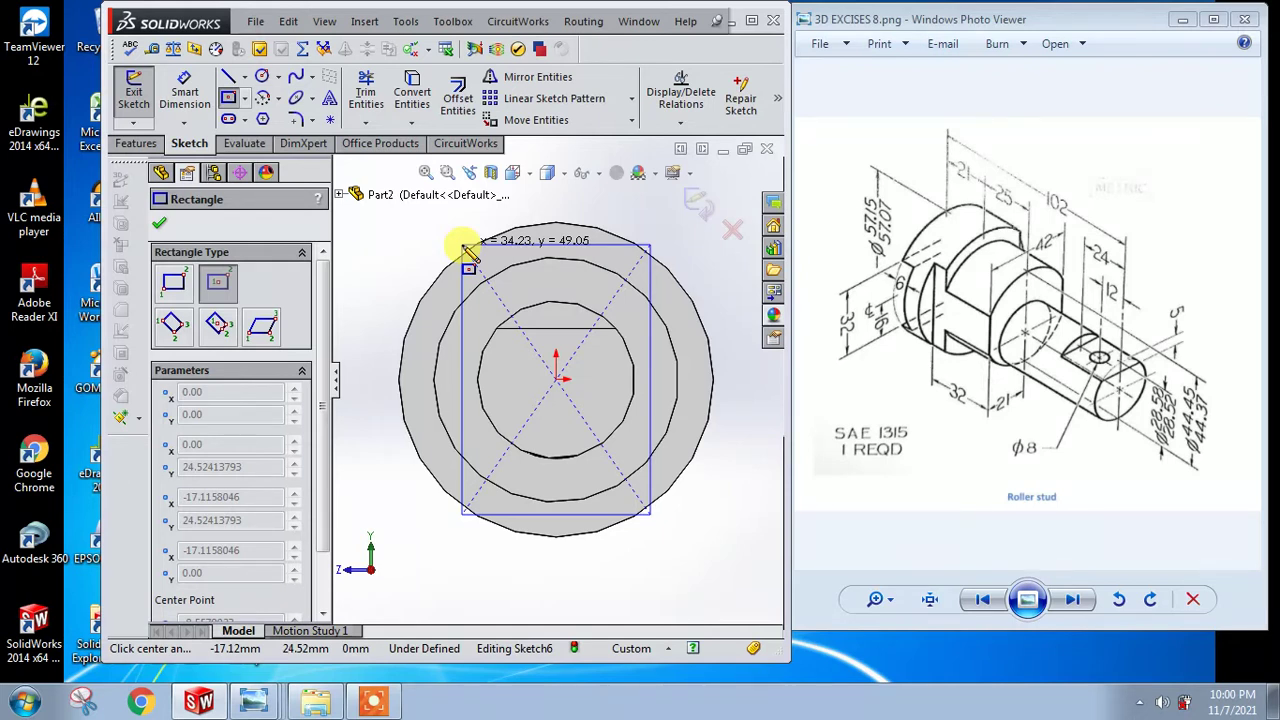
click(463, 245)
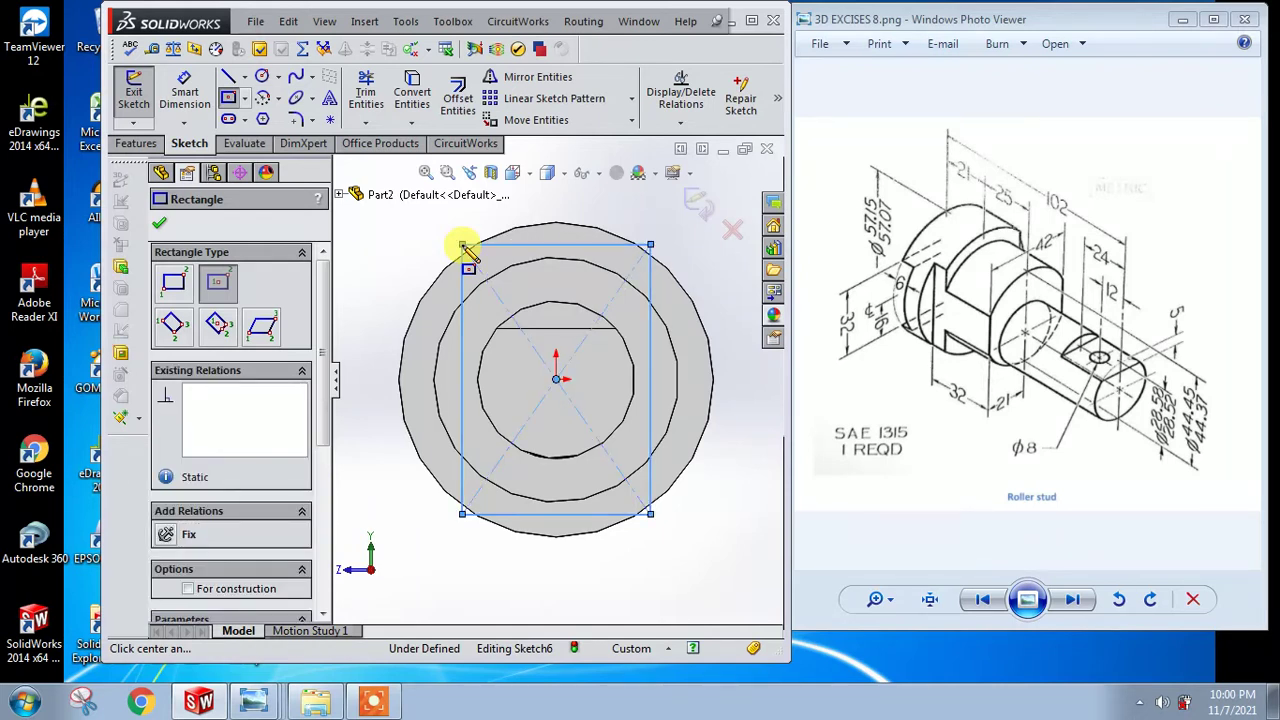
key(Escape)
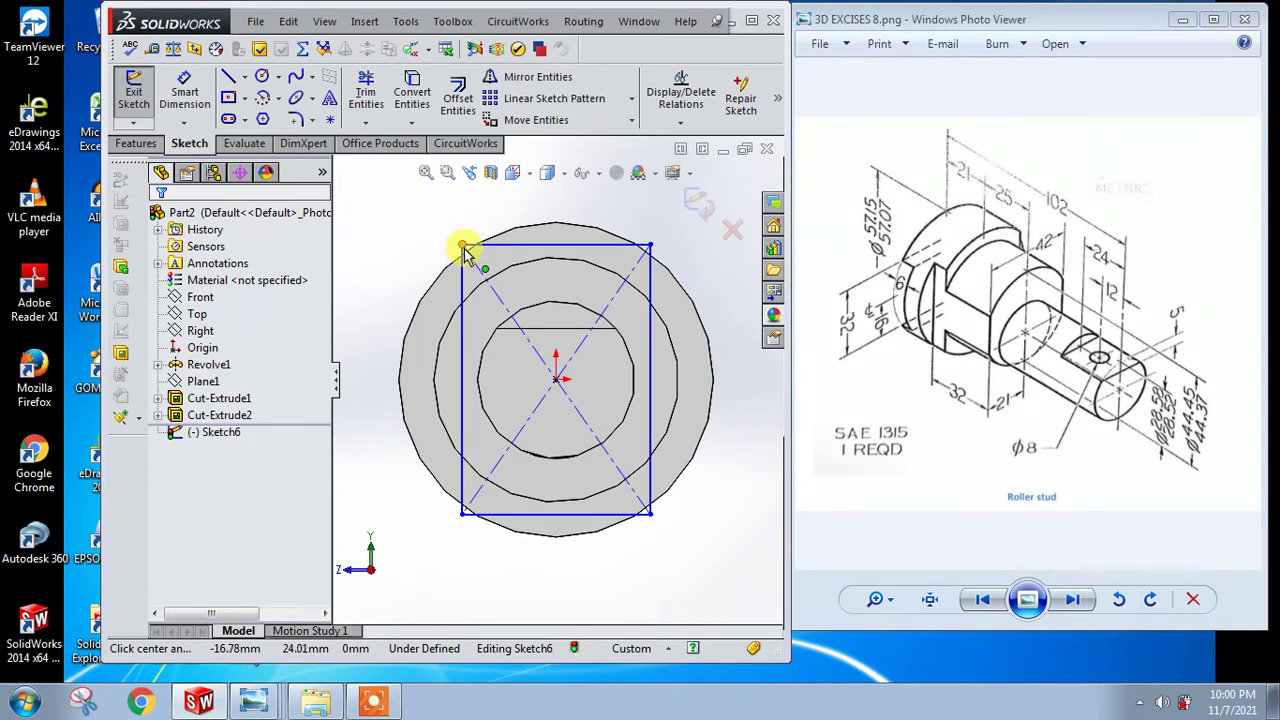
Step: Dimension the rectangle's top edge to 42 mm and return to a face-on view
click(195, 84)
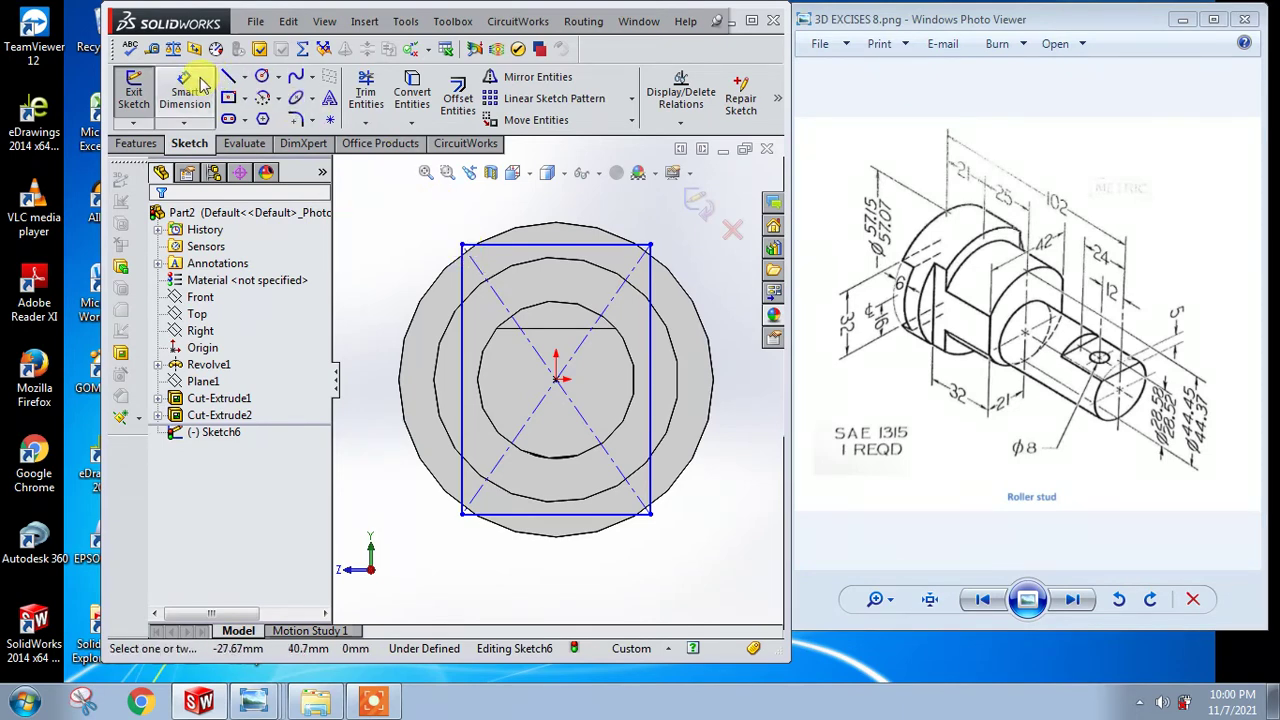
click(571, 244)
click(570, 212)
text(42)
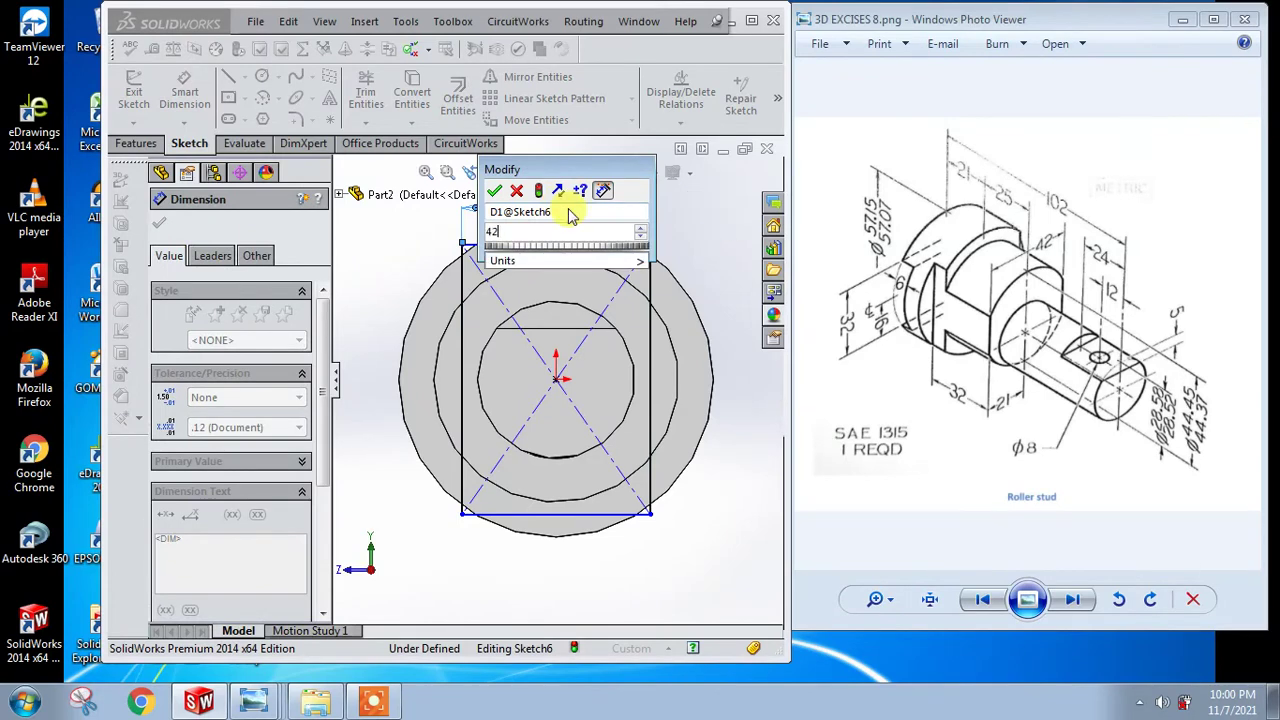
key(Return)
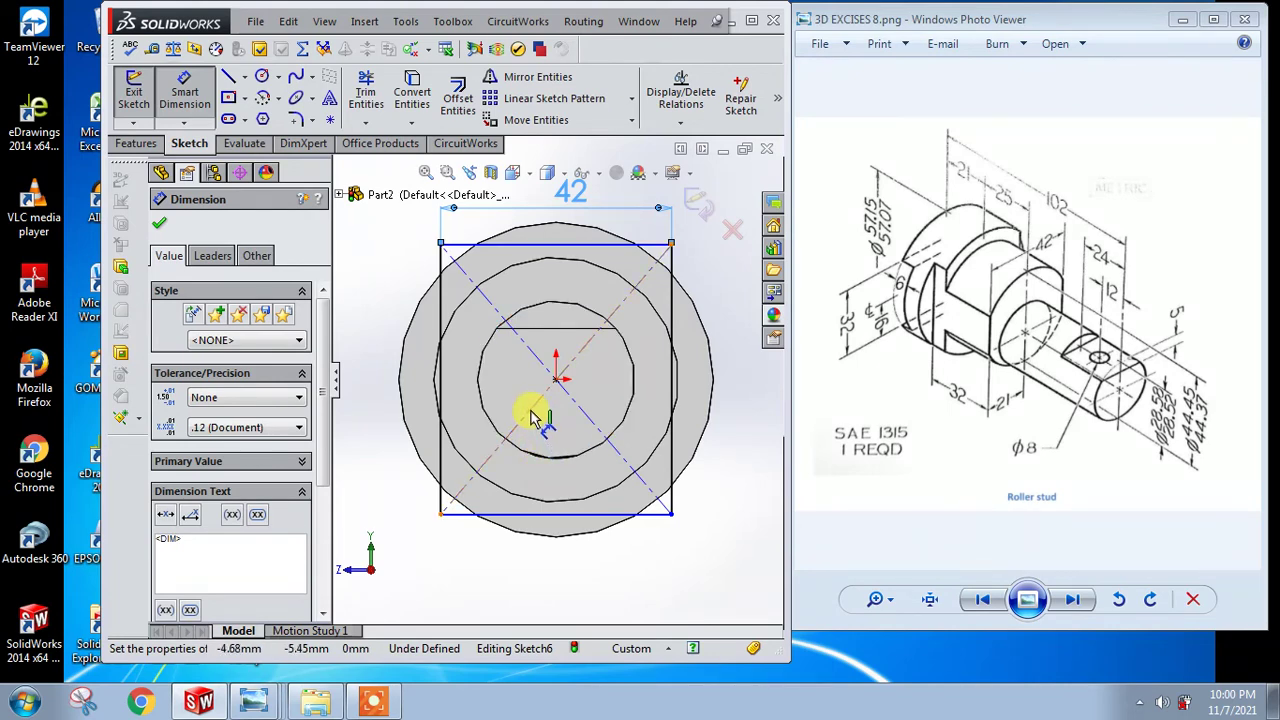
middle_drag(500, 432, 517, 444)
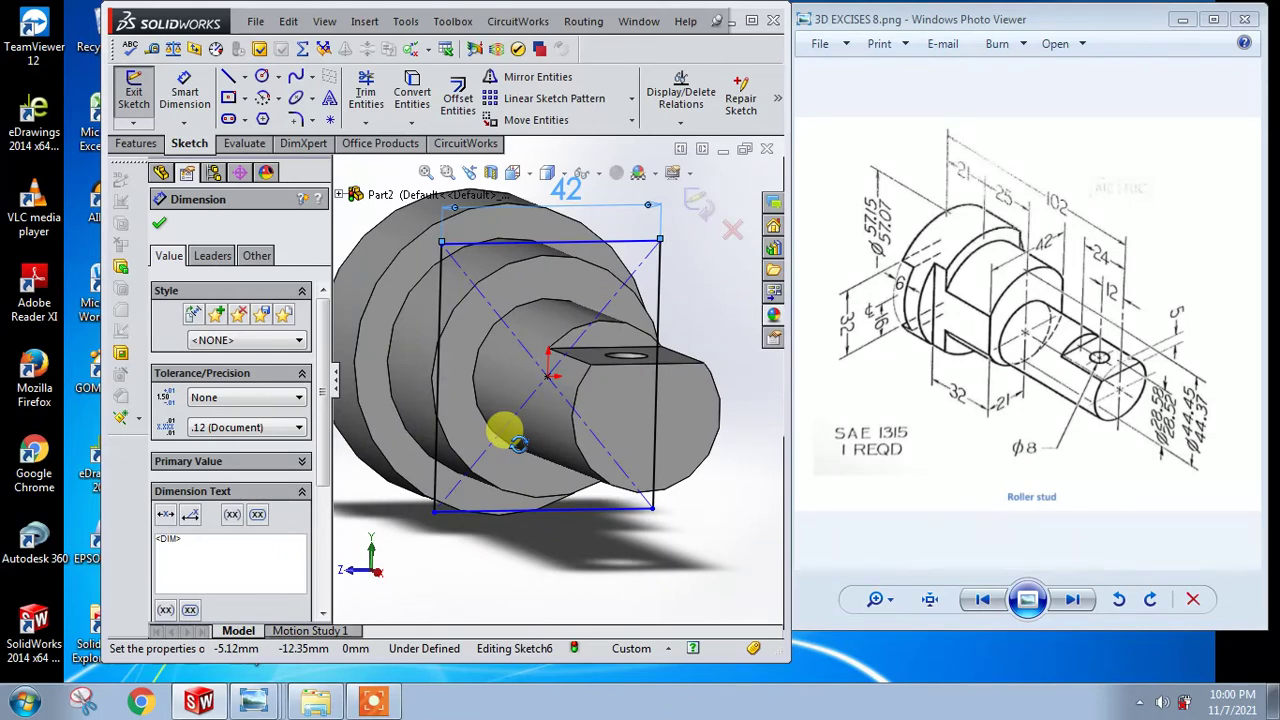
middle_drag(517, 444, 497, 430)
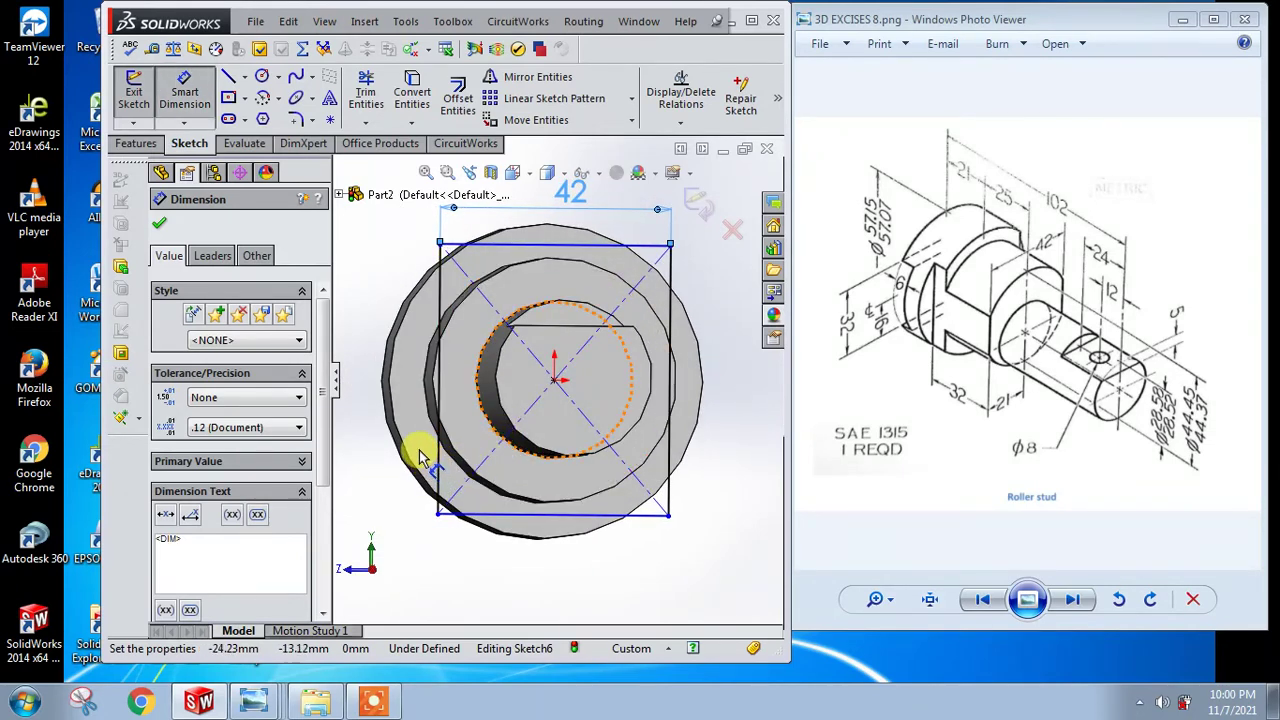
click(527, 173)
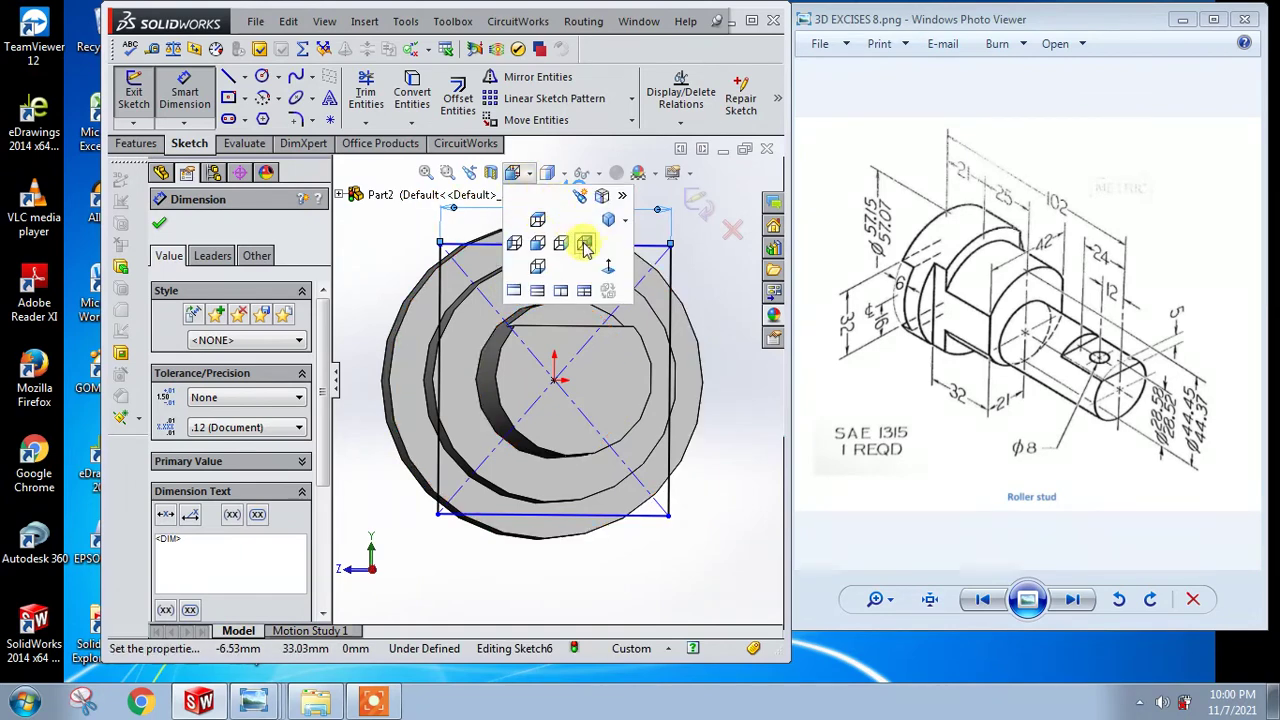
click(608, 265)
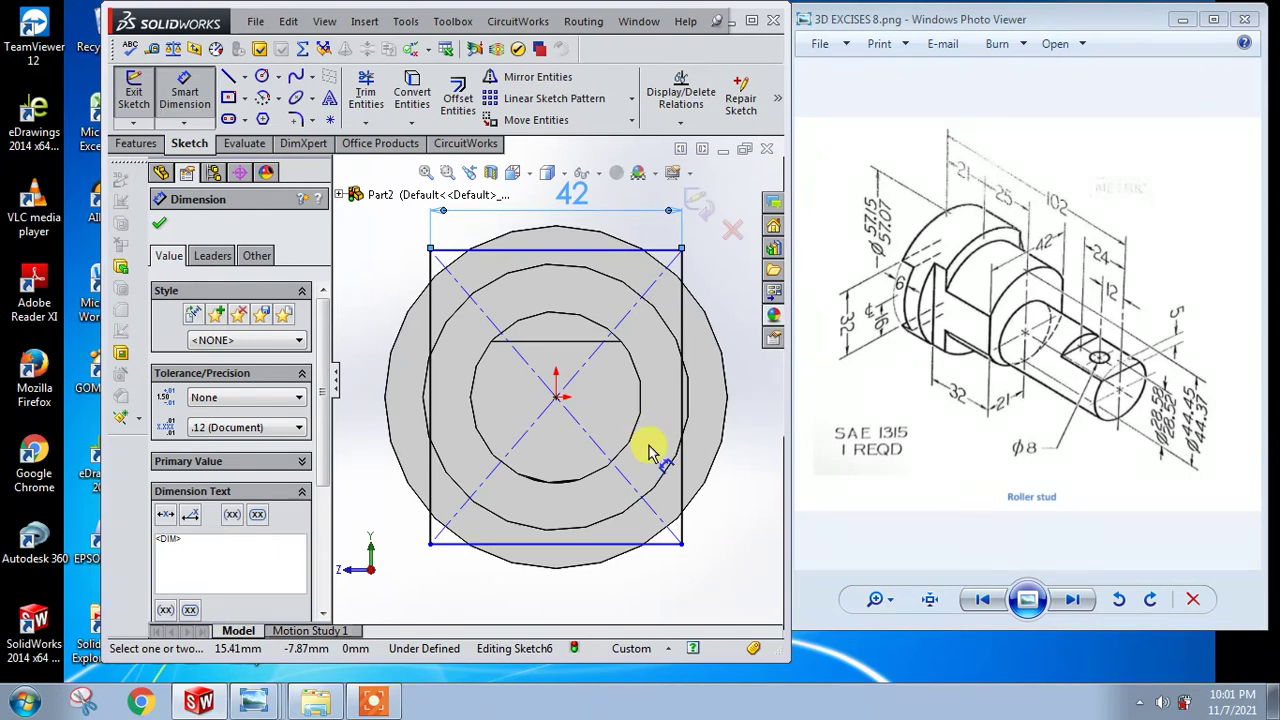
Step: Draw a circle centred on the origin, sized just inside the rectangle
click(262, 76)
click(556, 396)
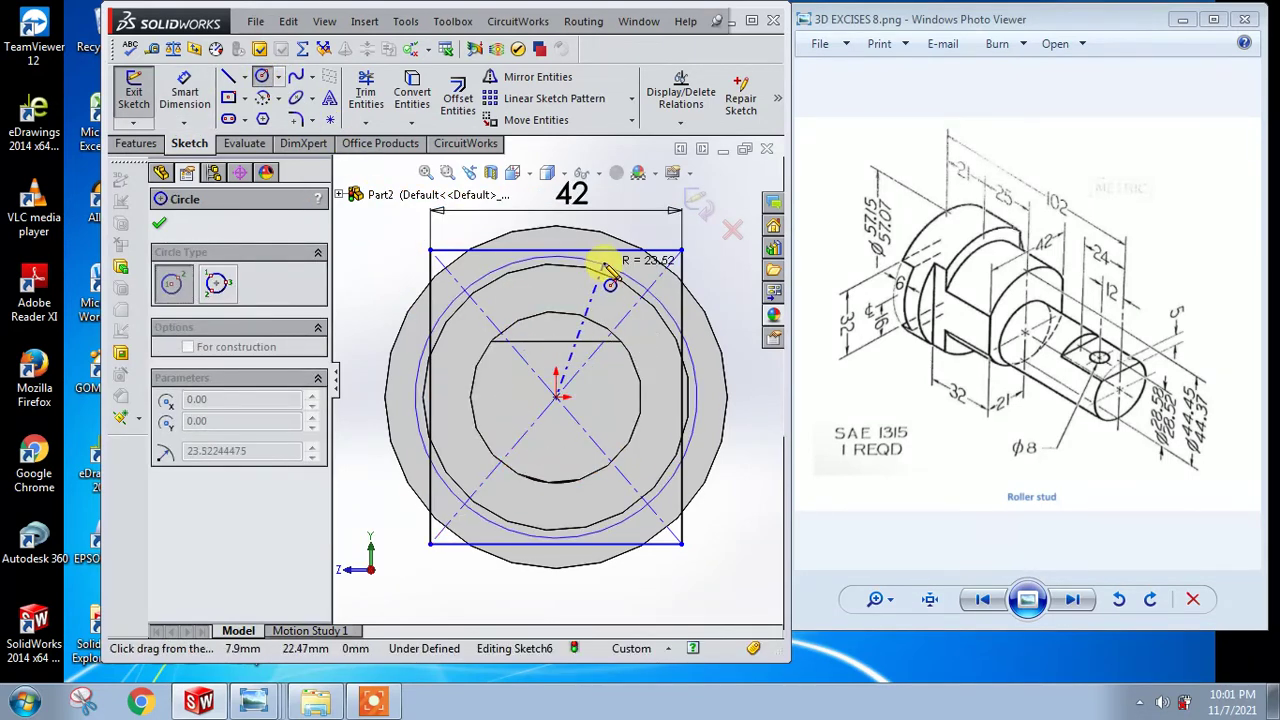
click(606, 276)
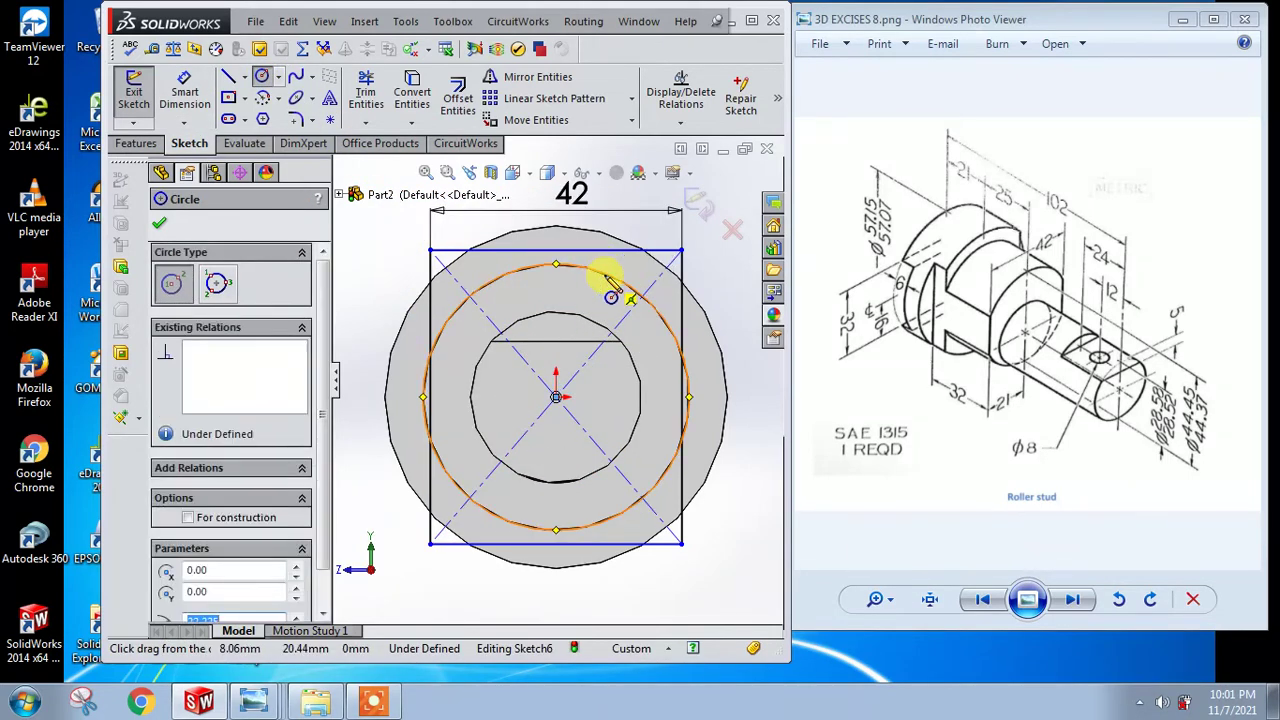
key(Escape)
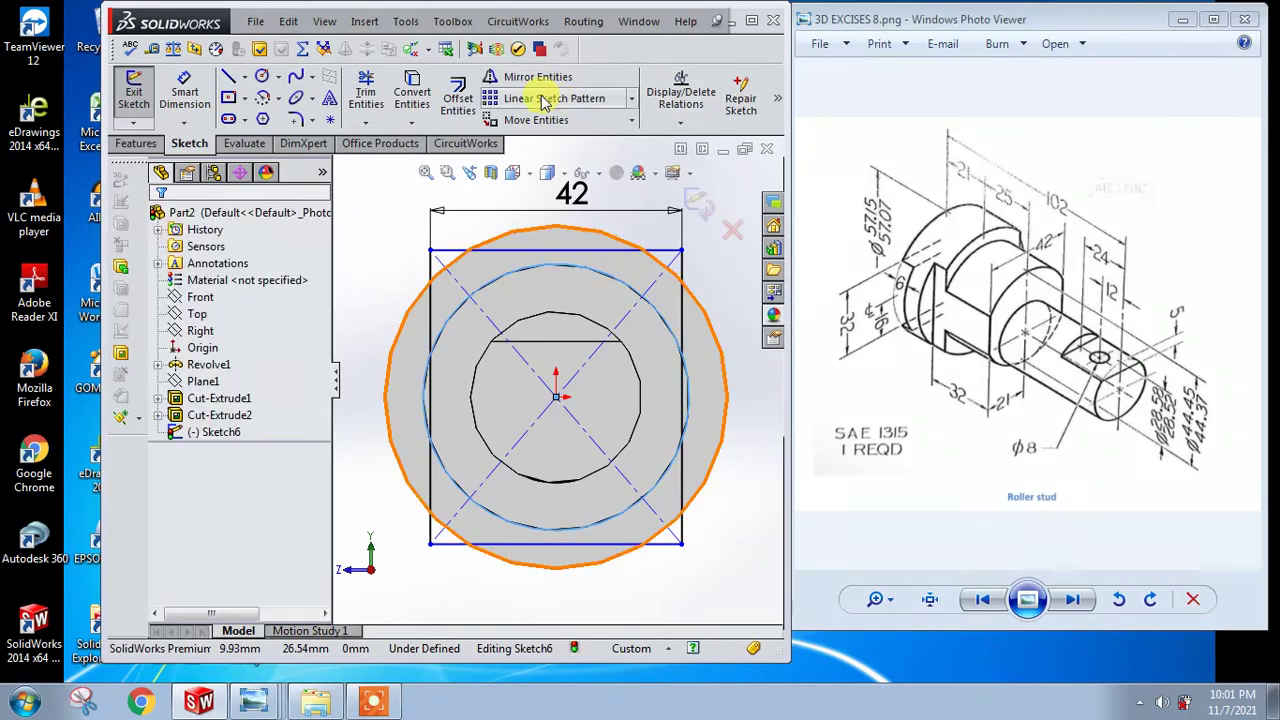
Step: Power-trim the rectangle and circle to two short side arcs, then view isometric
click(366, 88)
drag(510, 235, 434, 286)
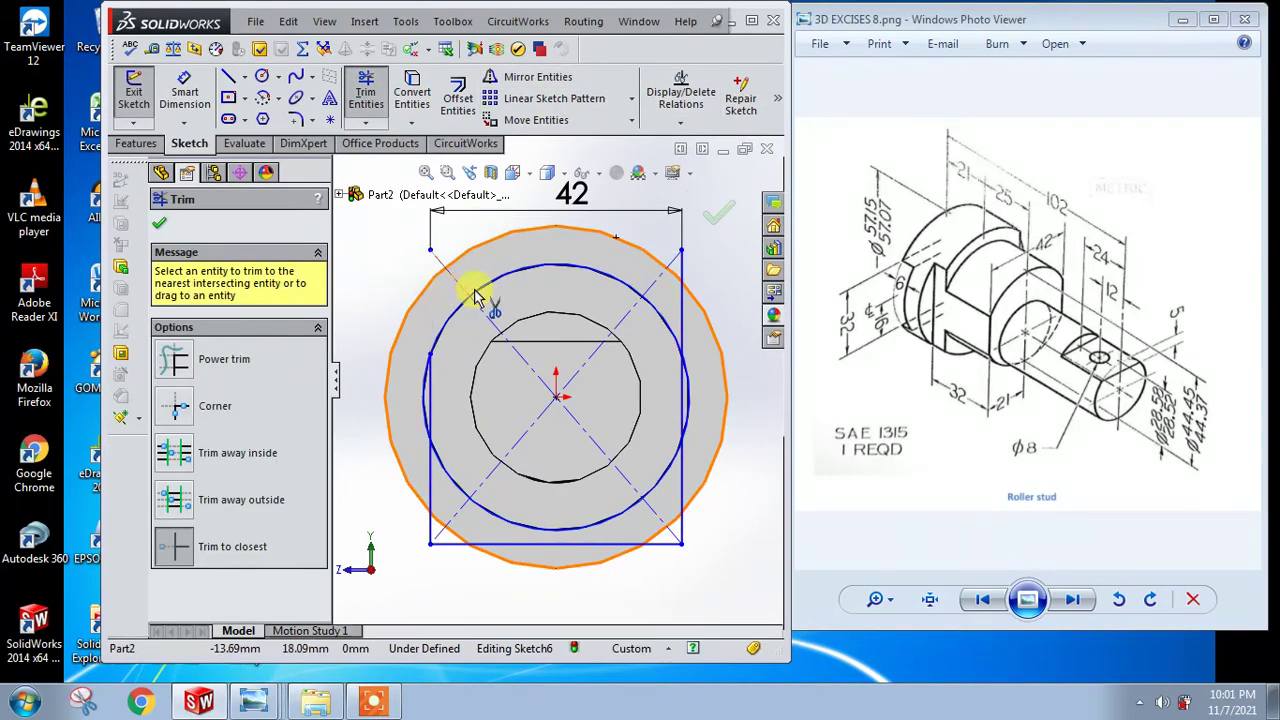
drag(672, 292, 696, 300)
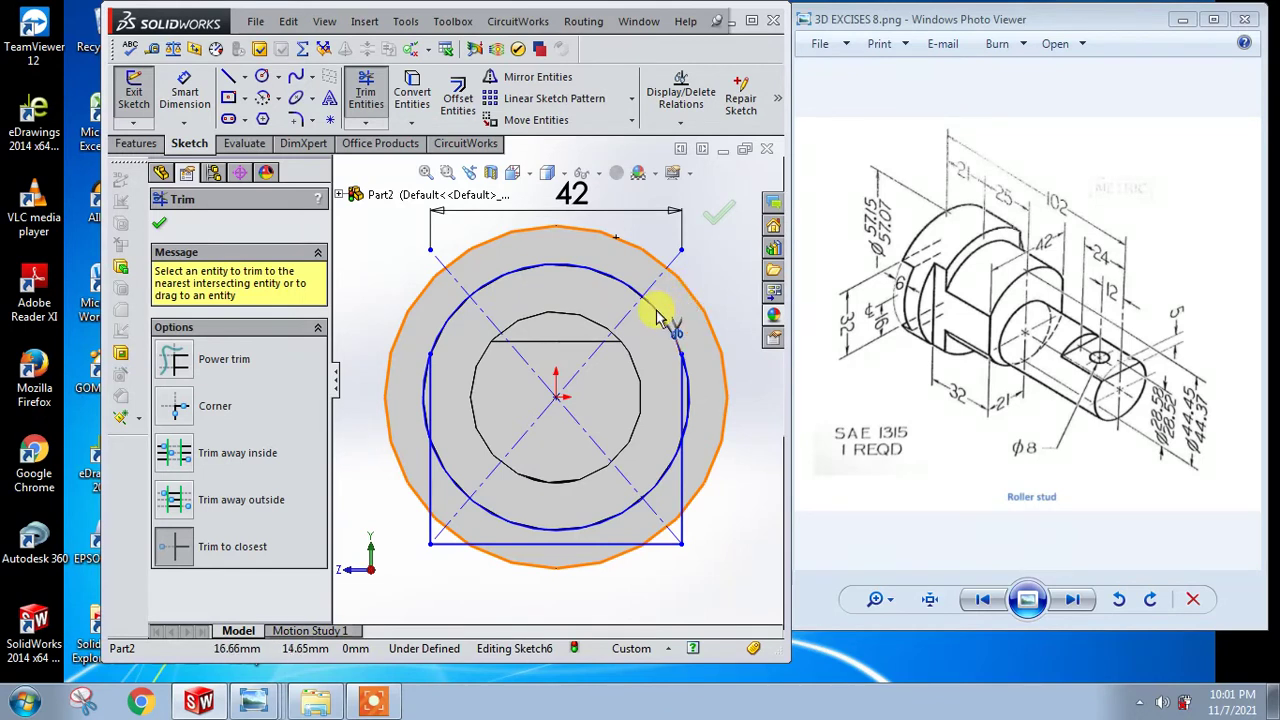
drag(617, 370, 434, 503)
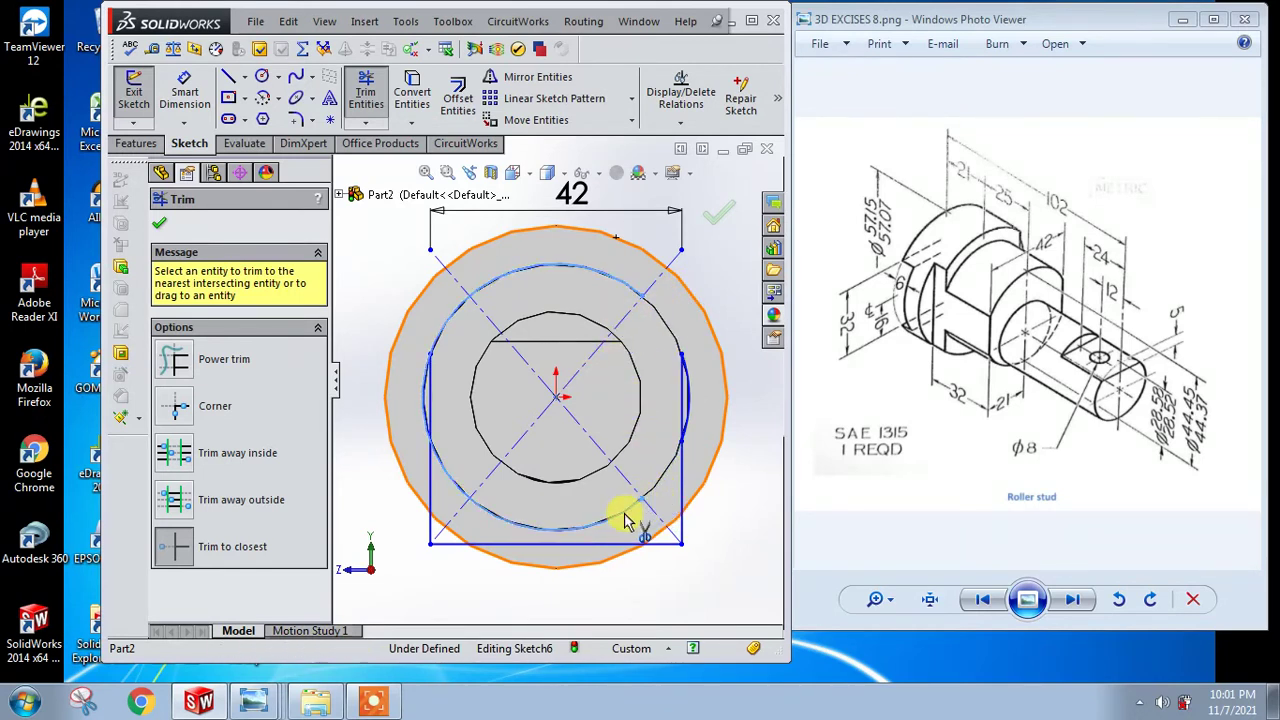
drag(443, 514, 424, 518)
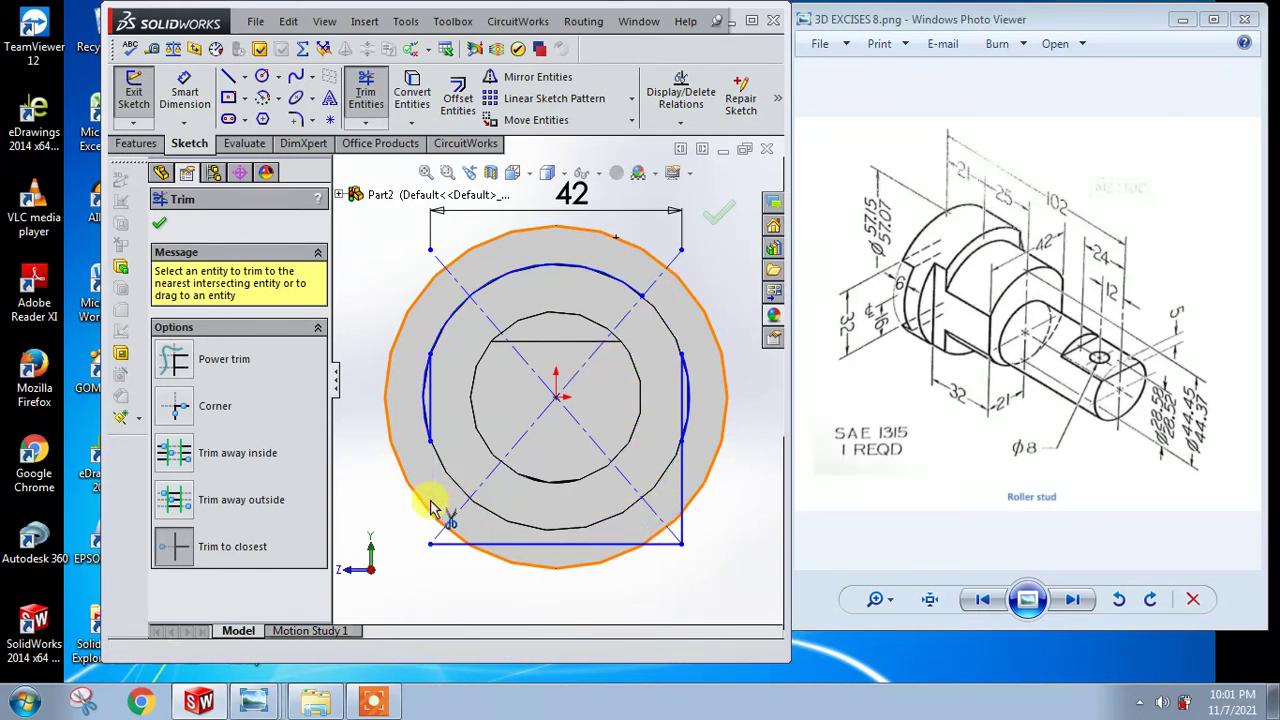
drag(503, 548, 507, 305)
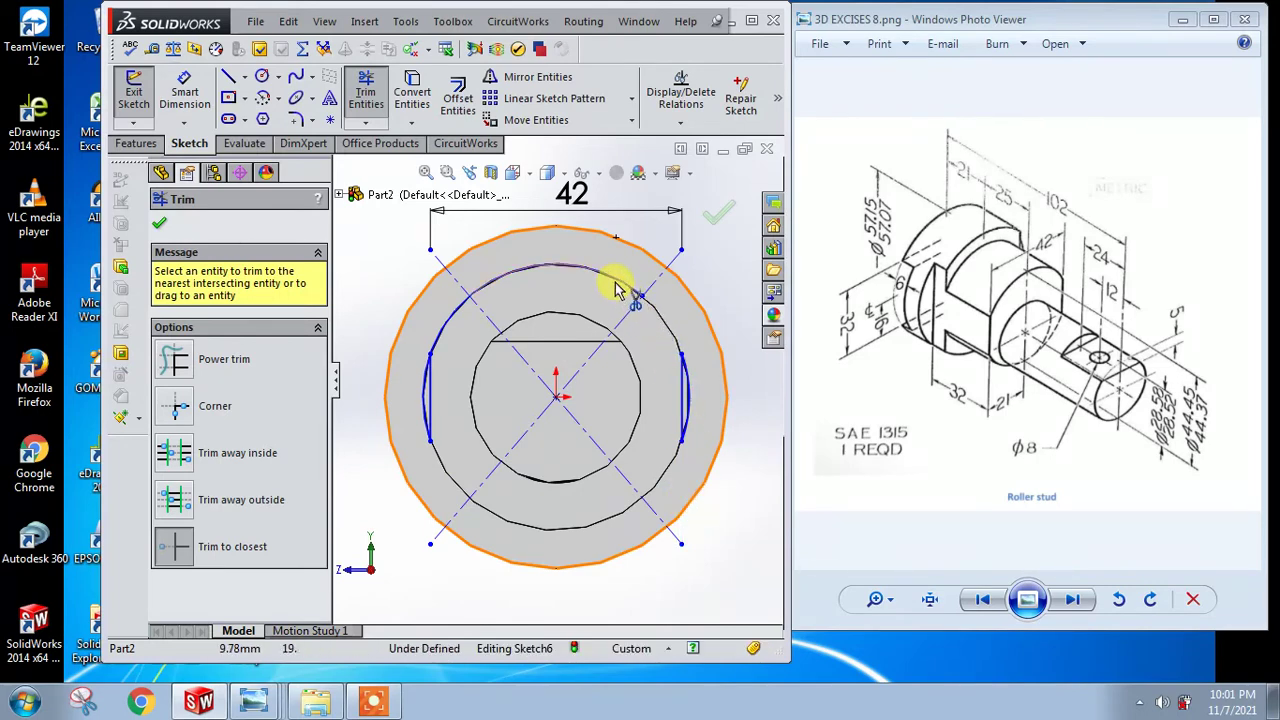
key(ctrl+7)
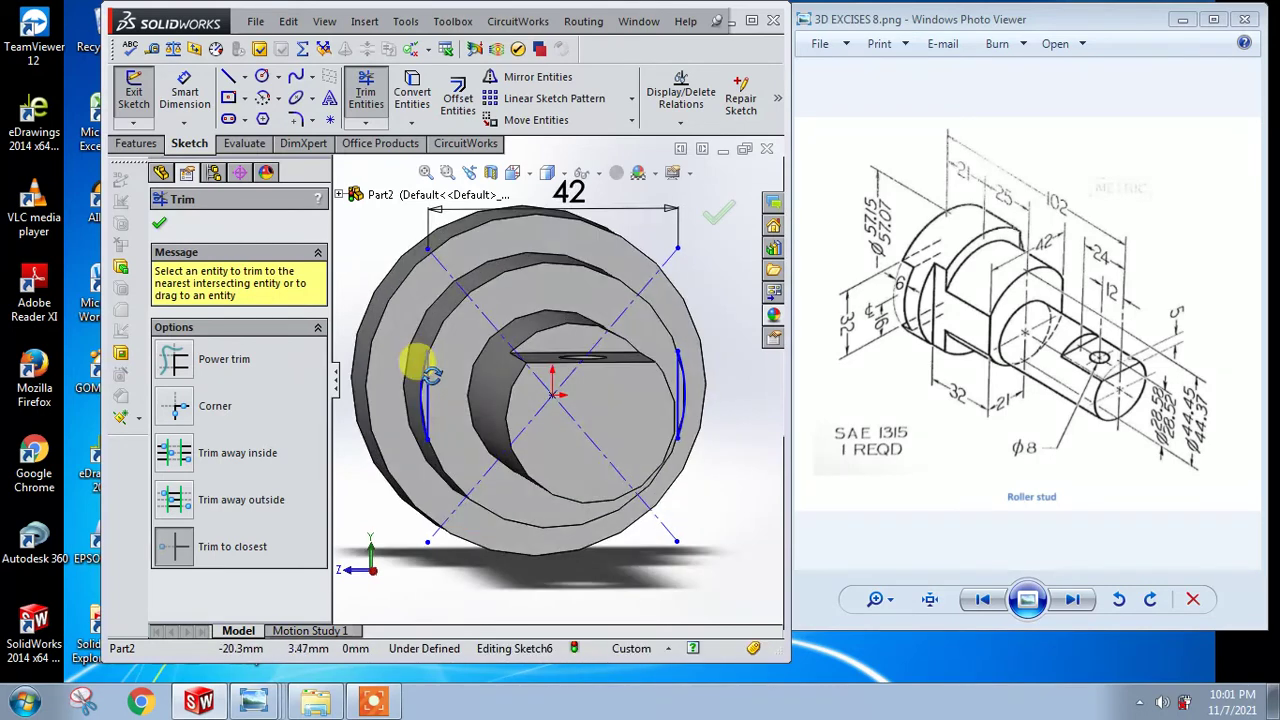
Step: Extrude-cut the trimmed sketch Blind 32 mm deep, creating Cut-Extrude3's side flats
click(121, 353)
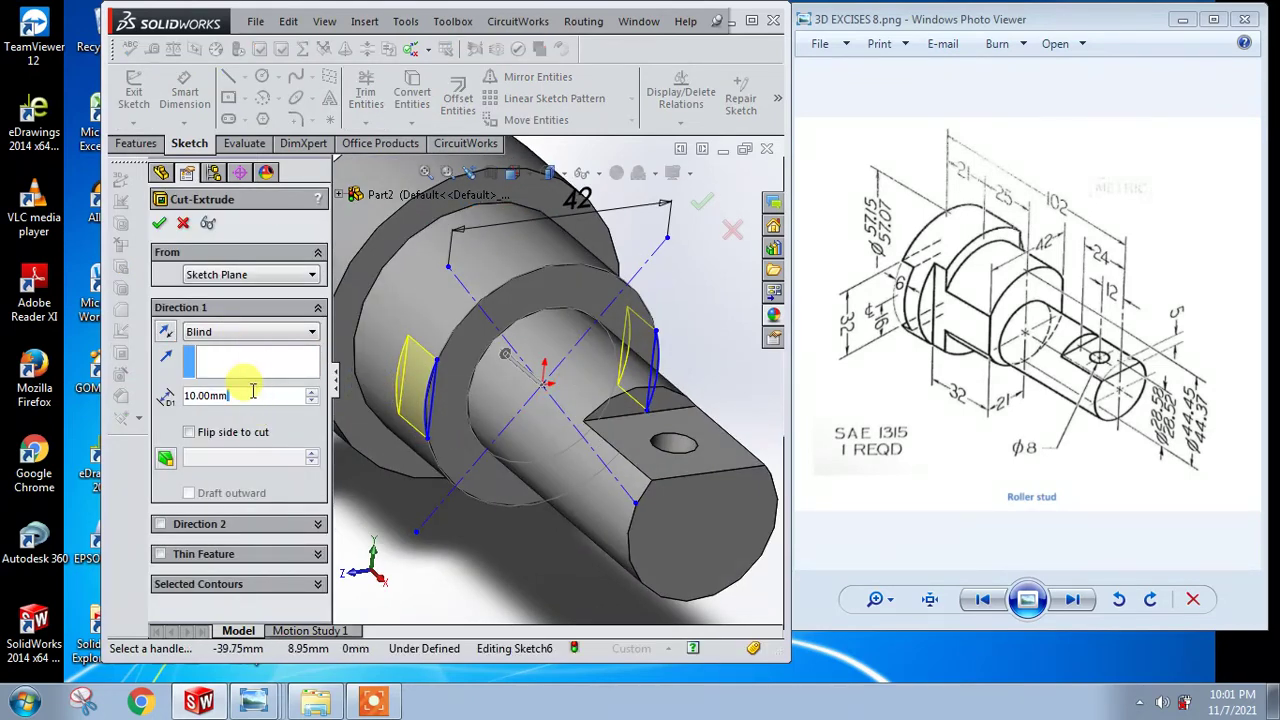
drag(257, 395, 140, 392)
text(32)
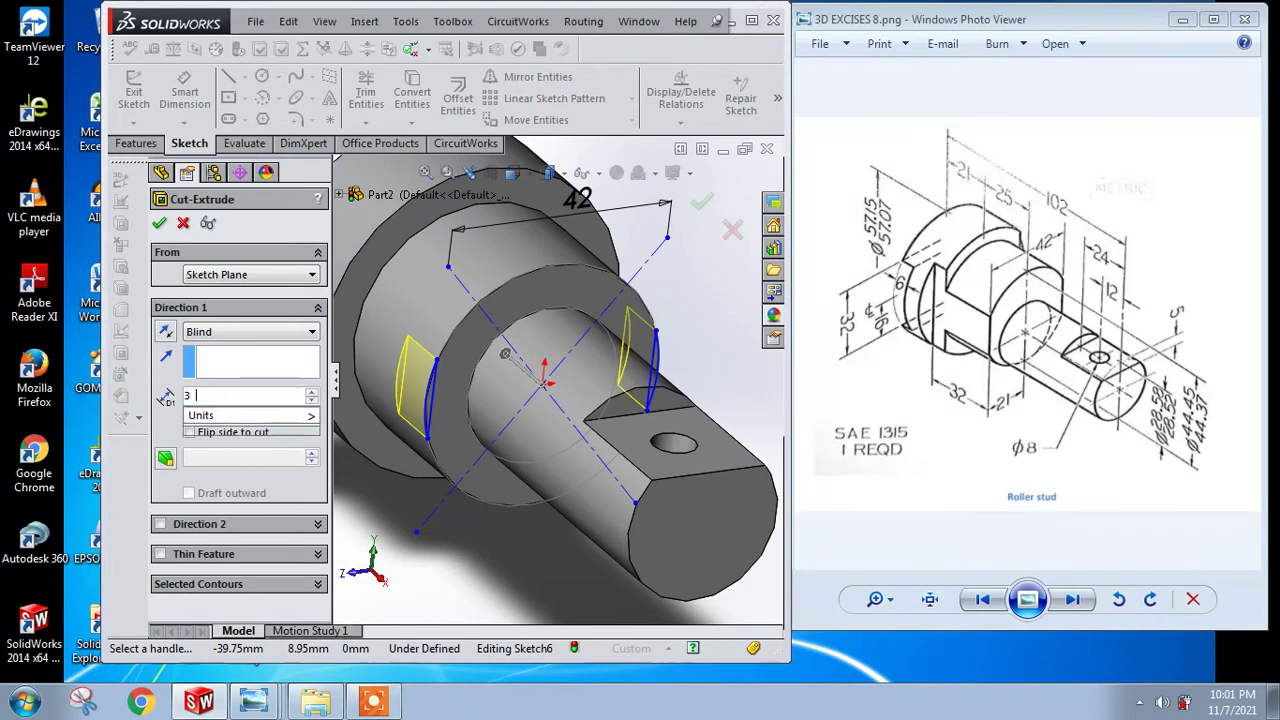
key(Return)
mouse_move(420, 330)
middle_down()
mouse_move(455, 312)
mouse_move(429, 292)
middle_up()
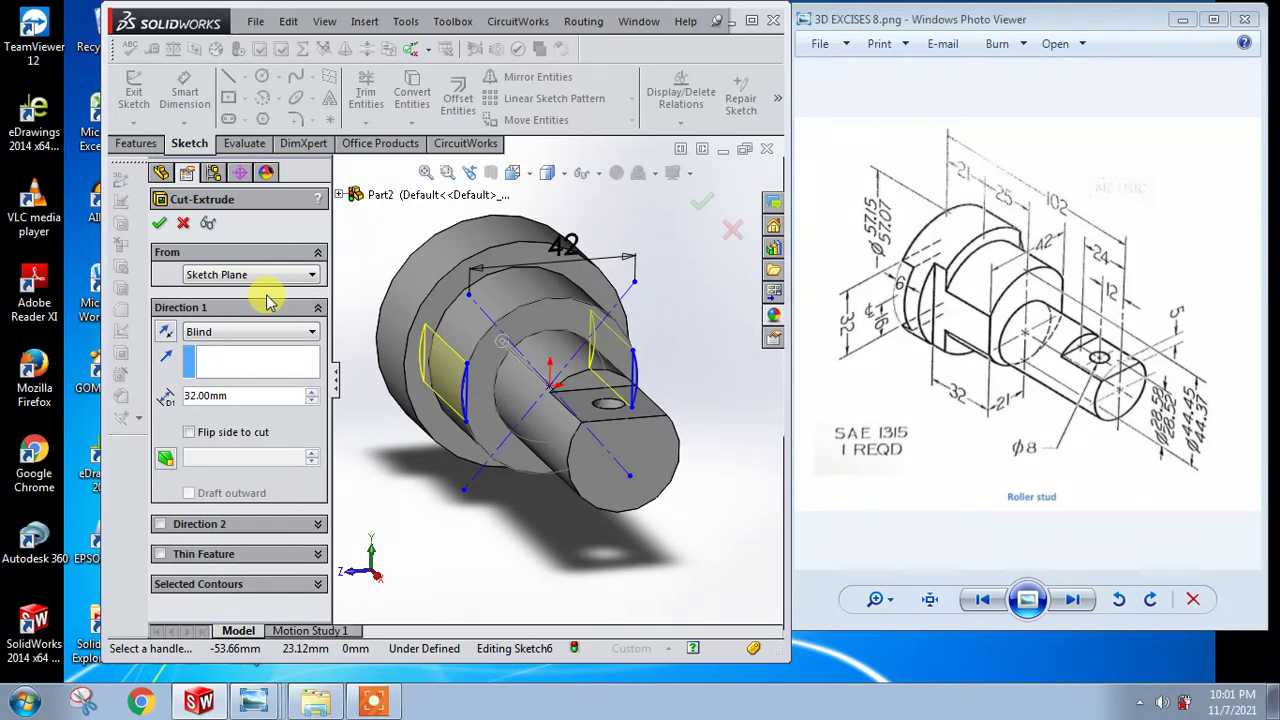
click(159, 224)
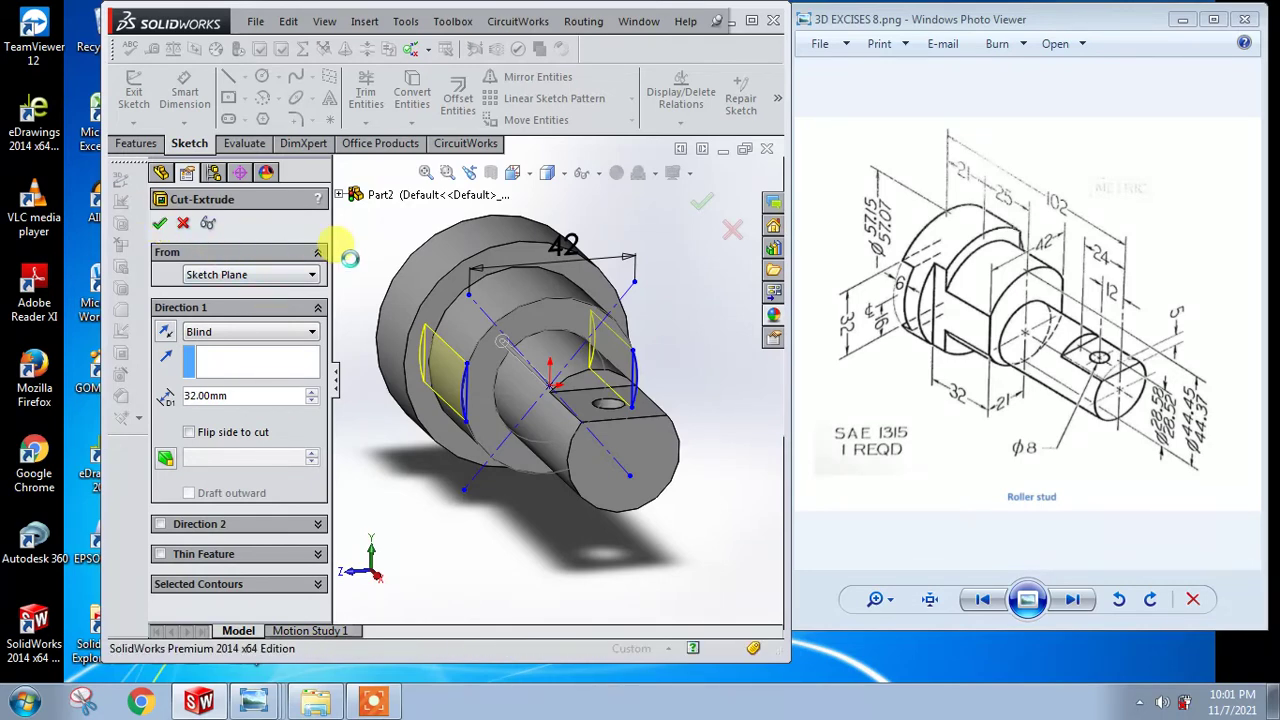
middle_drag(350, 260, 406, 270)
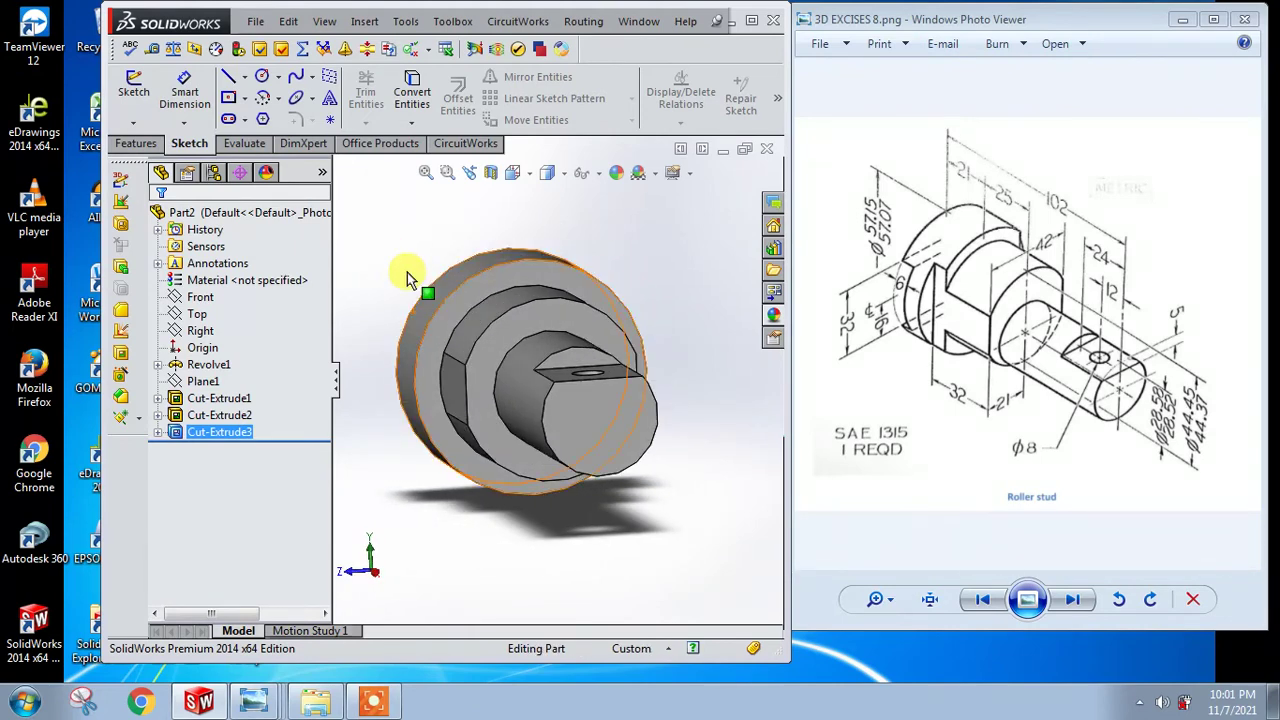
Step: Orbit to the shaft side and open Sketch7 on the shoulder's front ring face
click(429, 382)
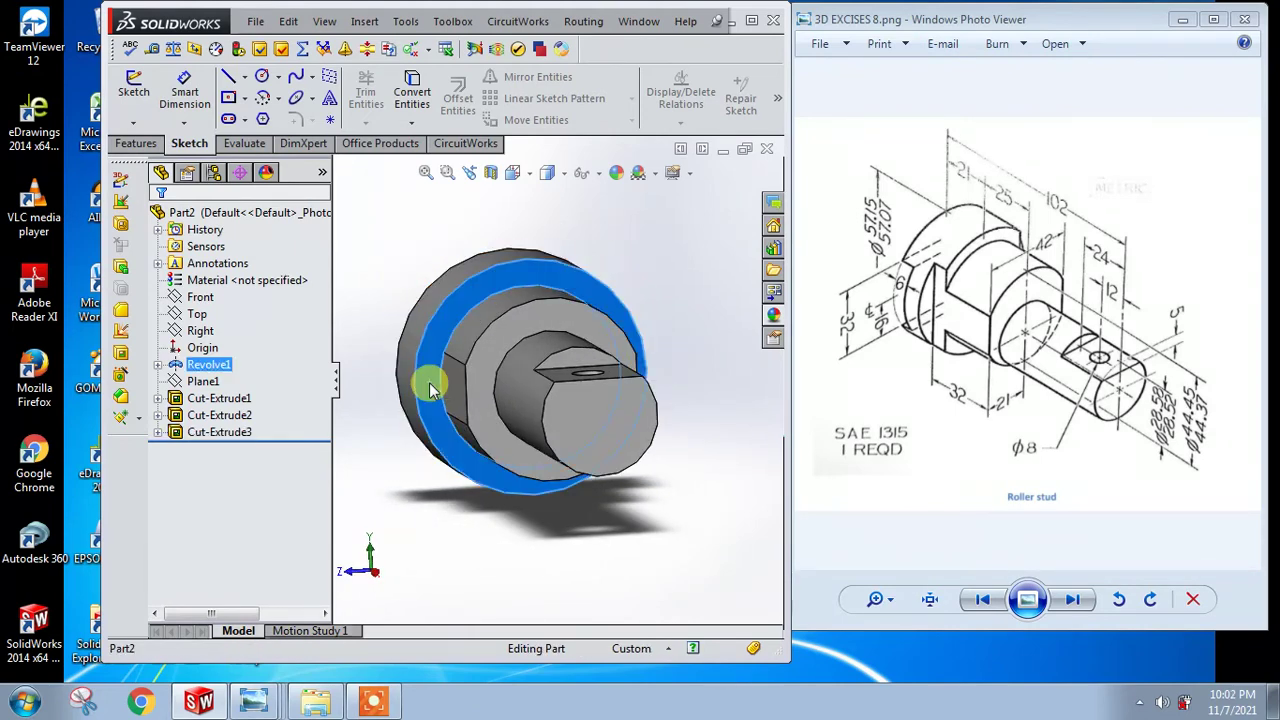
click(640, 250)
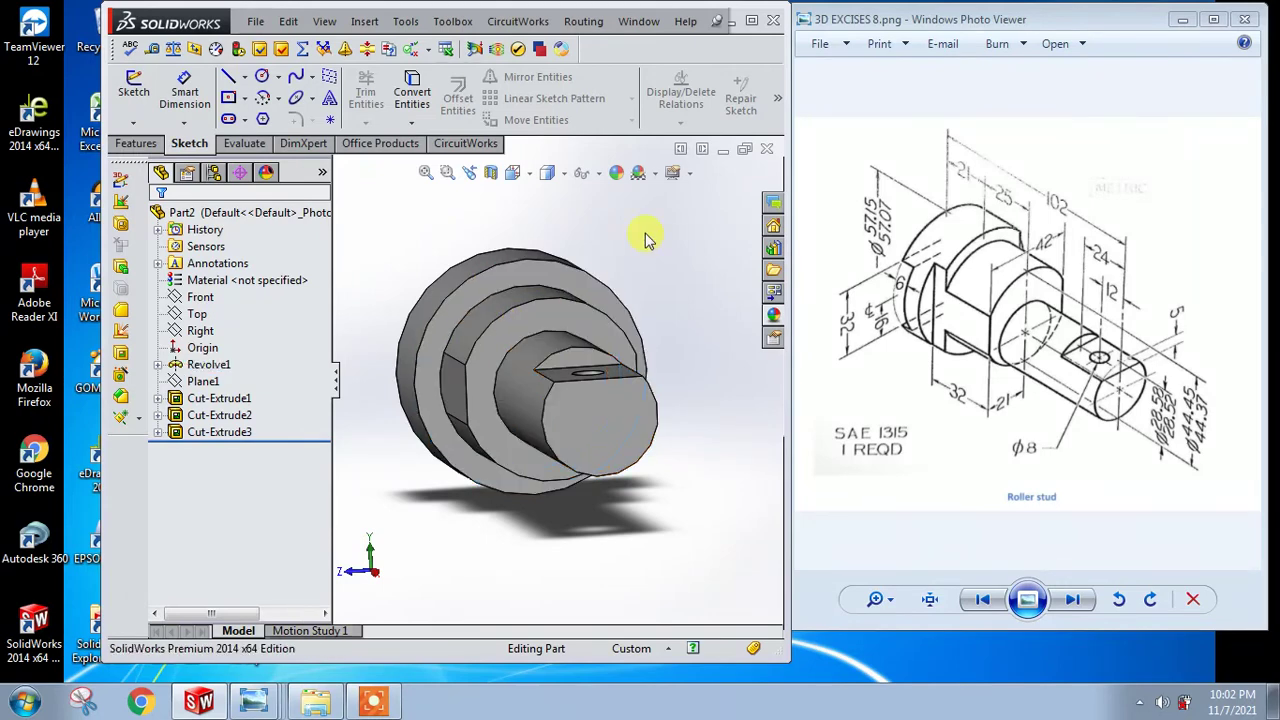
mouse_move(555, 340)
middle_down()
mouse_move(575, 328)
mouse_move(586, 243)
middle_up()
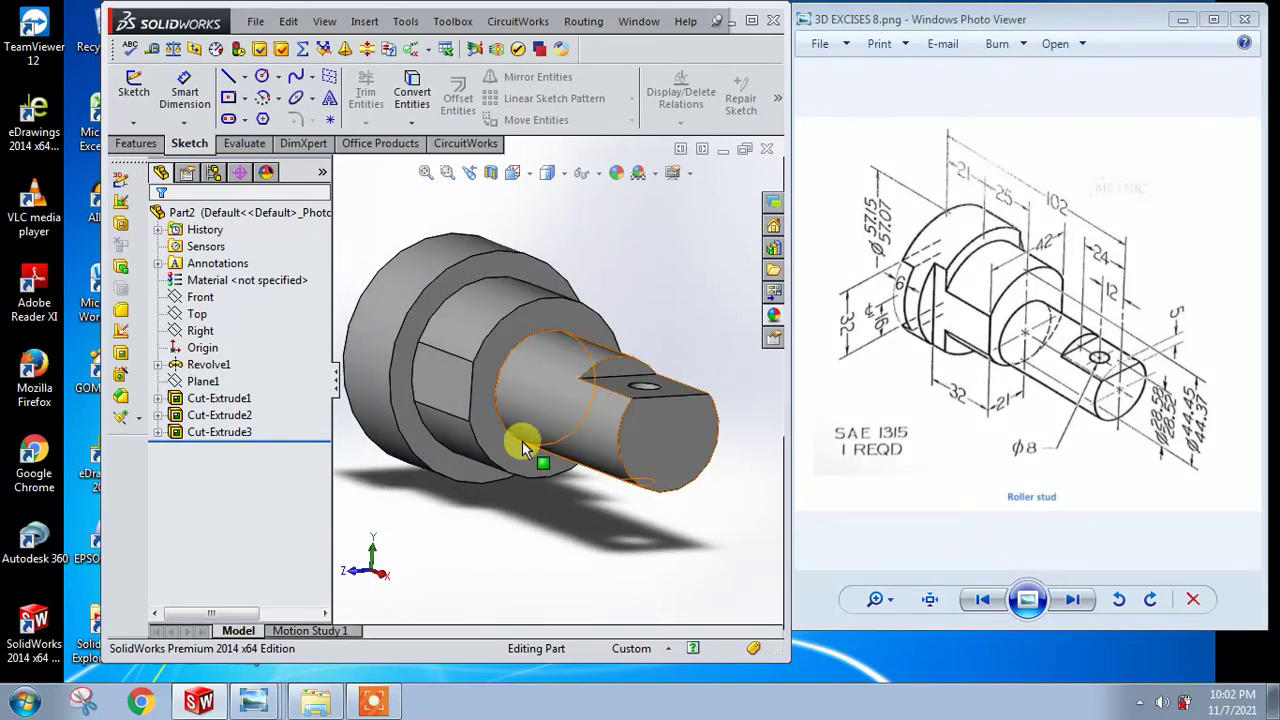
middle_drag(551, 423, 559, 434)
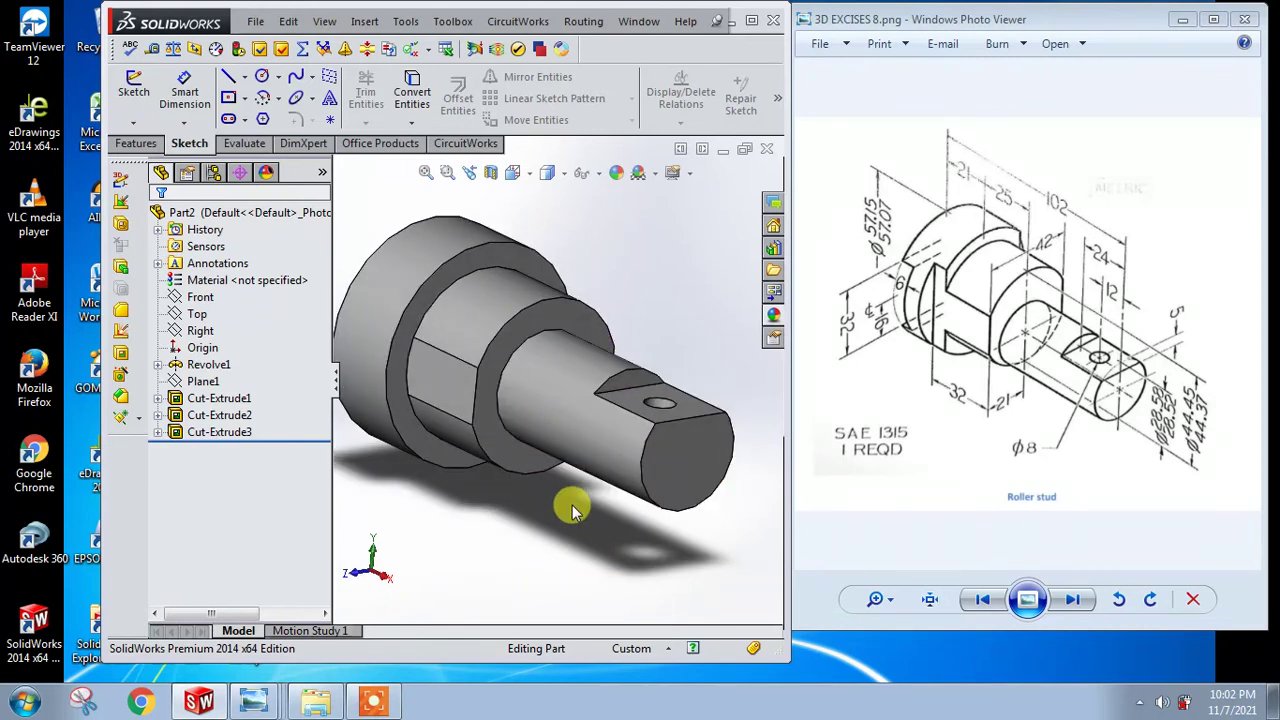
click(403, 390)
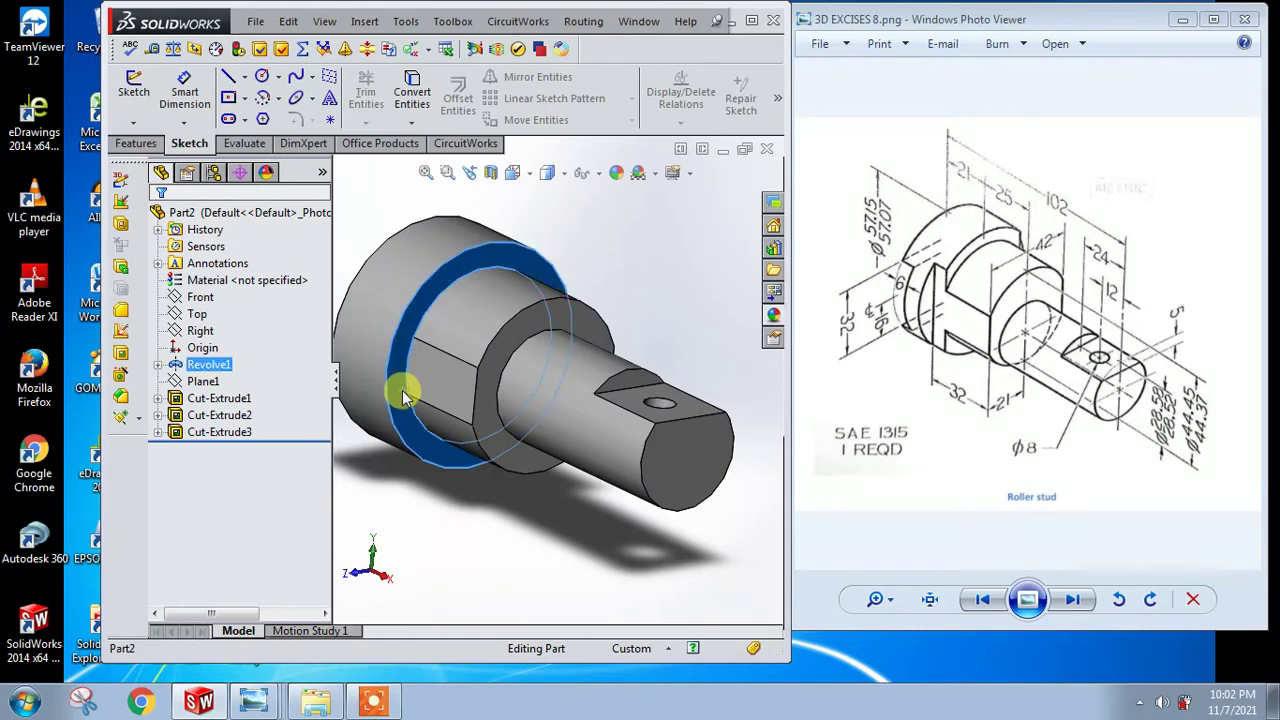
click(551, 335)
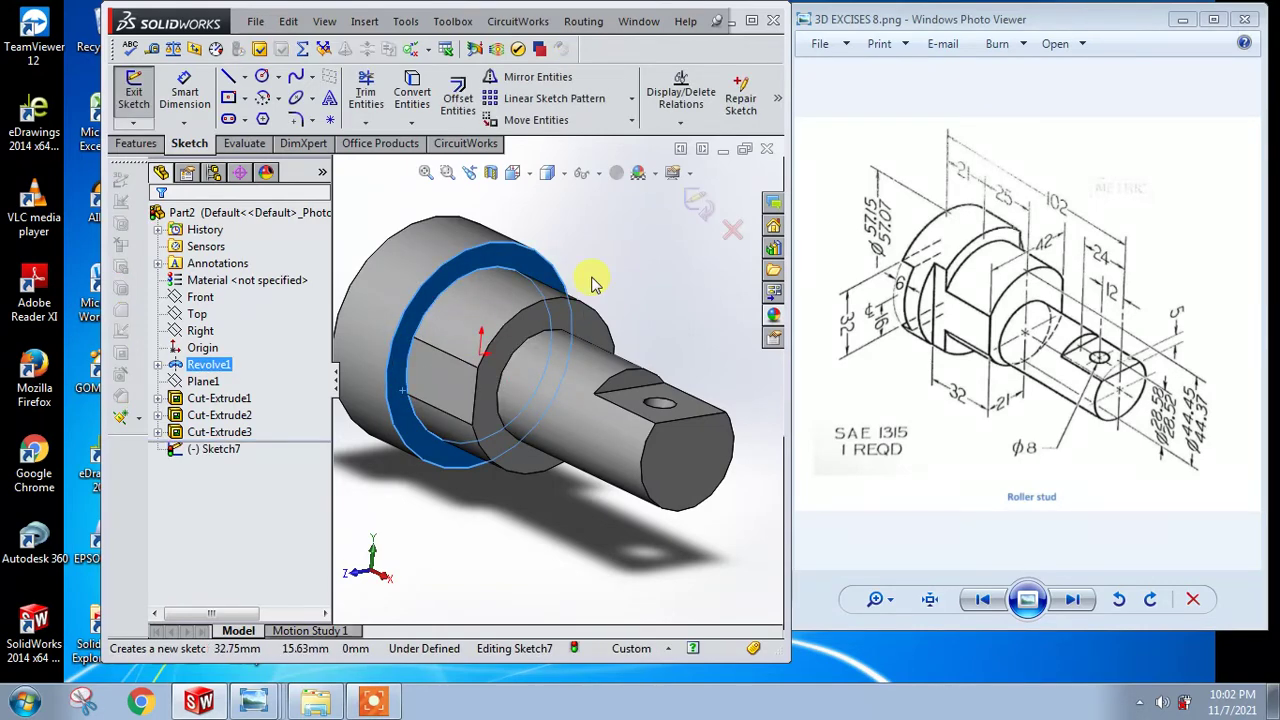
middle_drag(590, 280, 575, 250)
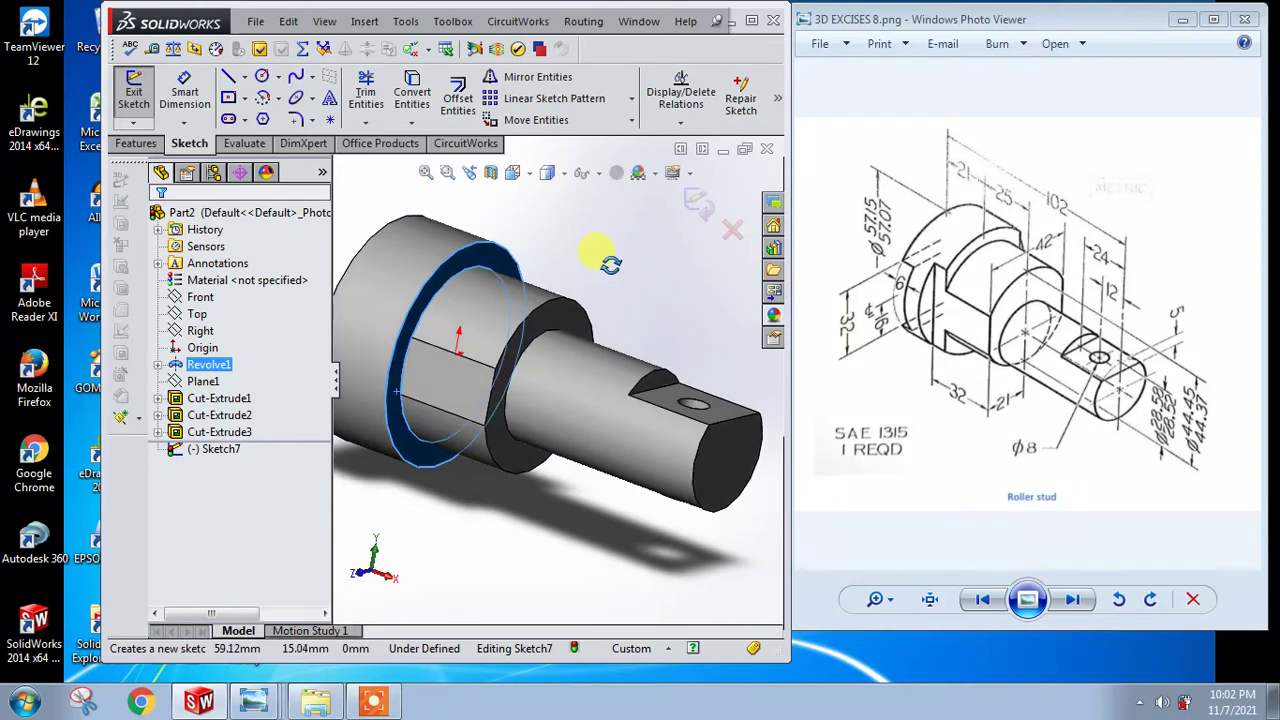
Step: Draw a tall four-line rectangle along the face's left edge, extending above and below
click(512, 173)
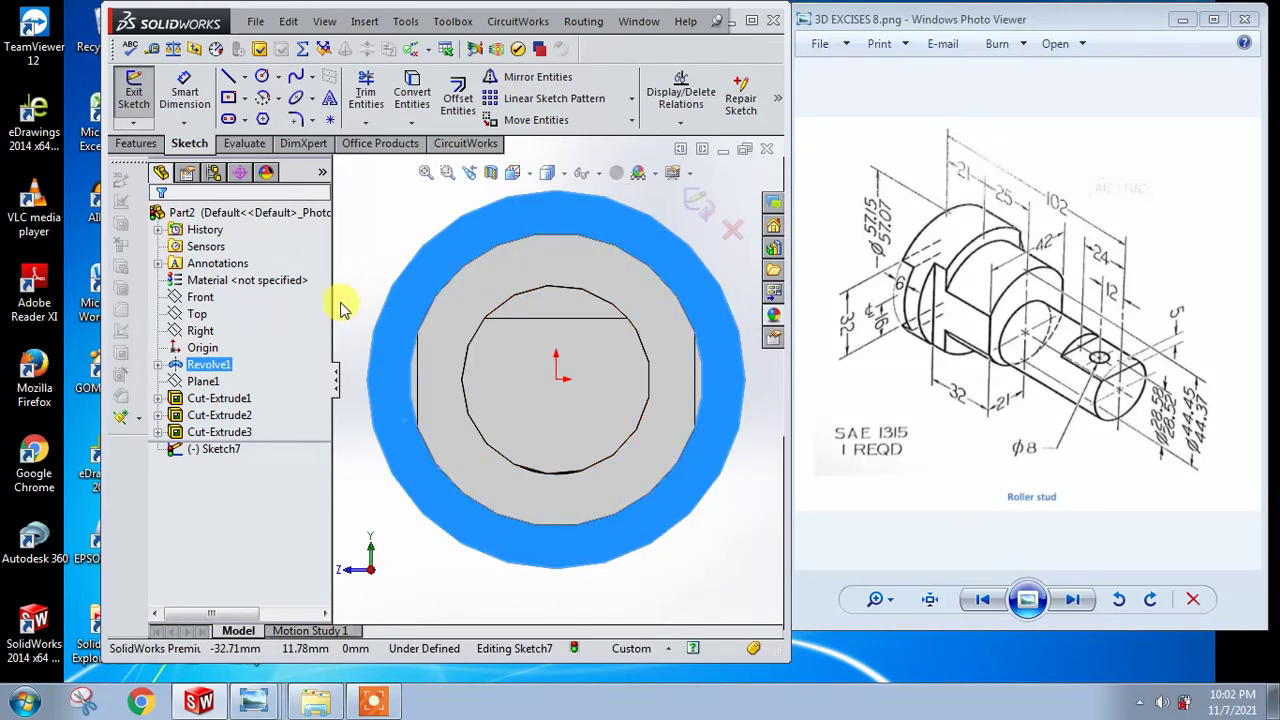
click(228, 76)
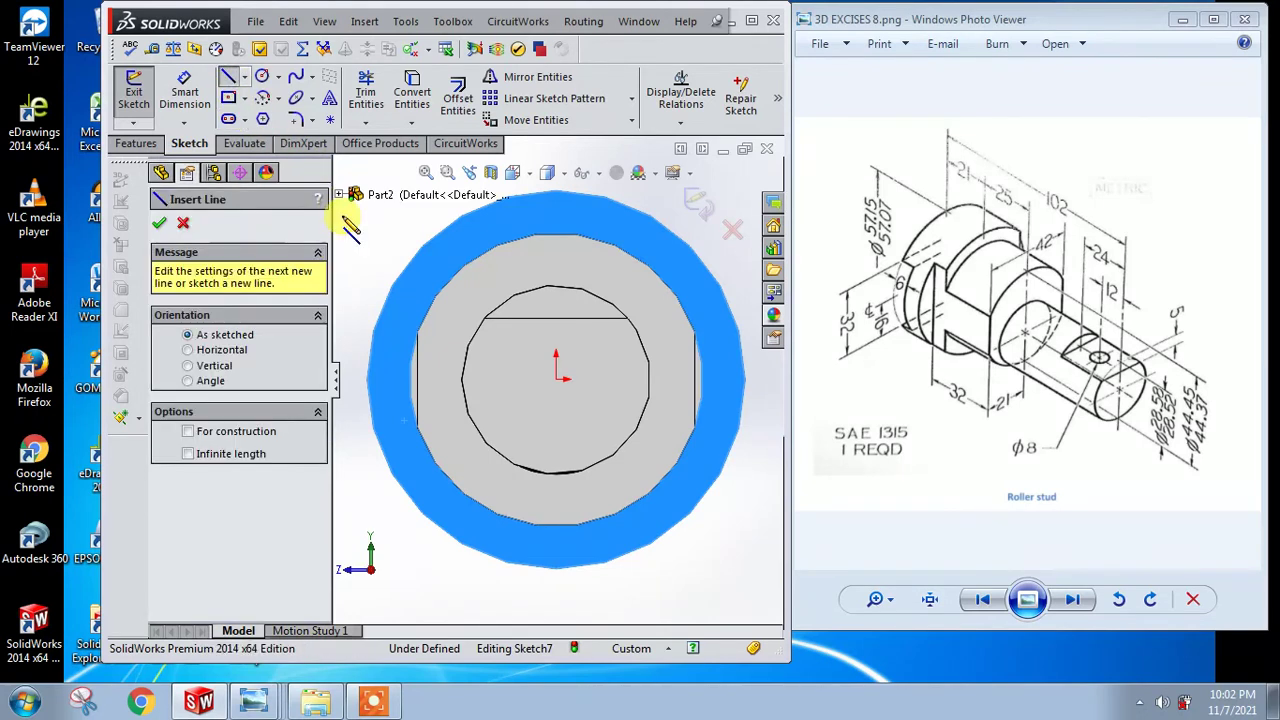
click(418, 332)
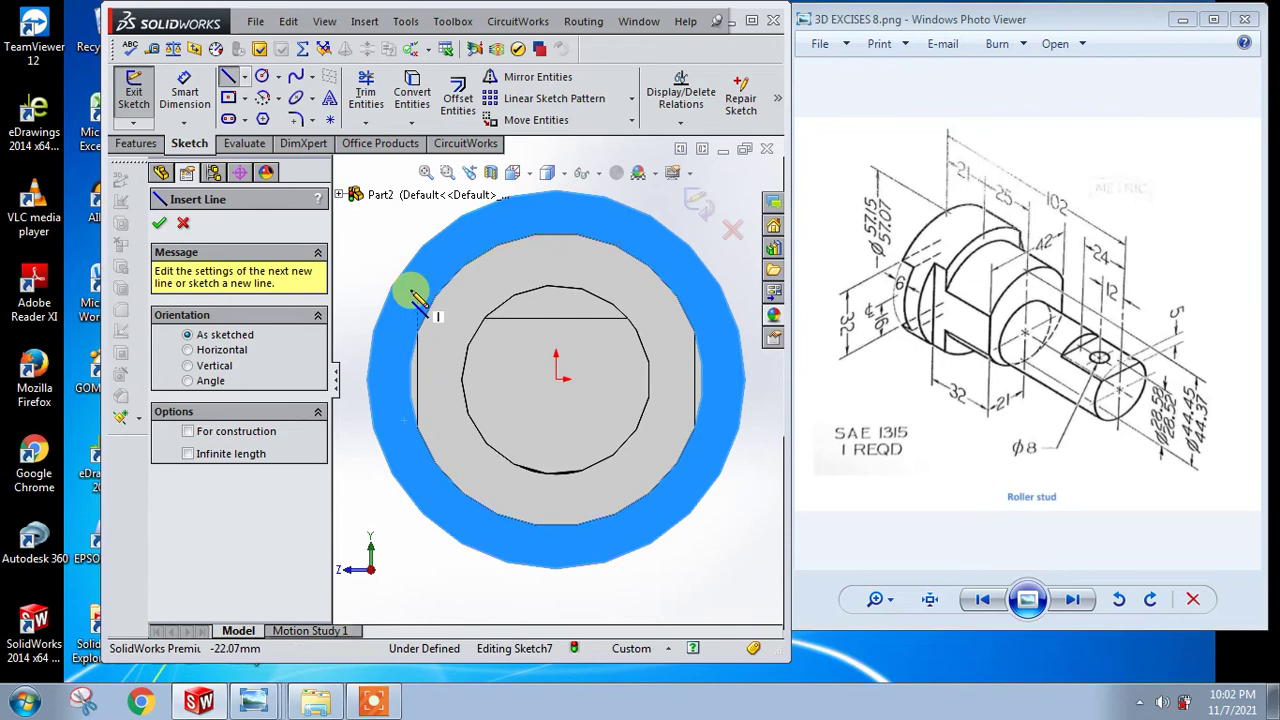
click(418, 229)
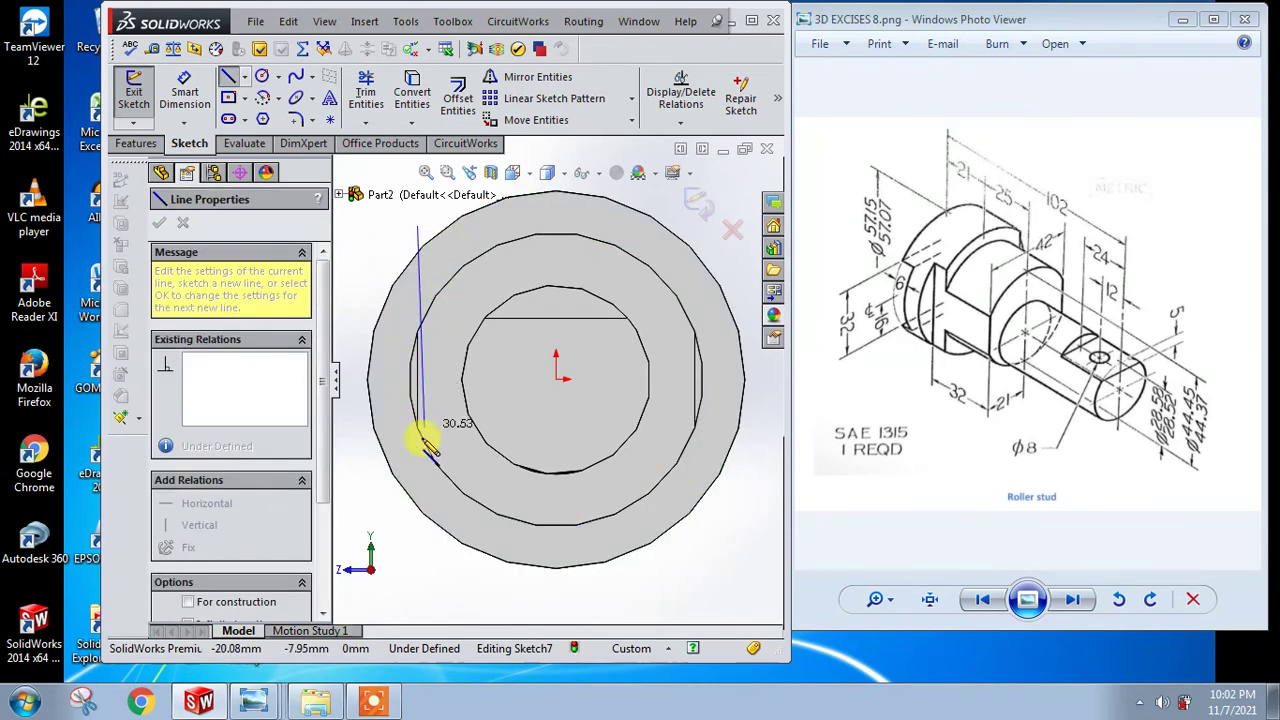
click(417, 535)
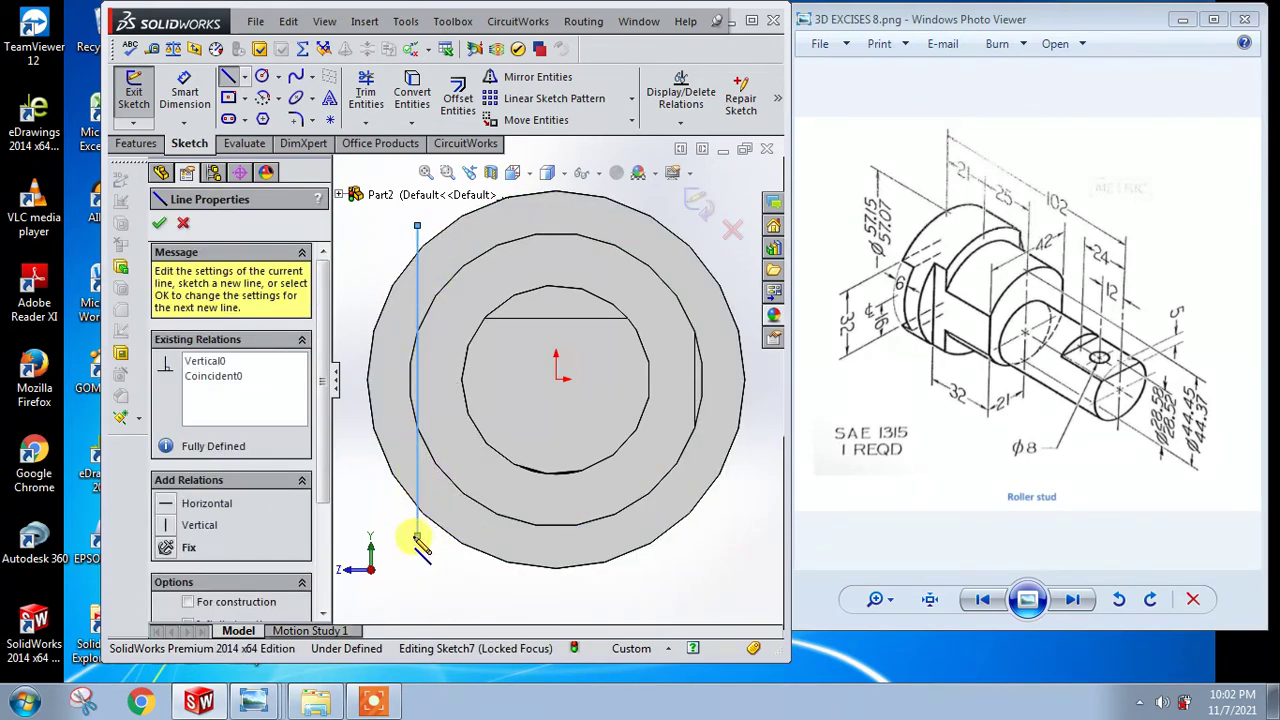
click(348, 535)
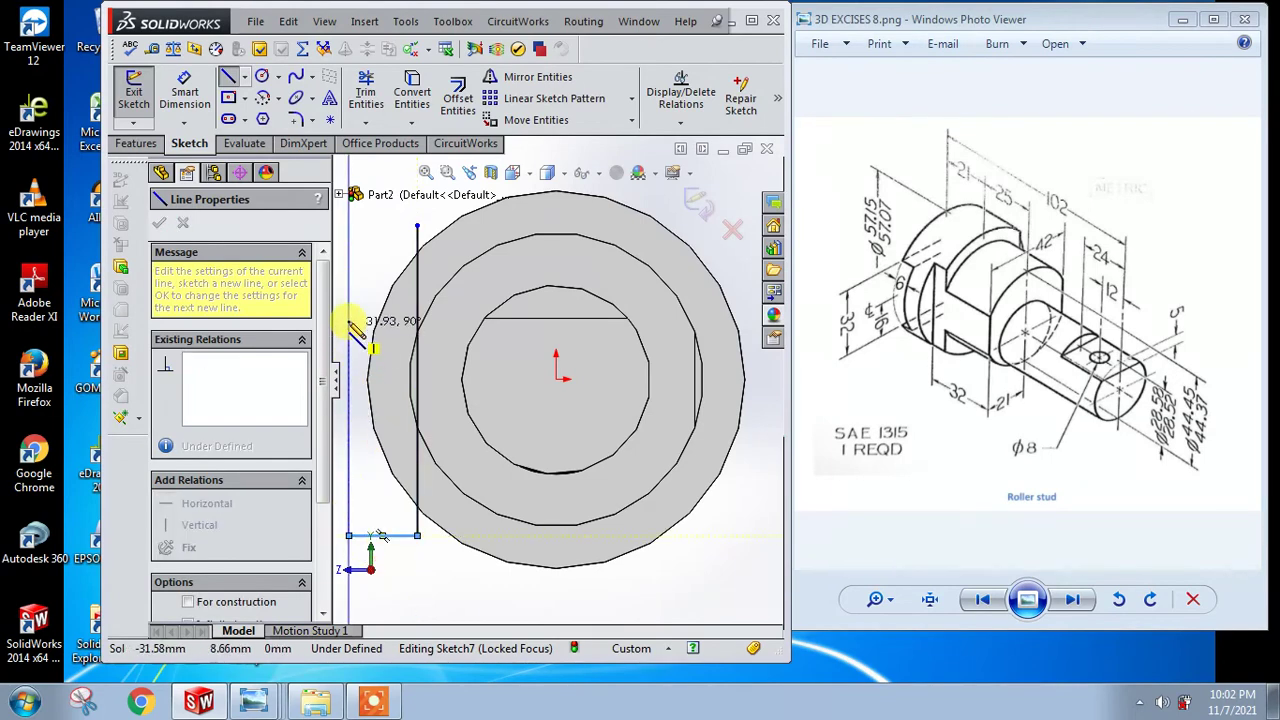
click(348, 227)
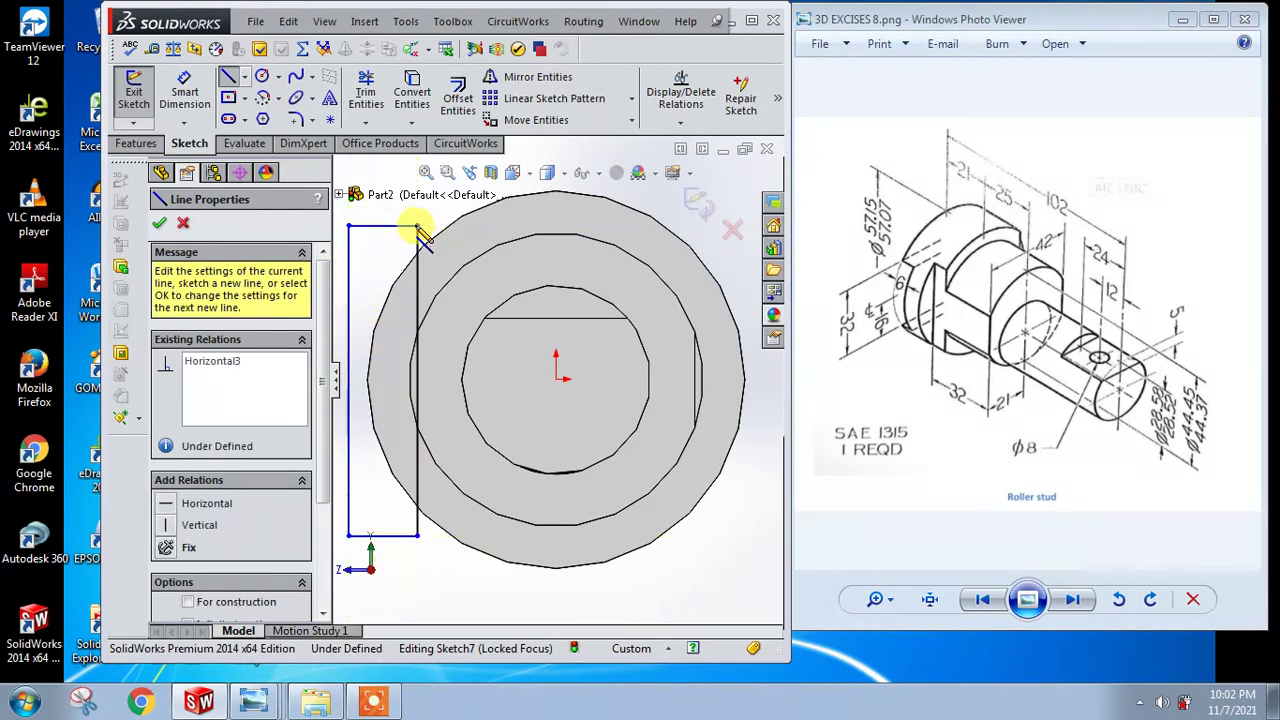
click(417, 228)
key(Escape)
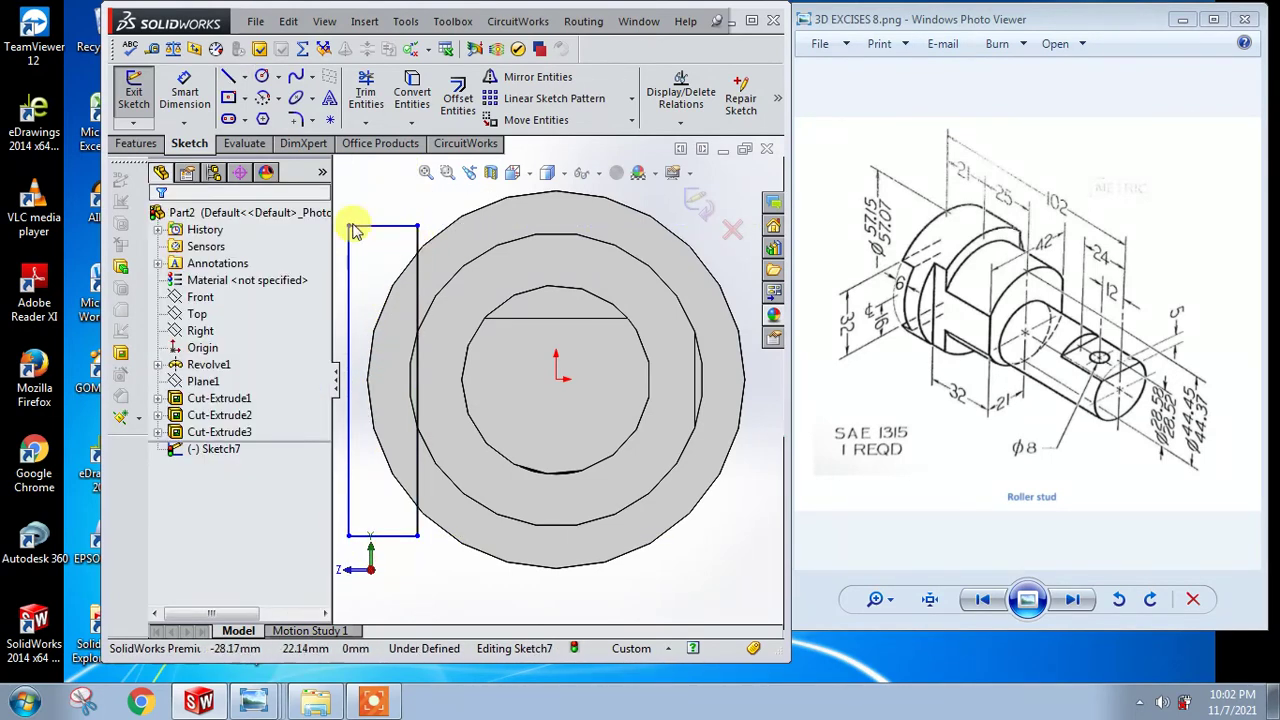
Step: Draw a vertical line upward from the origin
click(230, 82)
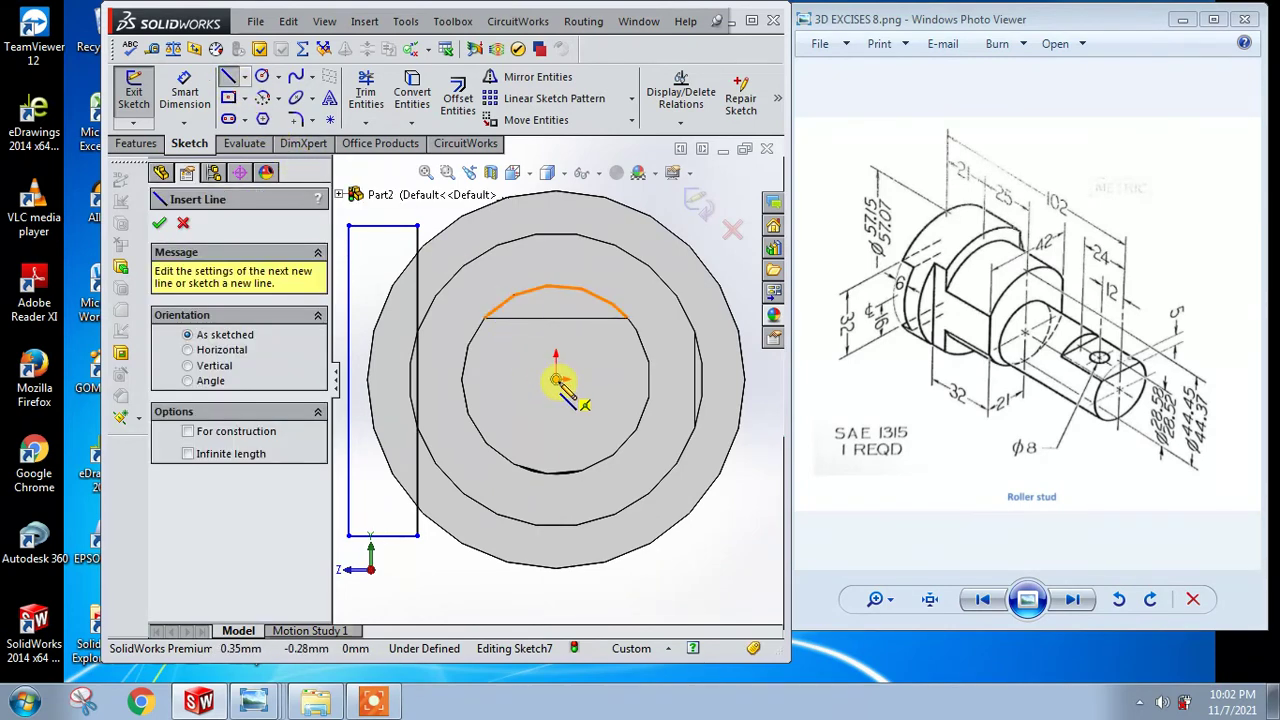
drag(556, 378, 556, 248)
key(Escape)
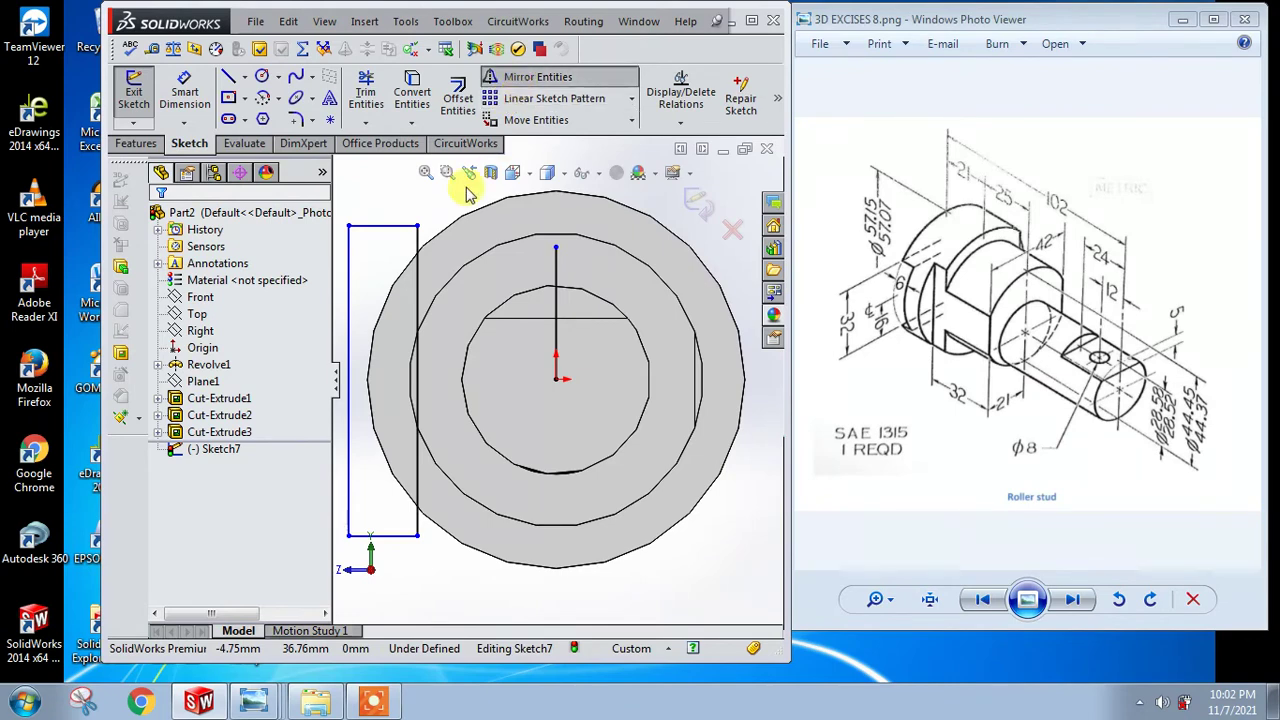
Step: Set up Mirror Entities for the four rectangle lines about the vertical line
click(520, 77)
drag(404, 244, 482, 516)
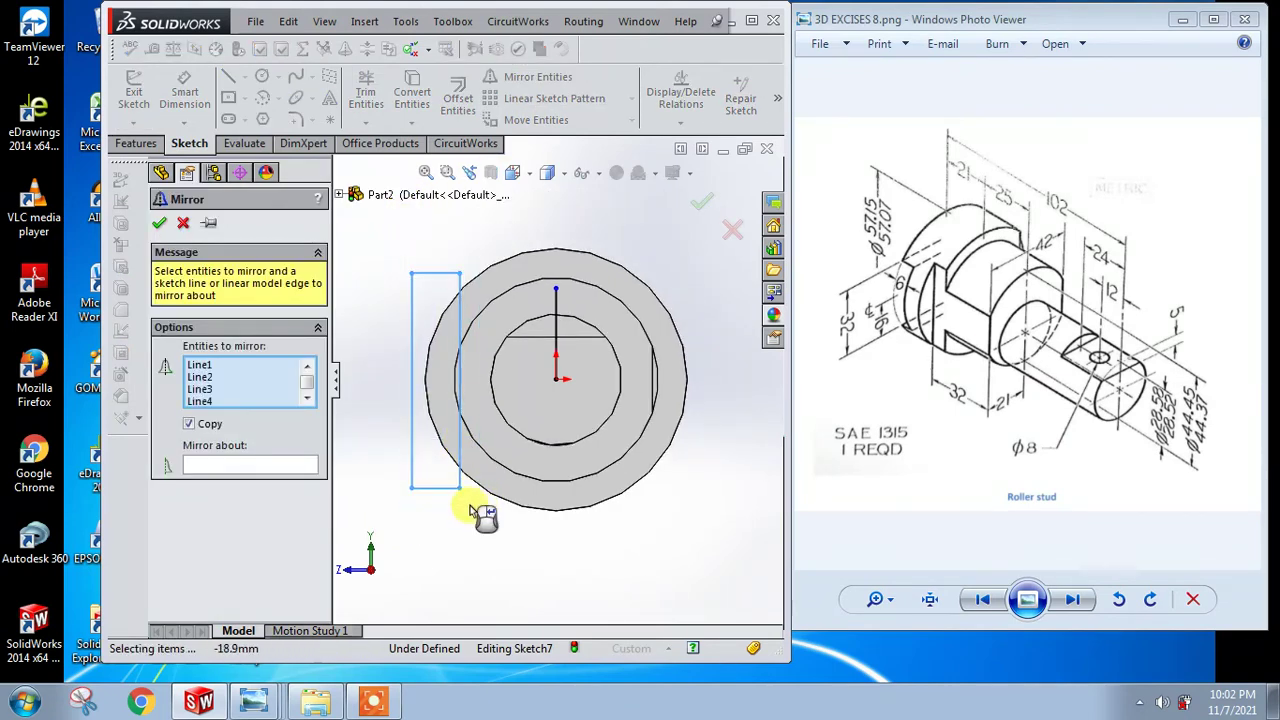
click(271, 465)
click(557, 340)
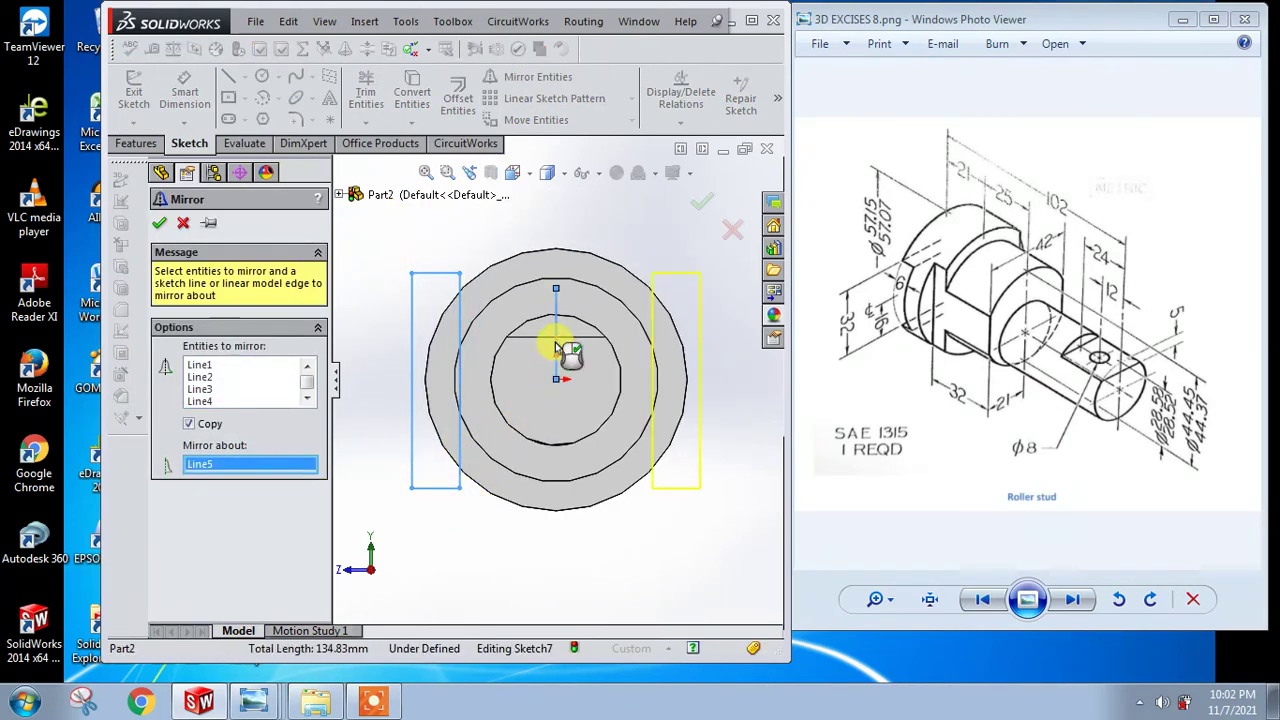
middle_drag(558, 335, 343, 357)
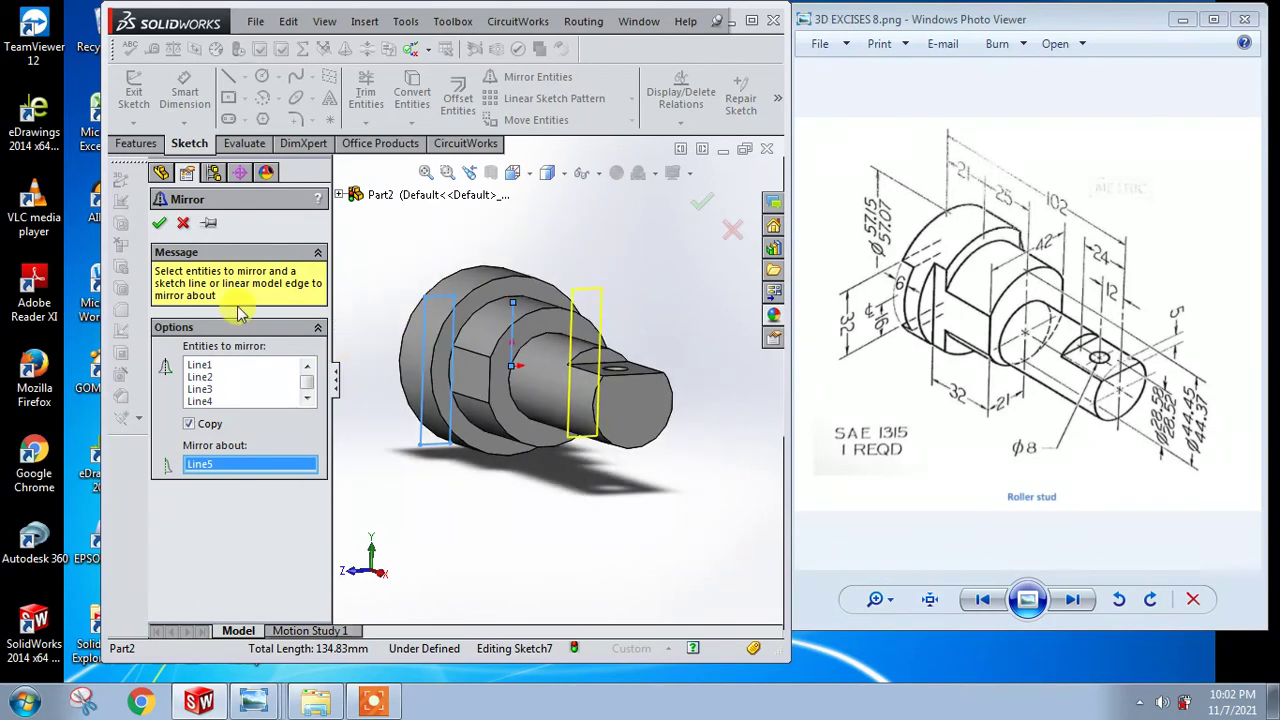
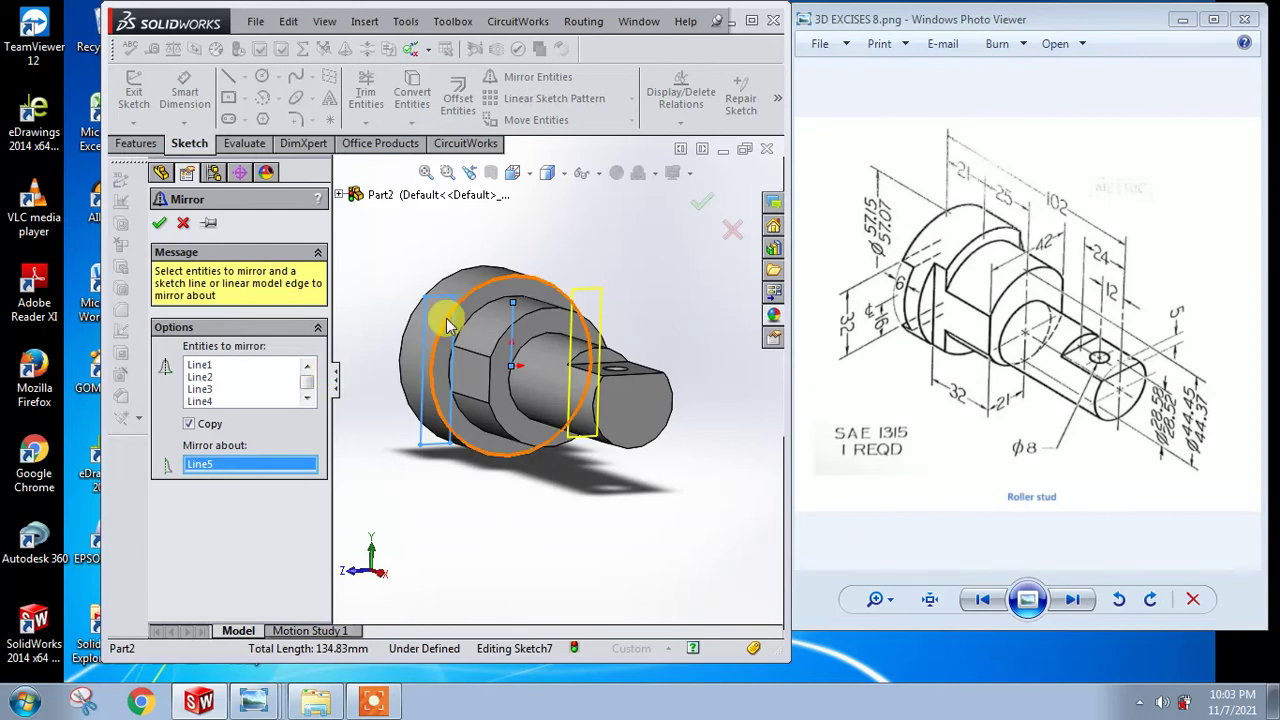
Step: Finish the mirror, then extrude-cut both rectangular profiles 7 mm blind into the large flange
click(160, 223)
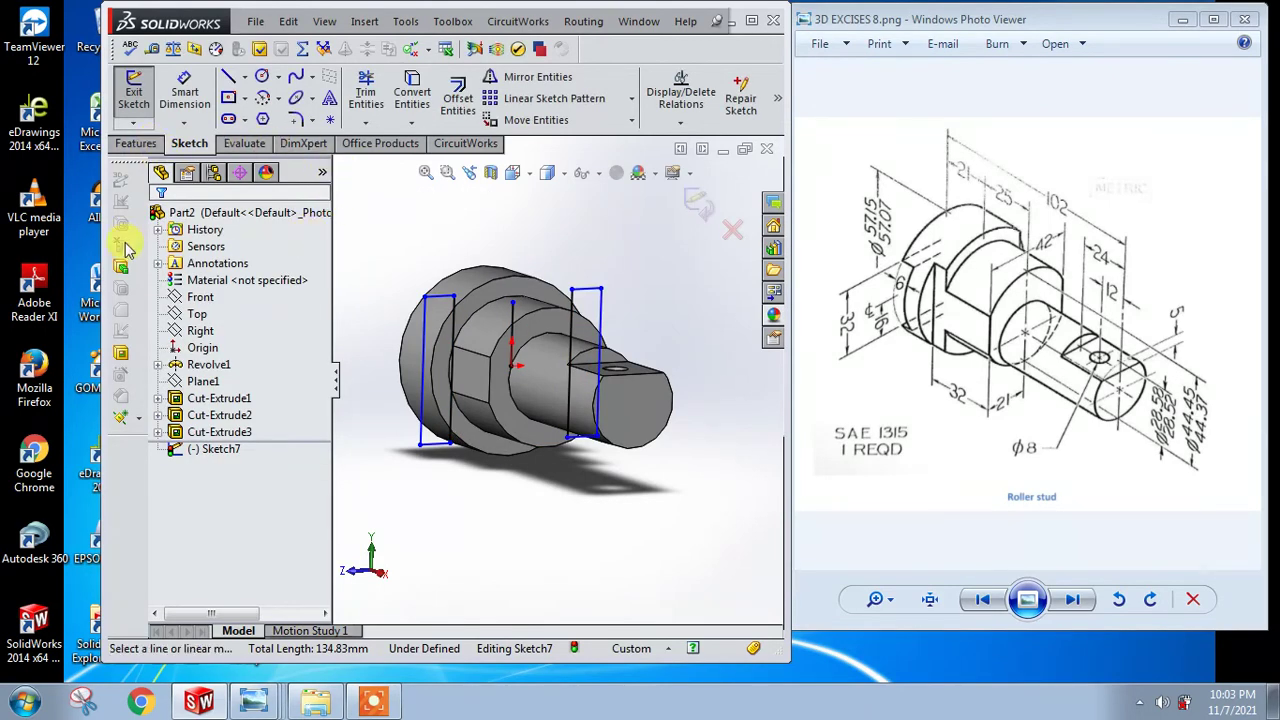
click(118, 357)
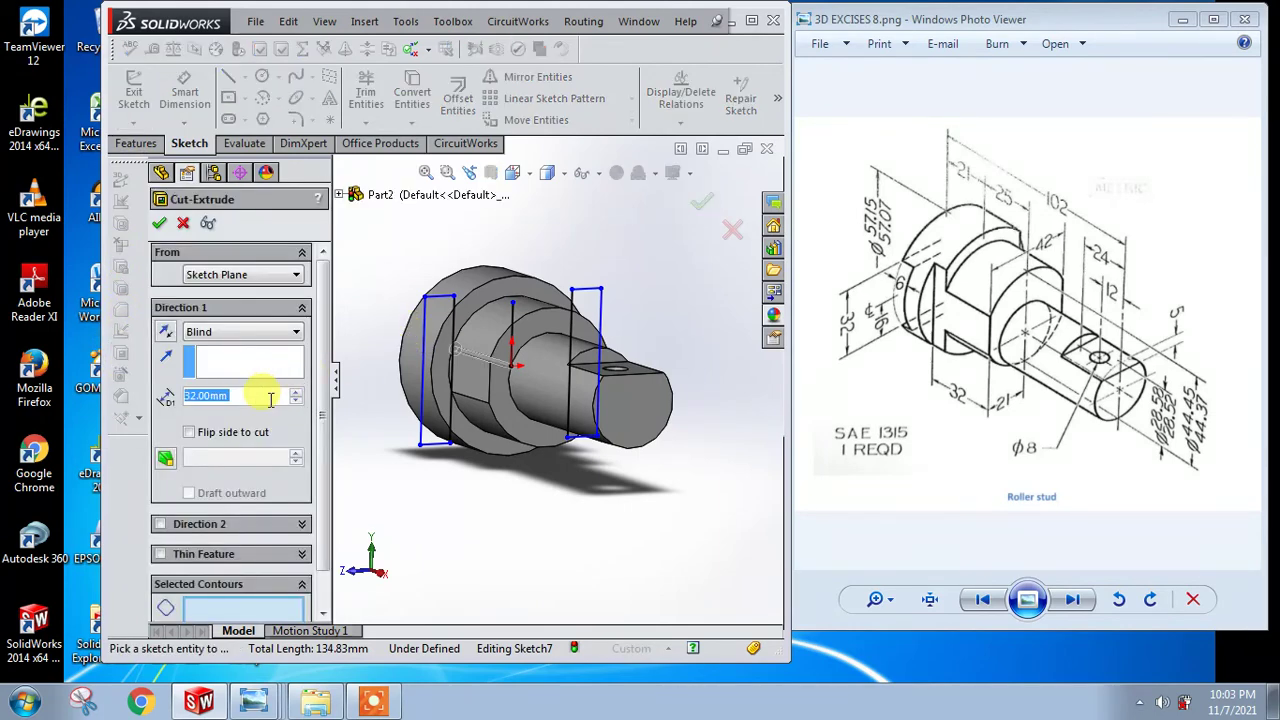
text(7)
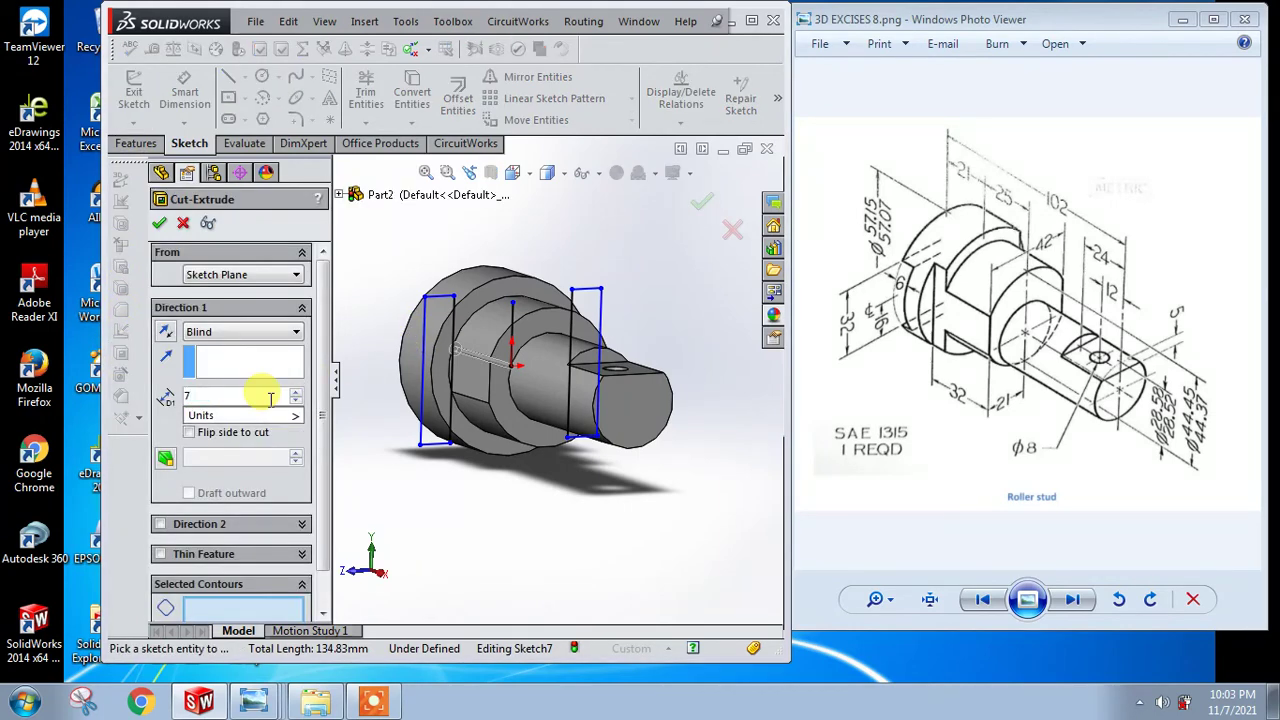
key(Return)
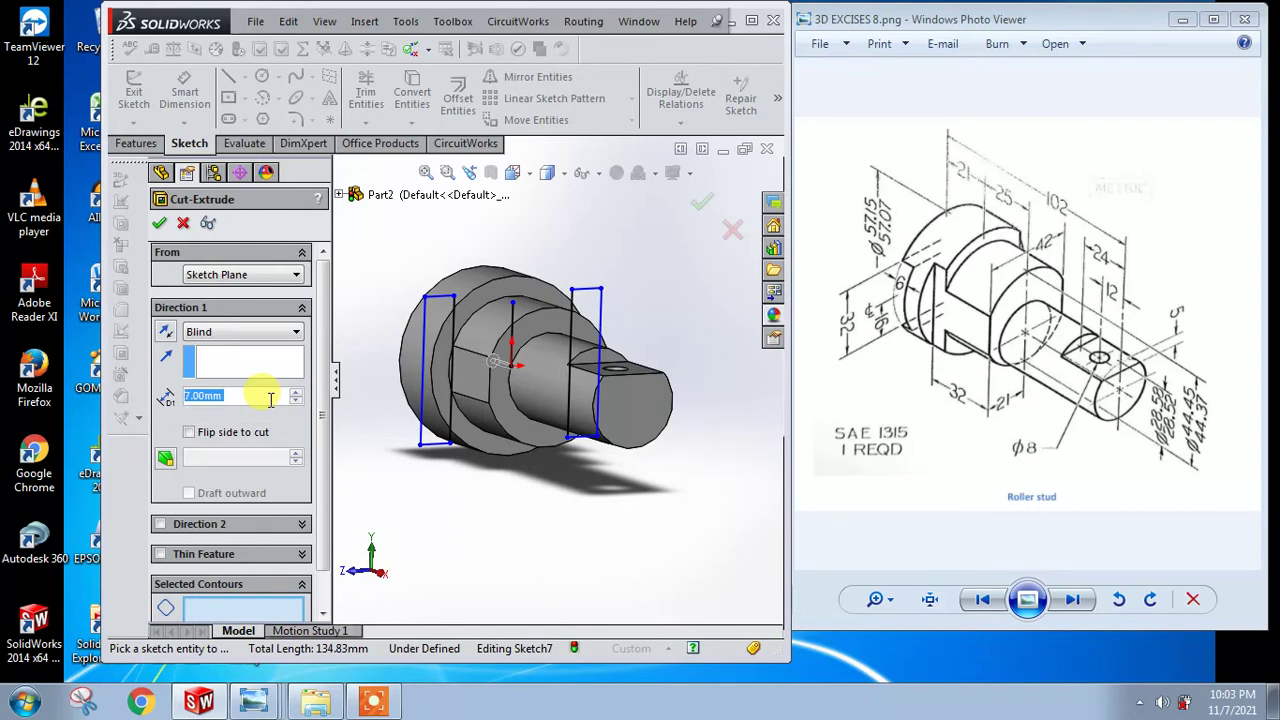
click(430, 366)
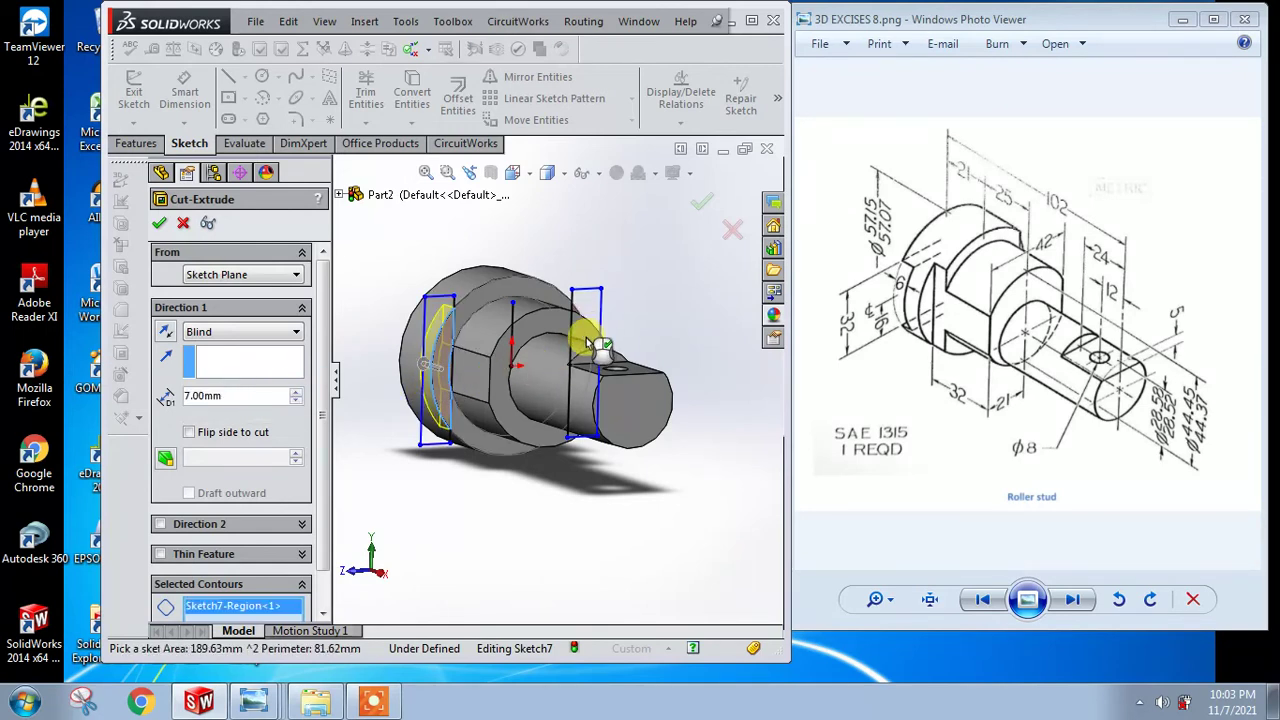
middle_drag(598, 346, 625, 352)
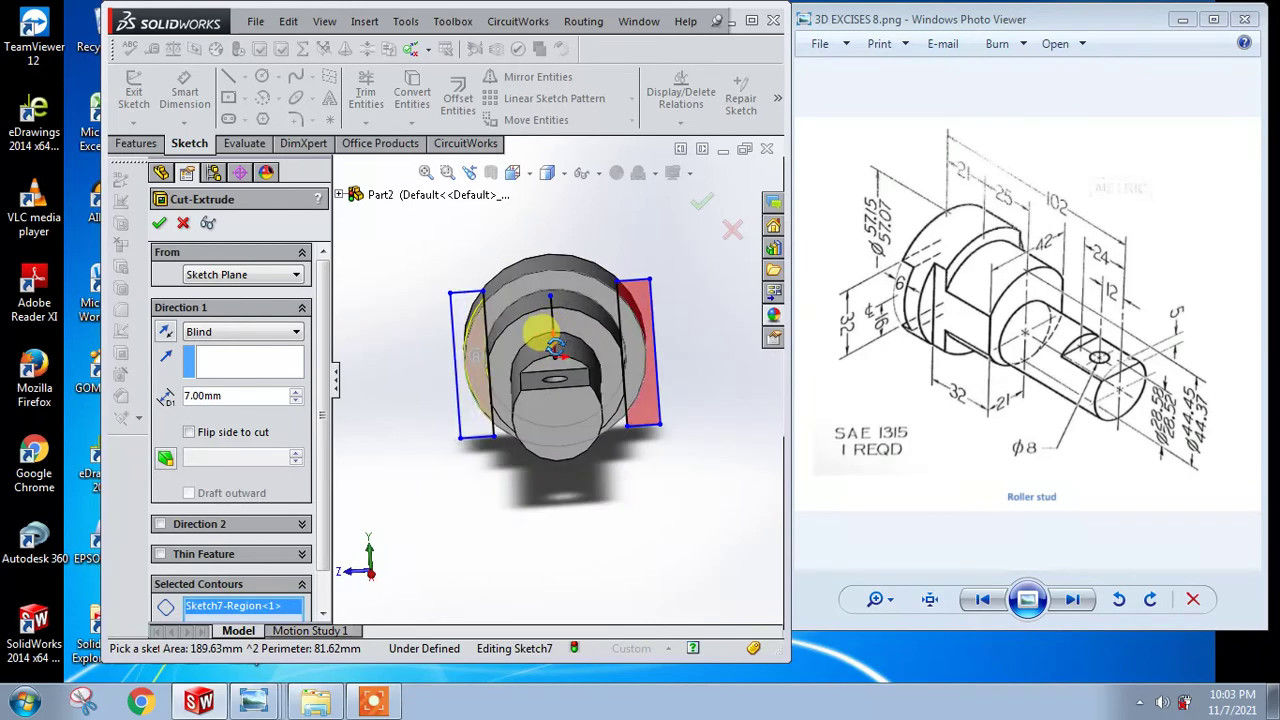
click(627, 348)
middle_drag(632, 340, 550, 375)
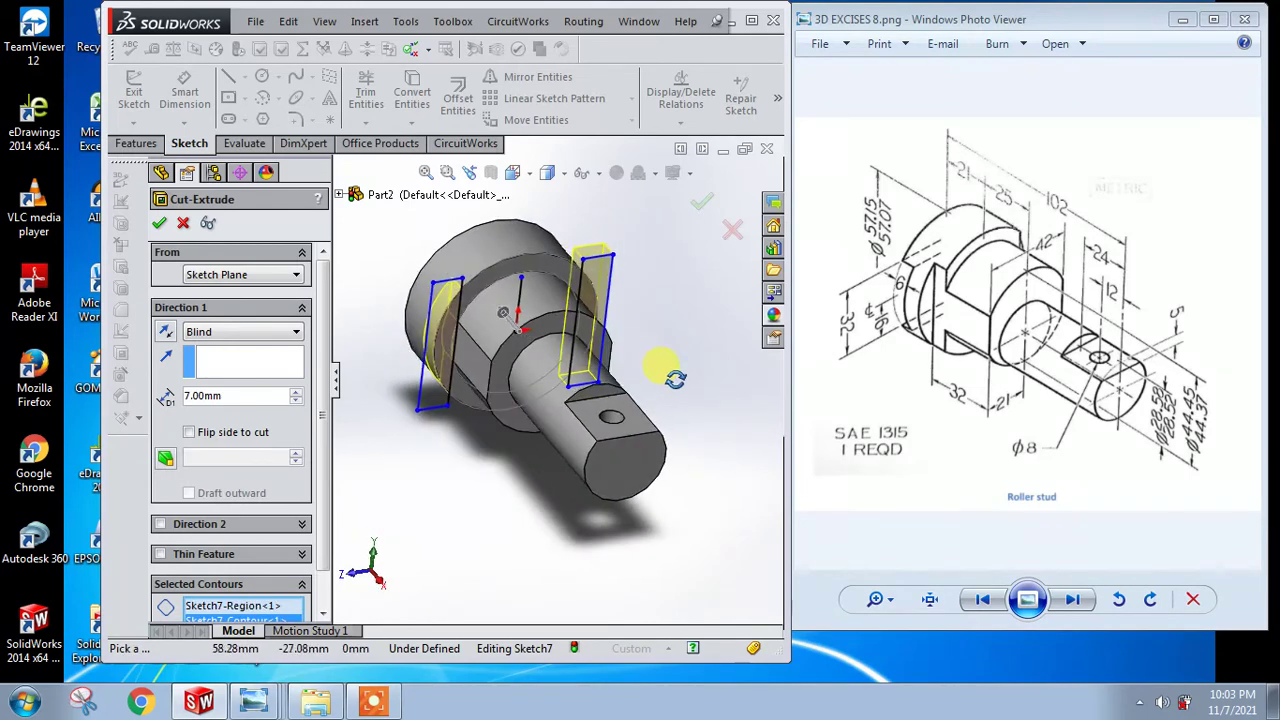
click(159, 224)
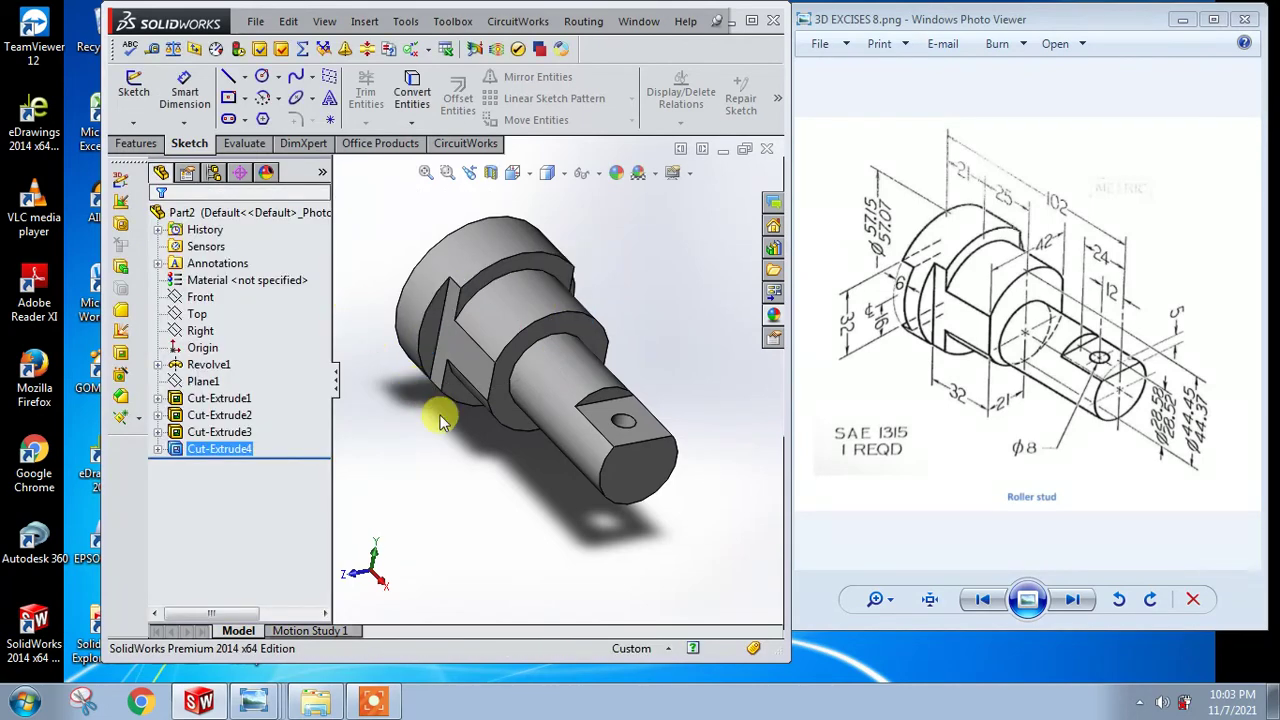
Step: Orbit the part to bring the large flanged end face into view and select it
mouse_move(440, 420)
middle_down()
mouse_move(423, 351)
mouse_move(451, 371)
mouse_move(437, 380)
middle_up()
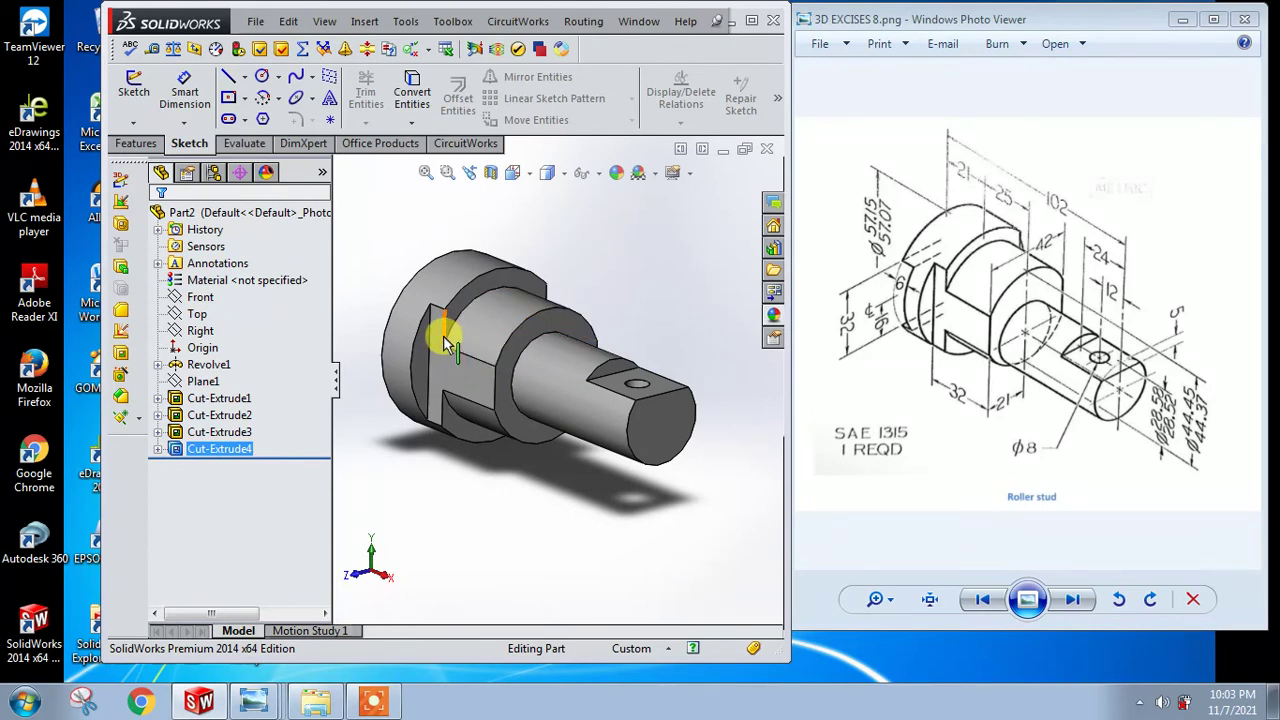
middle_drag(447, 343, 467, 323)
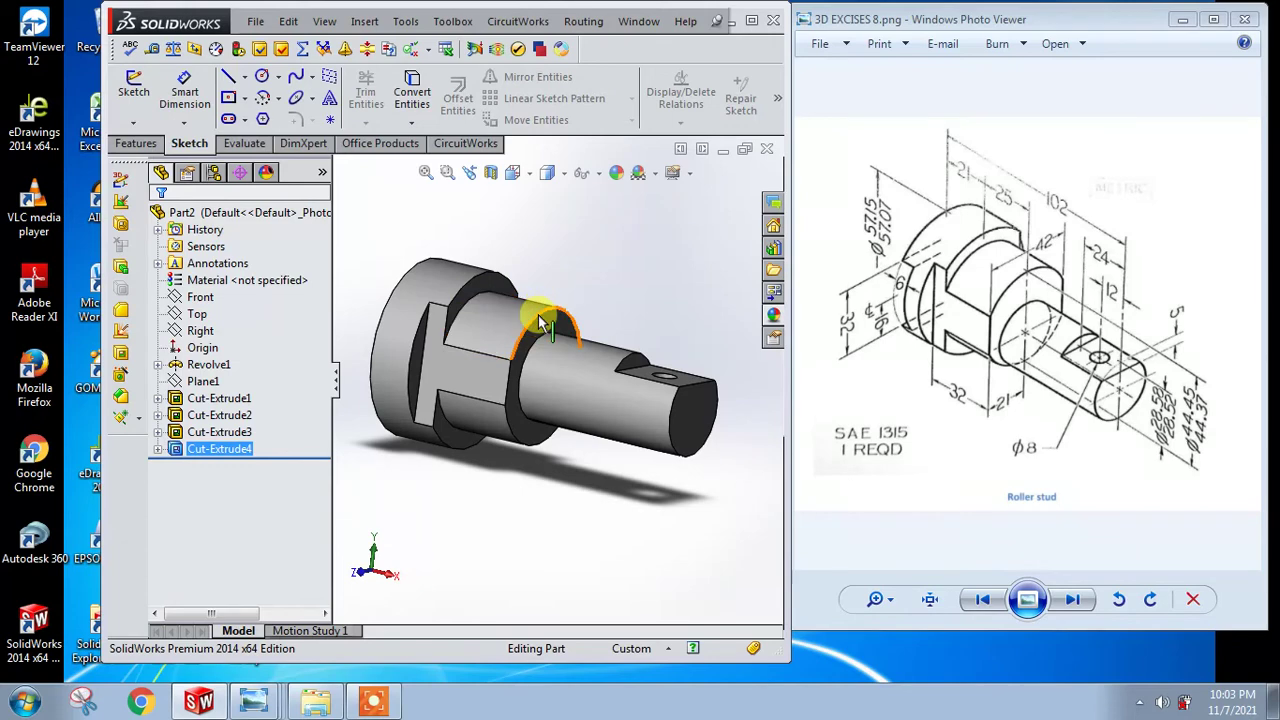
mouse_move(559, 313)
middle_down()
mouse_move(557, 294)
mouse_move(645, 328)
mouse_move(438, 375)
middle_up()
click(437, 370)
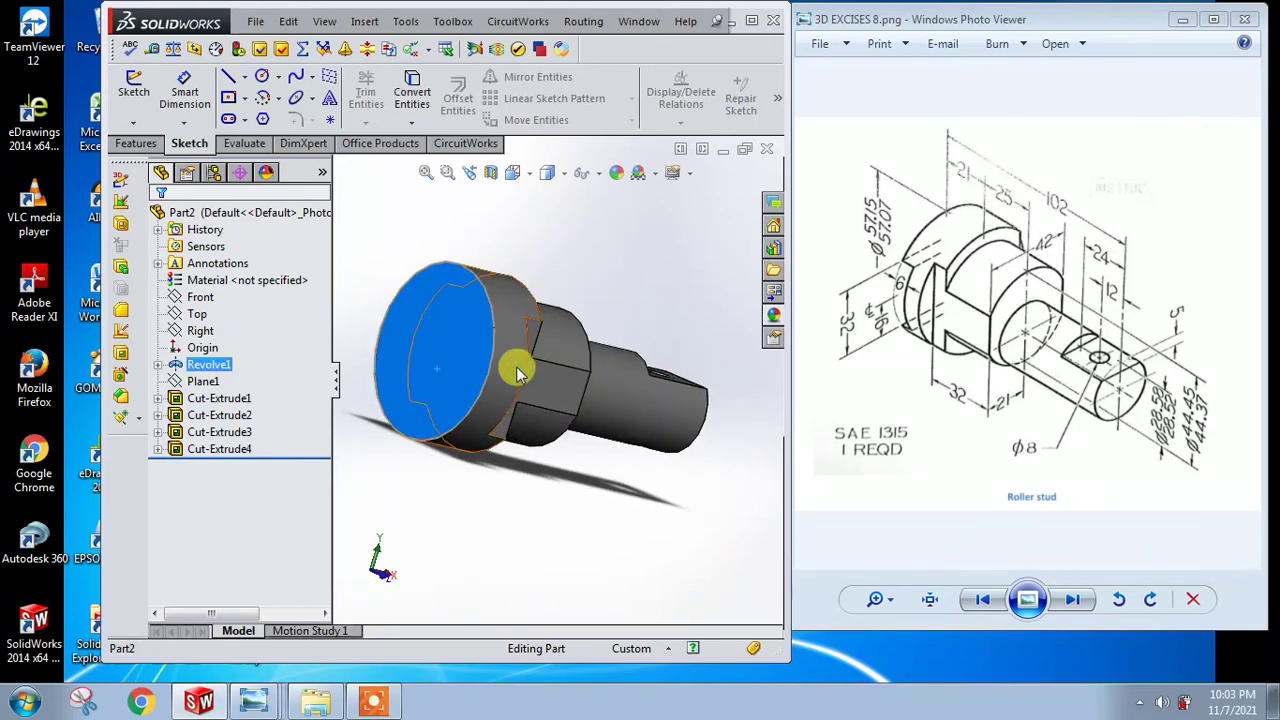
Step: Sketch an origin-centred rectangle on the large end face with a 32 mm height dimension
click(575, 311)
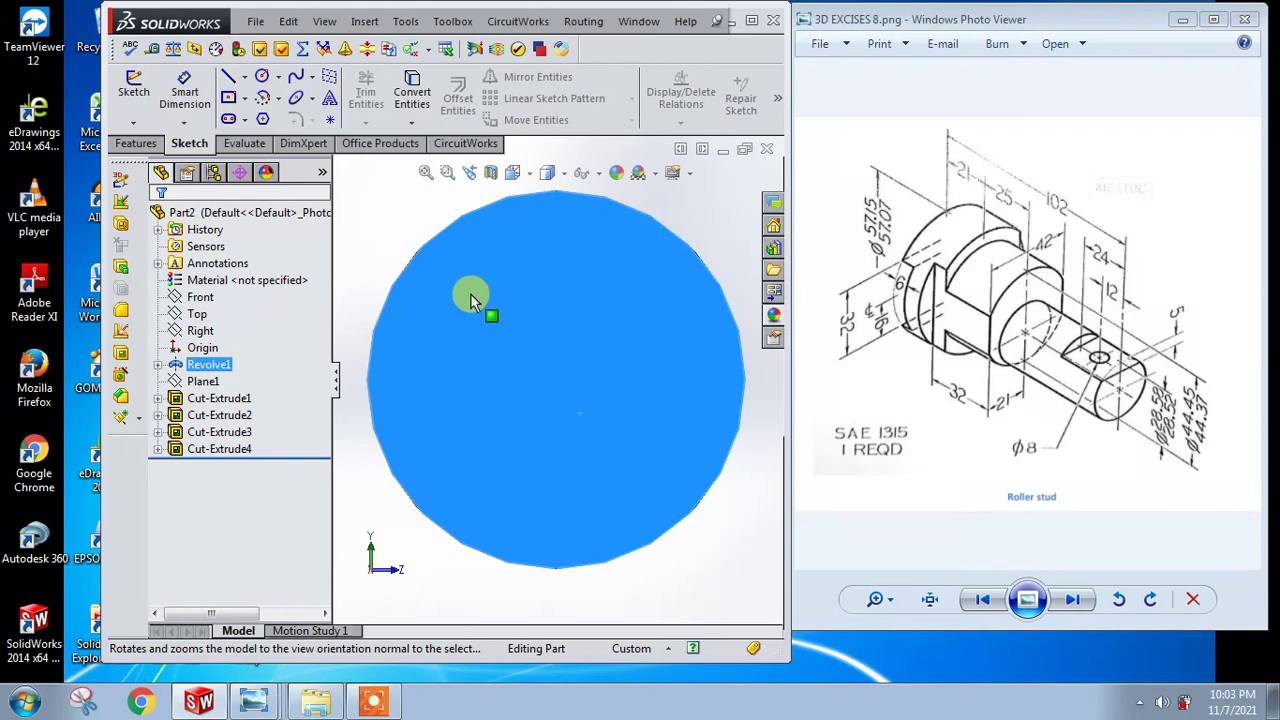
click(230, 100)
click(557, 378)
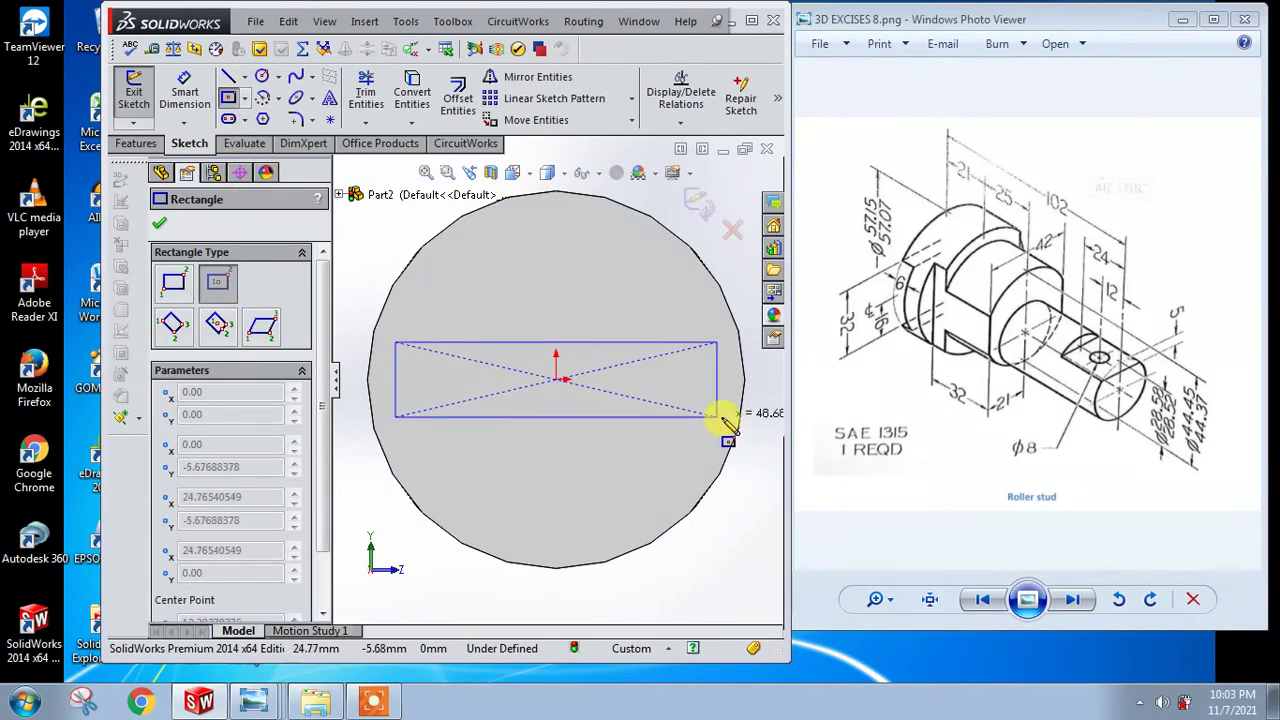
click(770, 441)
scroll(553, 378, up, 2)
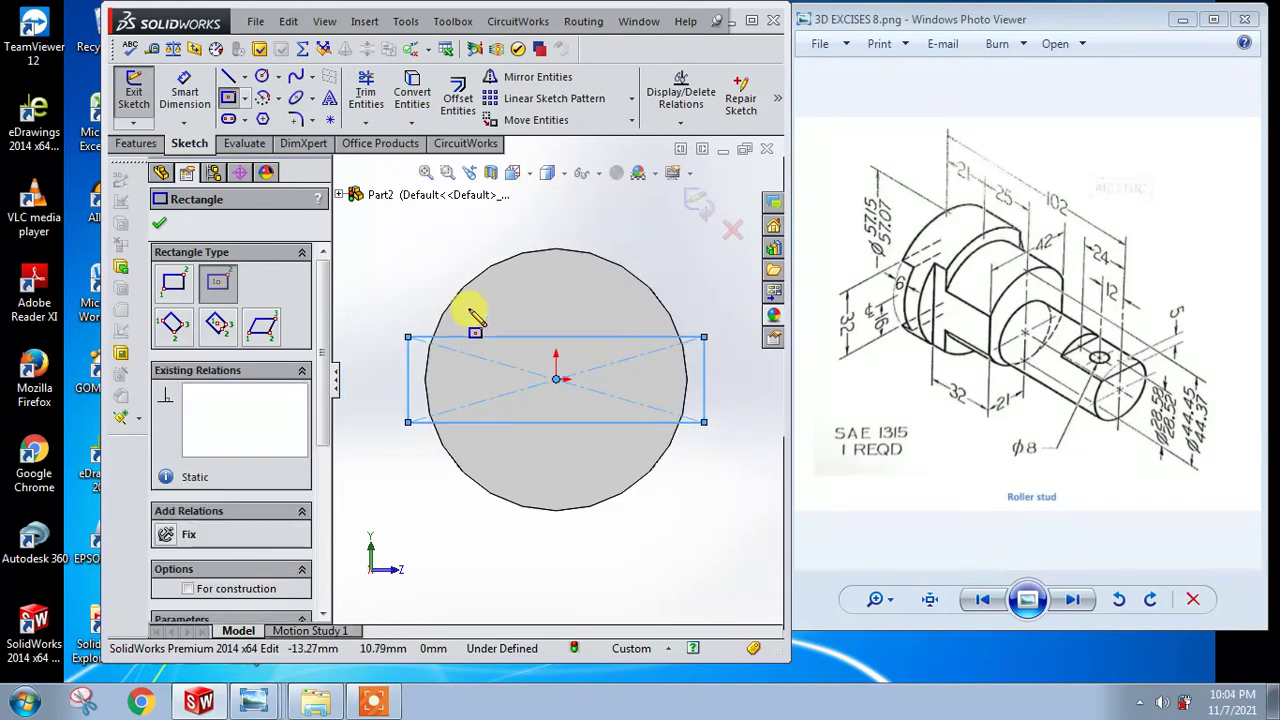
click(184, 92)
click(410, 390)
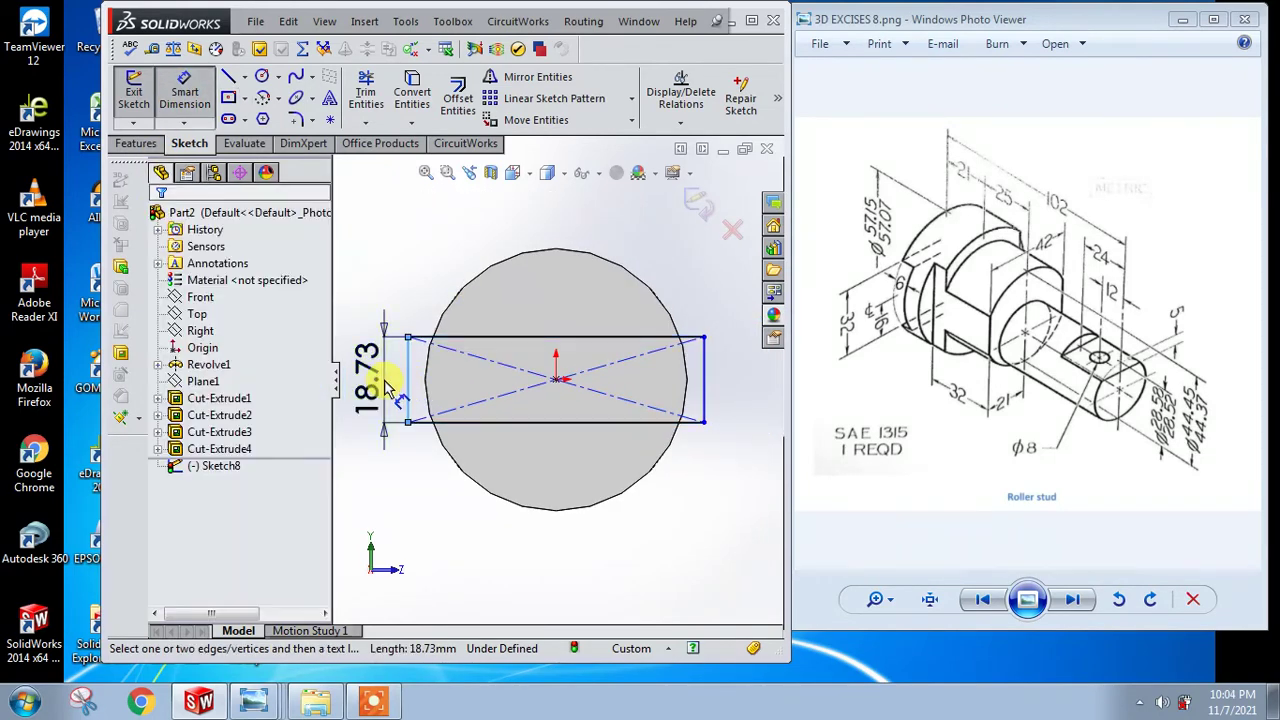
click(386, 380)
text(32)
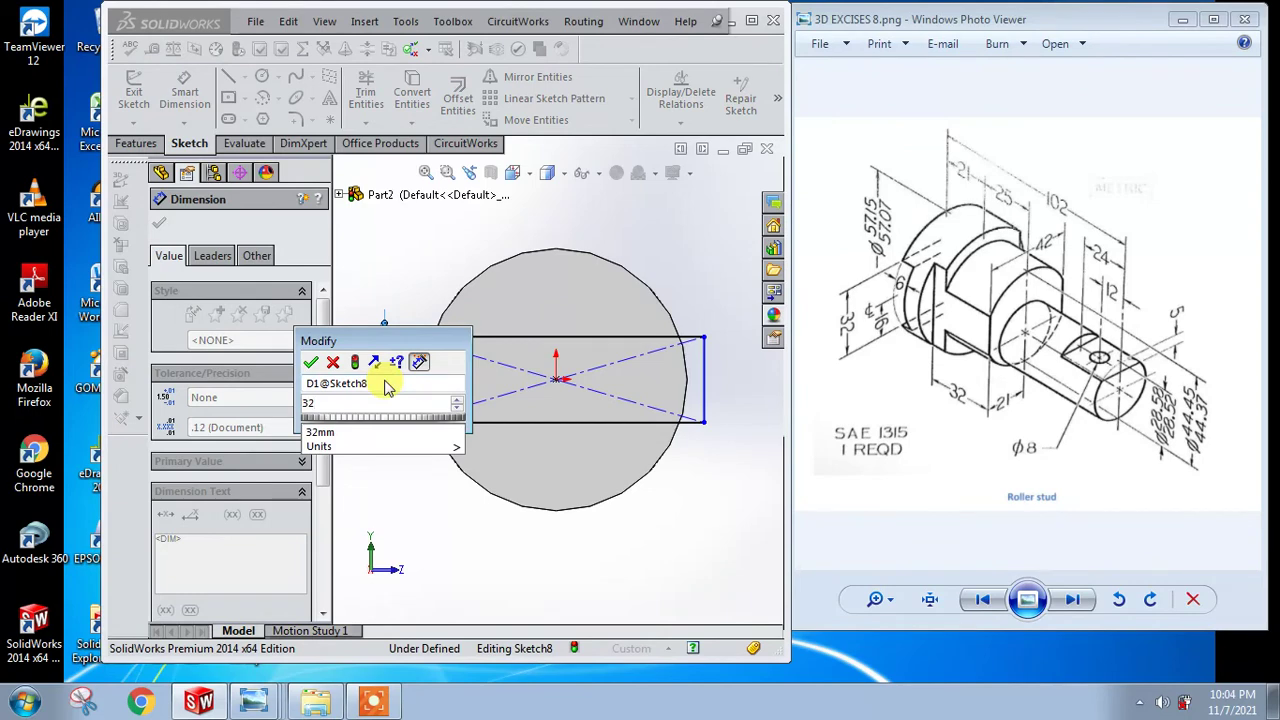
key(Return)
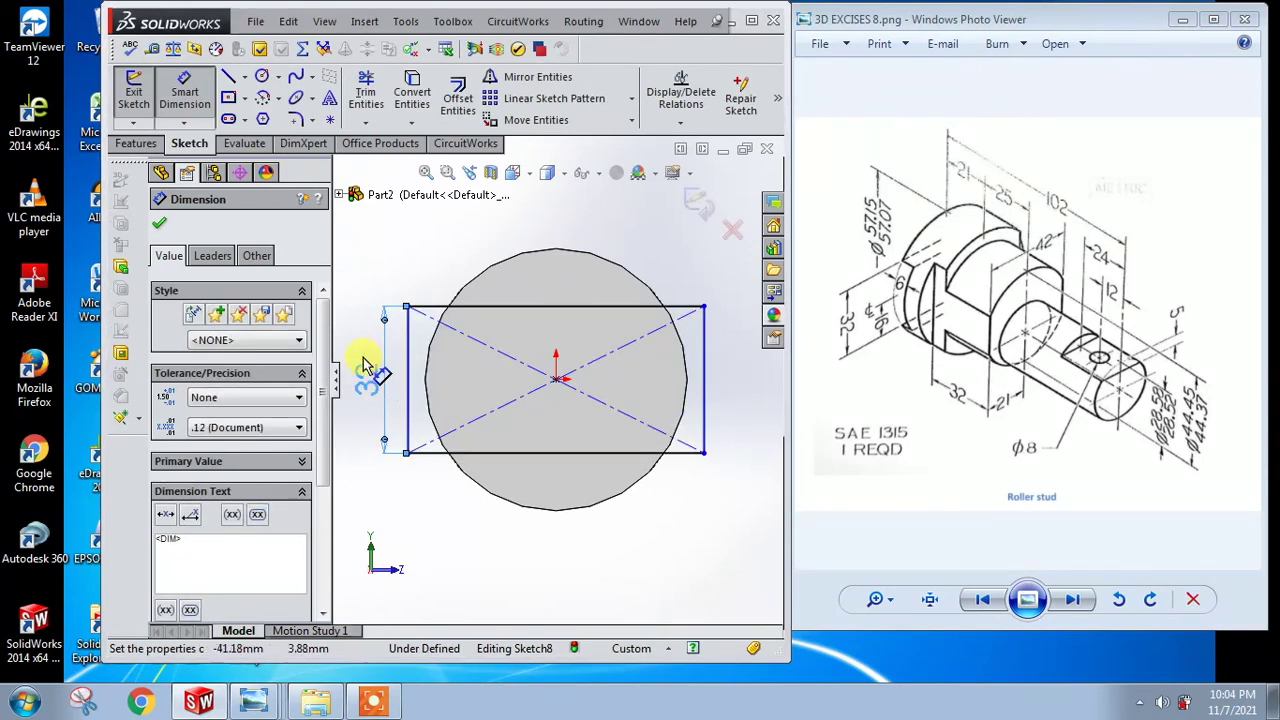
Step: Extrude-cut the rectangle sketch 6 mm deep blind into the flange end
mouse_move(380, 290)
middle_down()
mouse_move(372, 262)
mouse_move(356, 300)
mouse_move(368, 292)
middle_up()
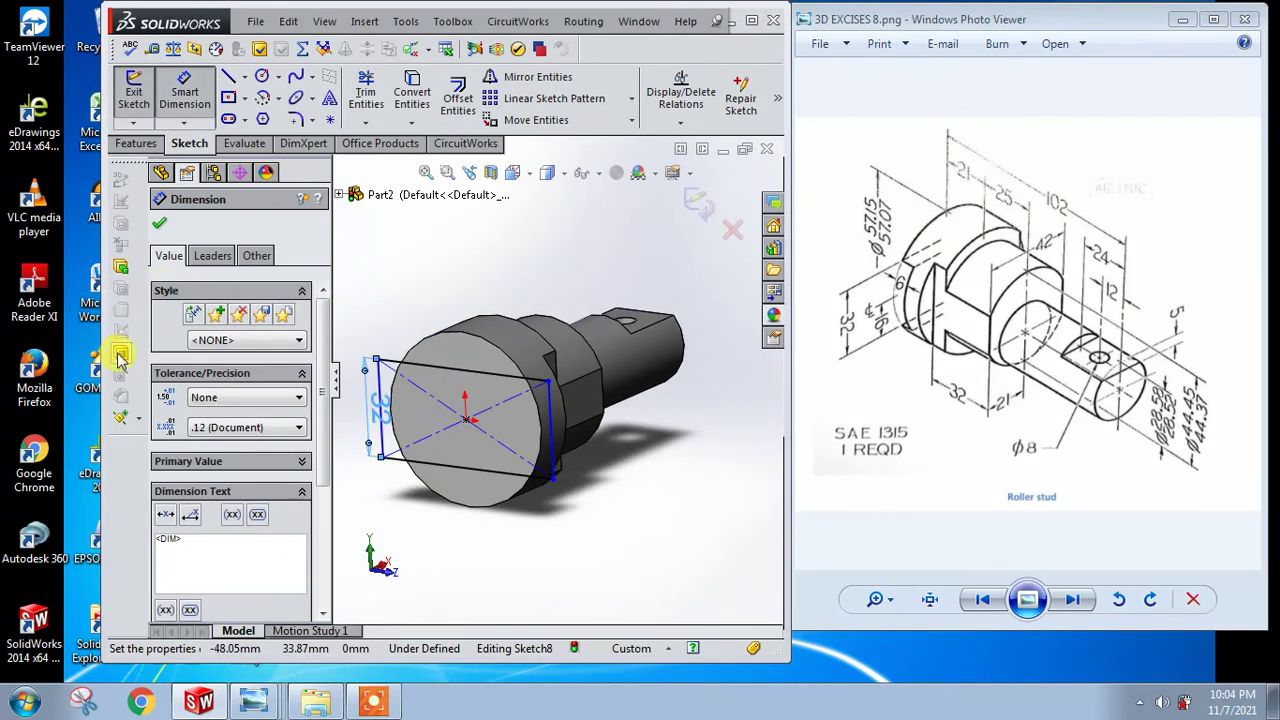
key(c)
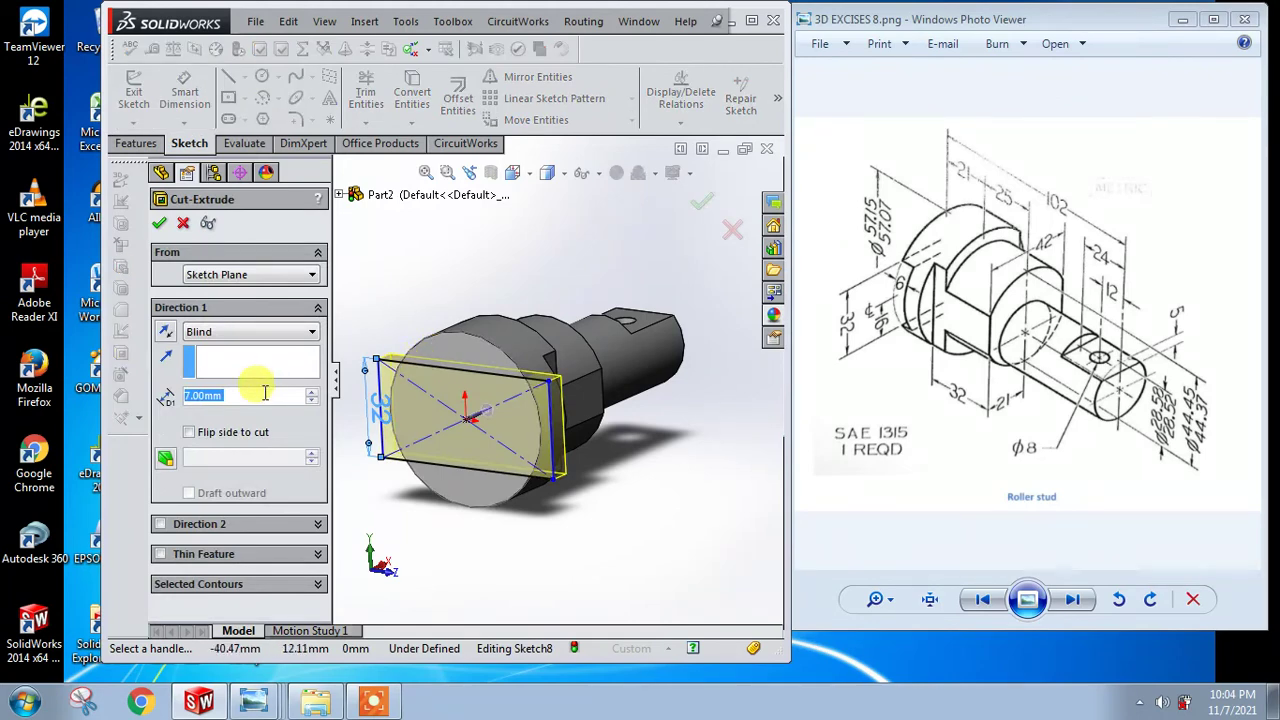
text(6)
key(Return)
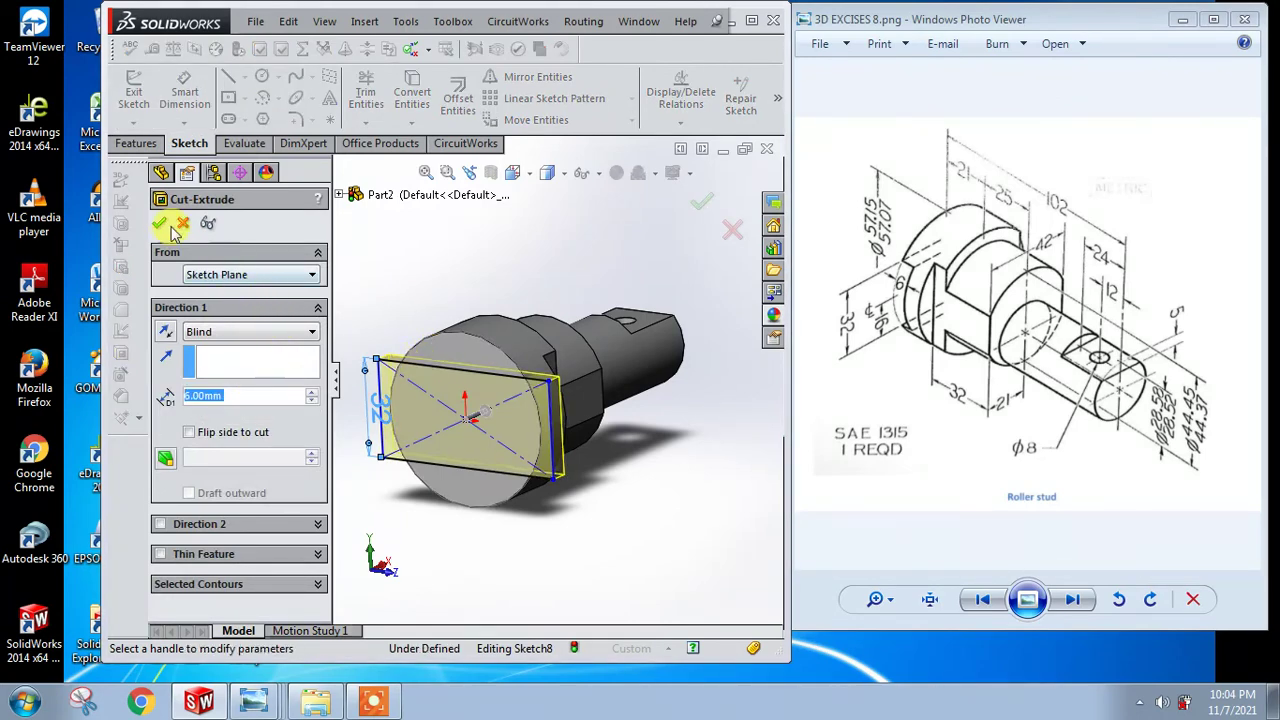
click(162, 225)
mouse_move(466, 214)
middle_down()
mouse_move(450, 295)
mouse_move(457, 345)
mouse_move(429, 323)
middle_up()
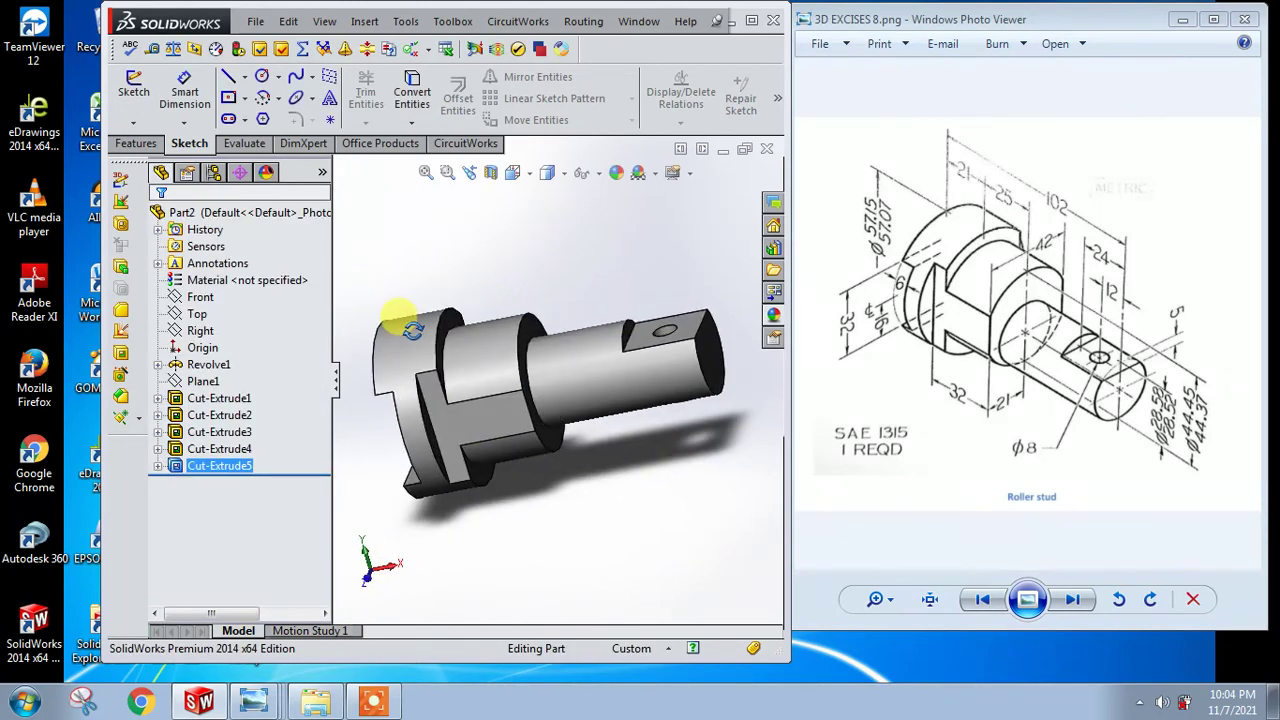
Step: Switch to isometric view and place a sketch point at the centre of the shaft end face
click(531, 178)
click(614, 226)
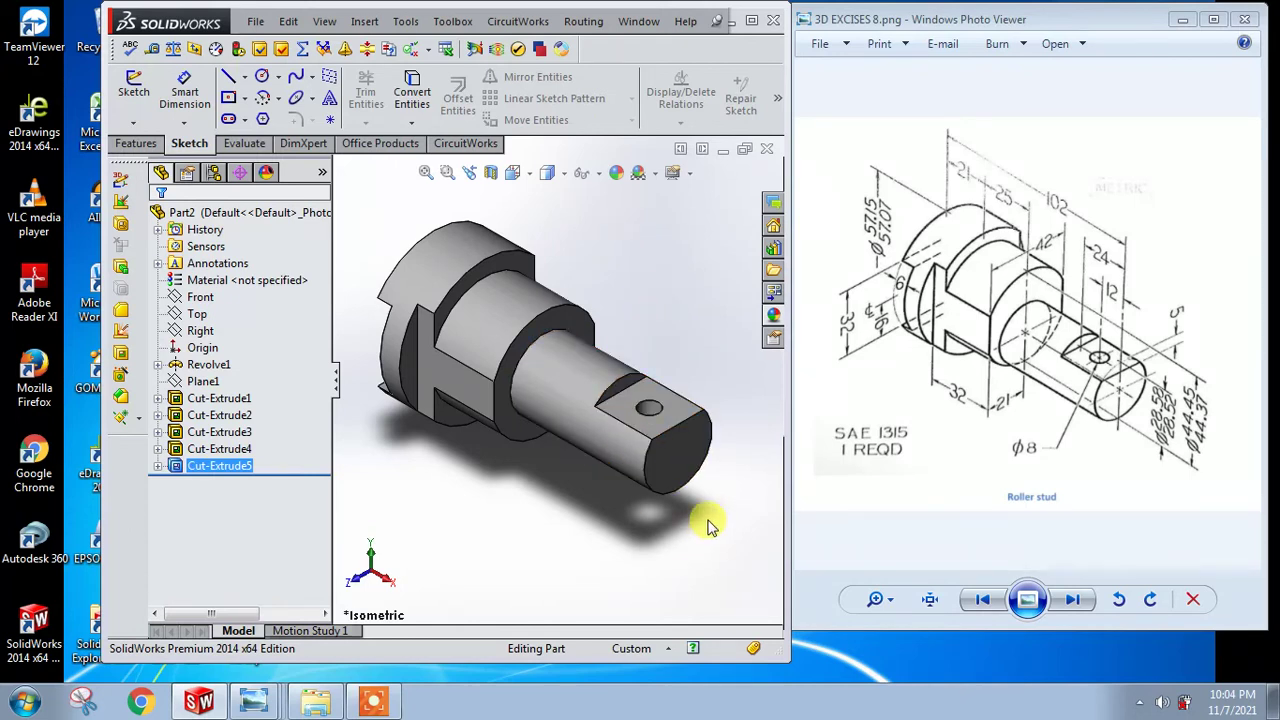
click(335, 122)
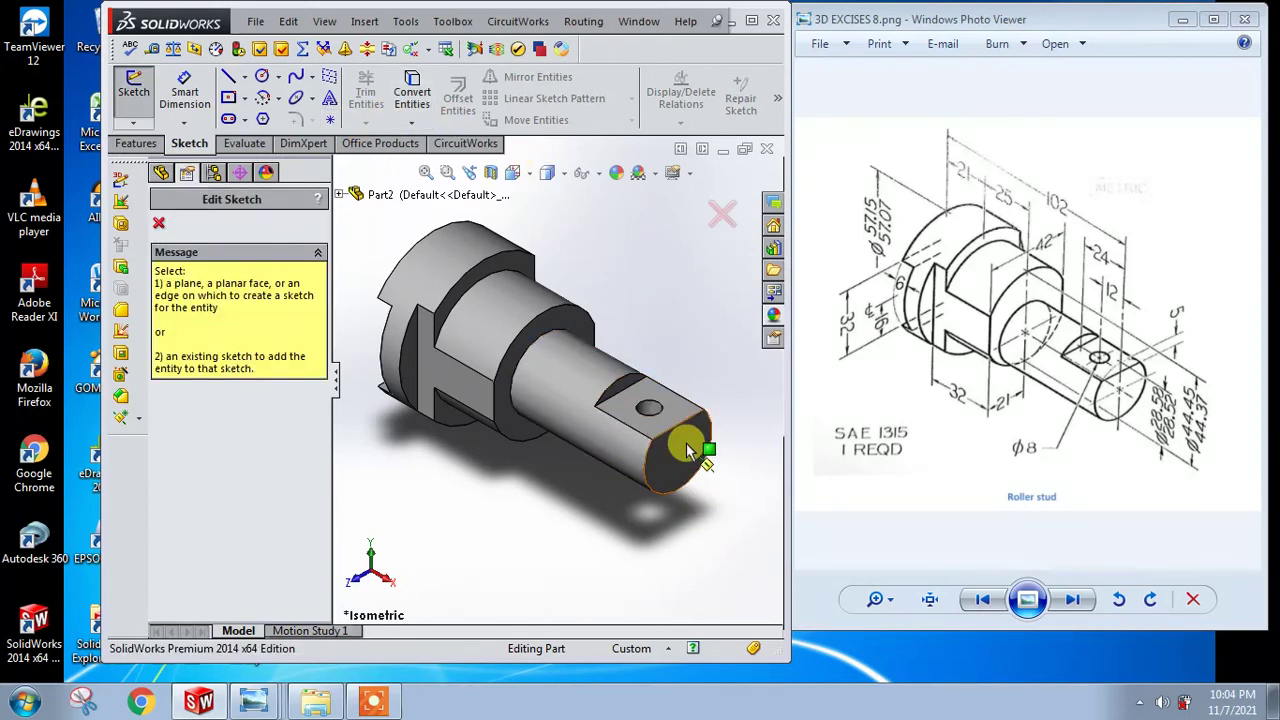
click(684, 443)
click(678, 451)
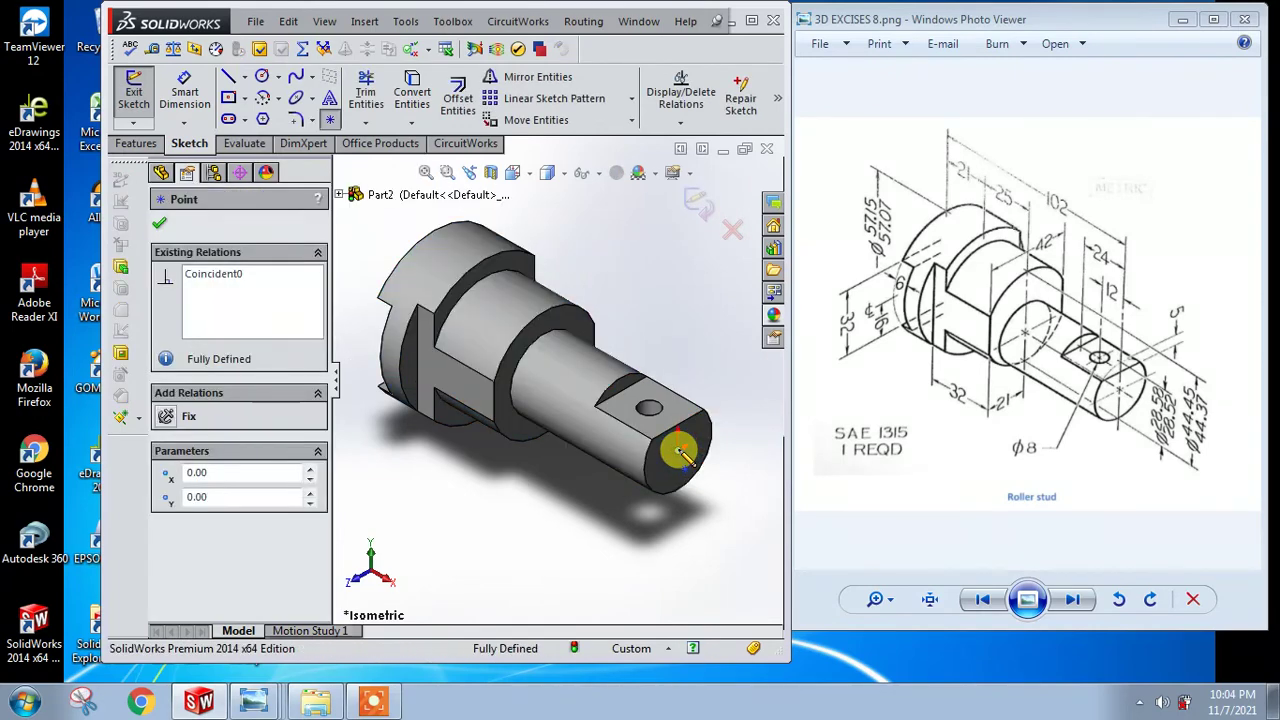
key(Escape)
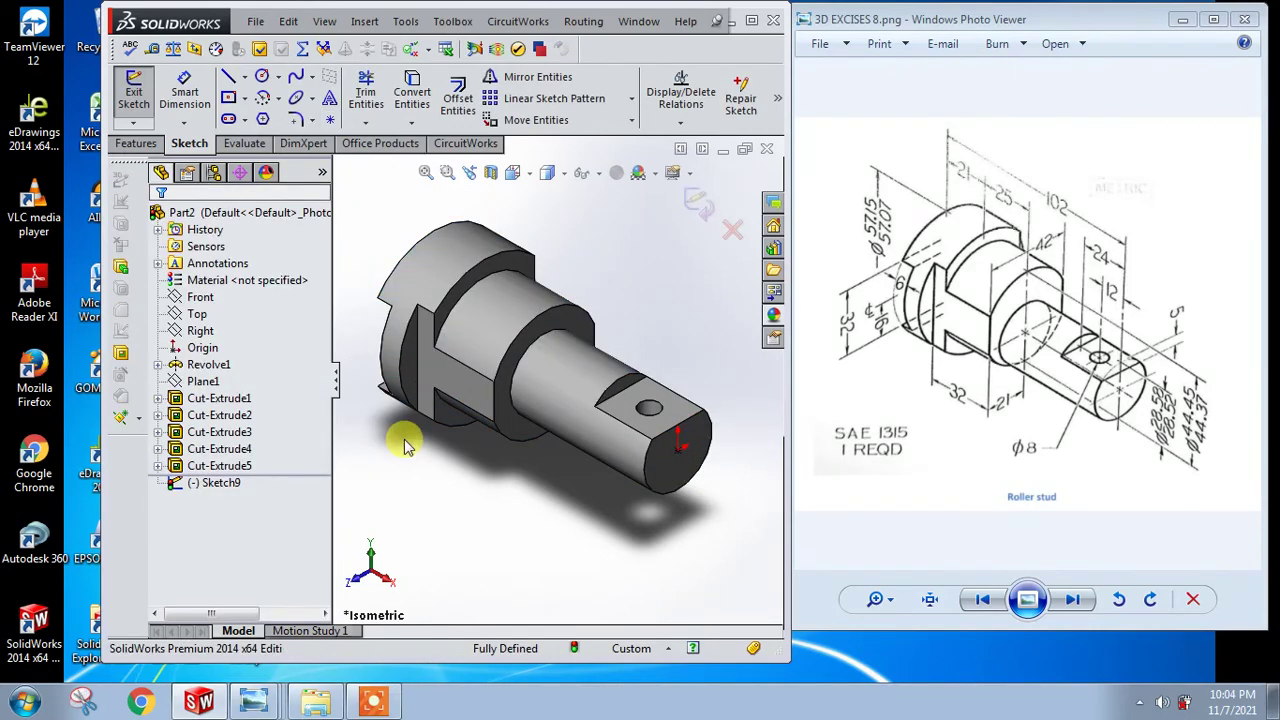
click(152, 50)
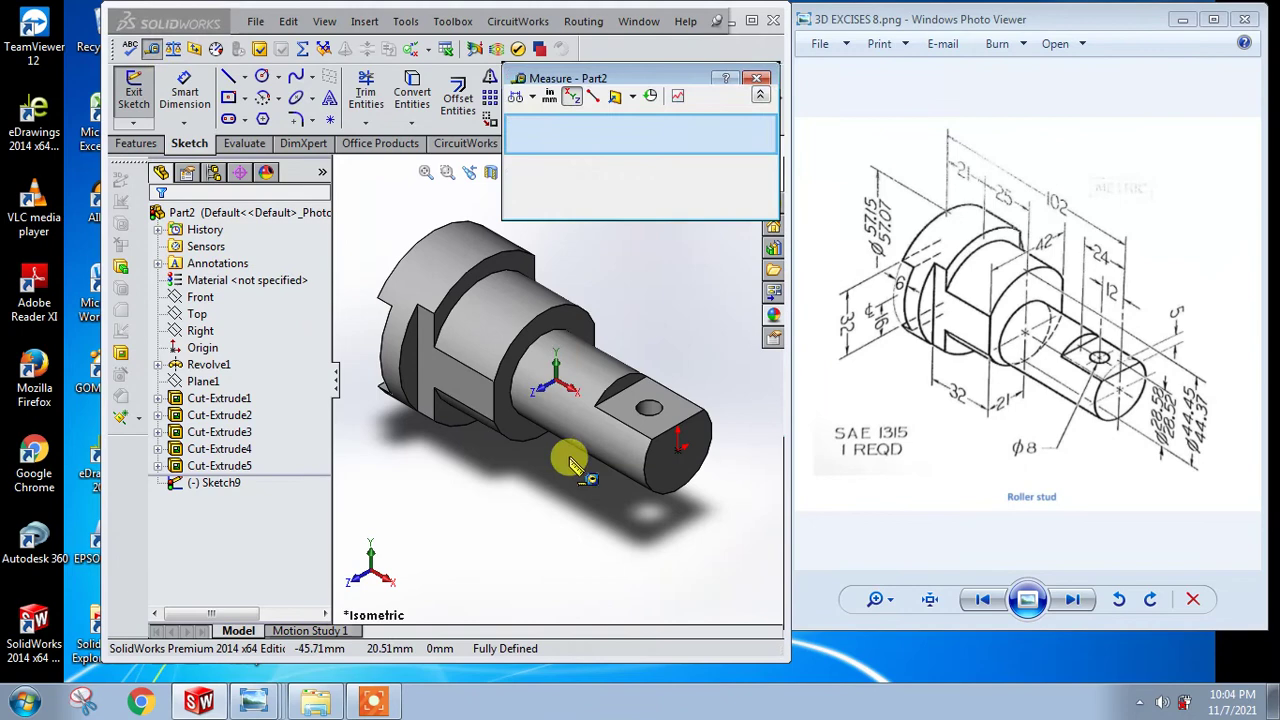
click(678, 451)
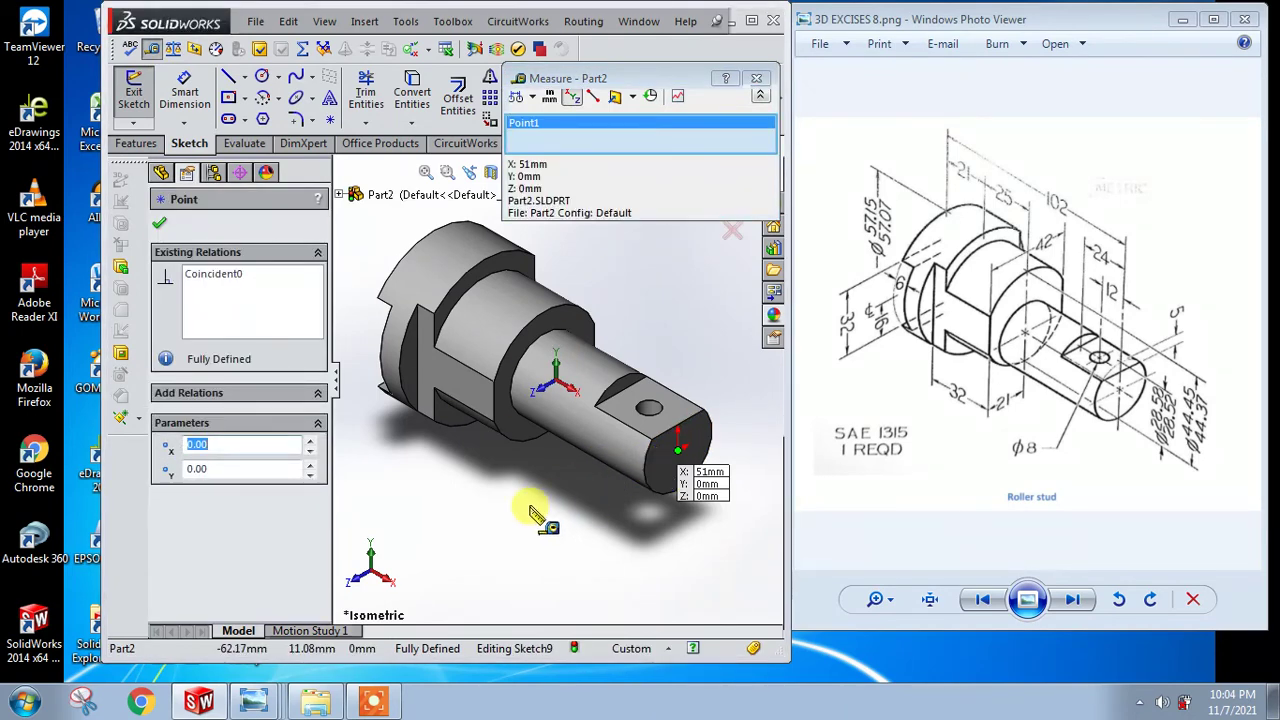
click(470, 400)
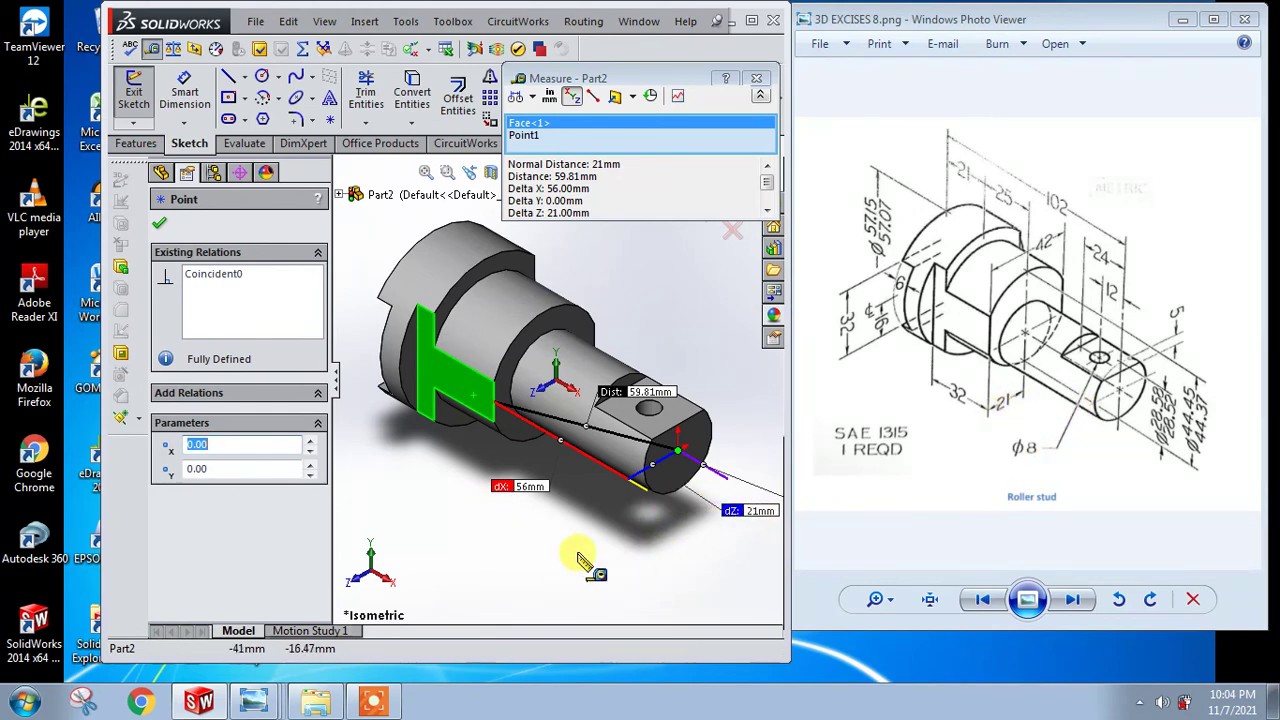
click(480, 463)
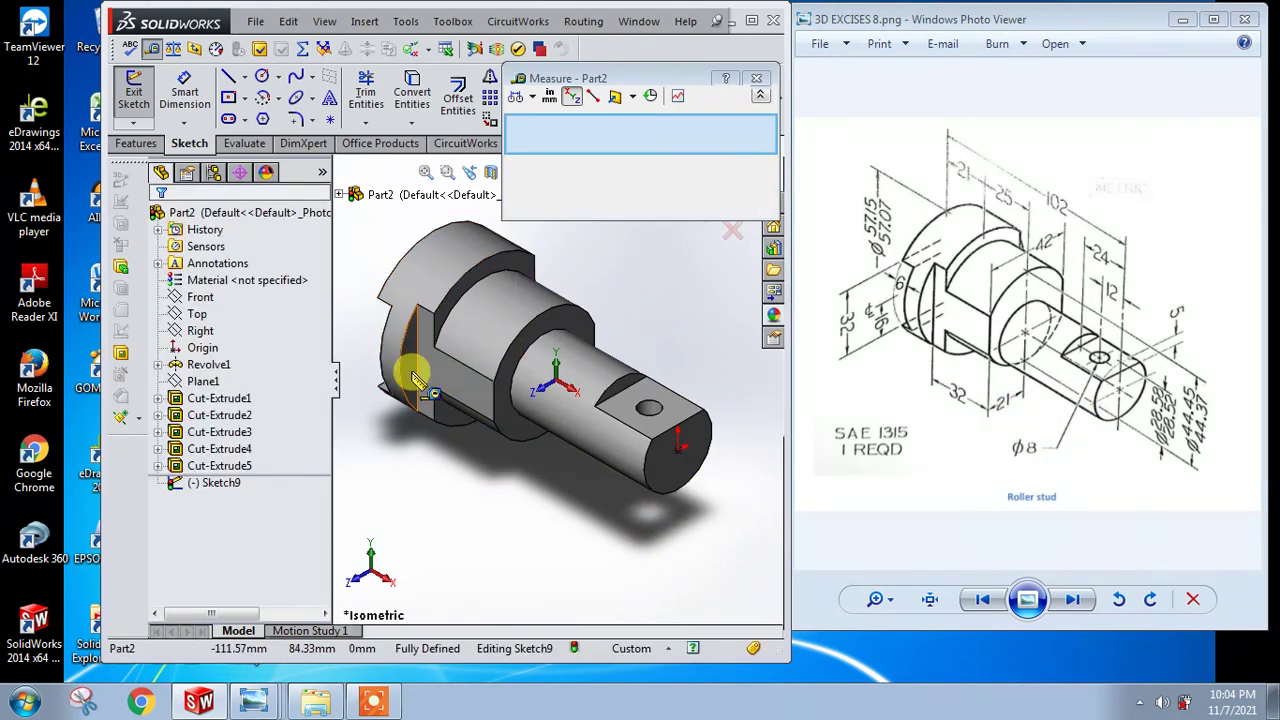
click(414, 365)
click(512, 418)
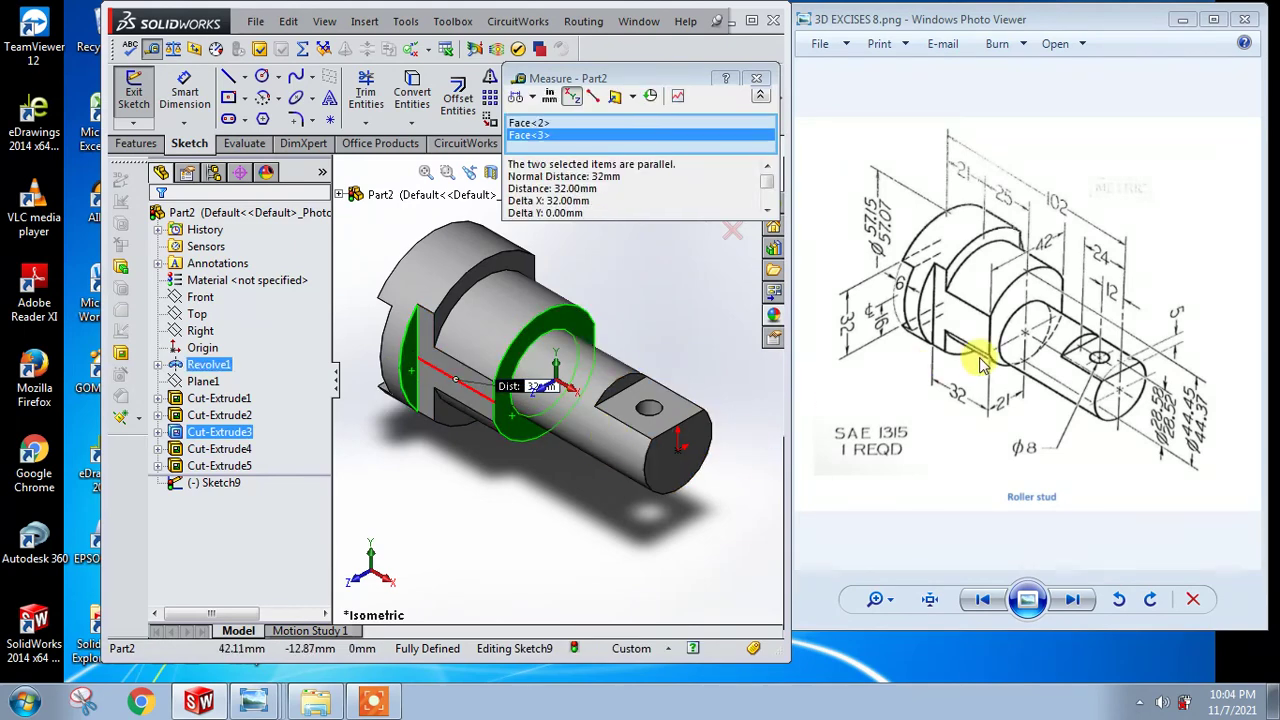
scroll(540, 400, down, 1)
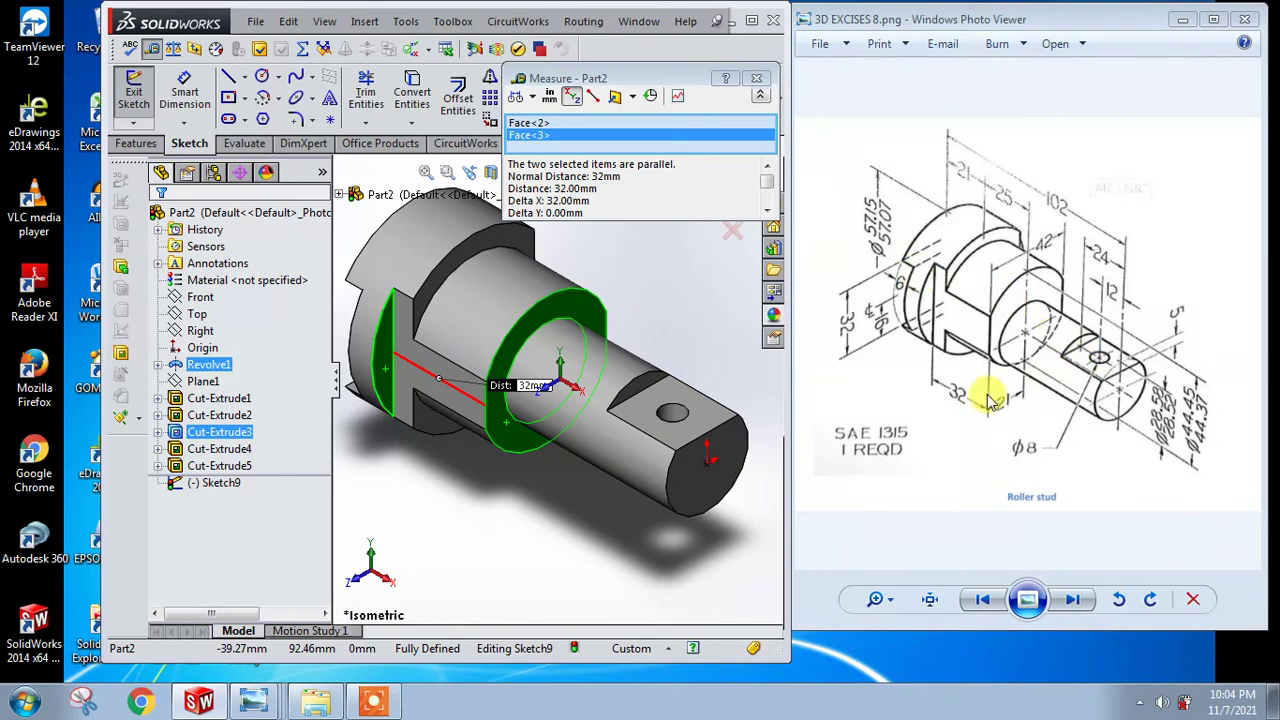
click(455, 548)
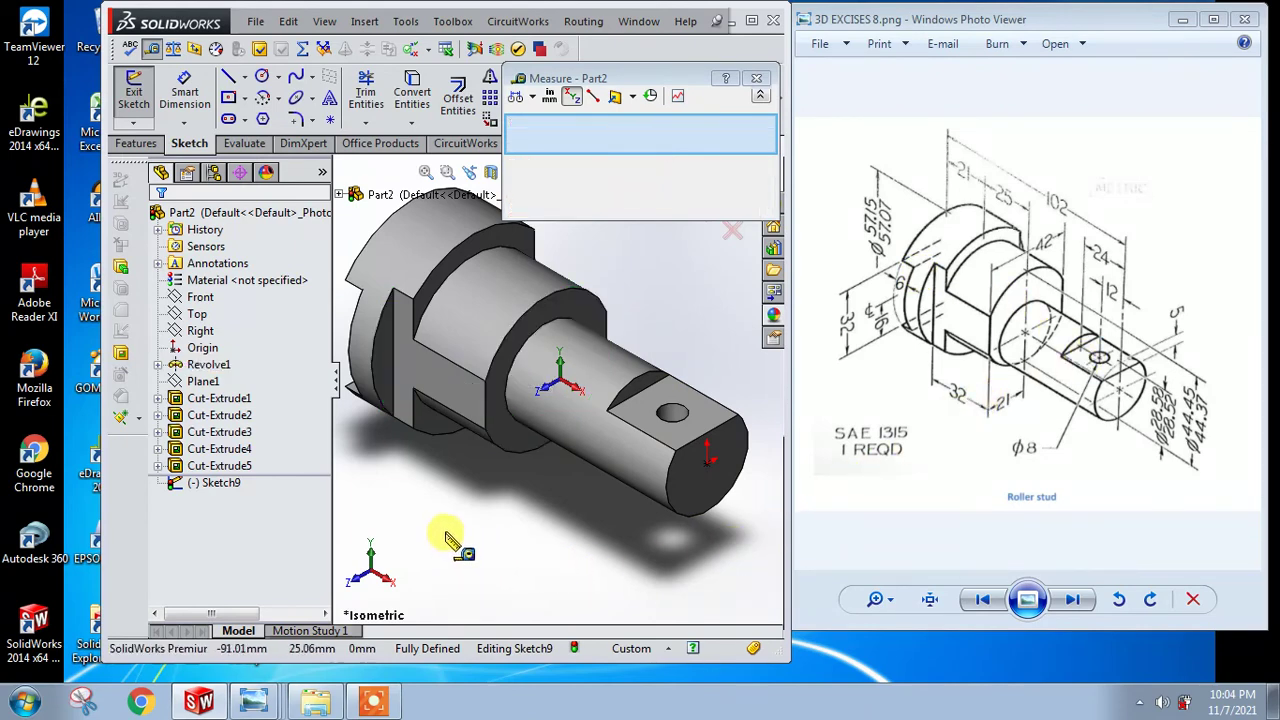
scroll(425, 480, up, 2)
scroll(440, 418, down, 2)
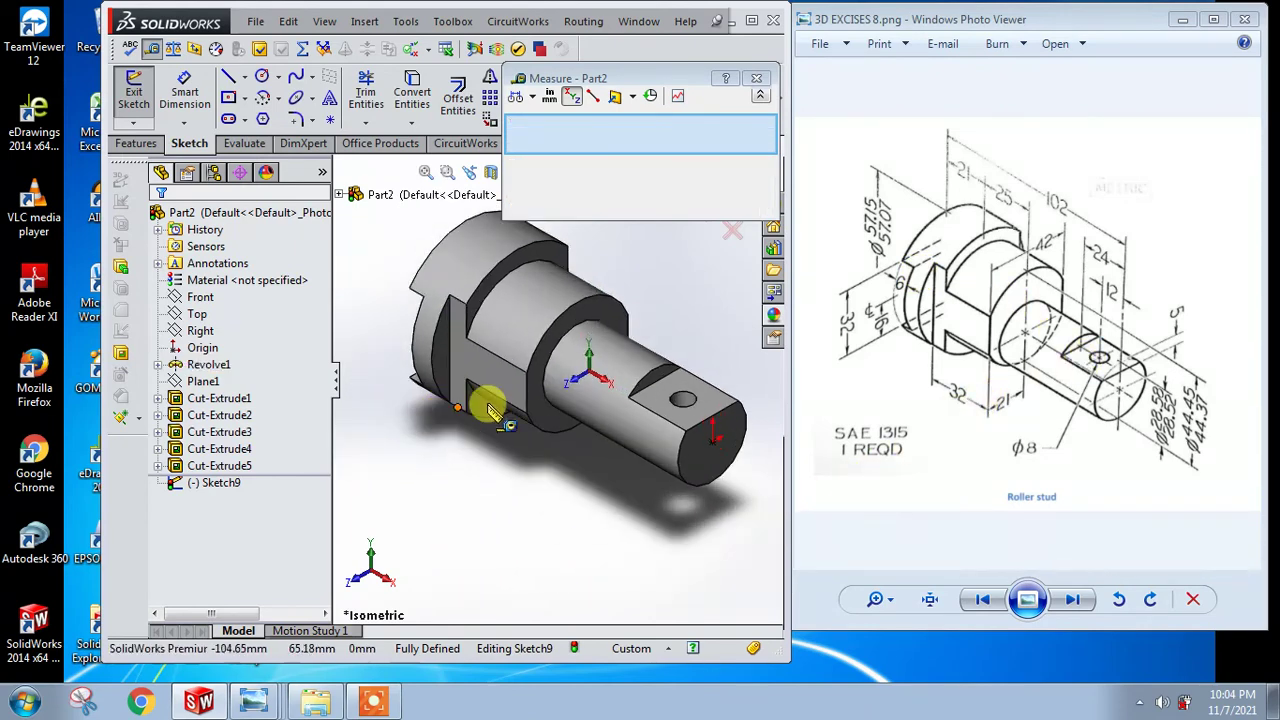
click(712, 441)
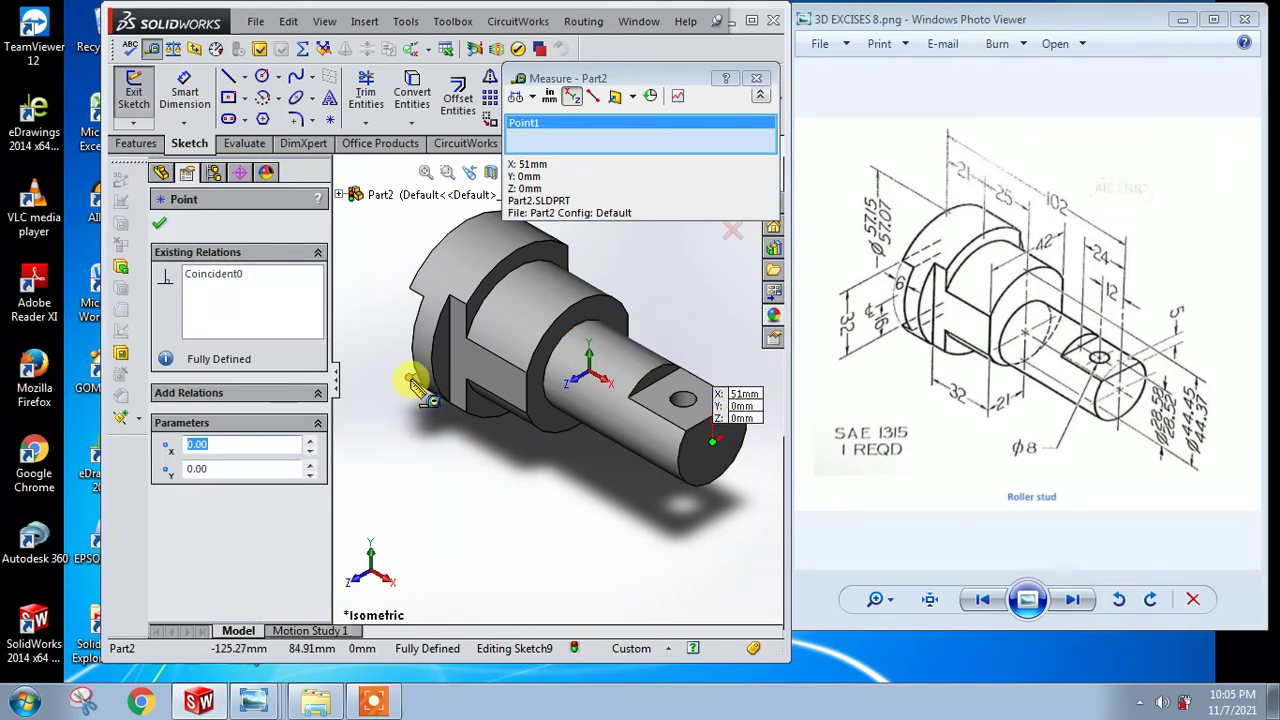
click(410, 378)
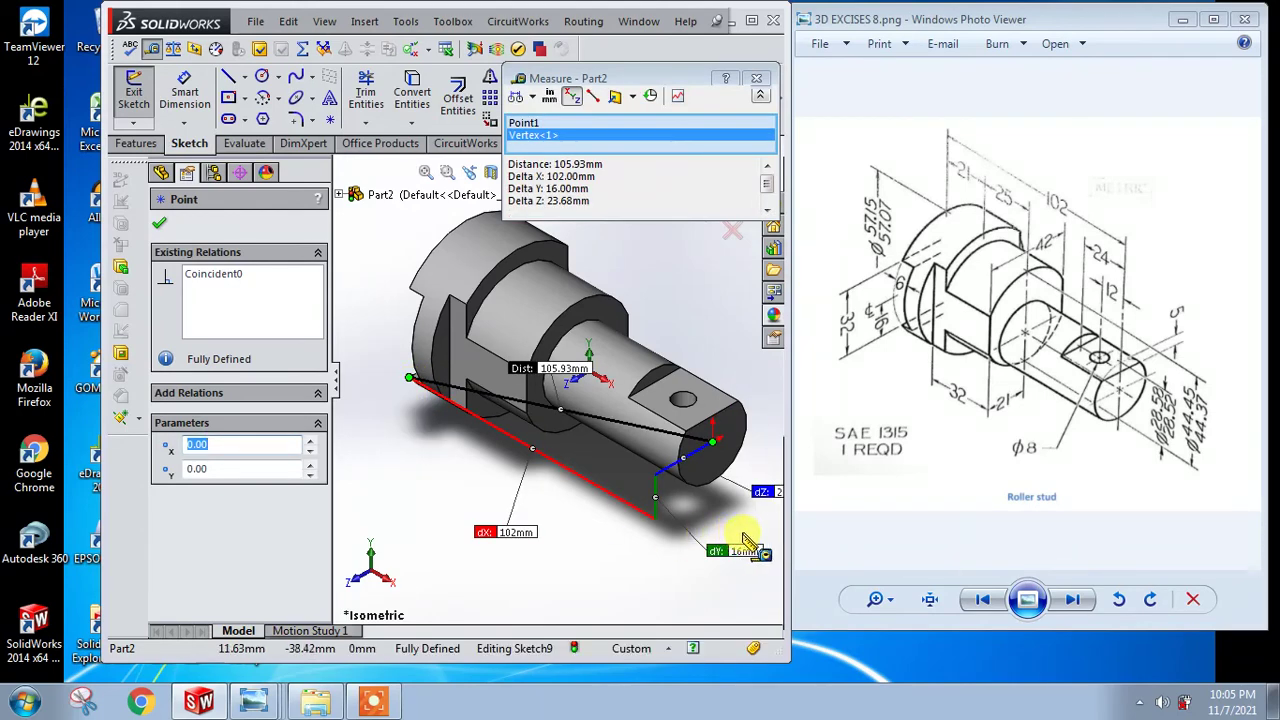
click(430, 515)
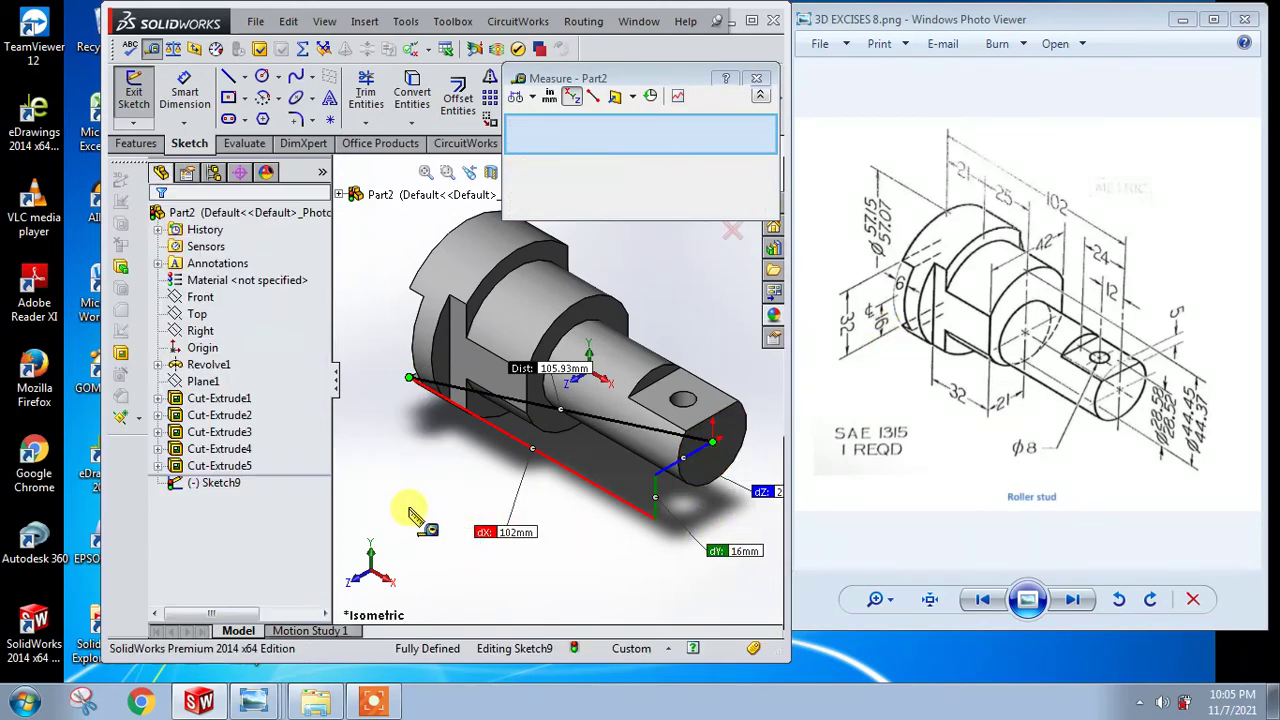
scroll(500, 365, down, 2)
scroll(625, 320, up, 2)
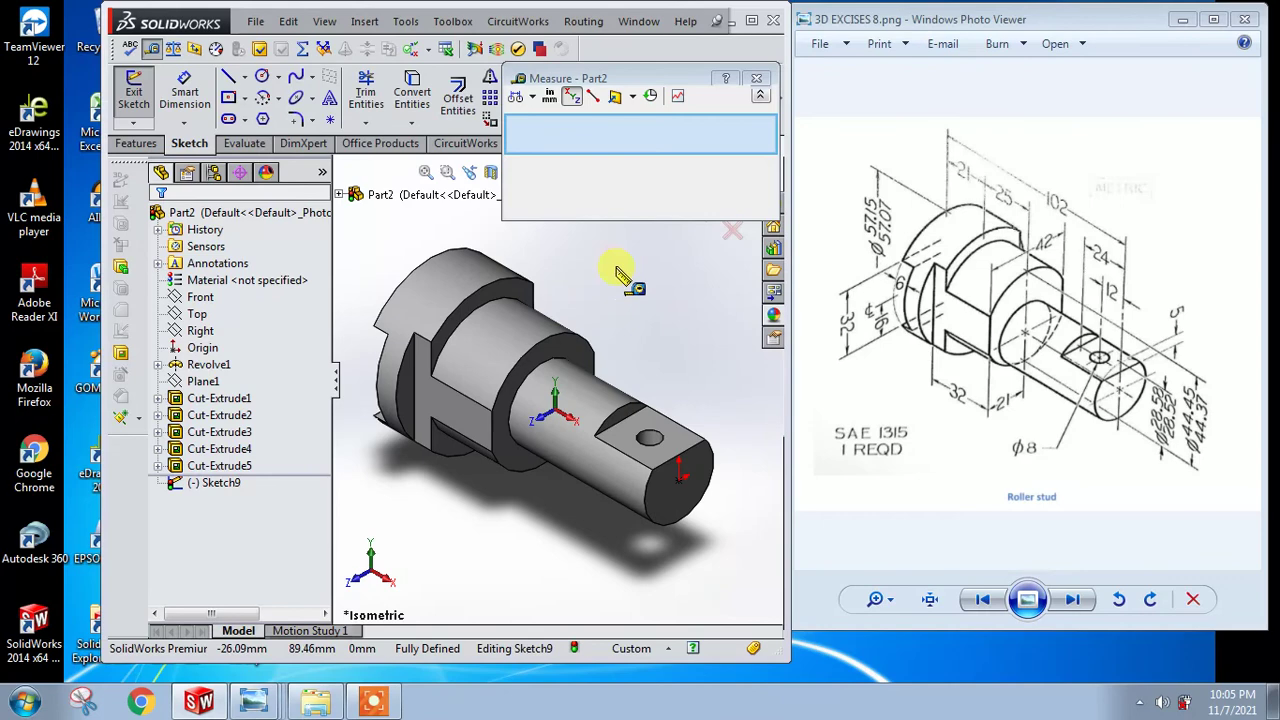
click(757, 78)
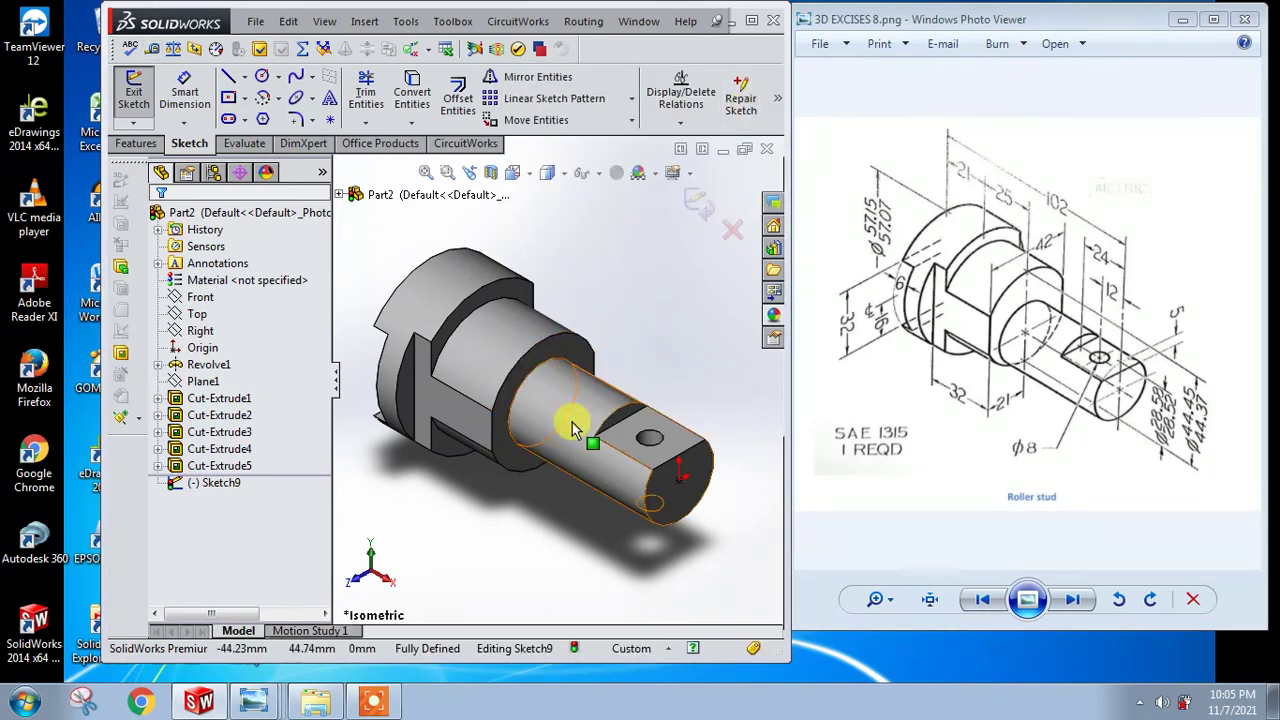
Step: Select the shaft's flat face and exit the Sketch9 point sketch
middle_drag(586, 429, 600, 429)
click(607, 426)
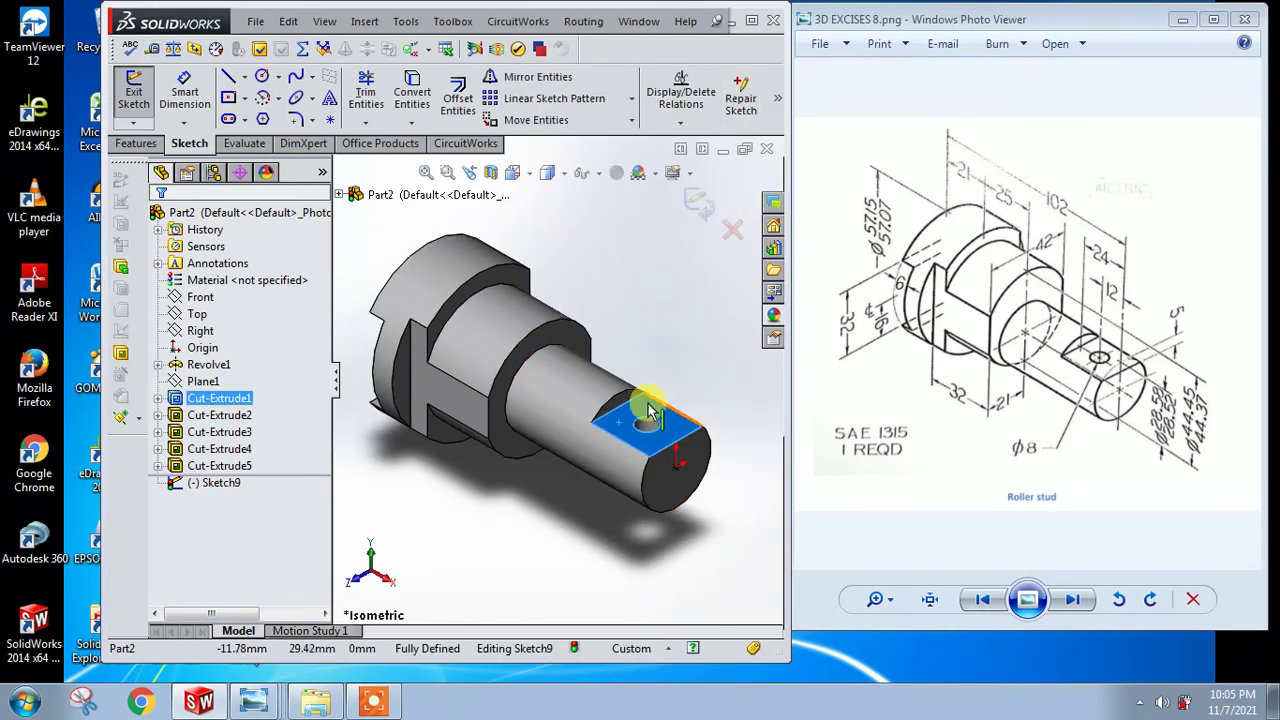
right_click(627, 430)
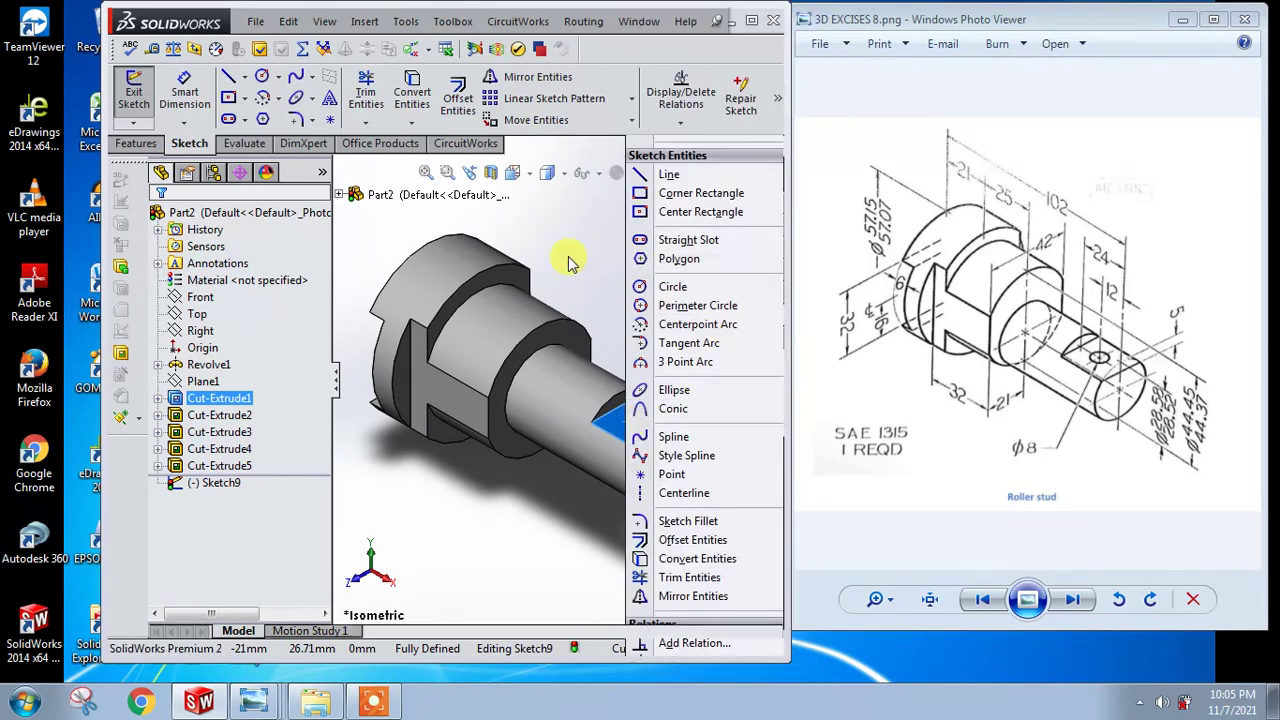
key(Escape)
click(698, 203)
Step: Apply a dark grey face colour to the shaft flat, shaft end face and small flat
click(693, 428)
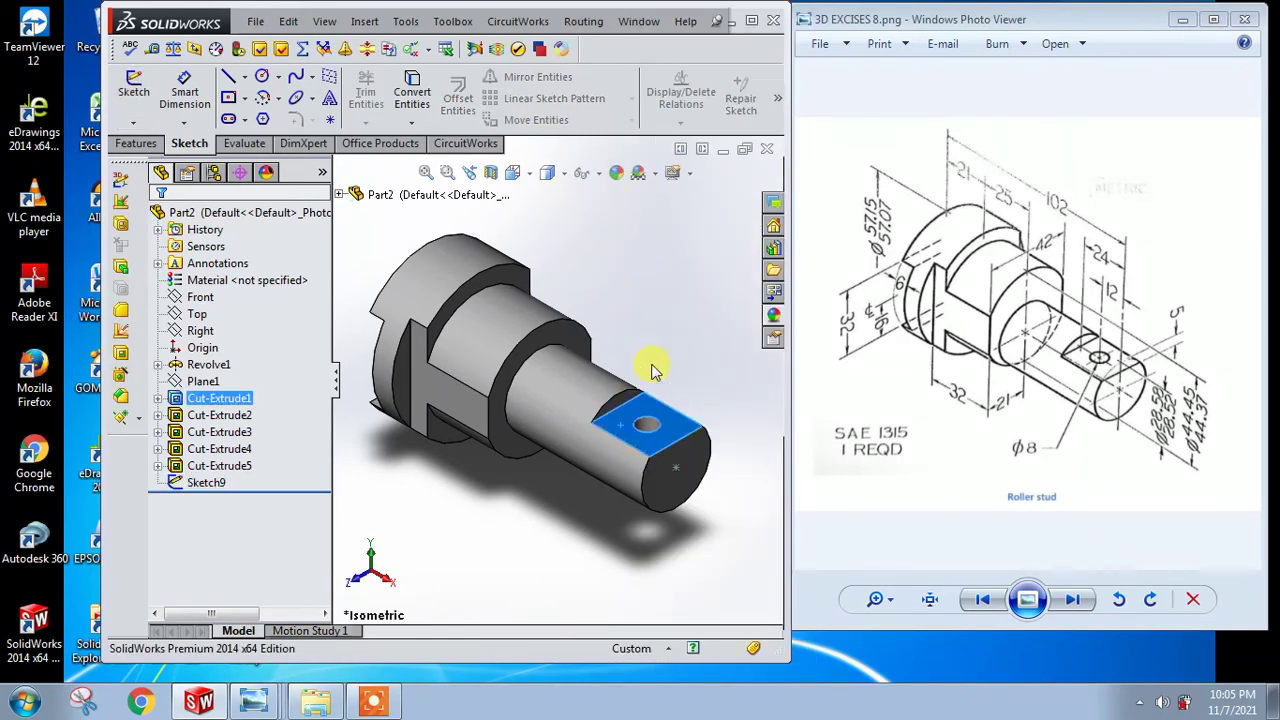
click(770, 350)
click(771, 402)
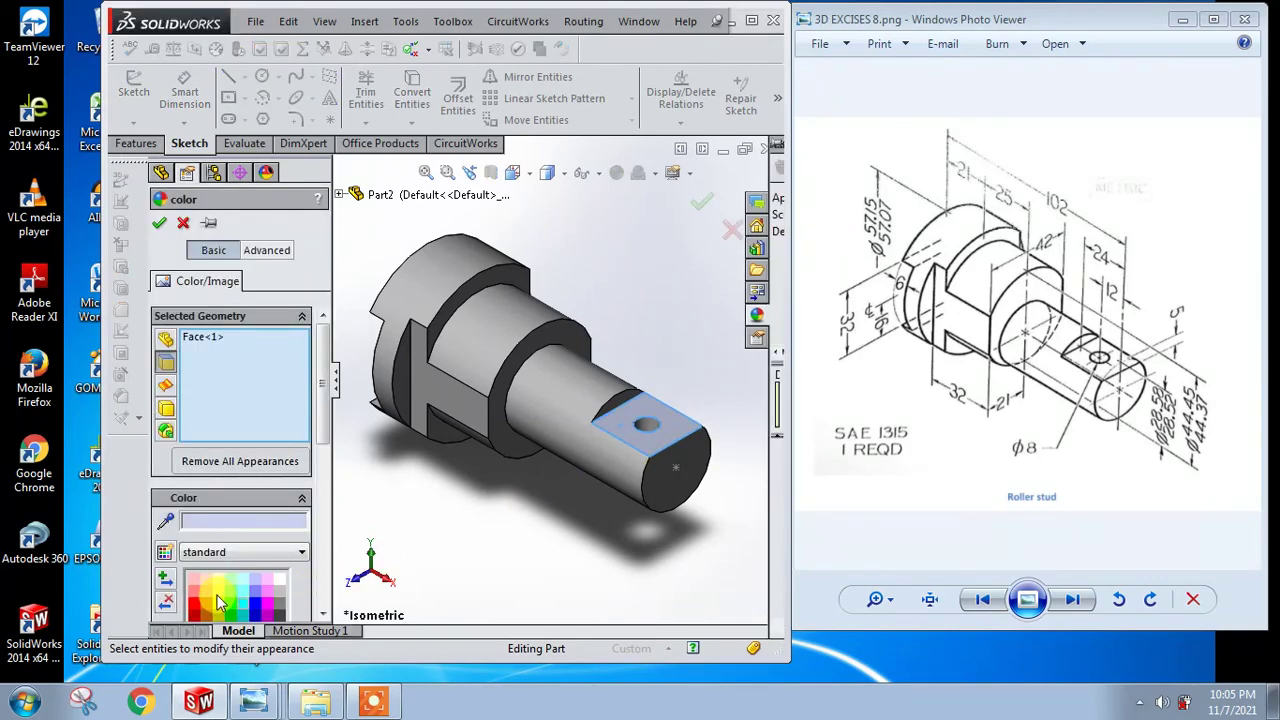
click(279, 598)
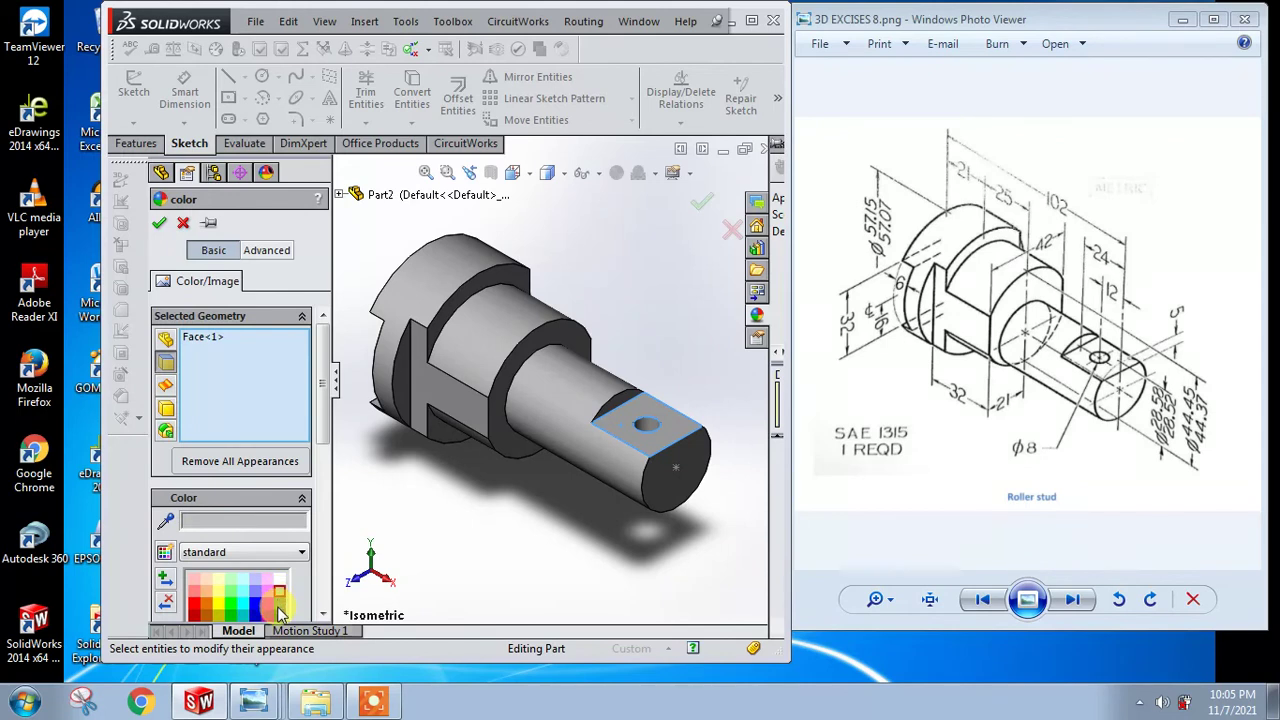
click(278, 606)
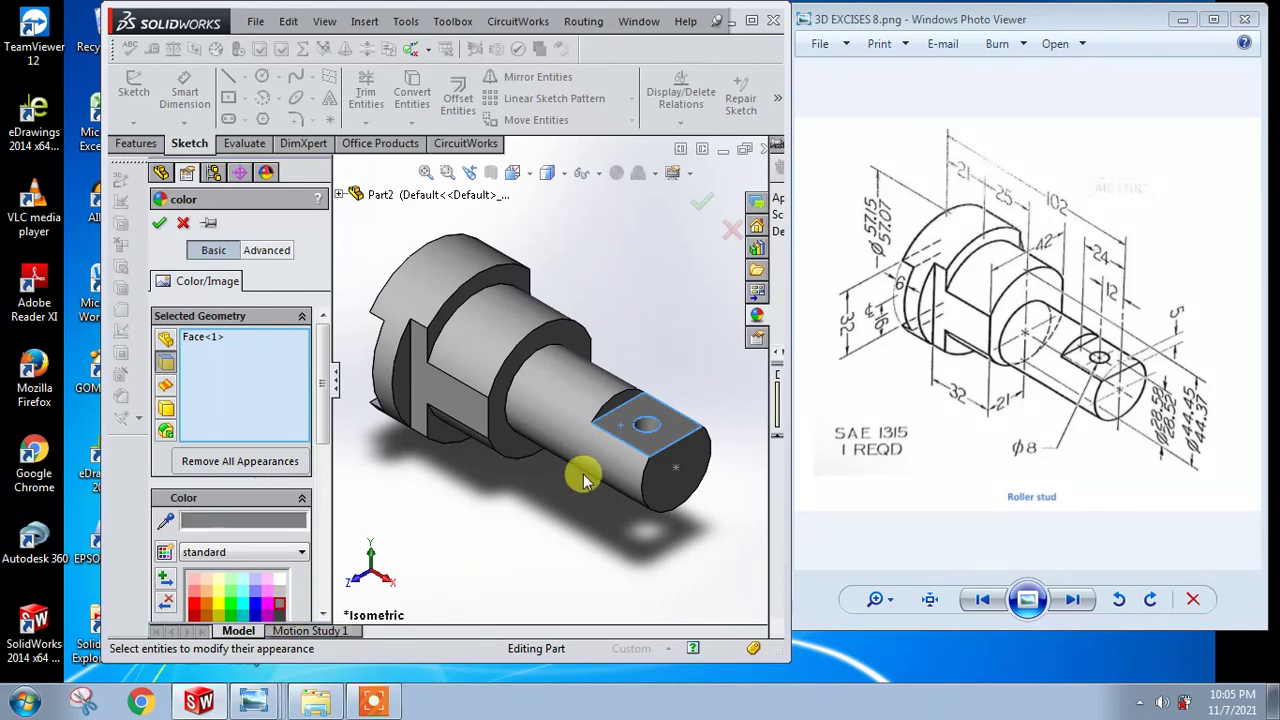
click(679, 470)
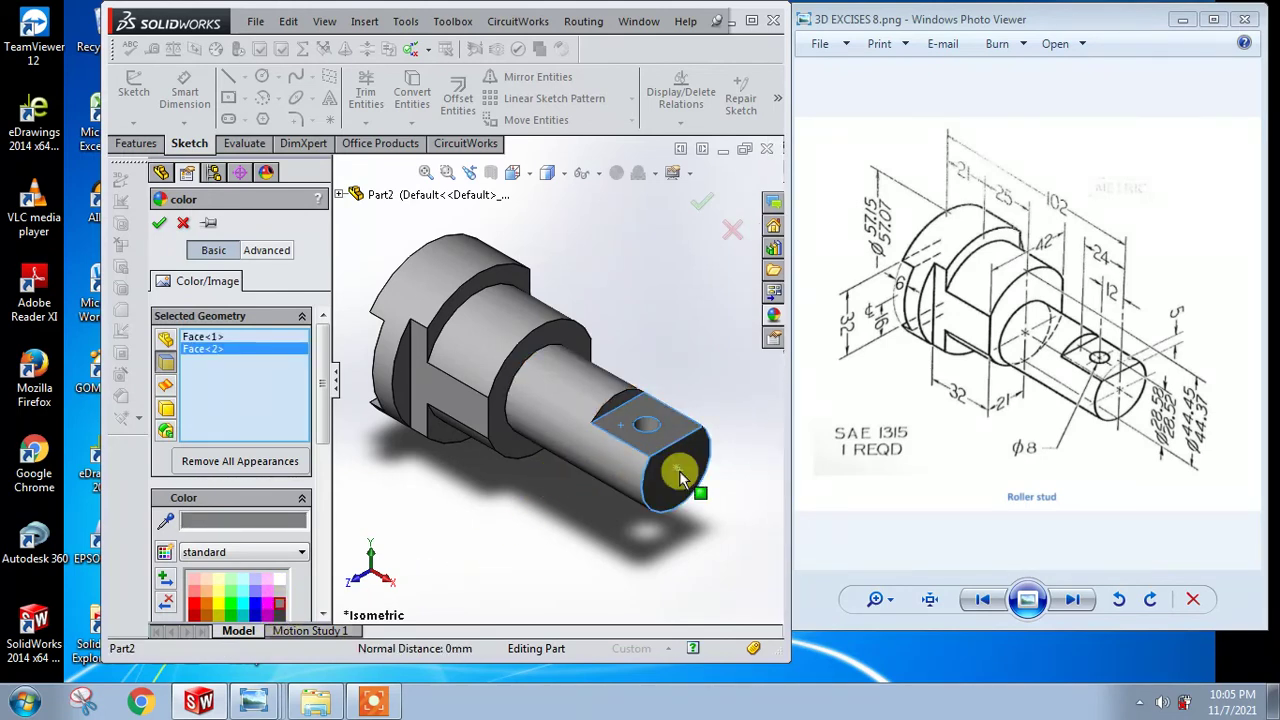
click(620, 401)
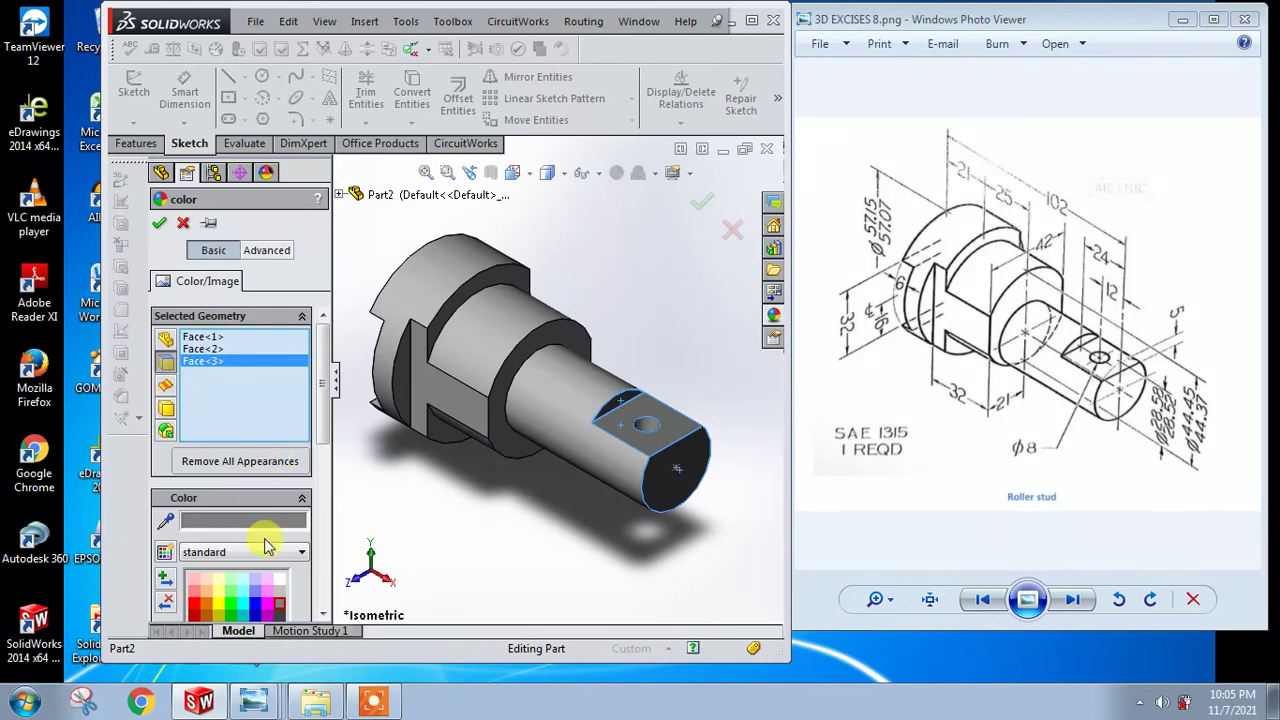
click(160, 224)
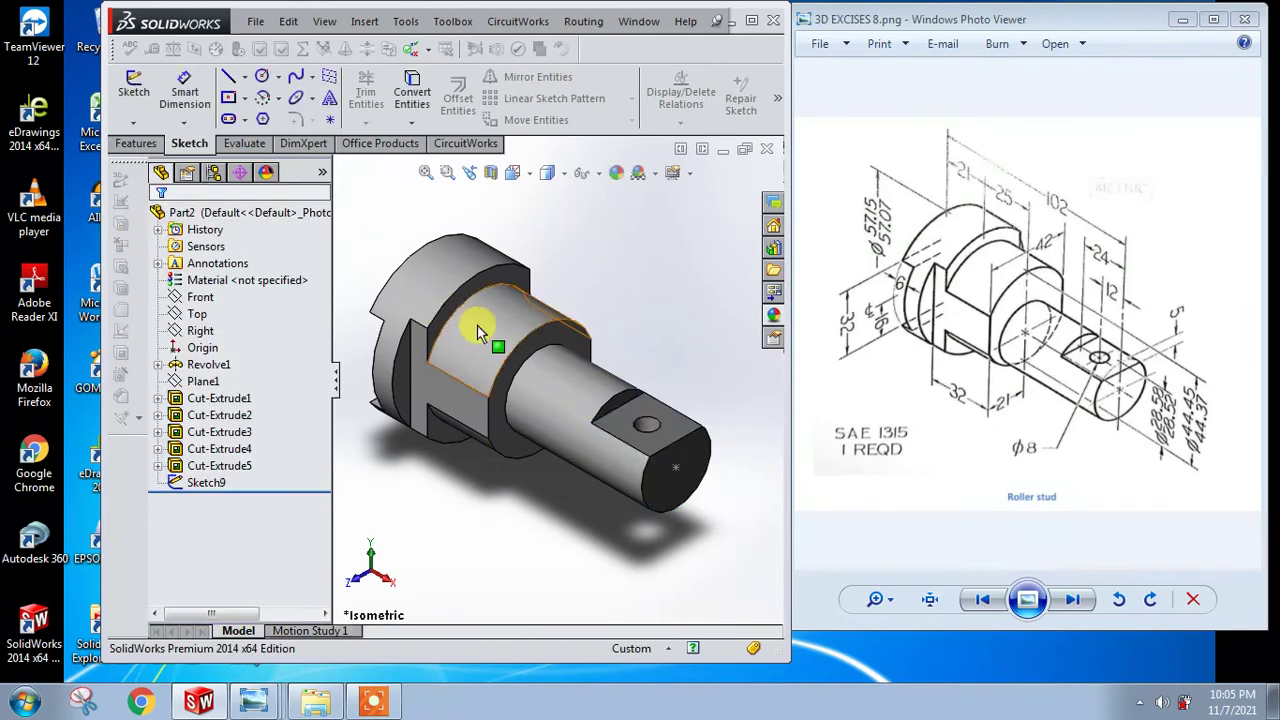
Step: Colour the small, shoulder and large outer cylindrical faces pink with a face appearance
right_click(551, 395)
click(650, 313)
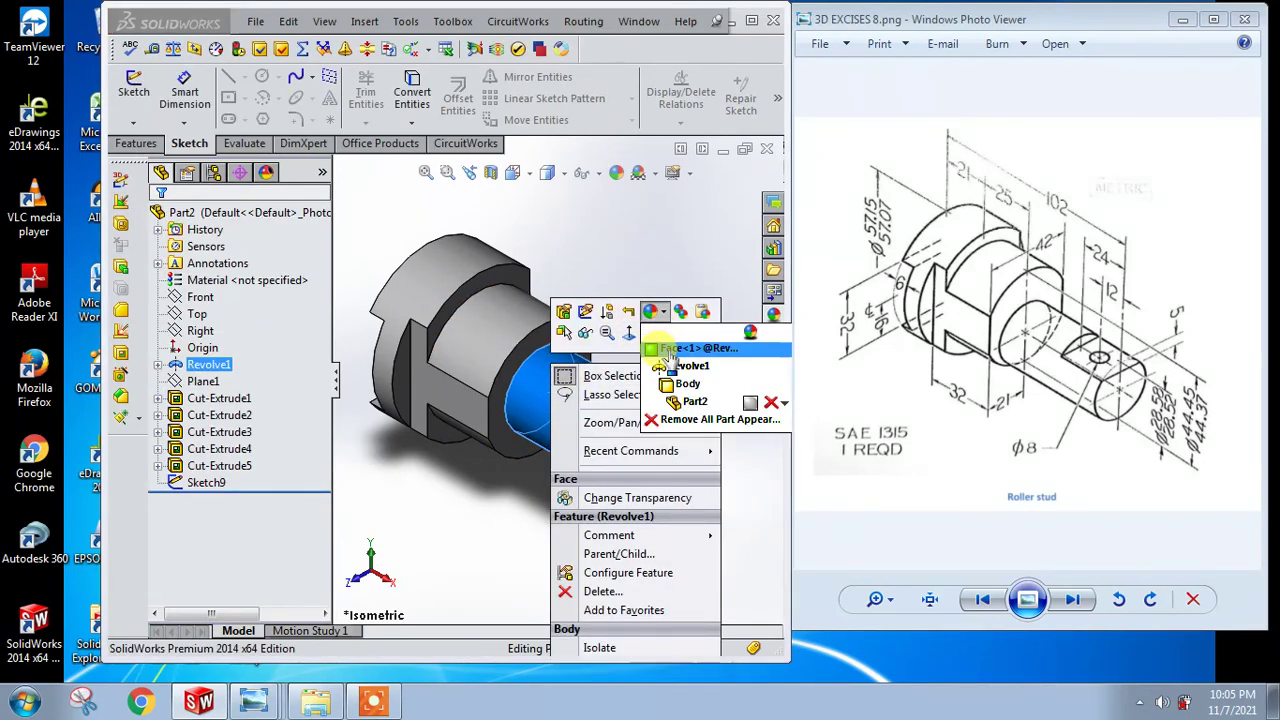
click(543, 398)
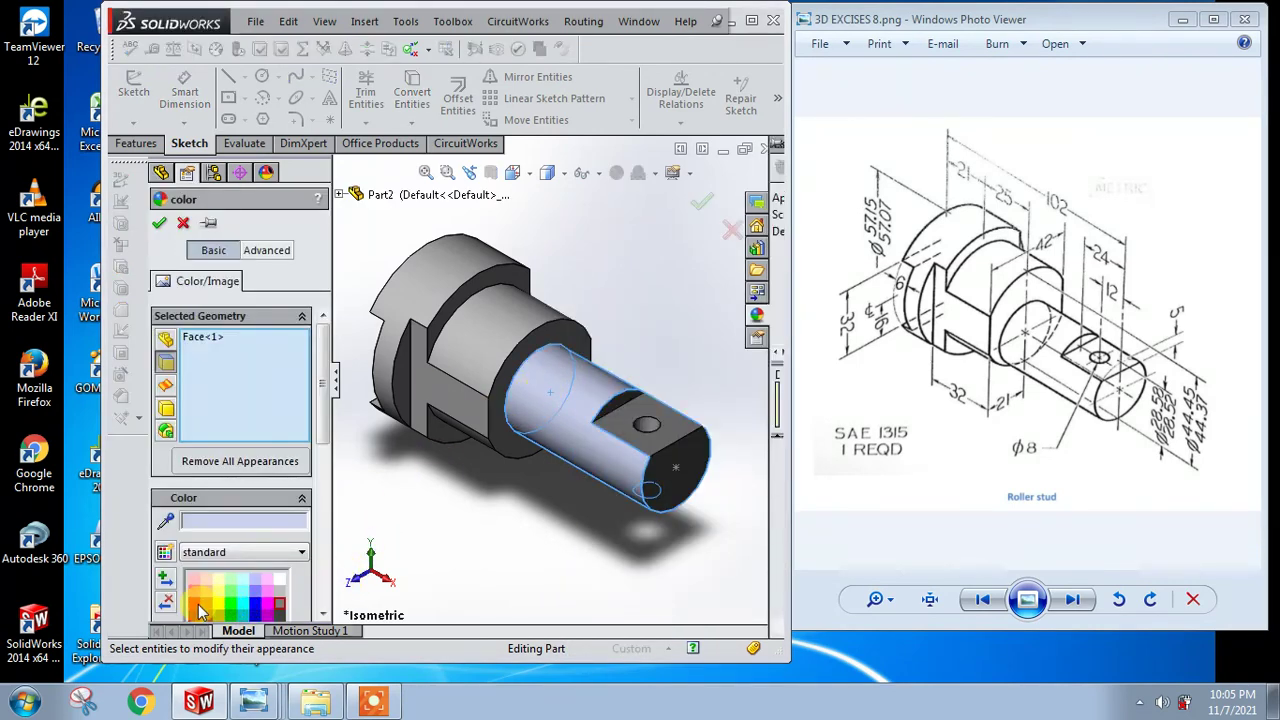
click(191, 592)
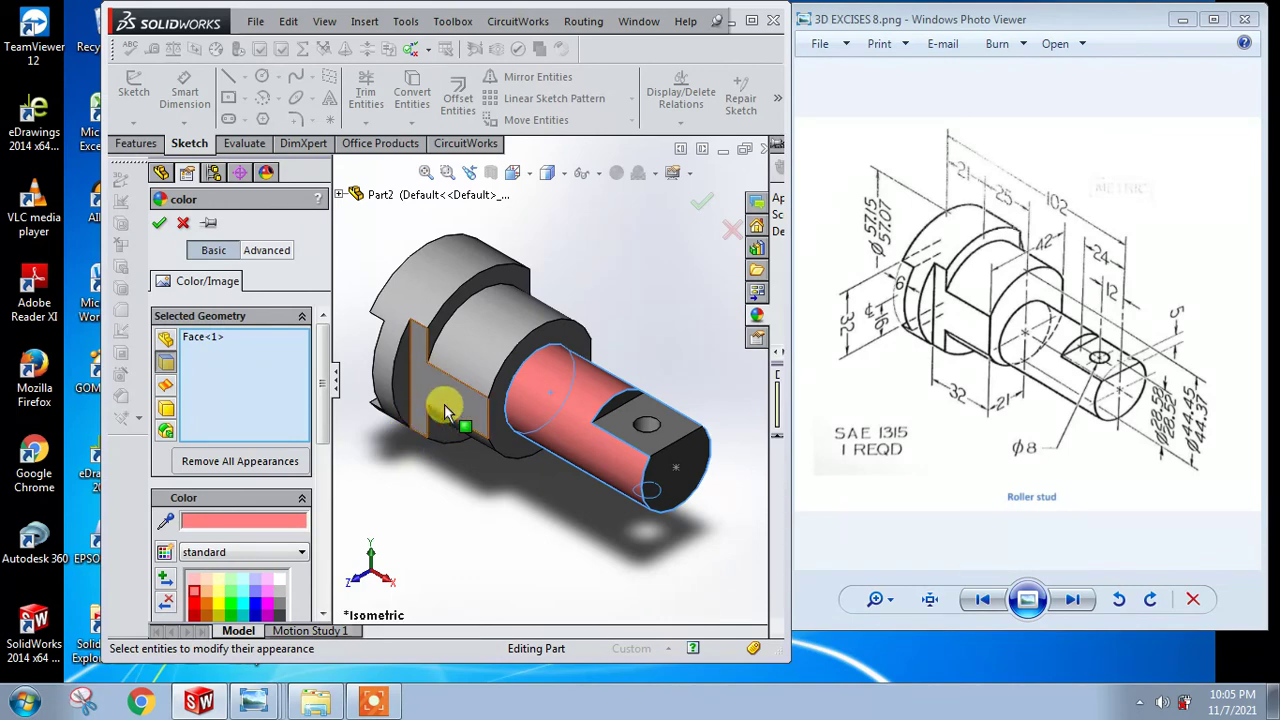
click(479, 381)
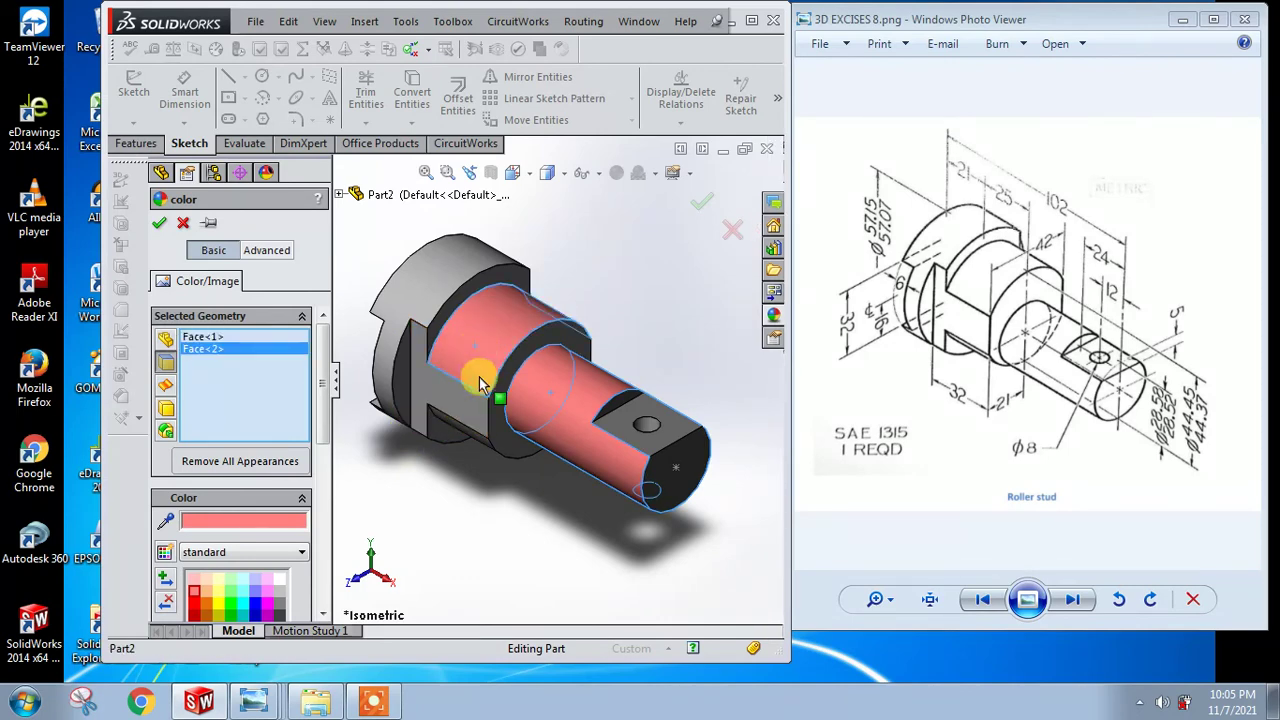
click(495, 430)
mouse_move(505, 423)
middle_down()
mouse_move(465, 457)
mouse_move(491, 471)
middle_up()
click(520, 437)
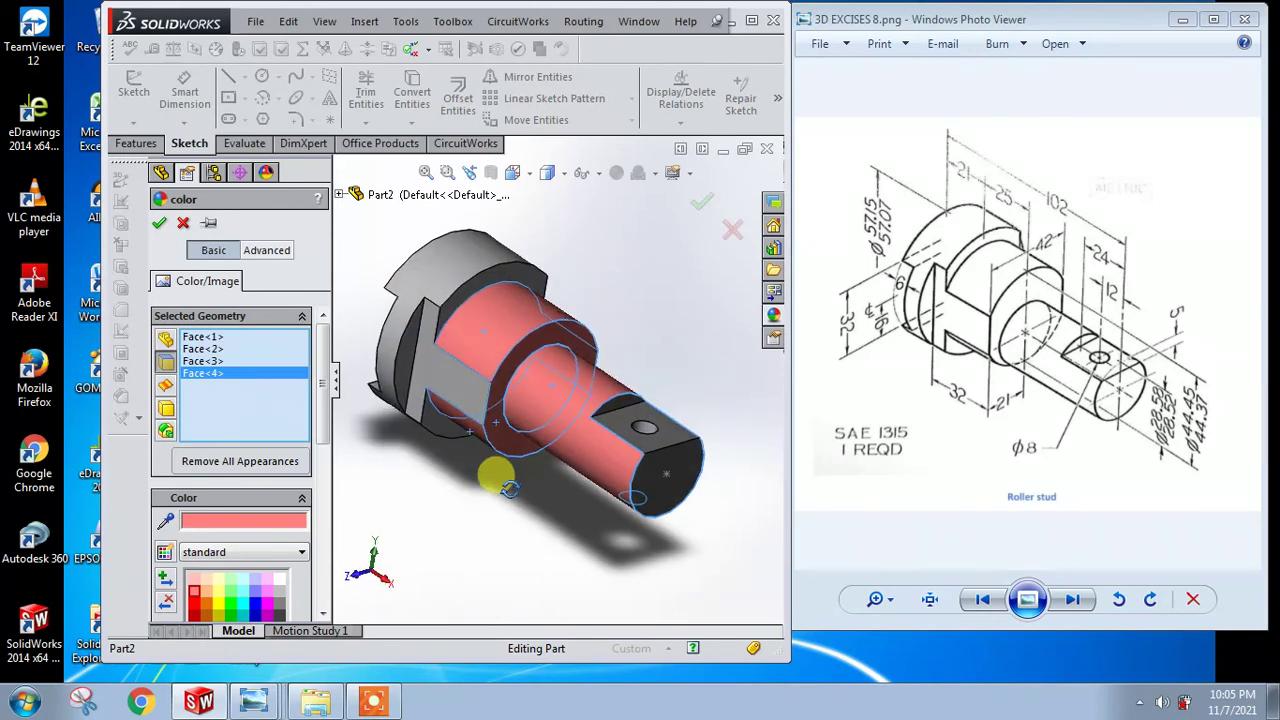
click(430, 268)
middle_drag(430, 268, 471, 408)
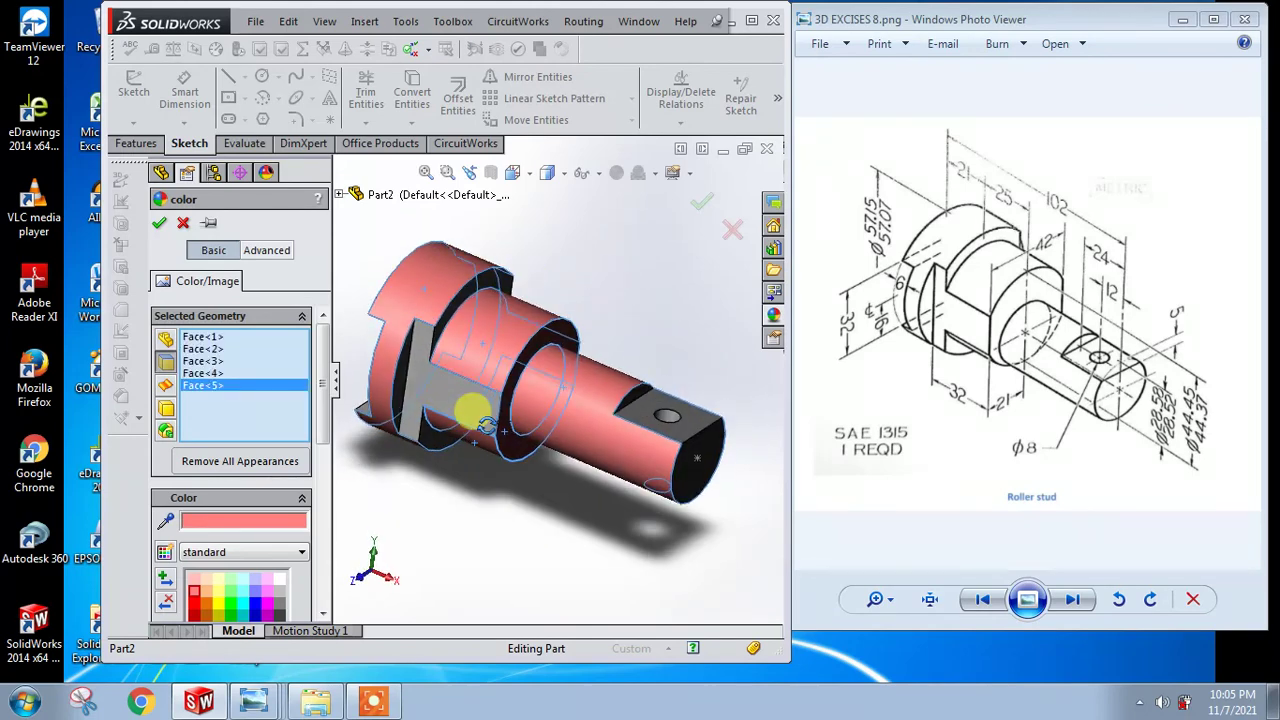
click(159, 222)
Step: Start a black face appearance on a slot face and add the dark band, slot and flat faces
right_click(421, 389)
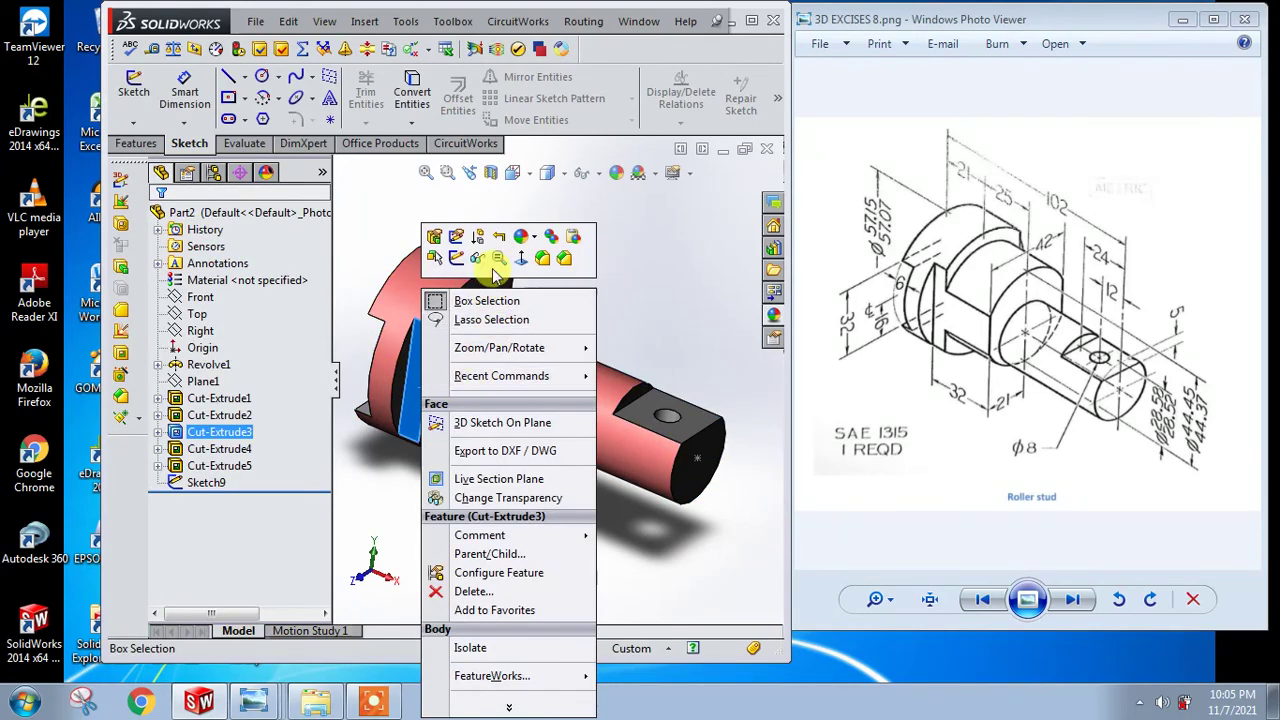
click(522, 237)
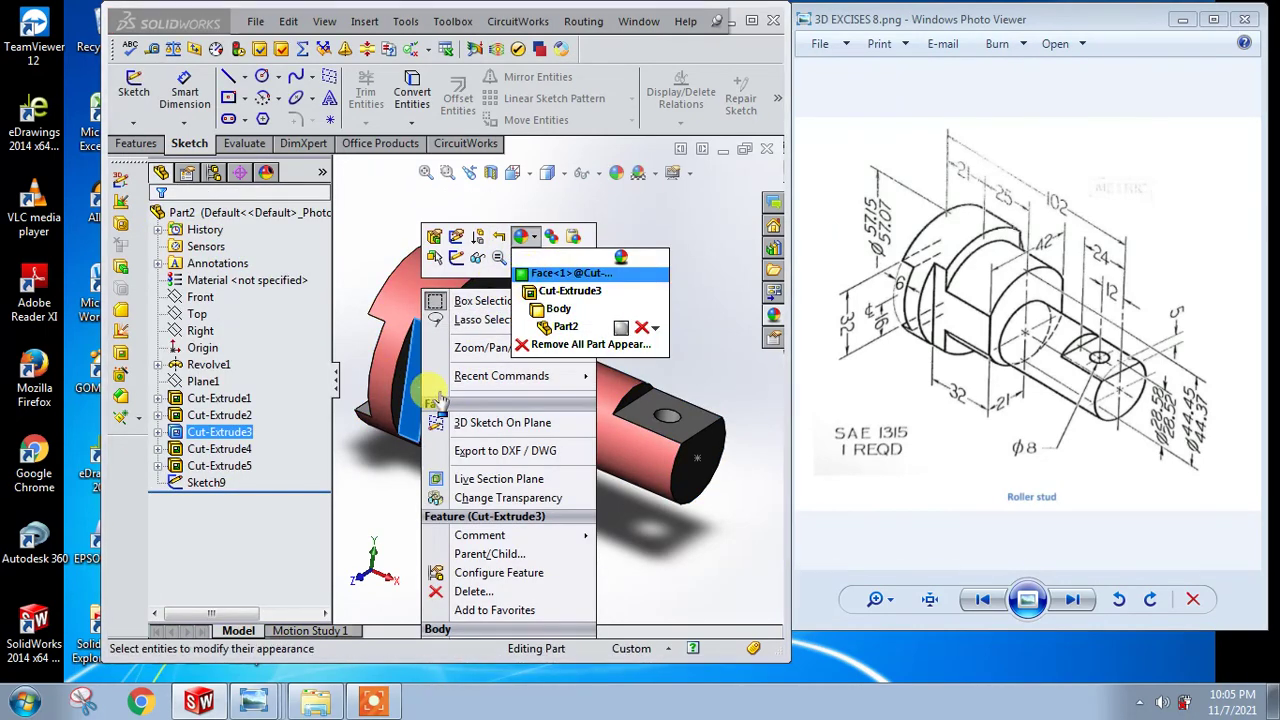
click(540, 275)
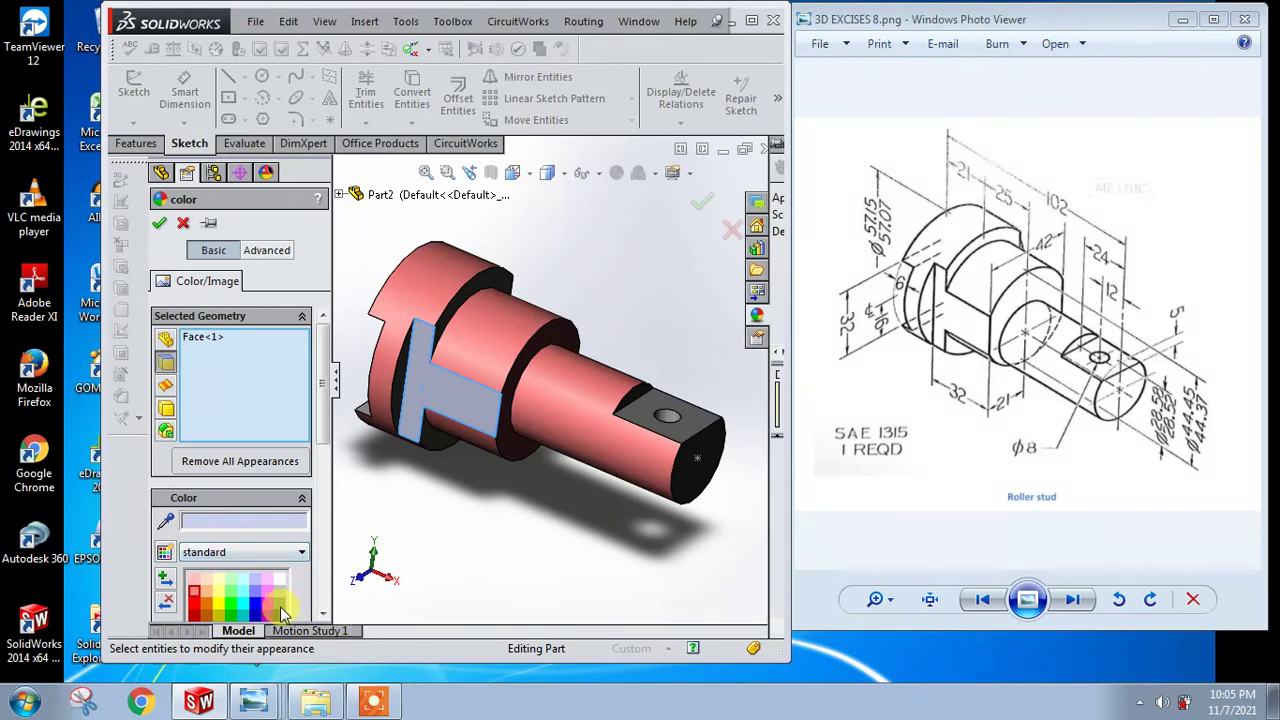
click(280, 612)
middle_drag(430, 525, 388, 522)
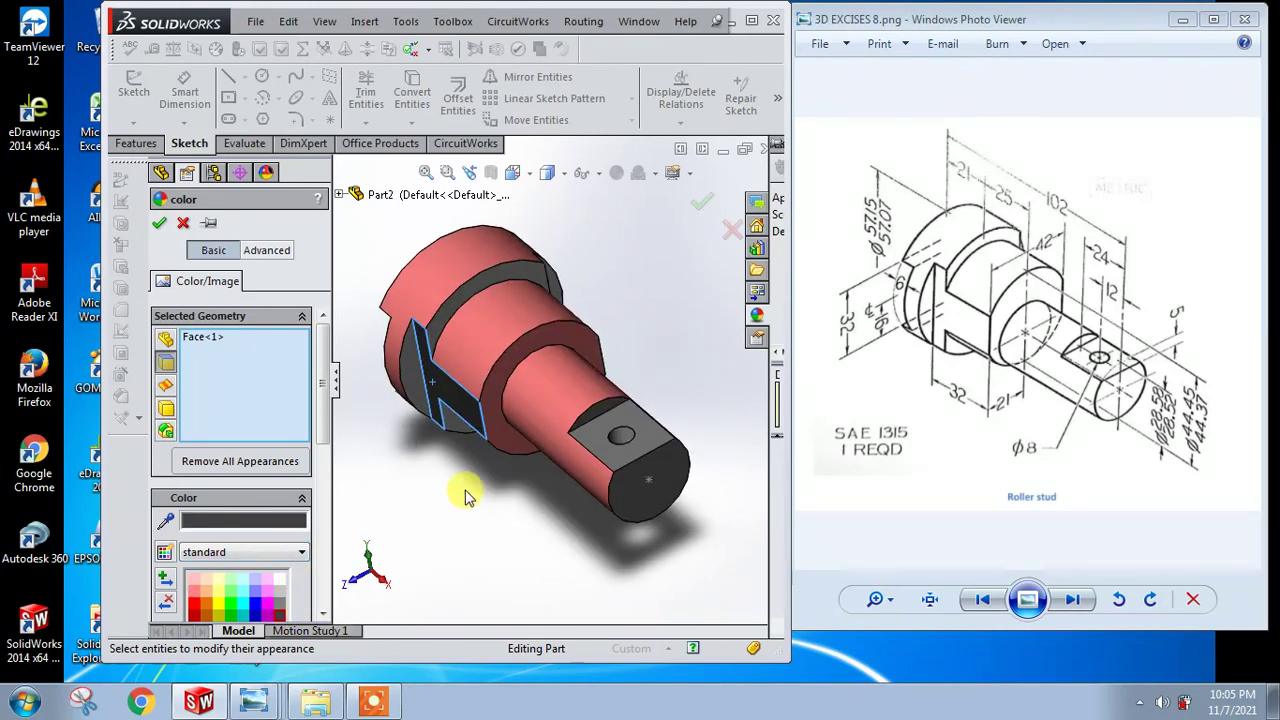
middle_drag(466, 491, 420, 486)
click(494, 283)
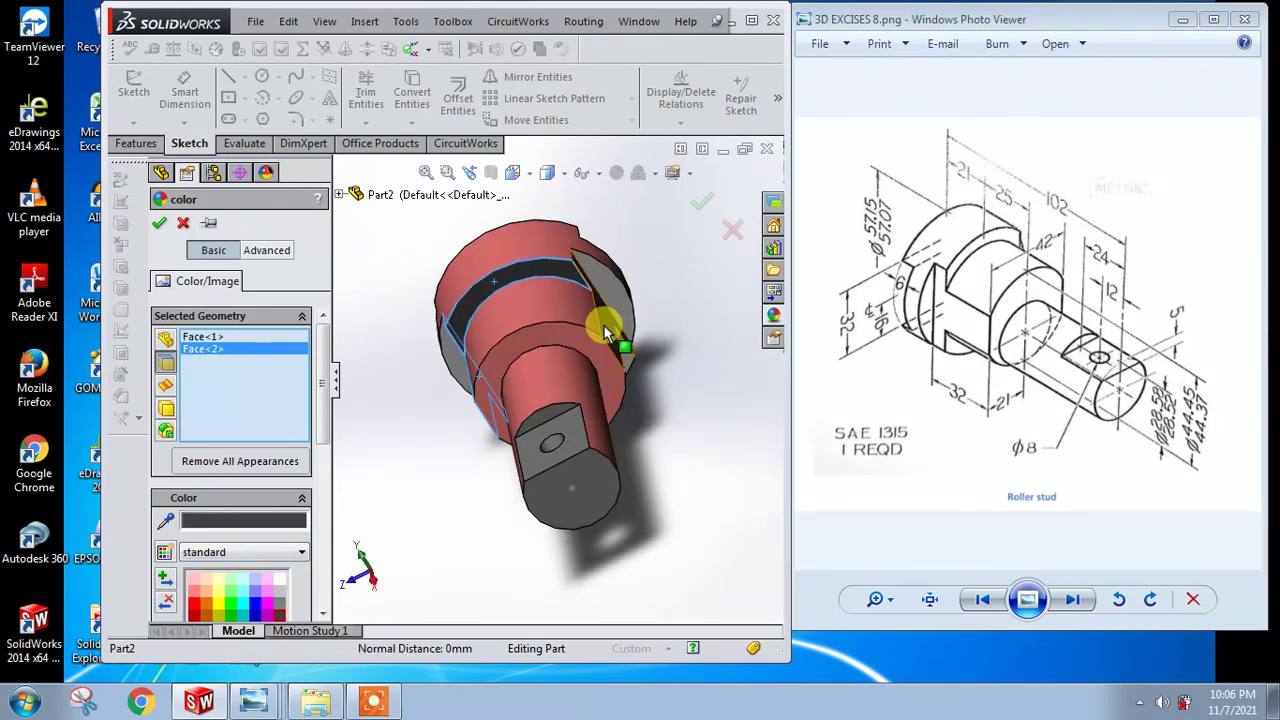
click(608, 322)
click(626, 308)
middle_drag(628, 313, 596, 240)
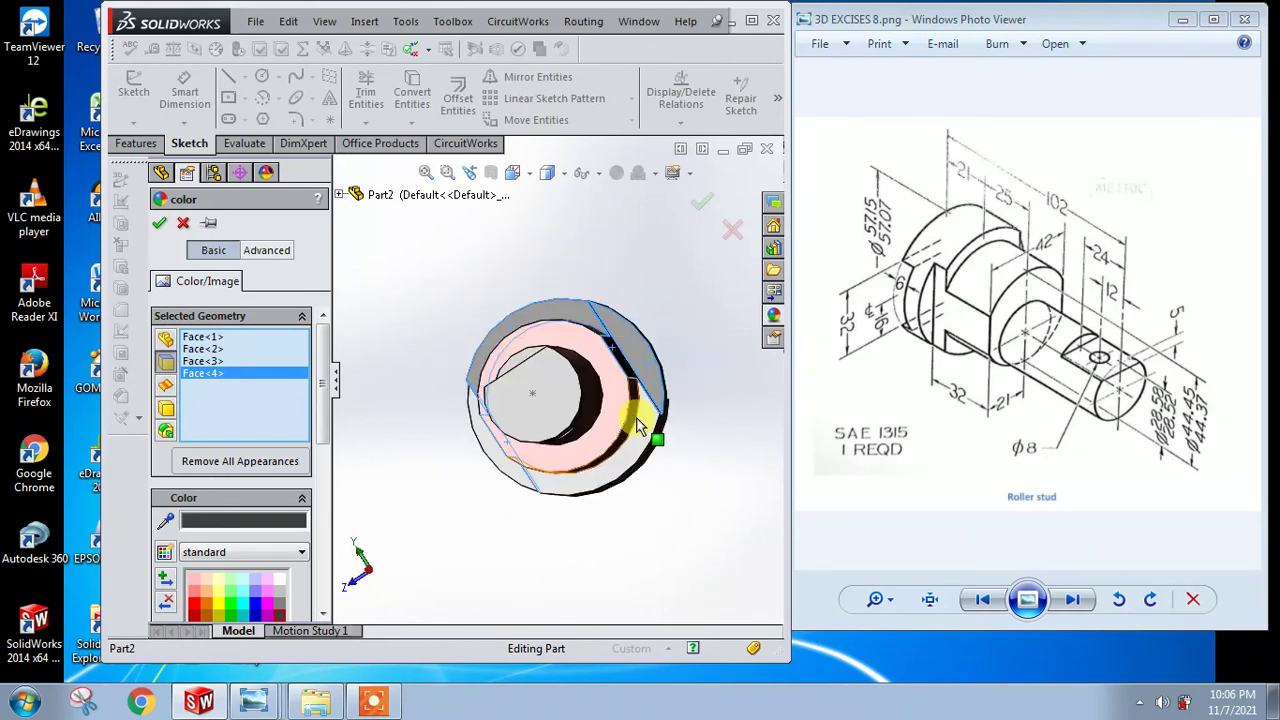
click(614, 400)
middle_drag(614, 400, 589, 452)
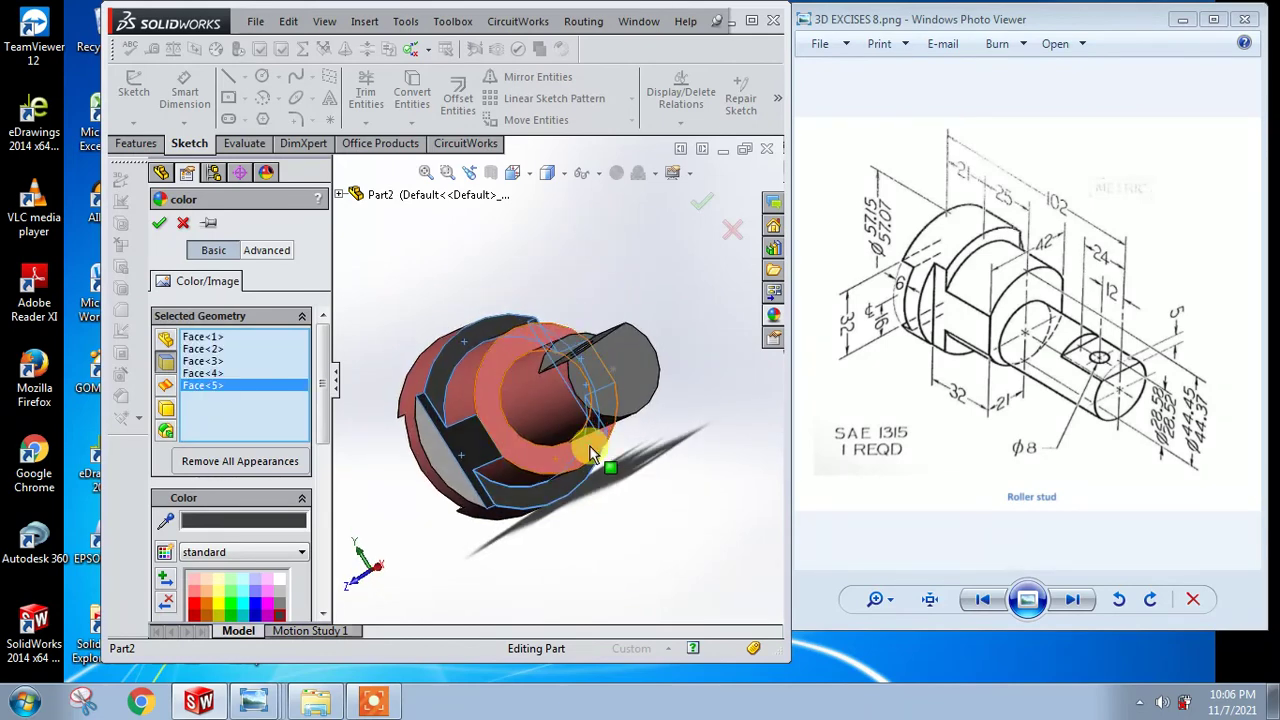
click(457, 457)
mouse_move(457, 457)
middle_down()
mouse_move(486, 423)
mouse_move(490, 445)
middle_up()
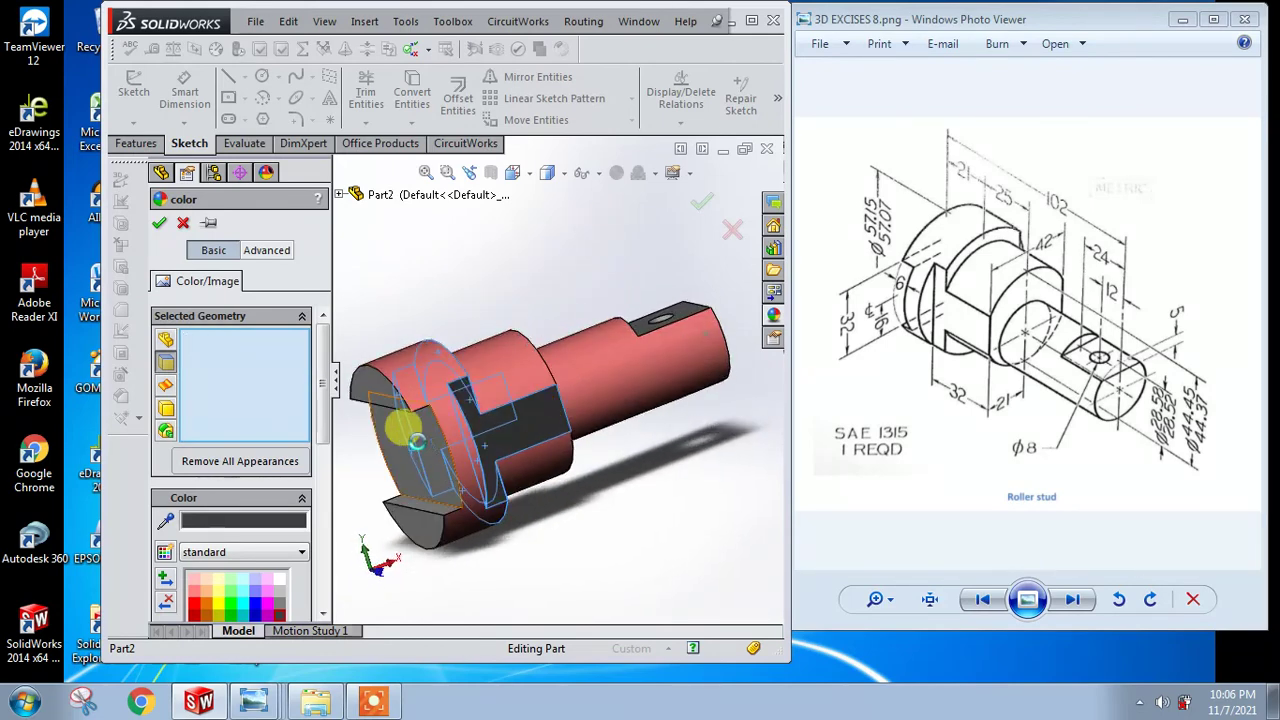
Step: Add the large-end, remaining slot and hole faces to the black colour, then return to isometric view
click(395, 430)
click(380, 391)
click(425, 518)
mouse_move(425, 518)
middle_down()
mouse_move(563, 471)
mouse_move(509, 500)
mouse_move(543, 425)
mouse_move(485, 350)
middle_up()
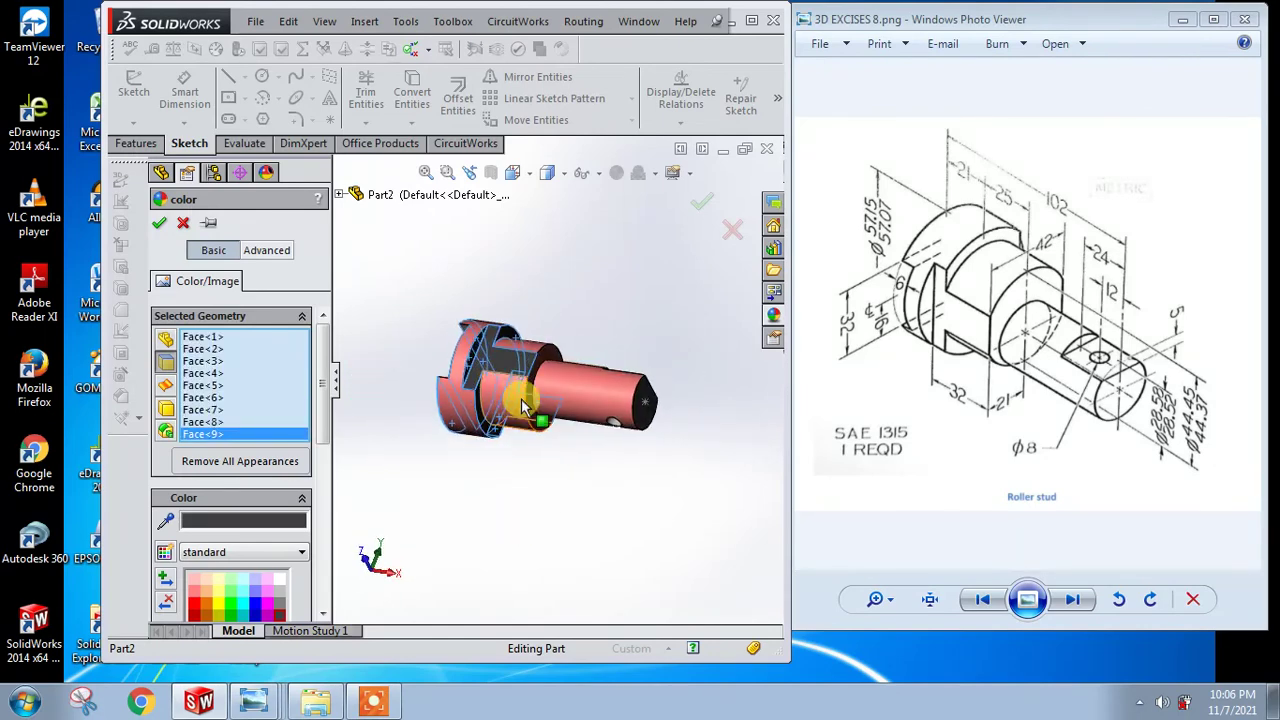
scroll(580, 418, down, 3)
click(621, 415)
mouse_move(540, 460)
middle_down()
mouse_move(514, 503)
mouse_move(474, 389)
mouse_move(457, 451)
middle_up()
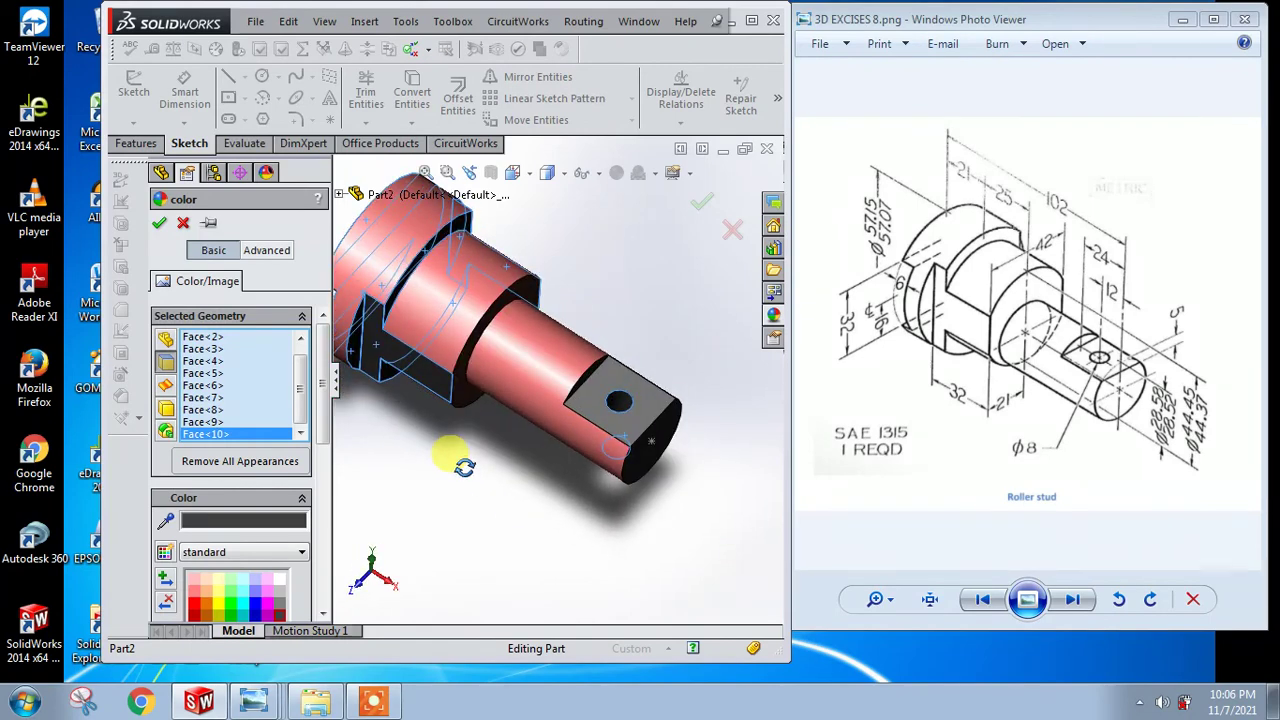
click(159, 223)
click(513, 173)
click(610, 222)
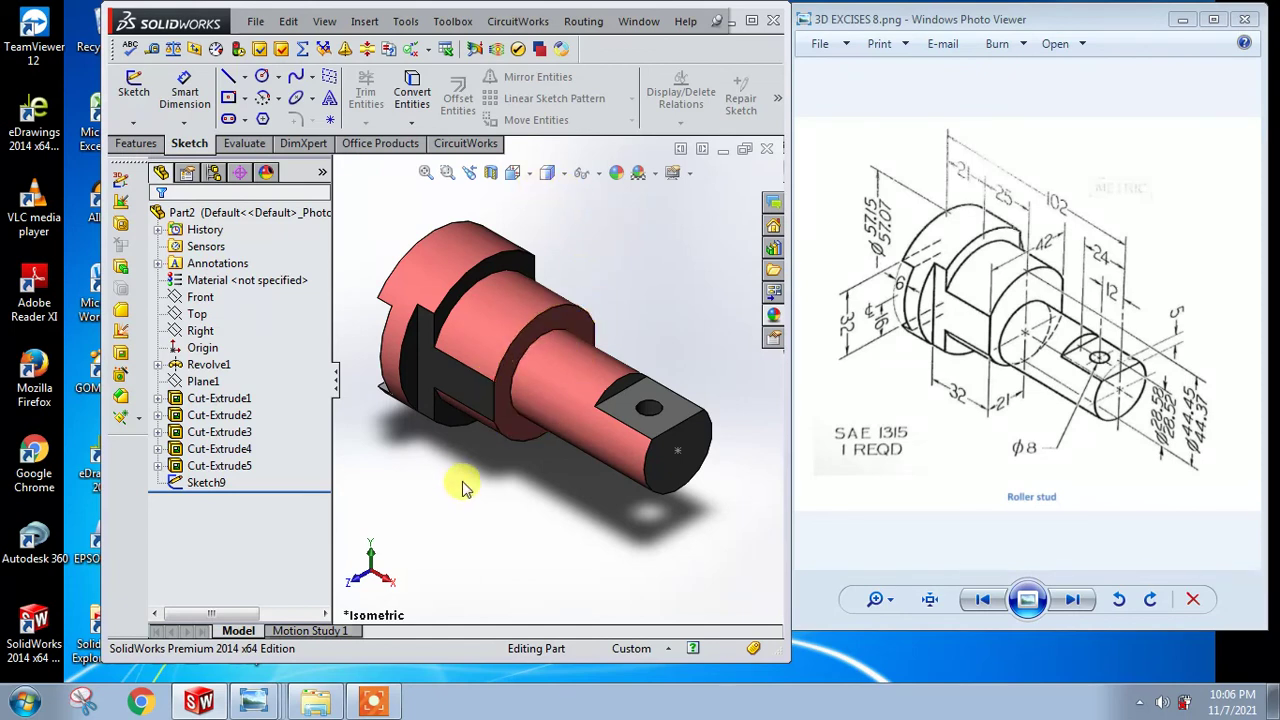
scroll(440, 363, up, 1)
scroll(480, 378, up, 1)
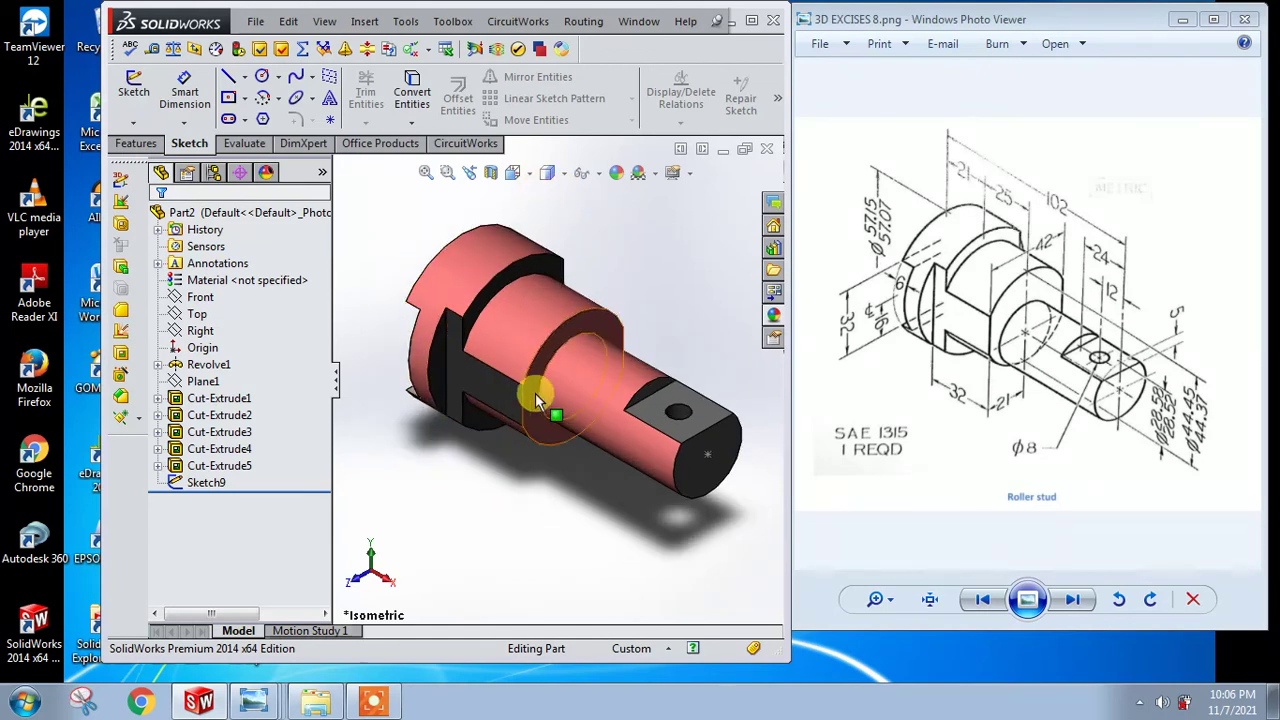
scroll(570, 382, up, 1)
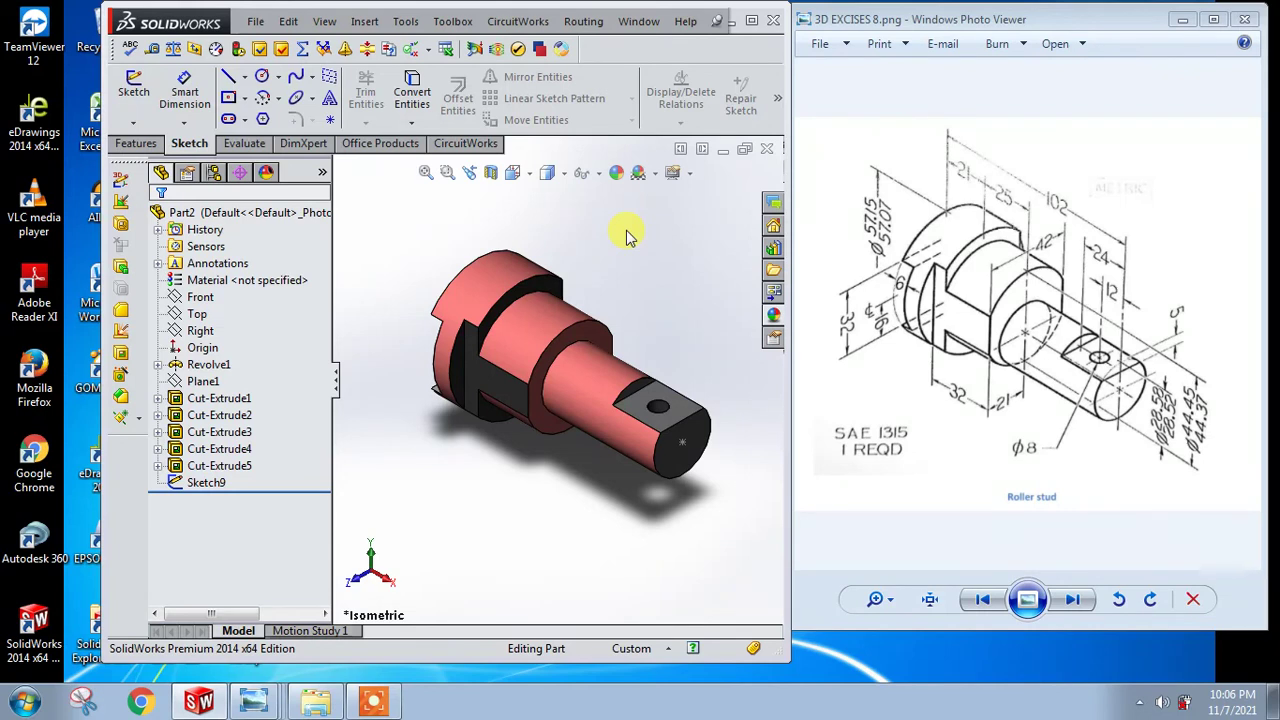
click(373, 700)
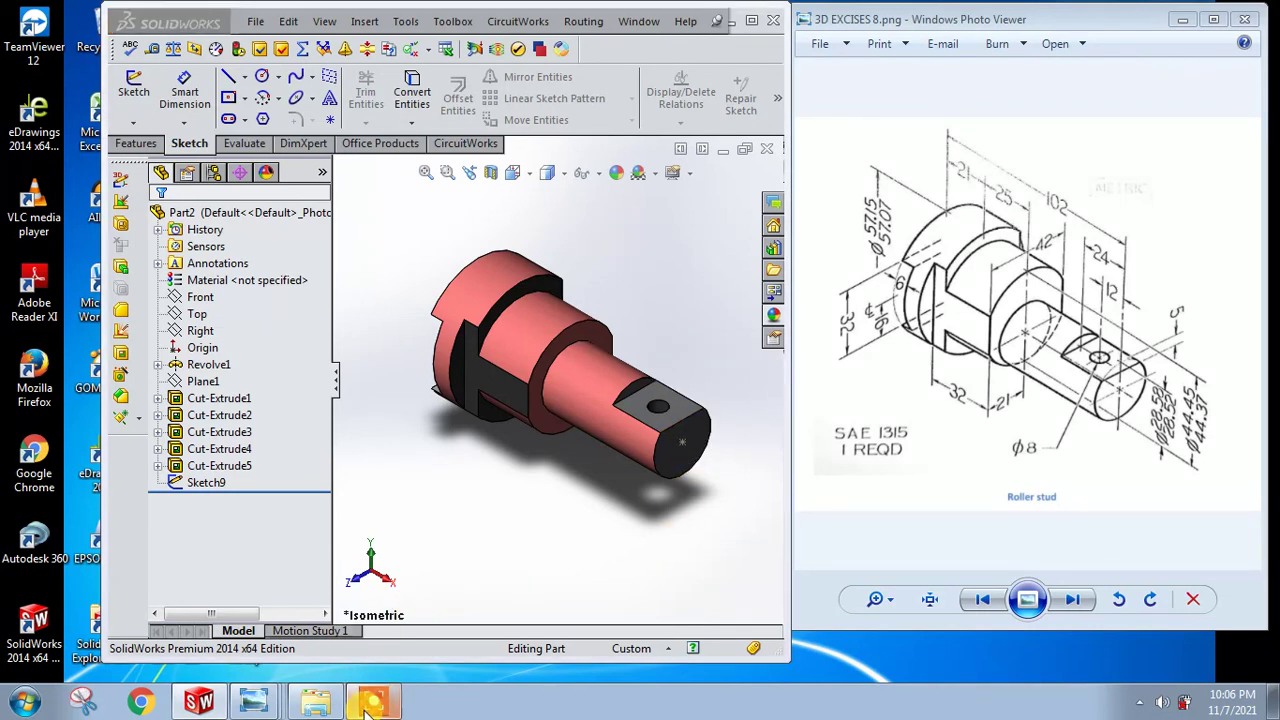